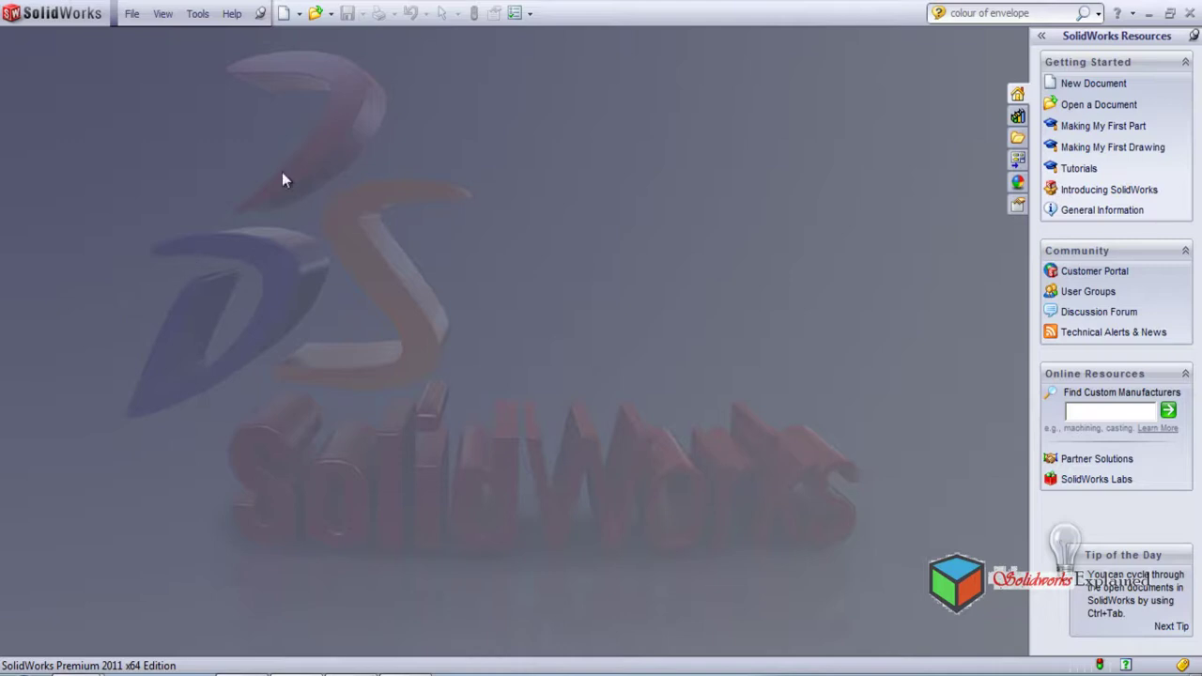
- Open the circular assem assembly from the linear pattern assembly folder and view both faces of the bolted plate
left_click(316, 15)
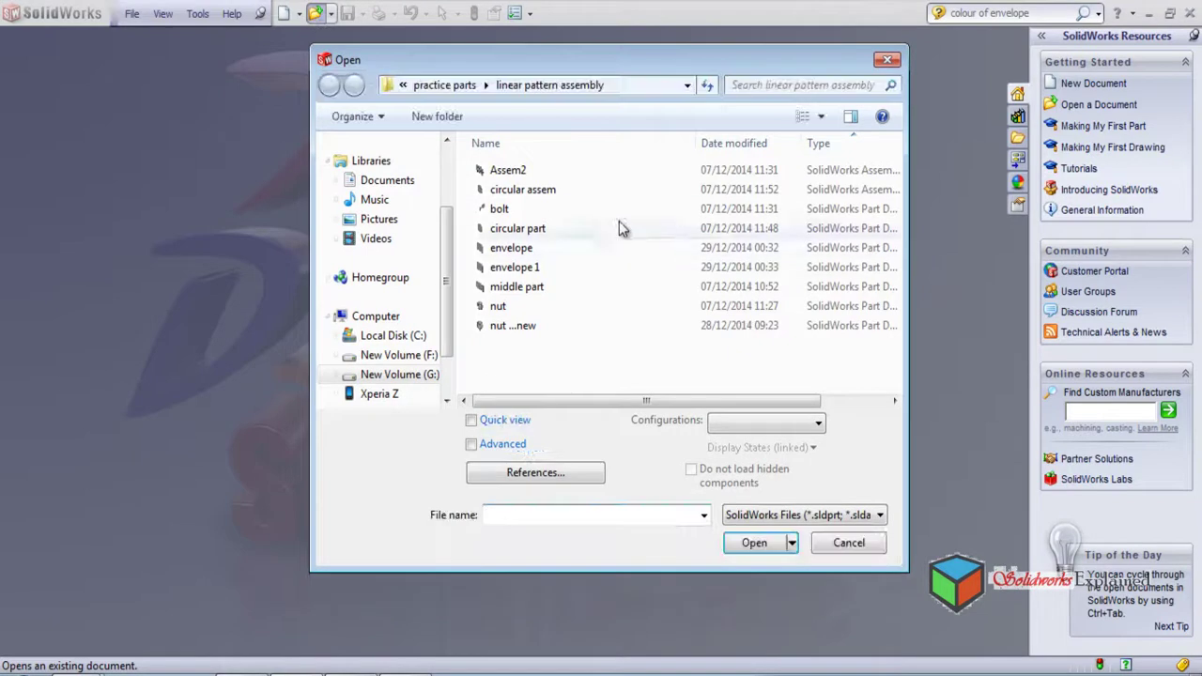
double_click(571, 190)
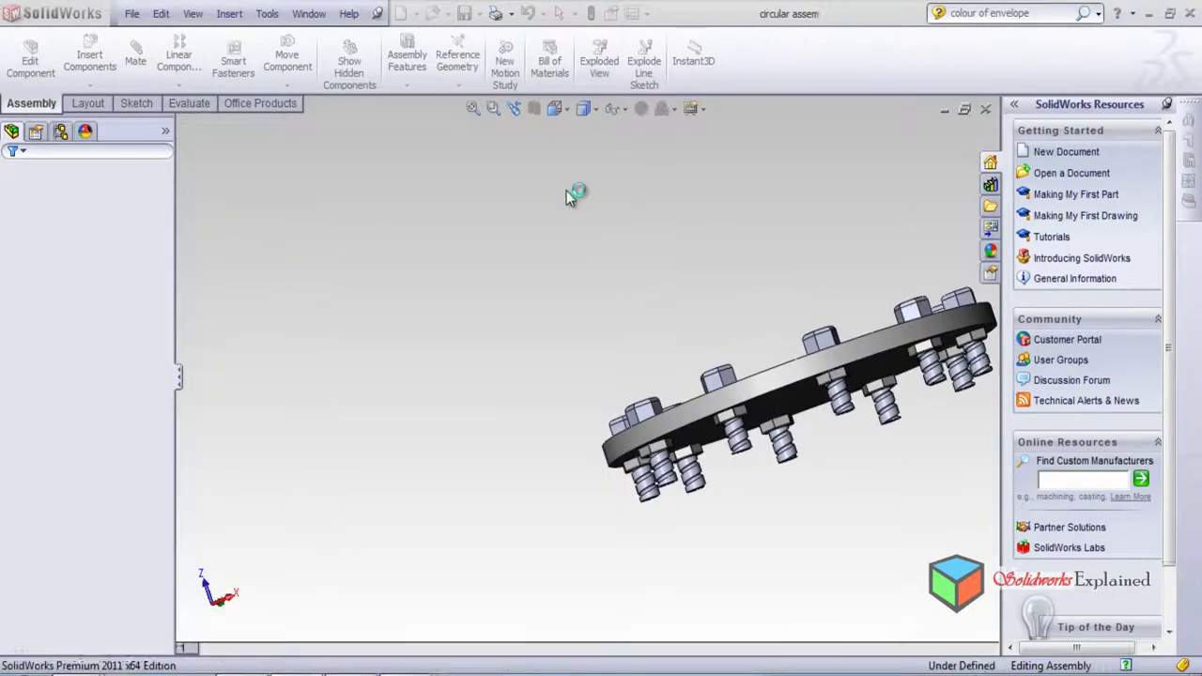
middle_click_drag(482, 344, 819, 453)
middle_click_drag(881, 371, 502, 357)
scroll(493, 362, "up", 3)
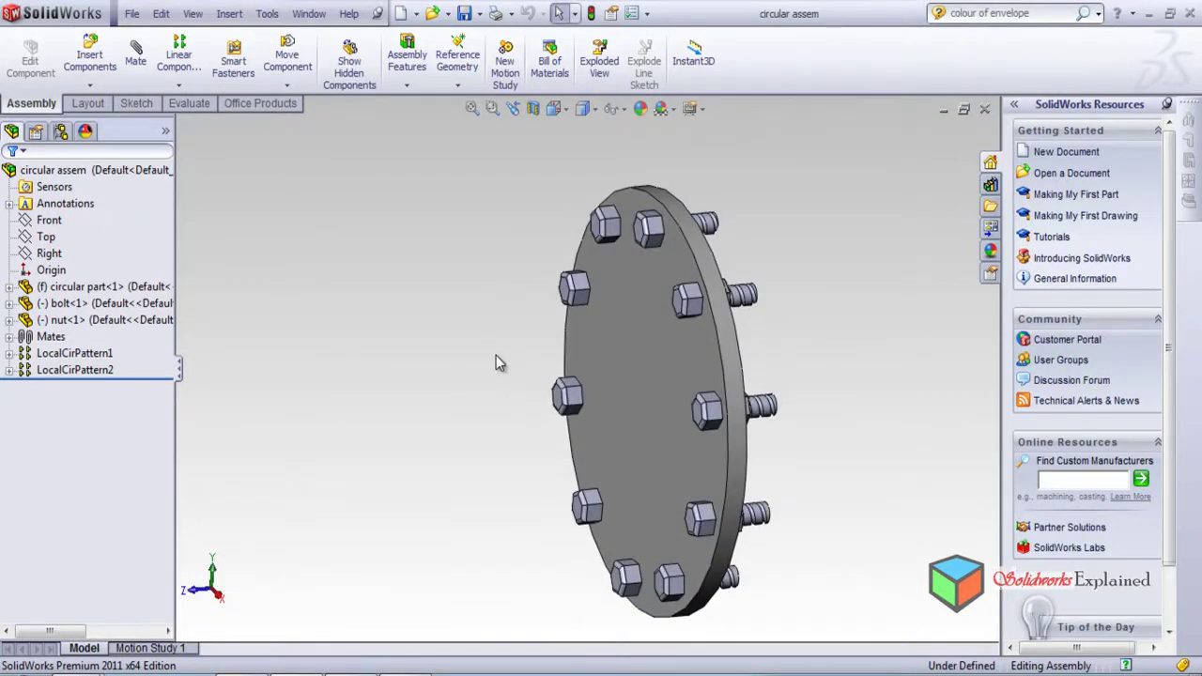
middle_click_drag(461, 295, 423, 360)
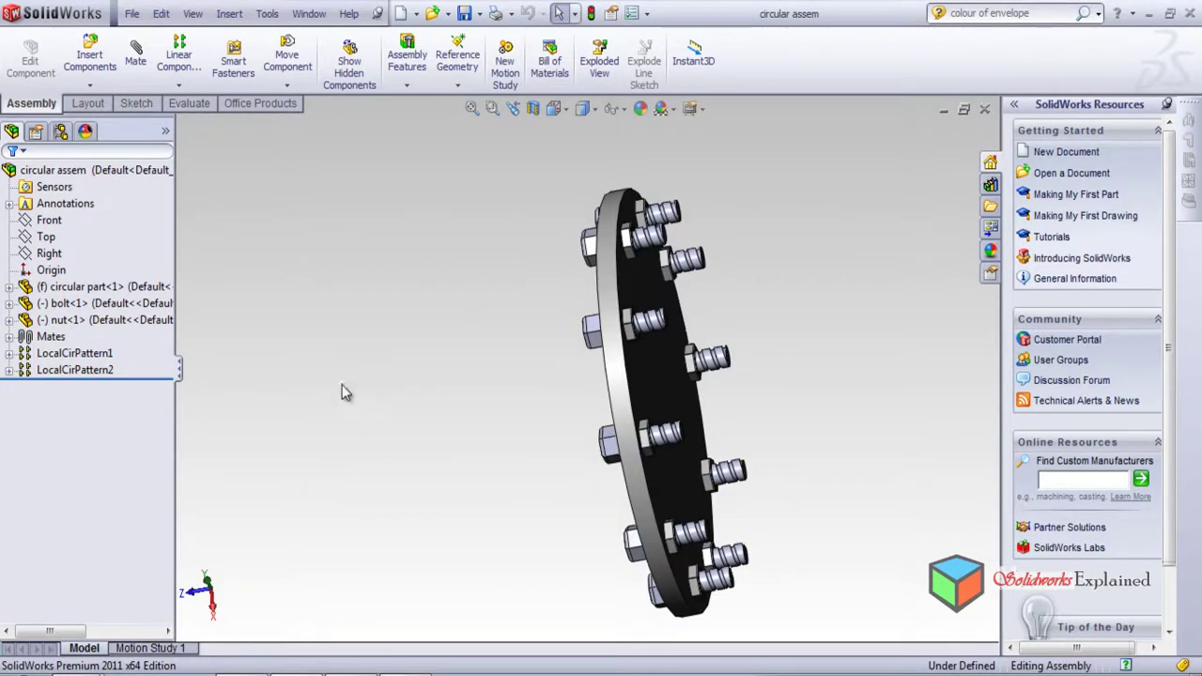
- Insert an envelope from the existing envelope part file and place it beside the bolted circular plate
left_click(231, 14)
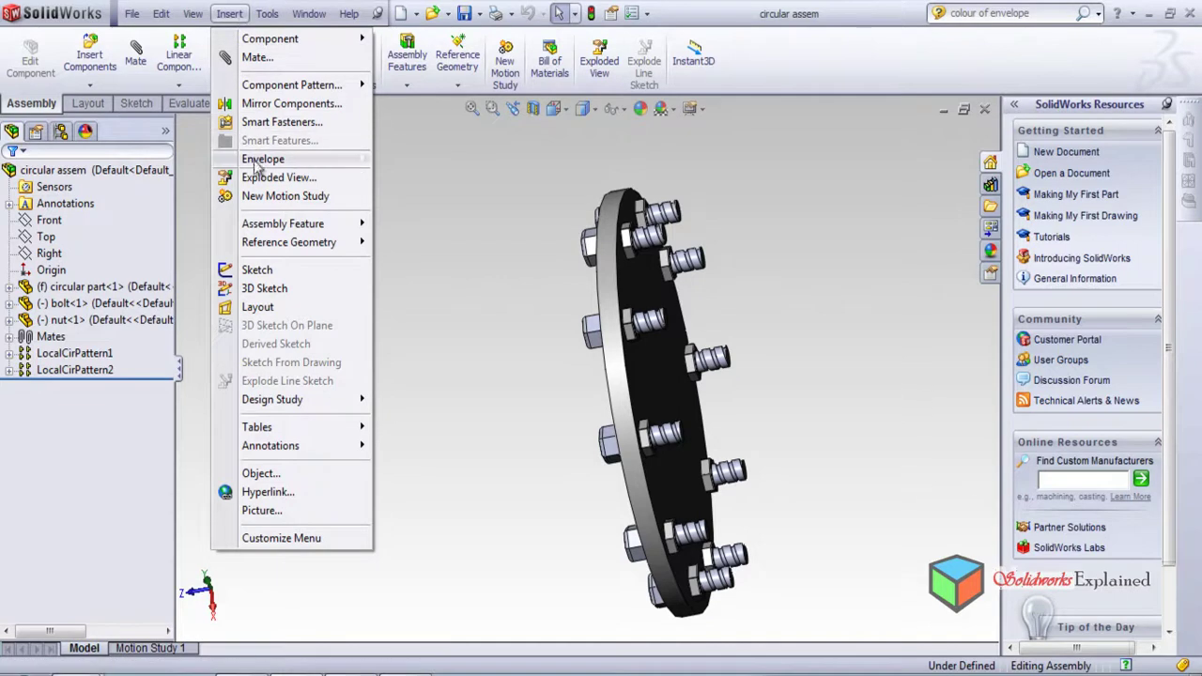
mouse_move(255, 169)
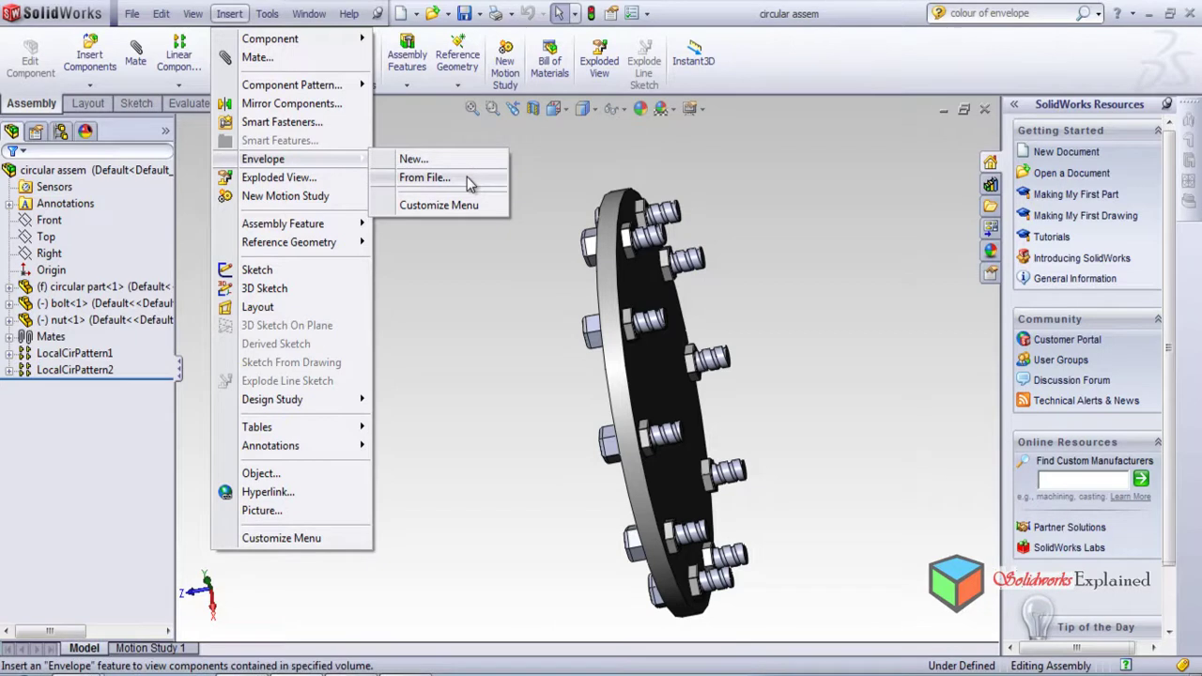
left_click(425, 178)
left_click_drag(542, 71, 431, 109)
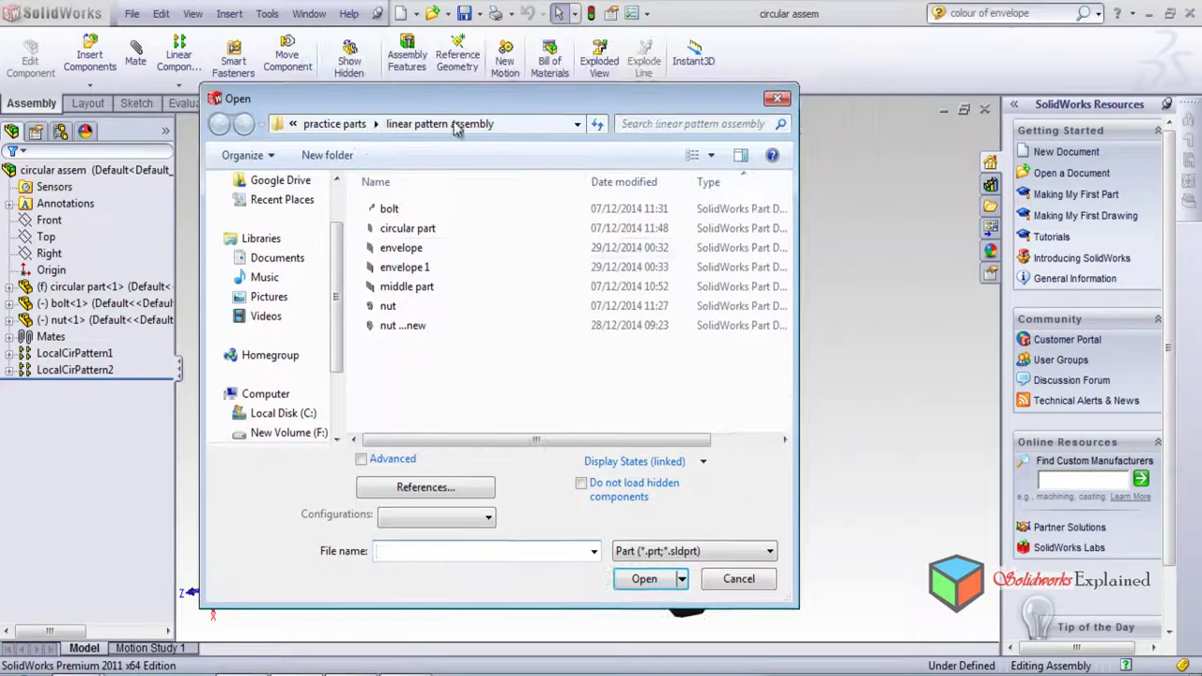
double_click(433, 250)
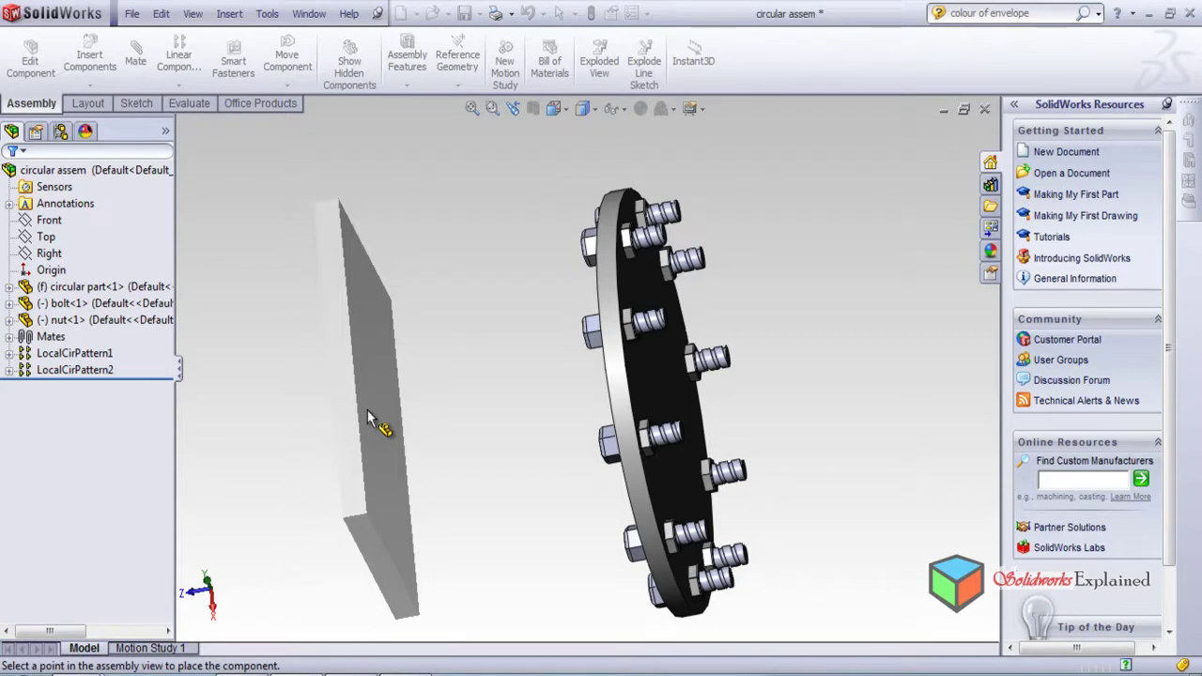
left_click(367, 410)
- Examine the placed envelope block and its position relative to the circular plate from several angles
middle_click_drag(469, 366, 564, 413)
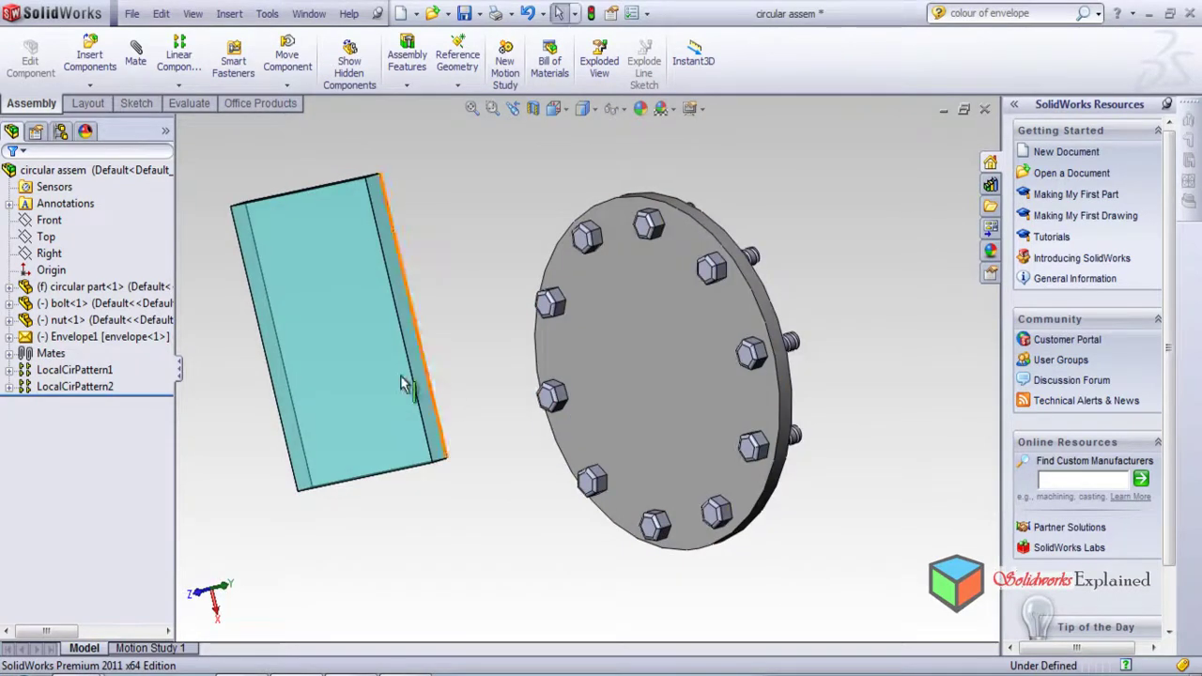
scroll(330, 287, "down", 2)
mouse_move(517, 218)
middle_mouse_down()
mouse_move(530, 319)
mouse_move(522, 241)
middle_mouse_up()
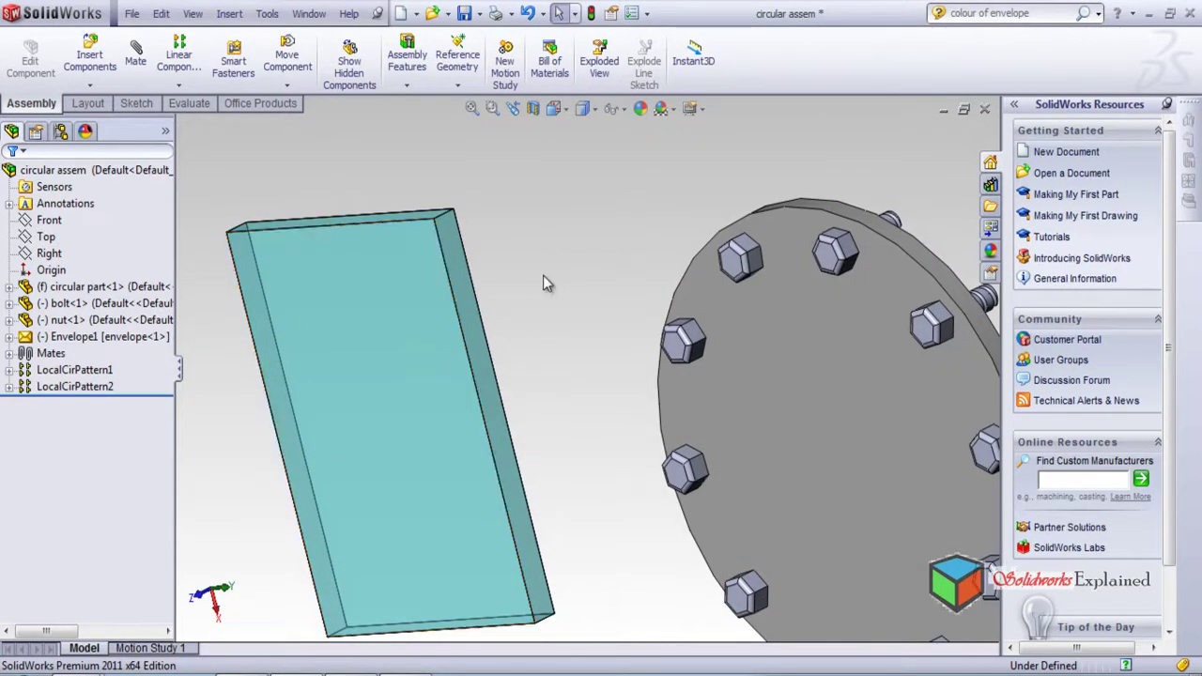
middle_click_drag(532, 246, 561, 242)
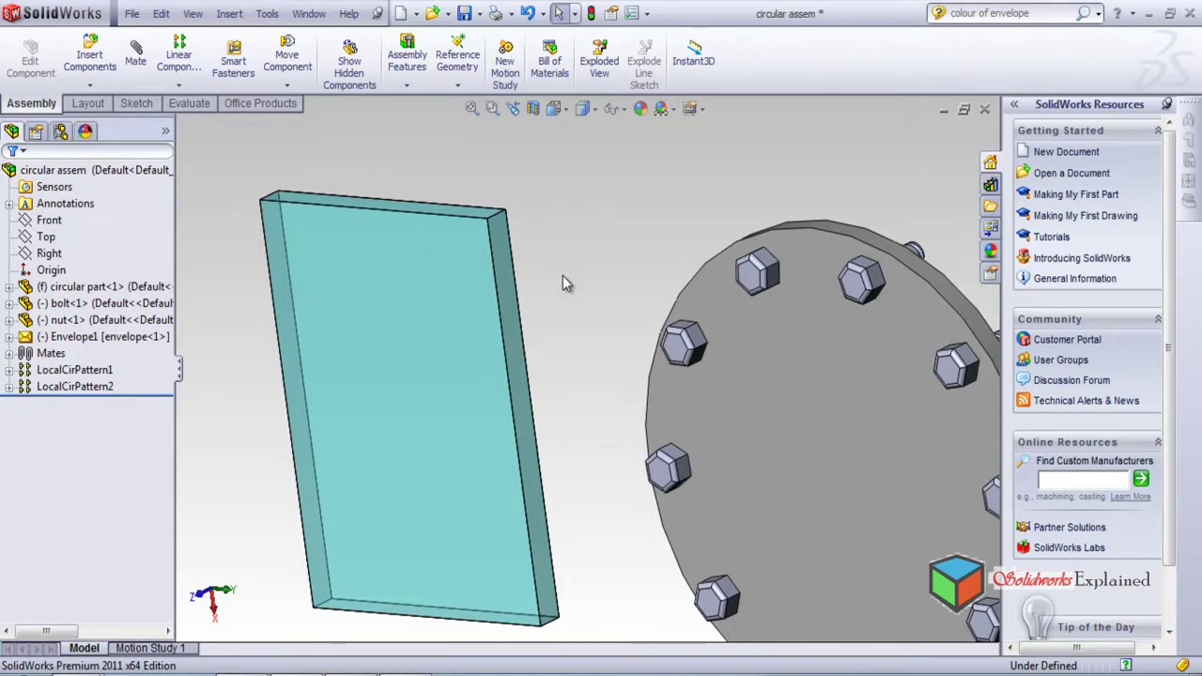
left_click(229, 13)
left_click(267, 14)
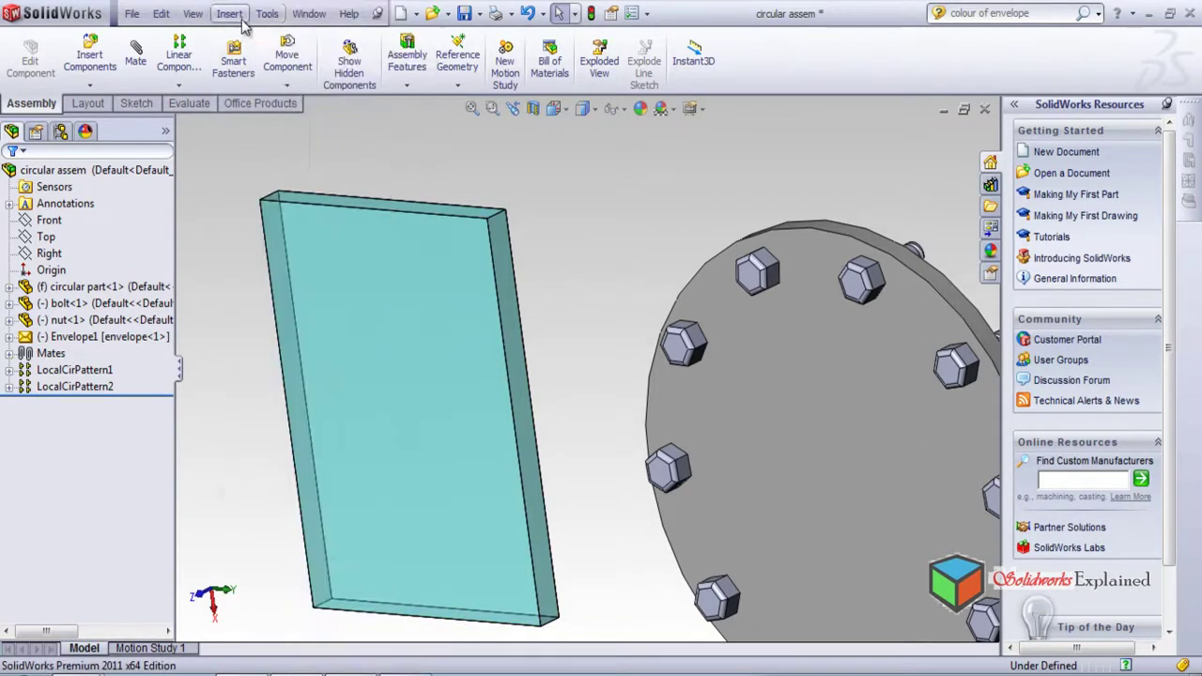
left_click(230, 13)
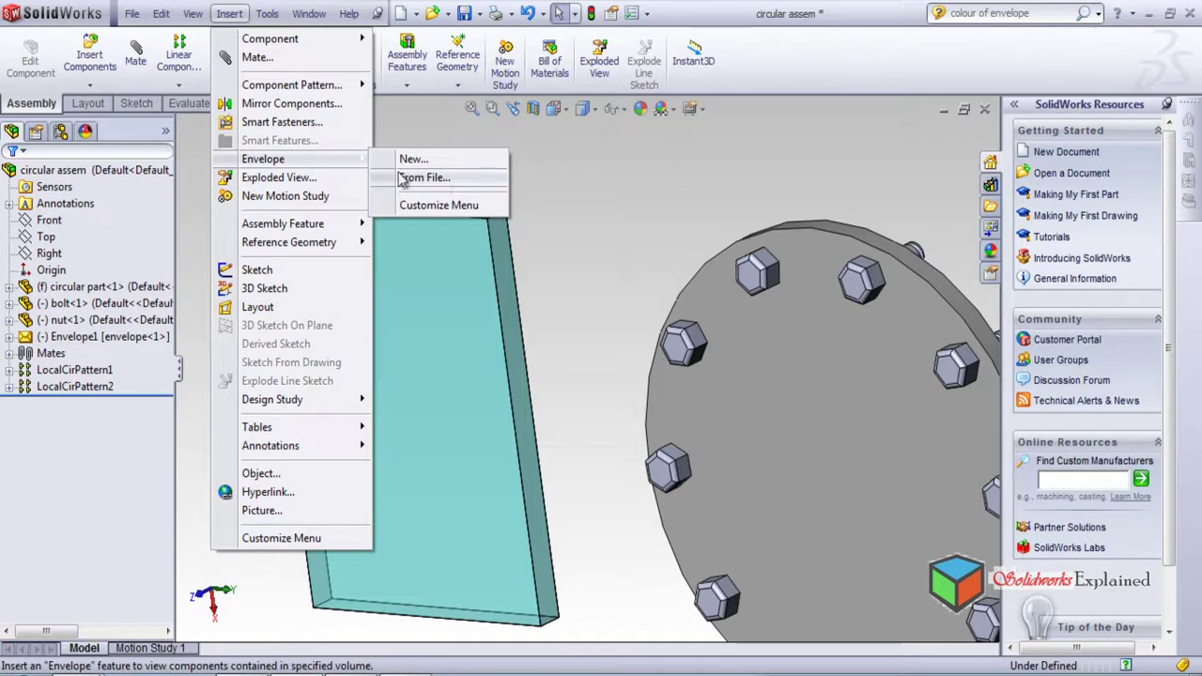
mouse_move(340, 161)
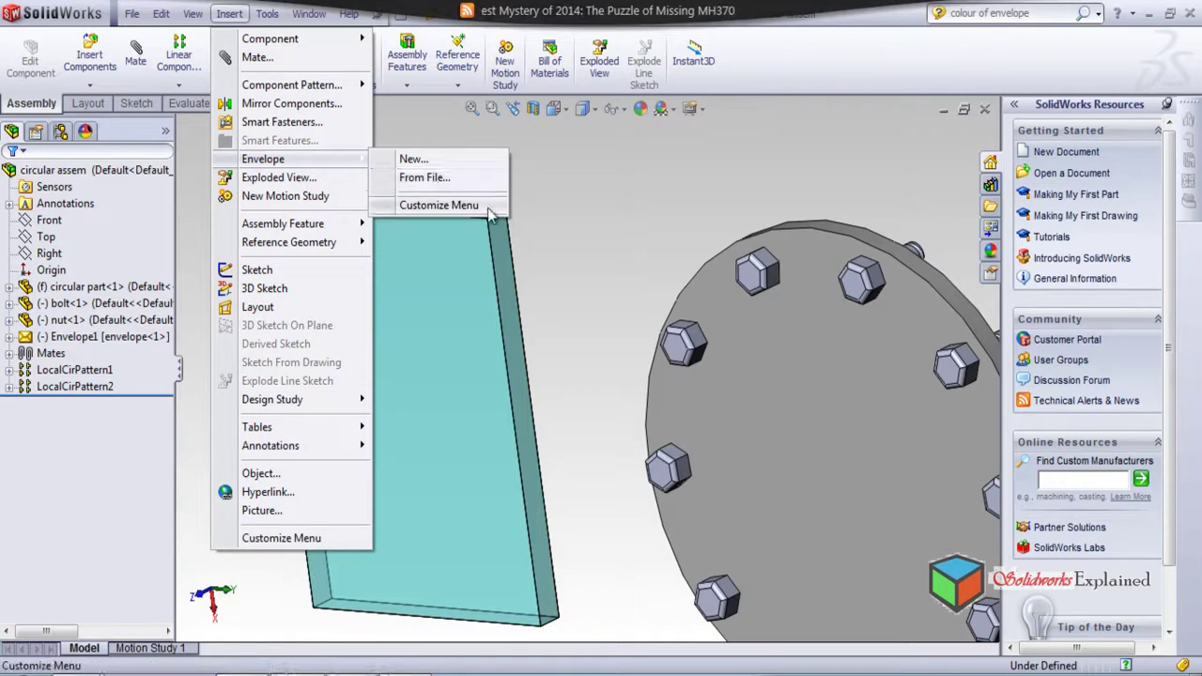
left_click(558, 227)
middle_click_drag(510, 310, 552, 255)
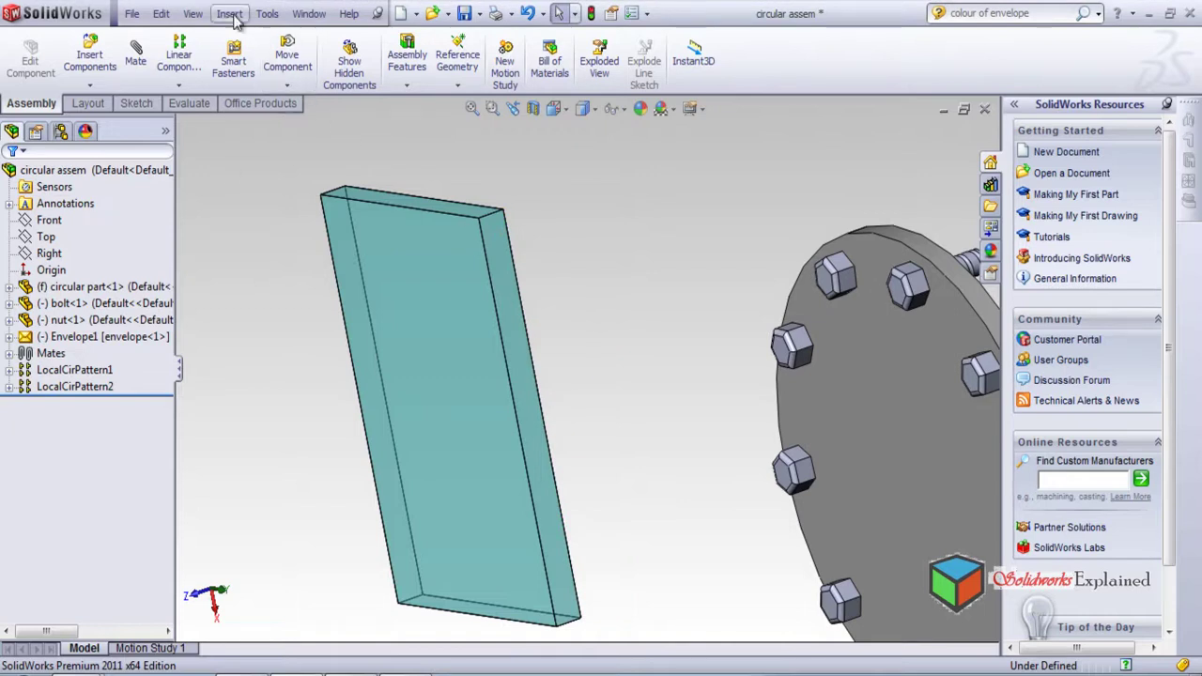
scroll(469, 389, "up", 3)
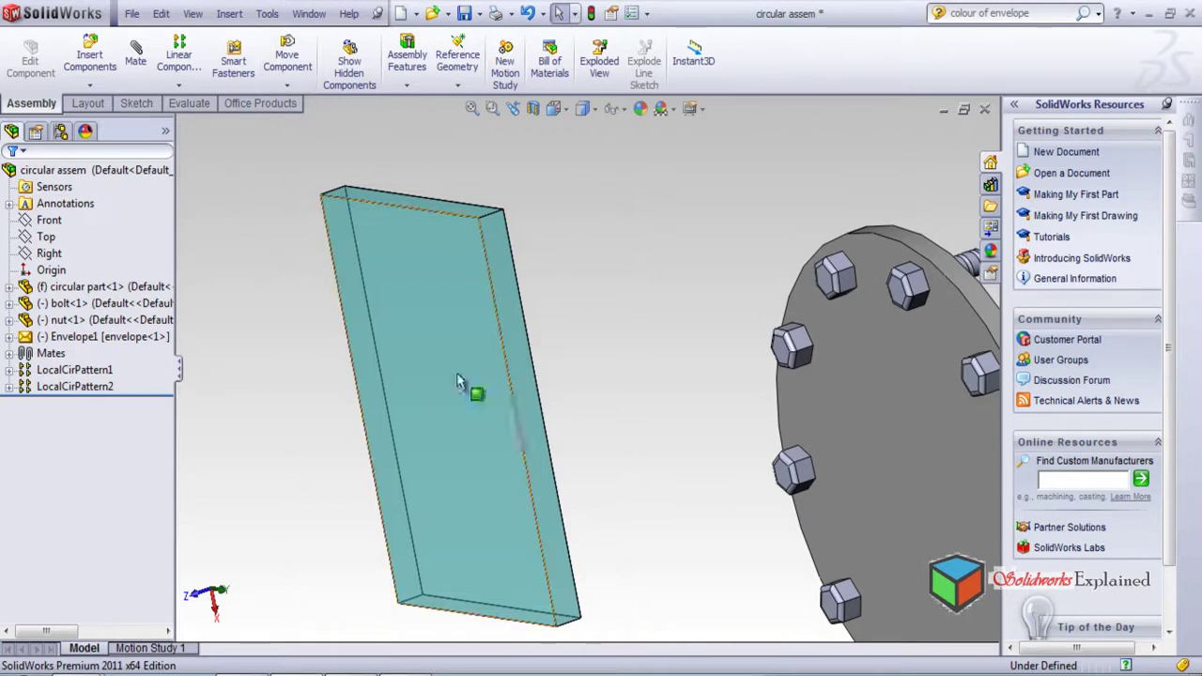
middle_click_drag(609, 312, 595, 222)
- Reposition the envelope relative to the circular plate while working in the front view
left_click(558, 109)
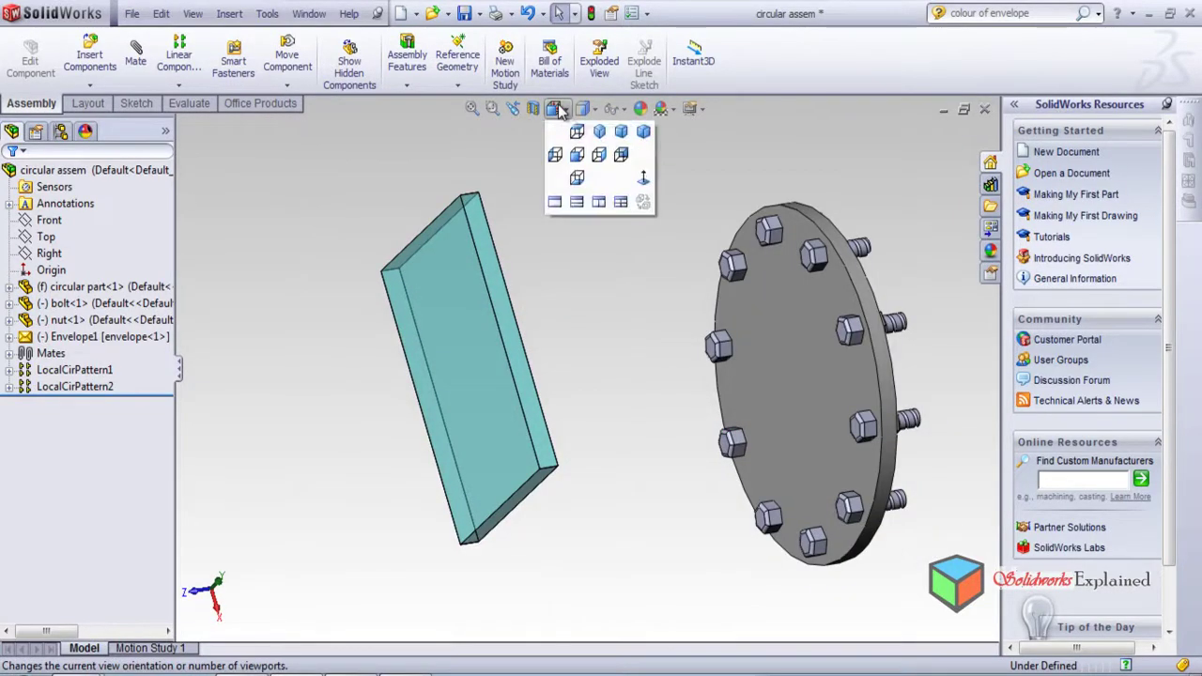
left_click(577, 155)
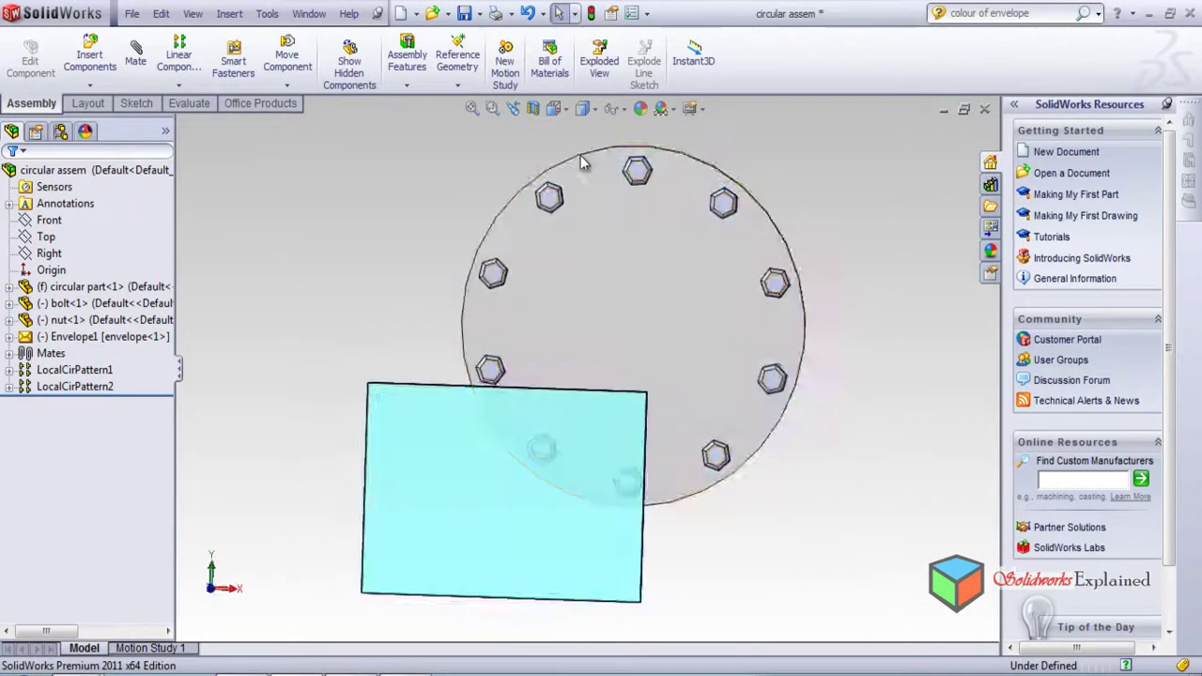
left_click(675, 332)
left_click_drag(675, 332, 605, 292)
left_click(879, 266)
middle_click_drag(880, 266, 803, 425)
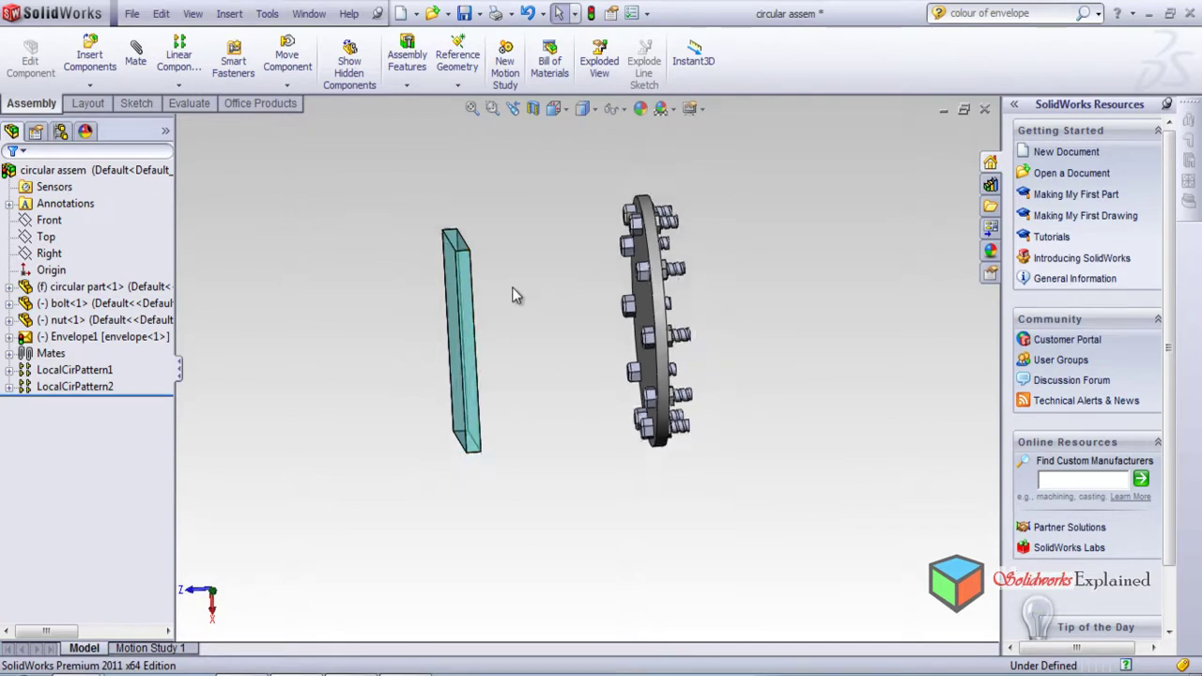
- Use Envelope1 to select only the components inside the envelope, with the Outside envelope option turned off
scroll(512, 317, "down", 3)
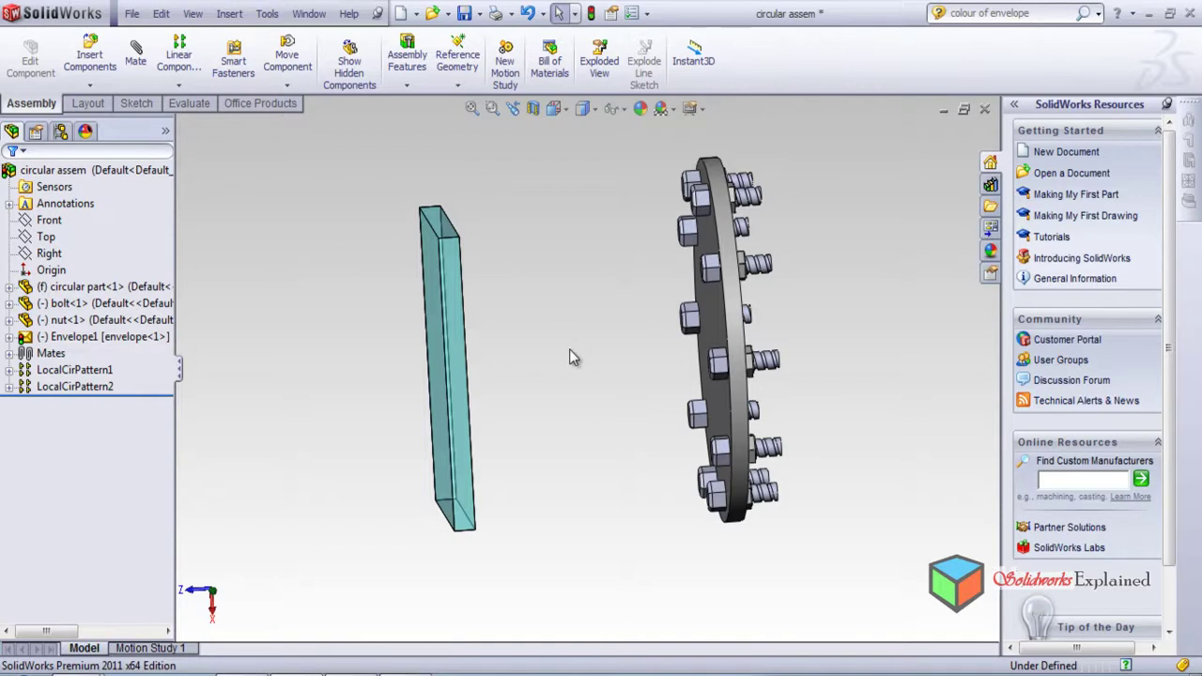
middle_click_drag(633, 289, 576, 340)
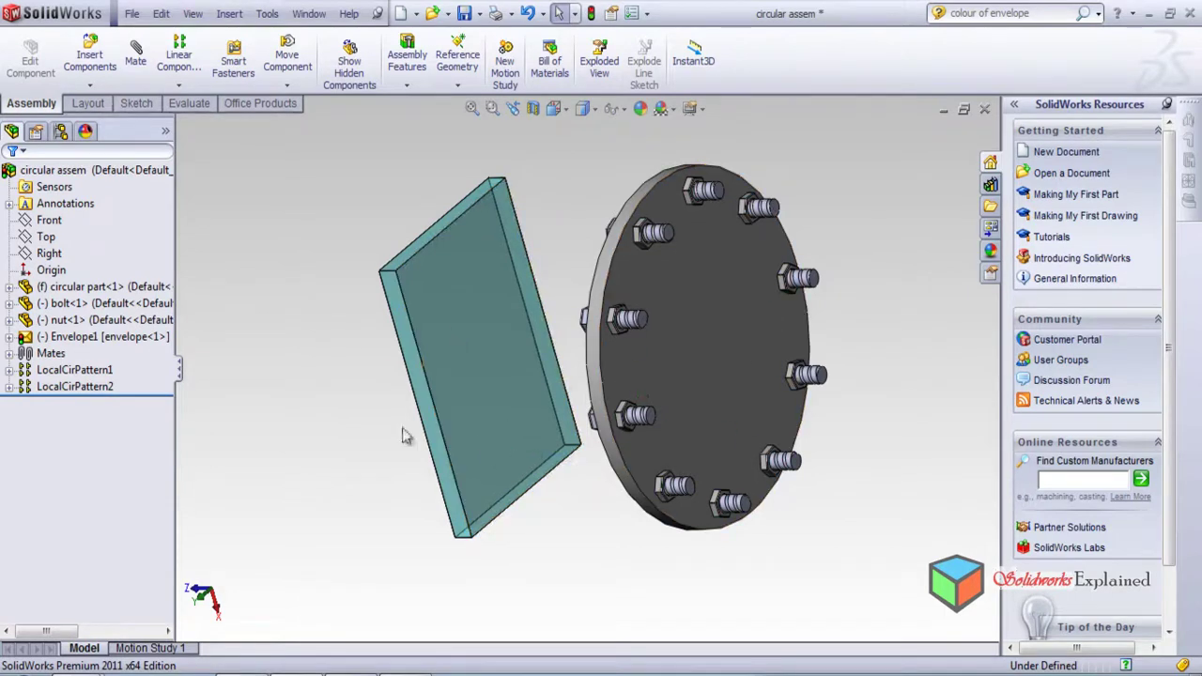
middle_click_drag(827, 339, 944, 357)
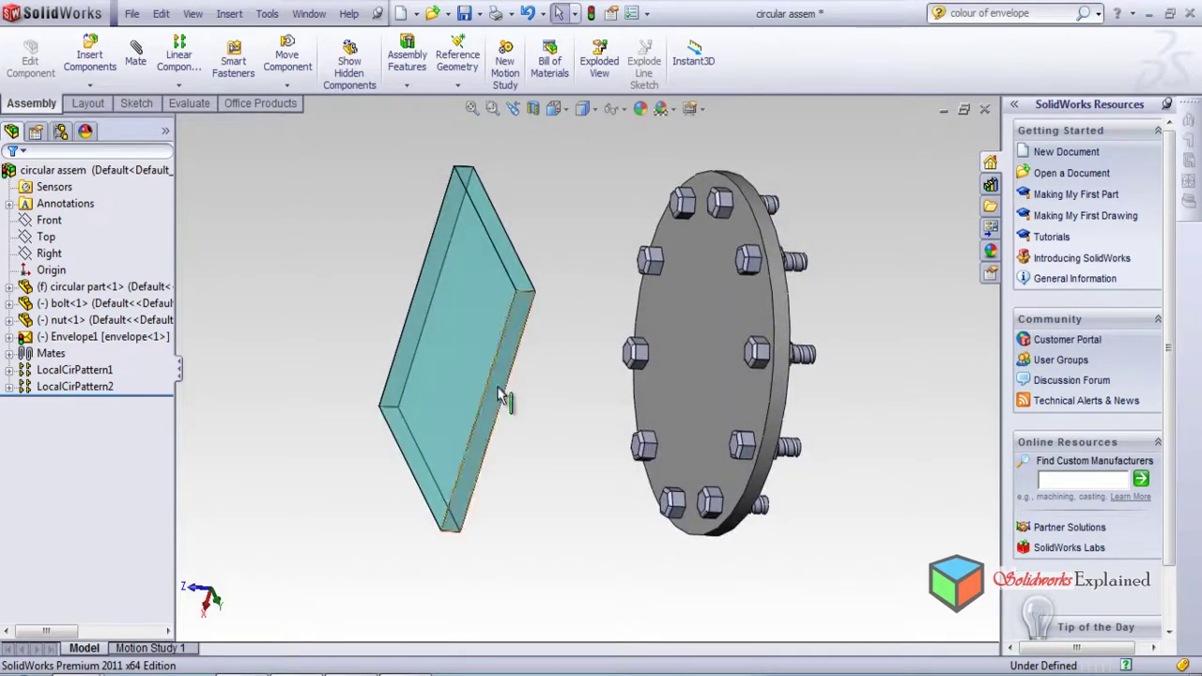
middle_click_drag(583, 352, 534, 273)
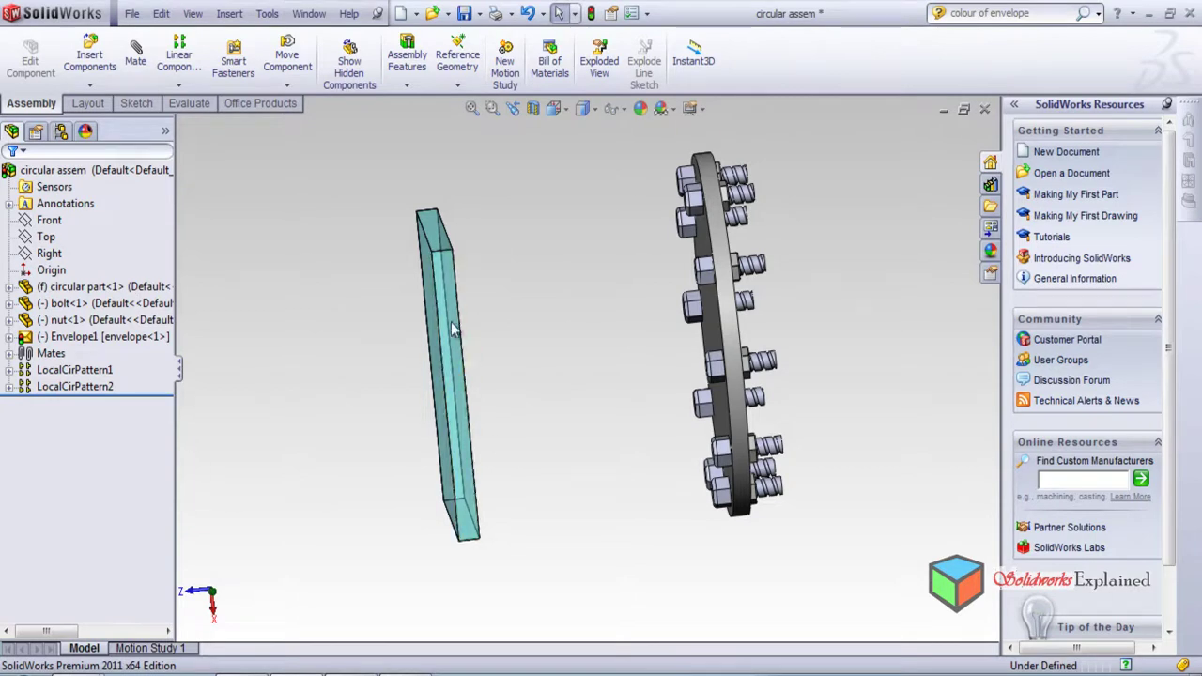
left_click(60, 132)
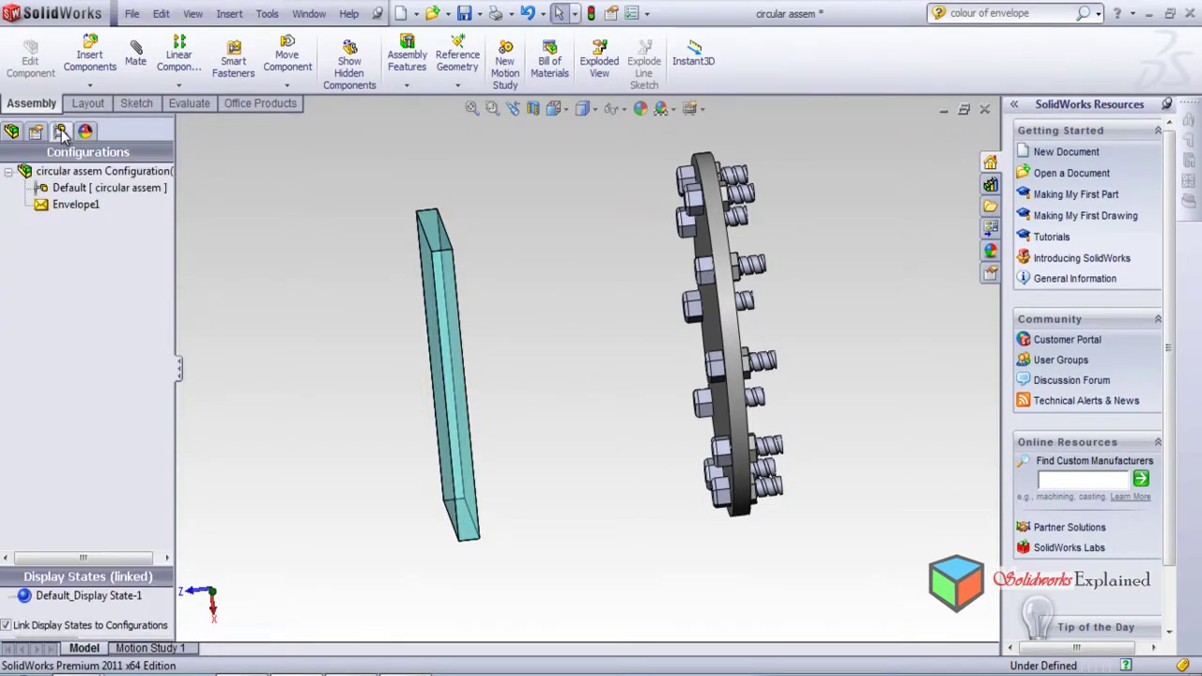
right_click(70, 214)
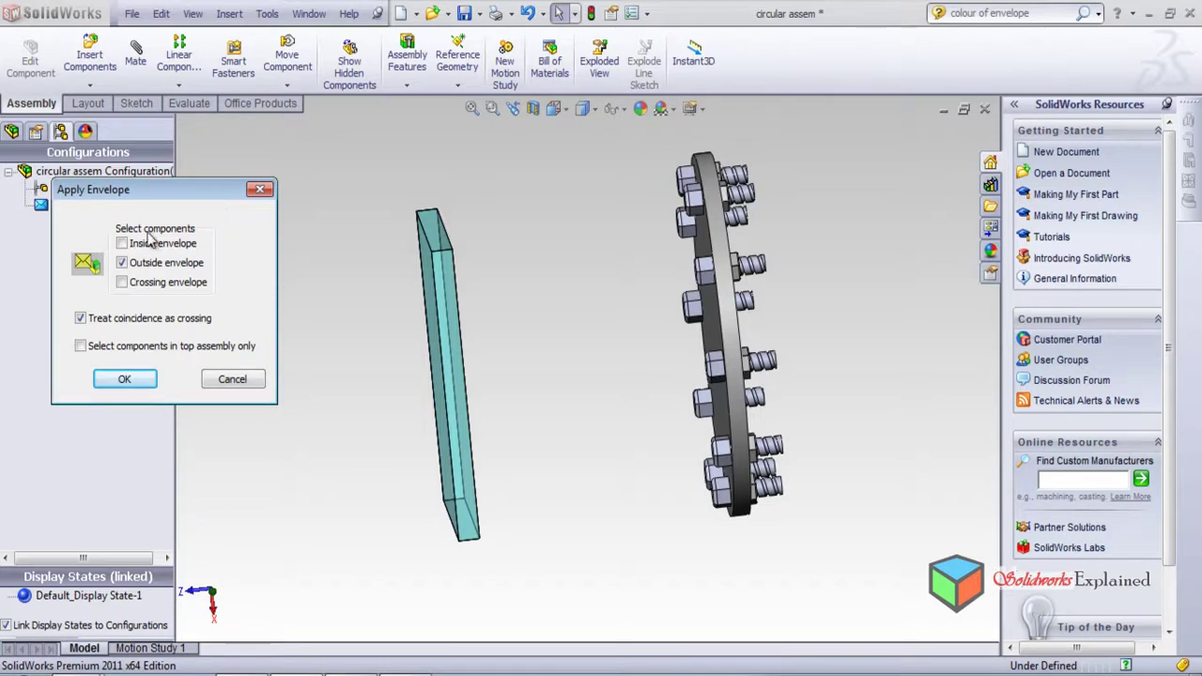
left_click(122, 263)
left_click(122, 264)
left_click(126, 385)
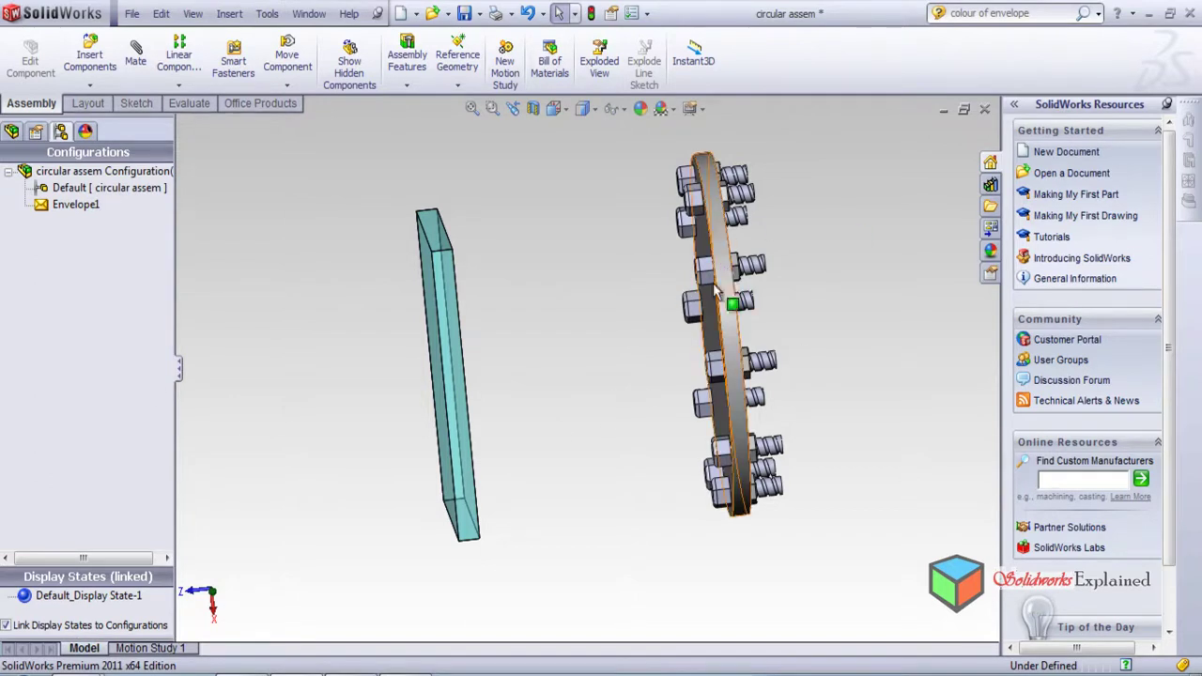
- Use Envelope1 again to select the components with the Outside envelope option turned on
middle_click_drag(530, 363, 537, 404)
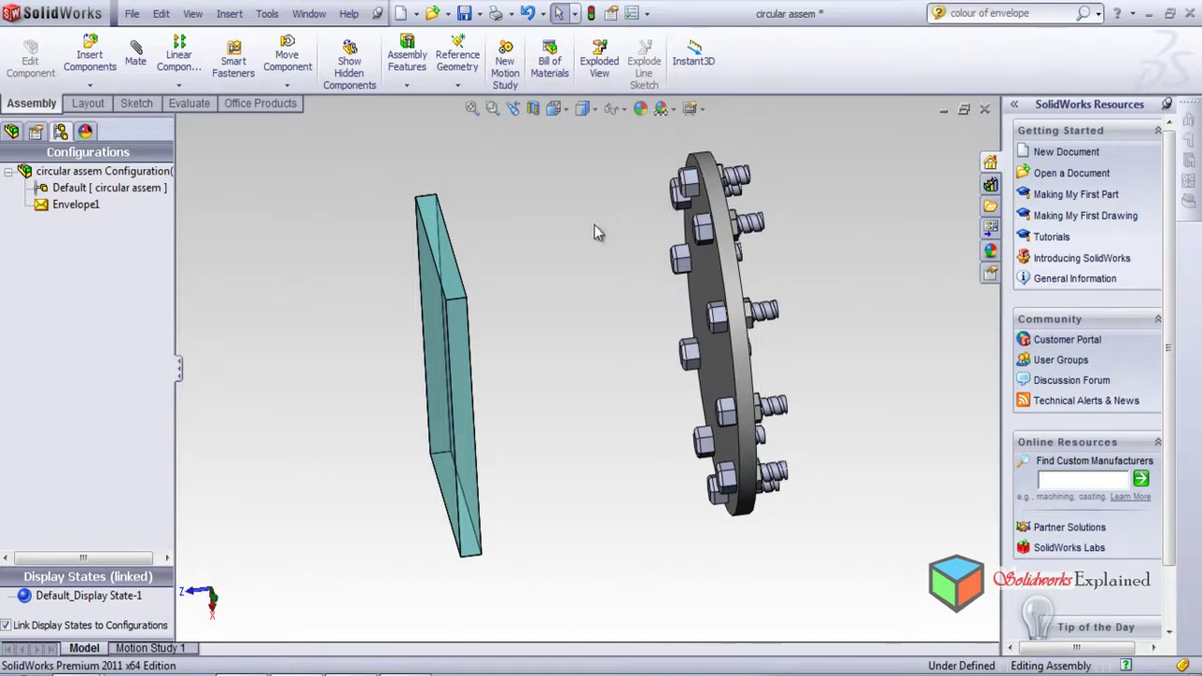
mouse_move(281, 326)
middle_mouse_down()
mouse_move(317, 314)
mouse_move(226, 310)
mouse_move(292, 324)
middle_mouse_up()
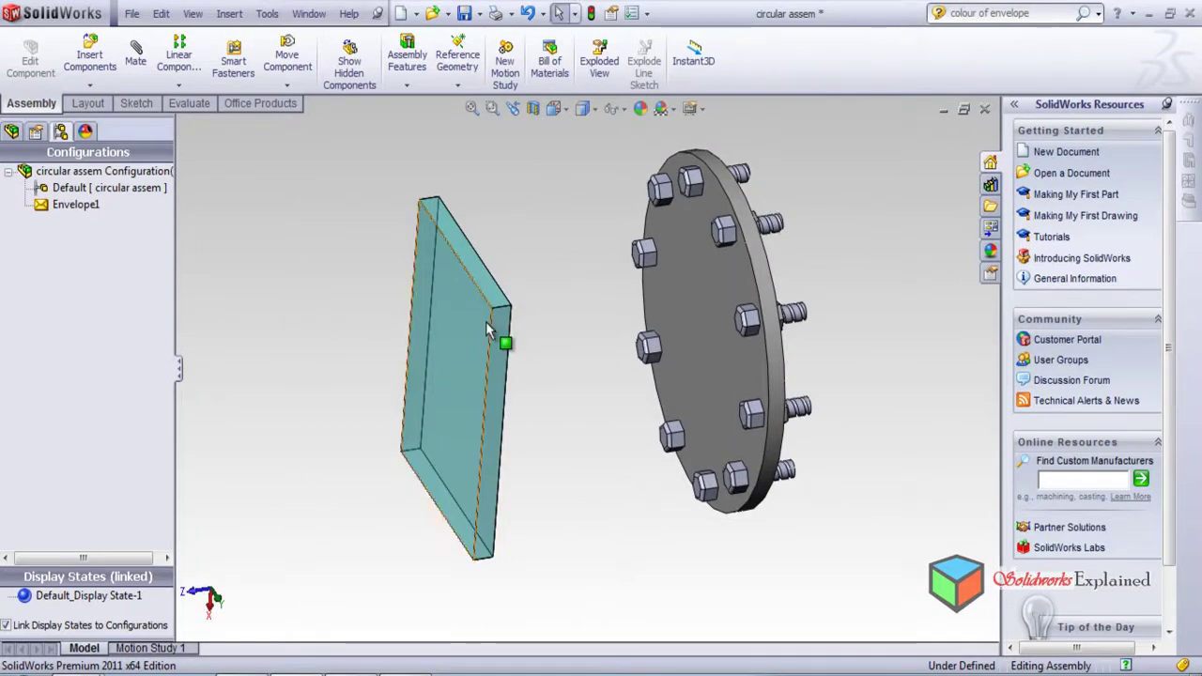
middle_click_drag(357, 316, 363, 284)
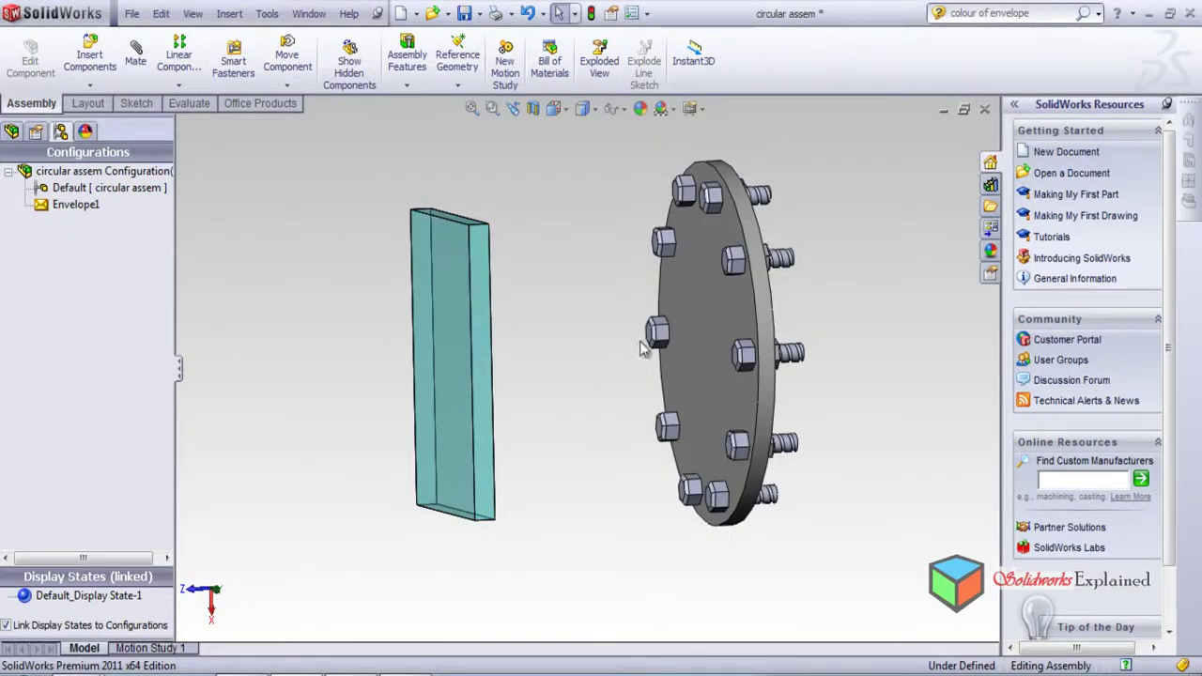
left_click(71, 209)
right_click(71, 209)
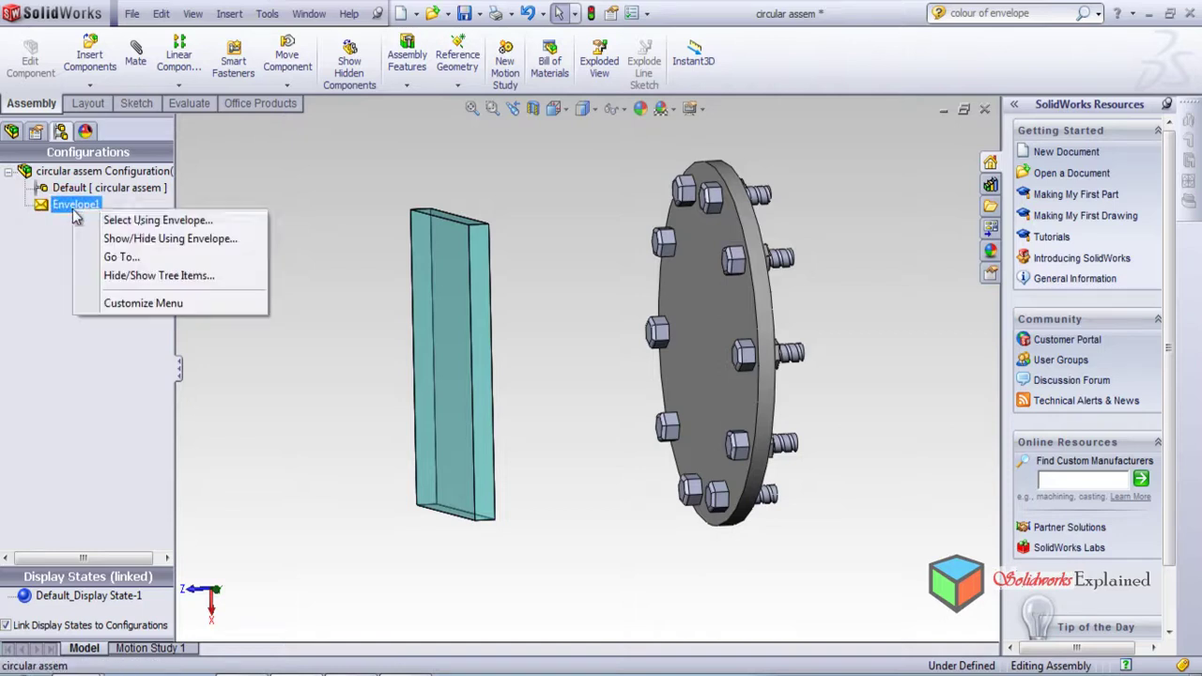
left_click(141, 222)
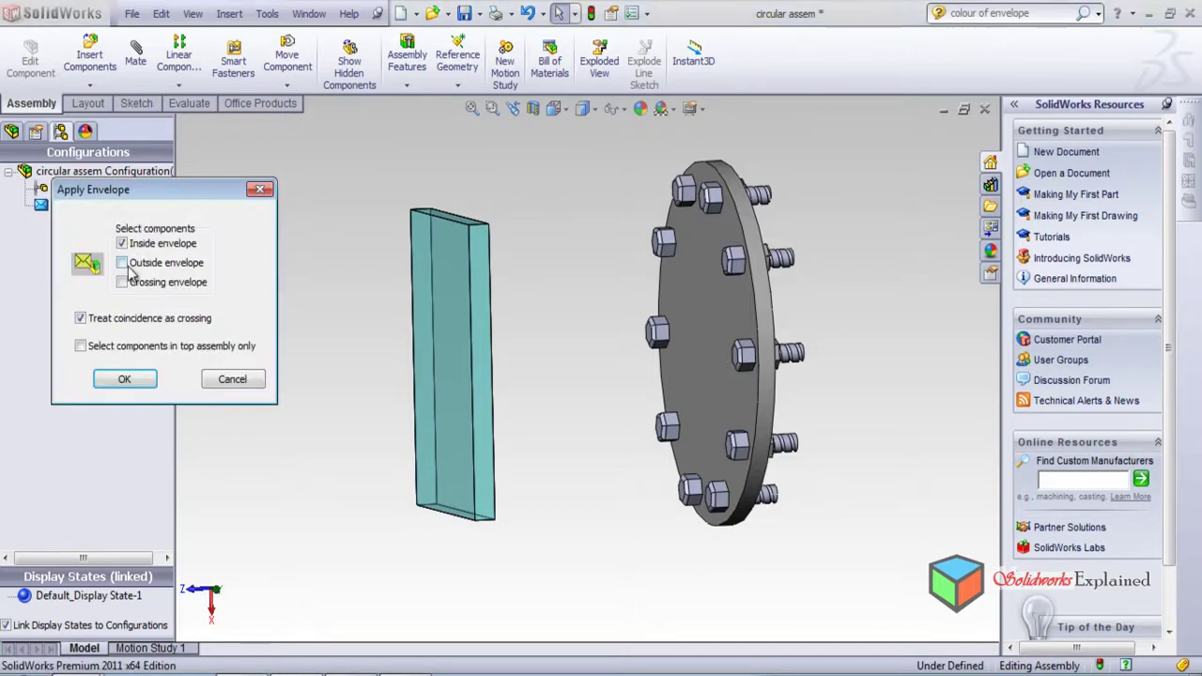
left_click(122, 263)
left_click(125, 379)
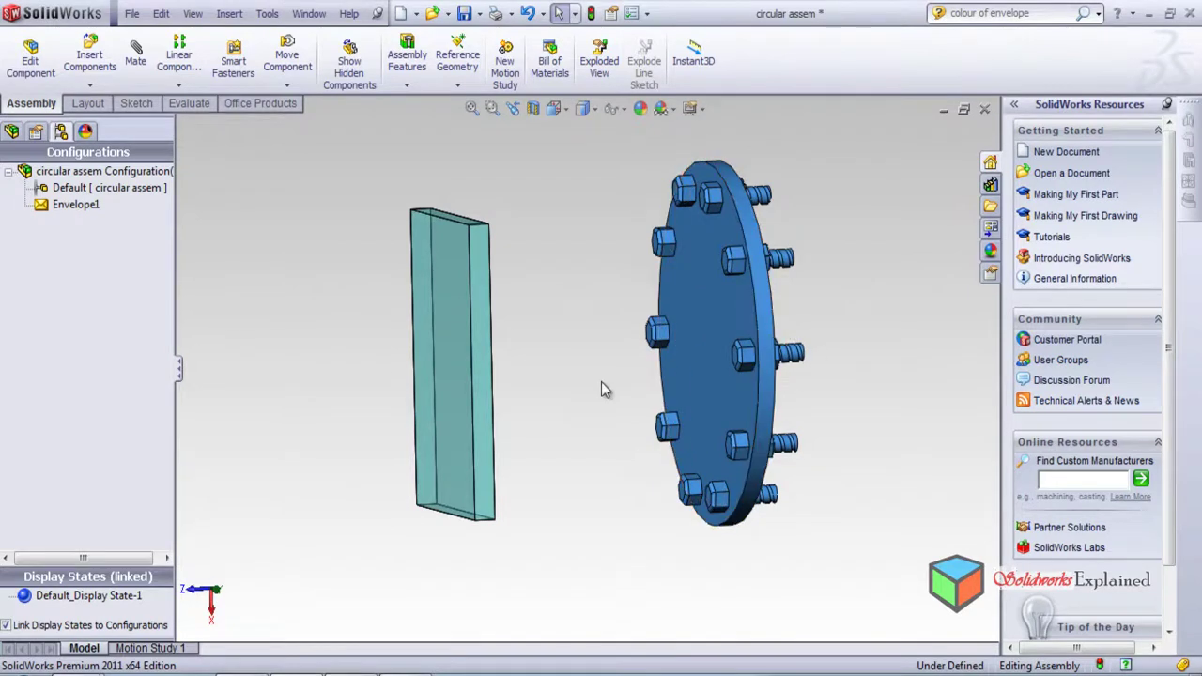
middle_click_drag(603, 380, 615, 333)
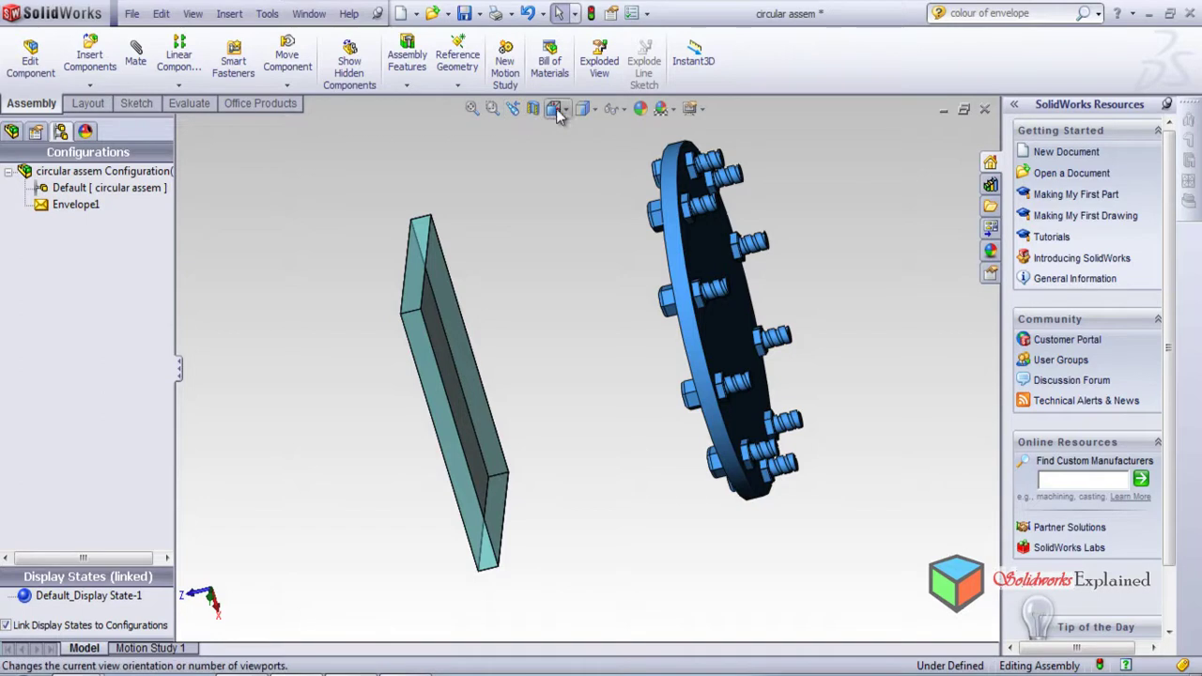
left_click(98, 209)
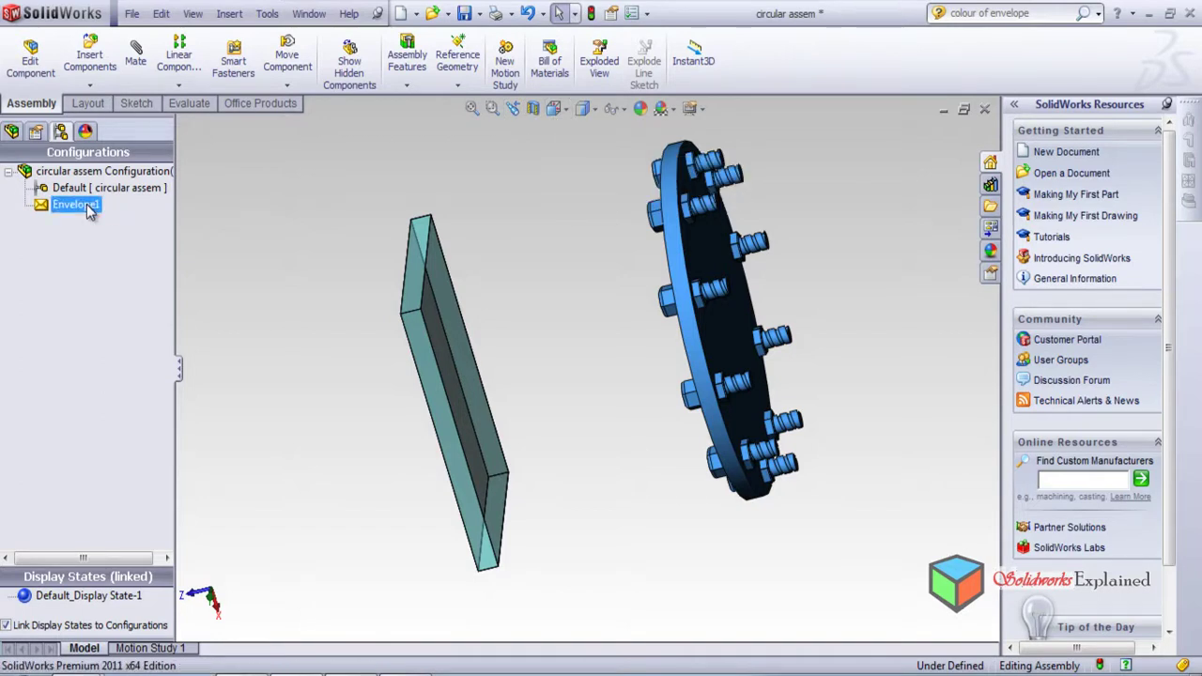
double_click(87, 210)
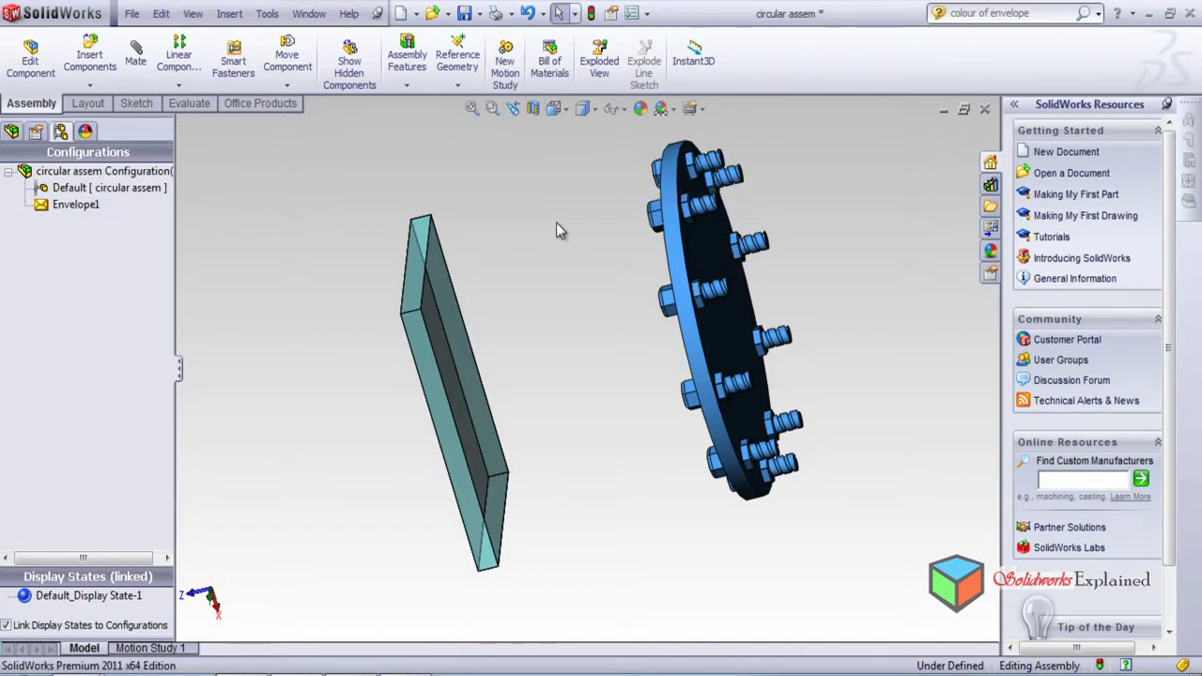
- Move the envelope in the left view so it overlaps the plate and the nuts on its threaded side
left_click(554, 109)
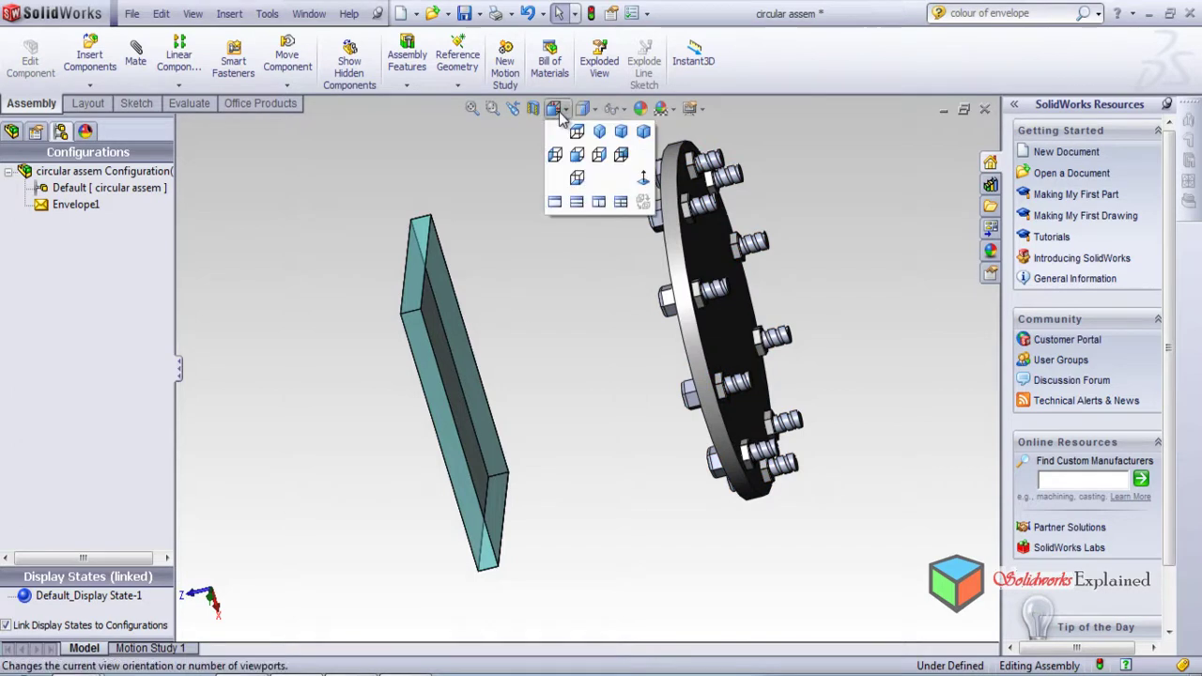
left_click(564, 155)
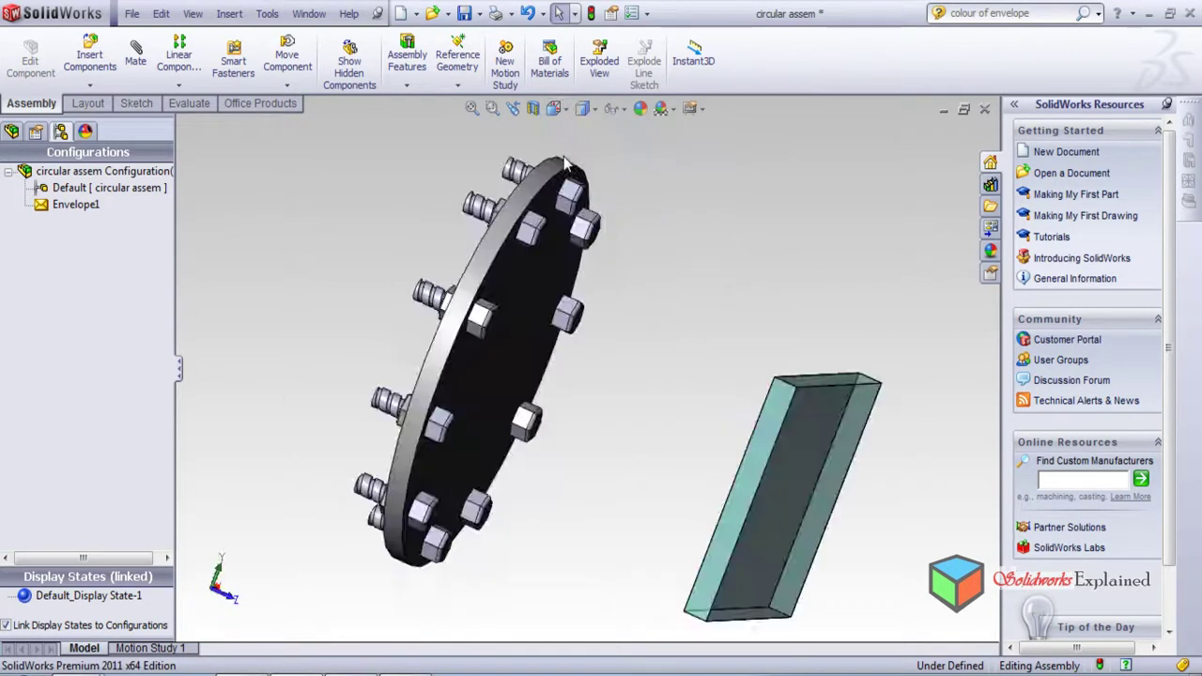
left_click_drag(792, 333, 428, 211)
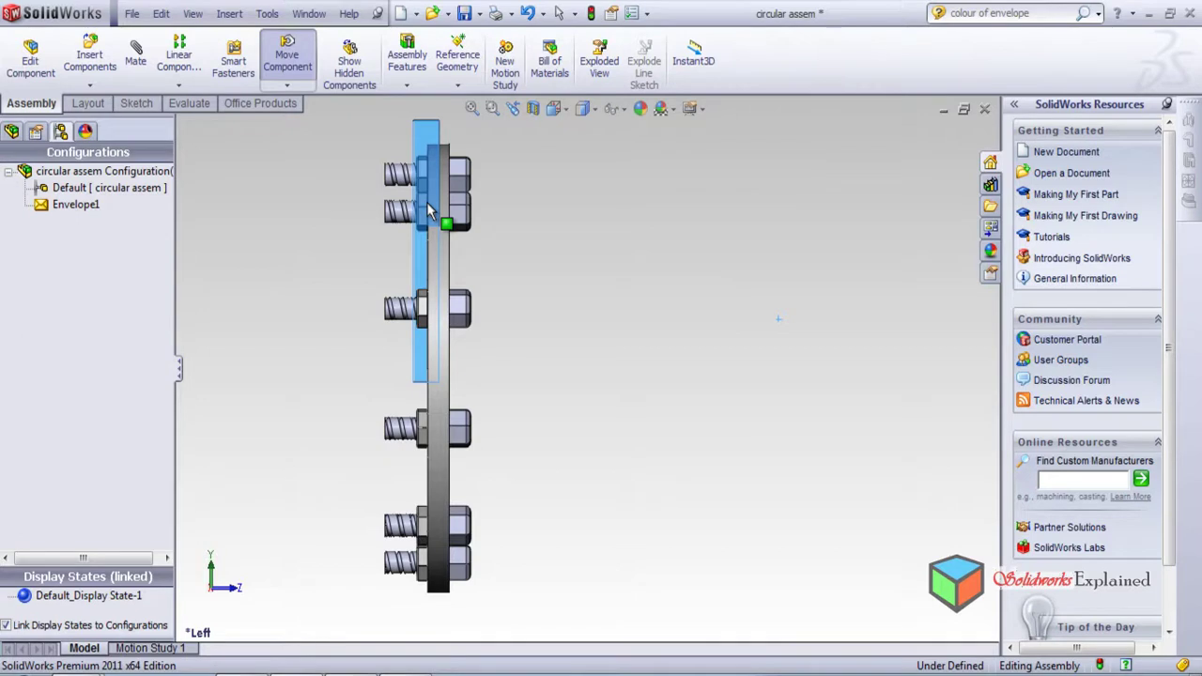
left_click_drag(428, 211, 430, 212)
middle_click_drag(594, 266, 522, 360)
scroll(563, 355, "down", 4)
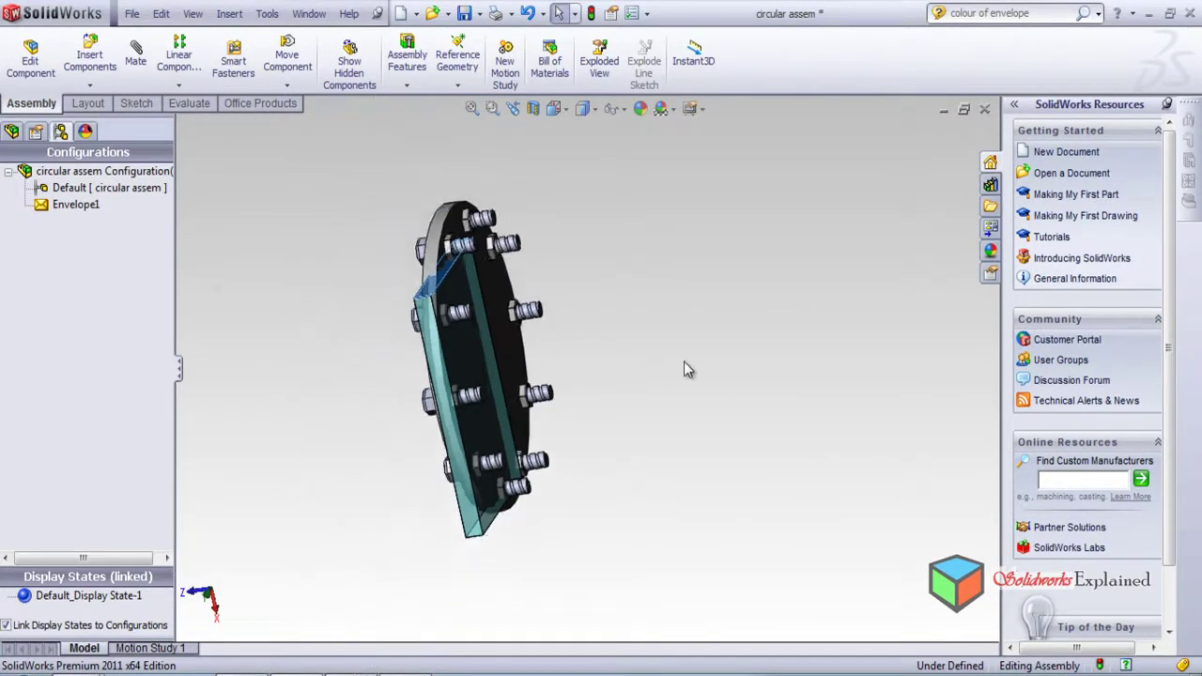
scroll(389, 270, "up", 2)
scroll(765, 385, "down", 2)
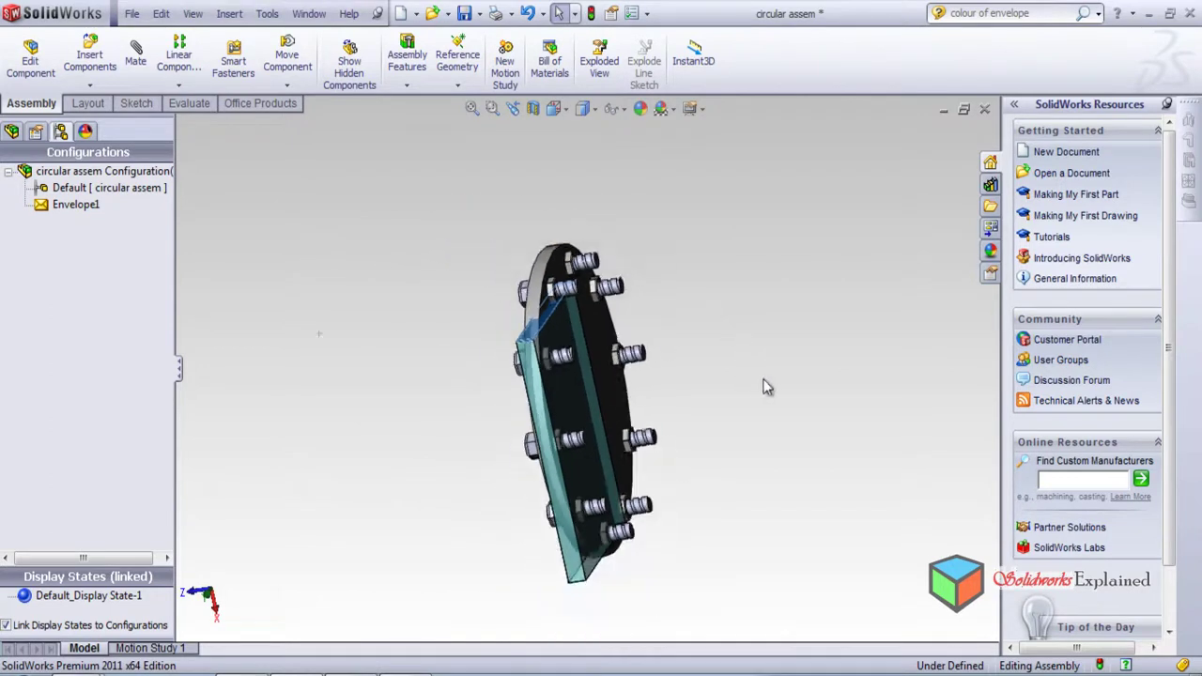
middle_click_drag(374, 443, 330, 333)
scroll(559, 413, "up", 3)
left_click(73, 205)
right_click(74, 205)
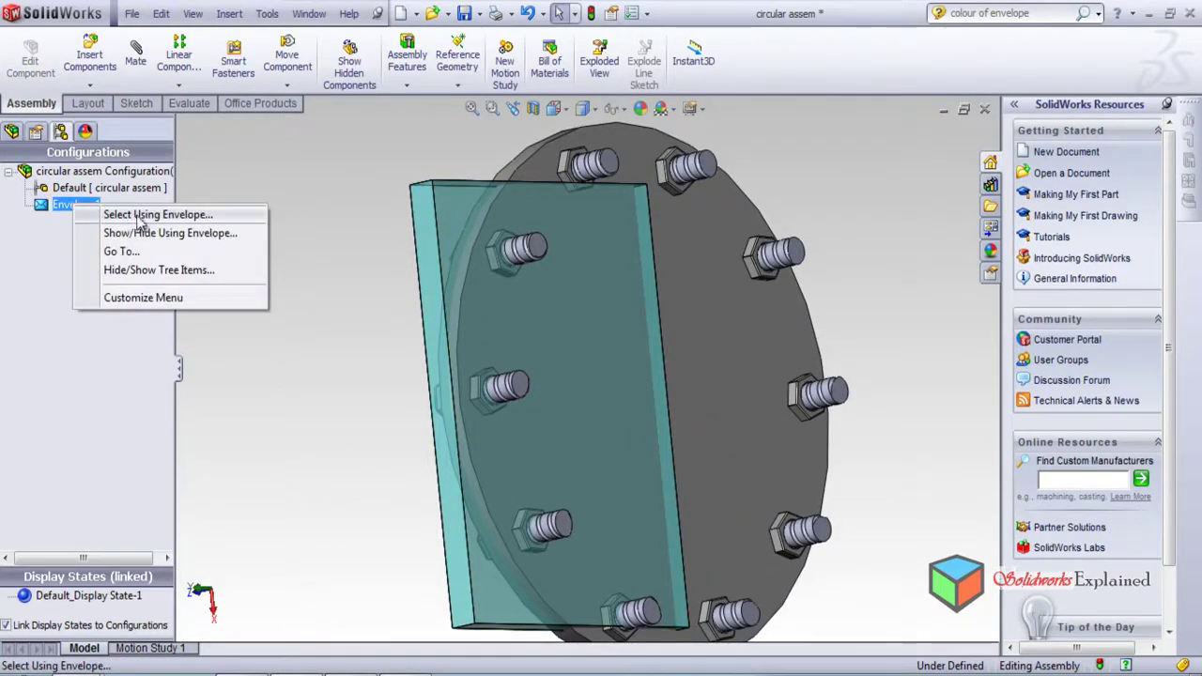
left_click(271, 365)
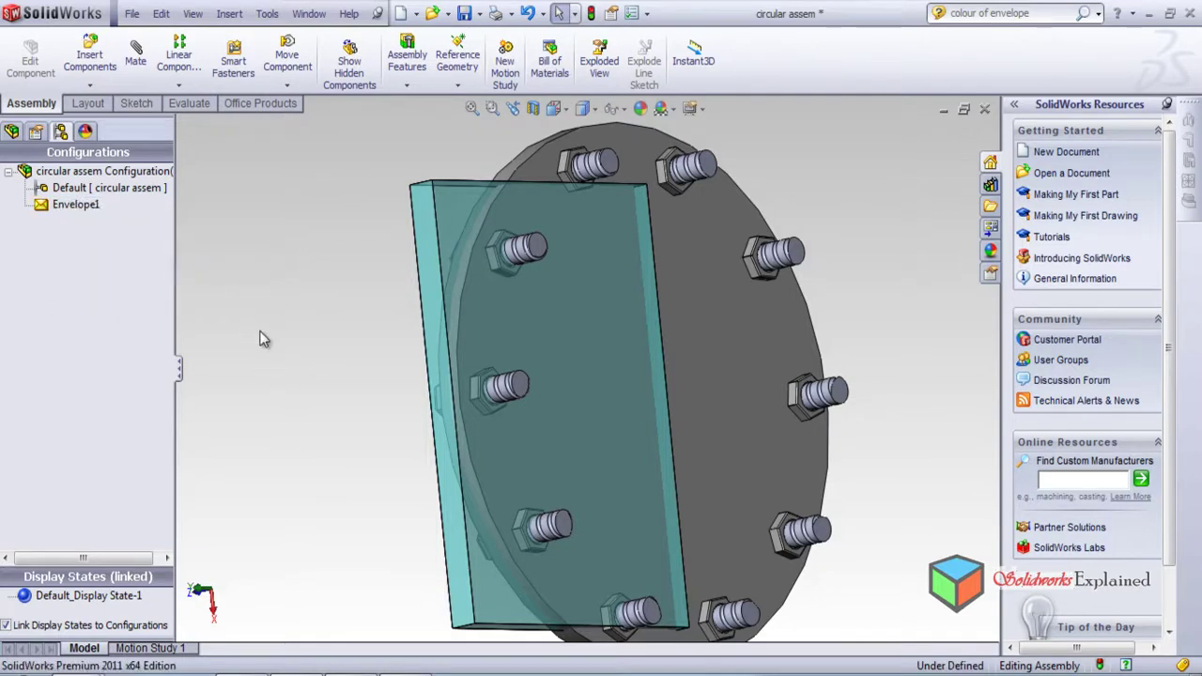
- Move the envelope clear of the circular plate, out beyond the bolt heads
middle_click_drag(318, 289, 452, 340)
left_click(452, 340)
left_click(317, 348)
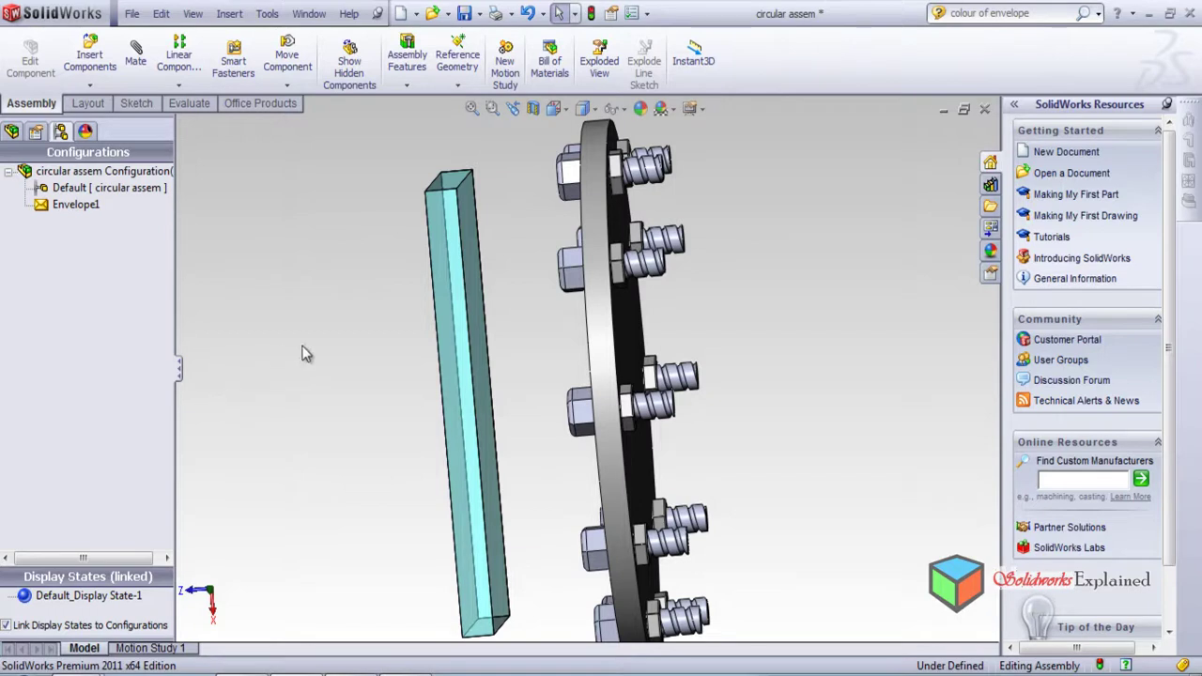
mouse_move(303, 354)
middle_mouse_down()
mouse_move(250, 395)
mouse_move(306, 392)
mouse_move(317, 376)
mouse_move(299, 366)
middle_mouse_up()
- Use Envelope1 to select only the components crossing the envelope, with Treat coincidence as crossing on
left_click(62, 204)
right_click(60, 204)
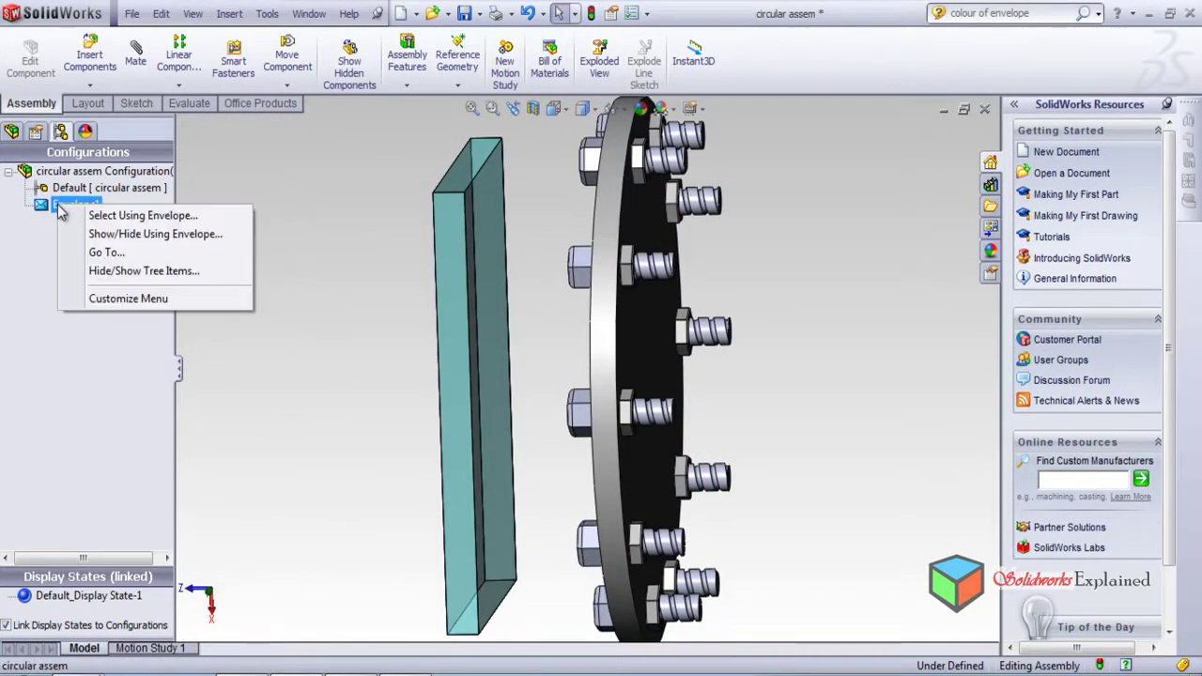
left_click(125, 216)
left_click(134, 287)
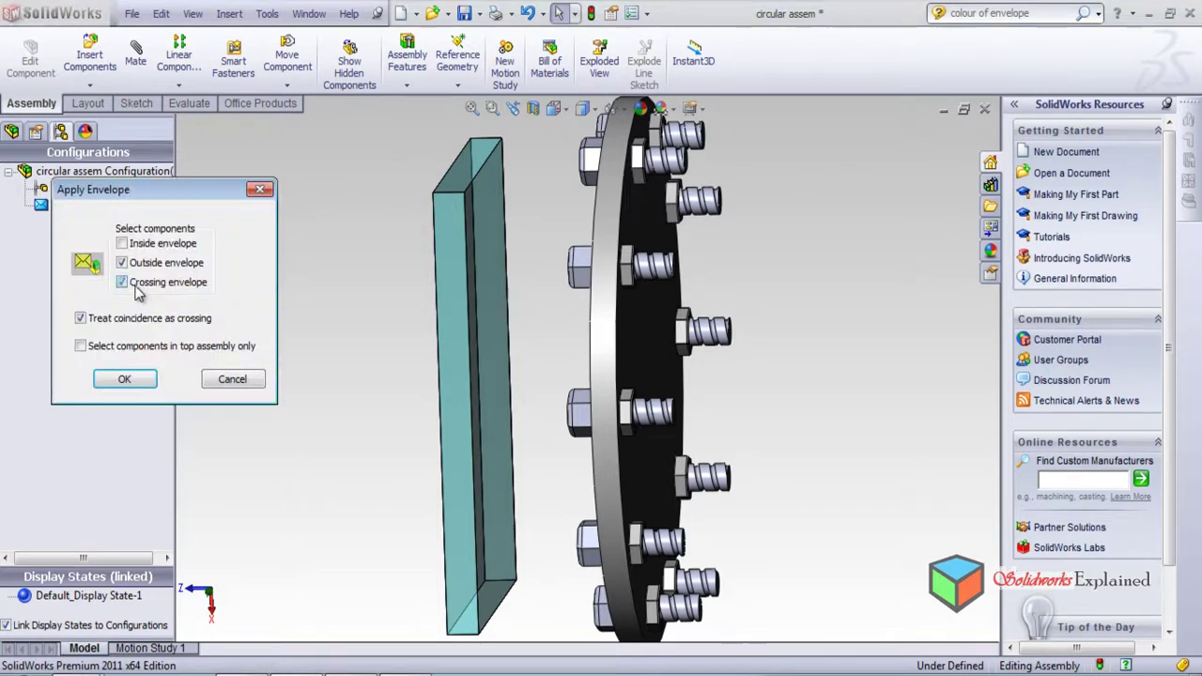
left_click(125, 387)
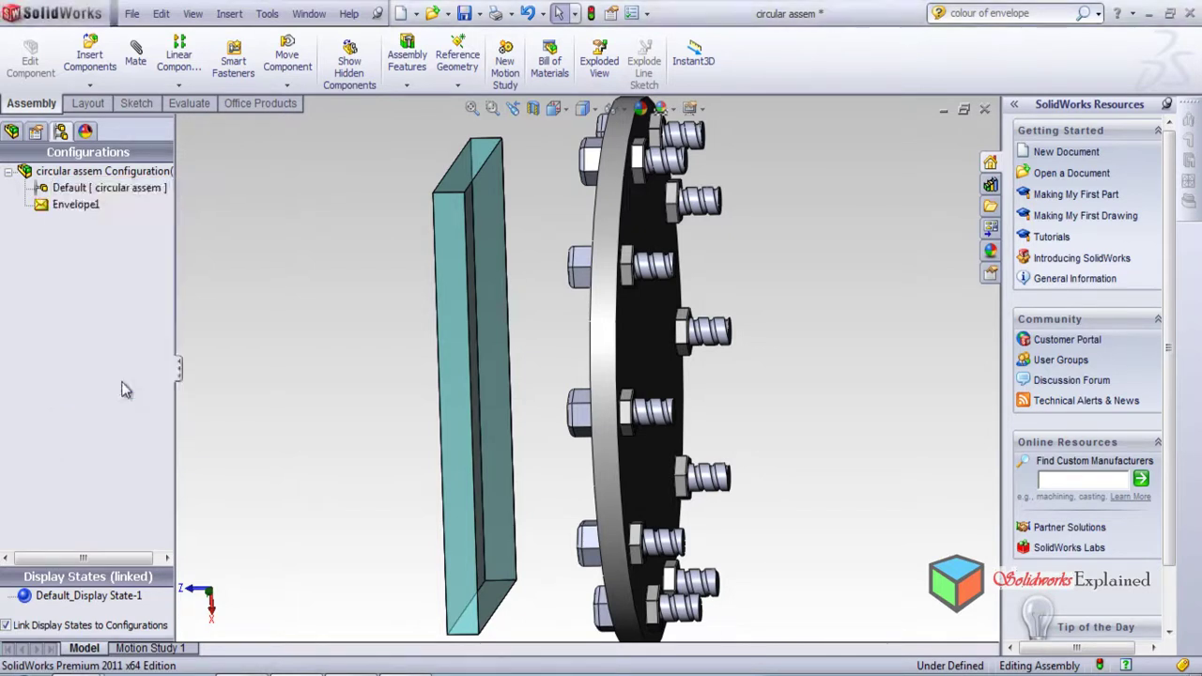
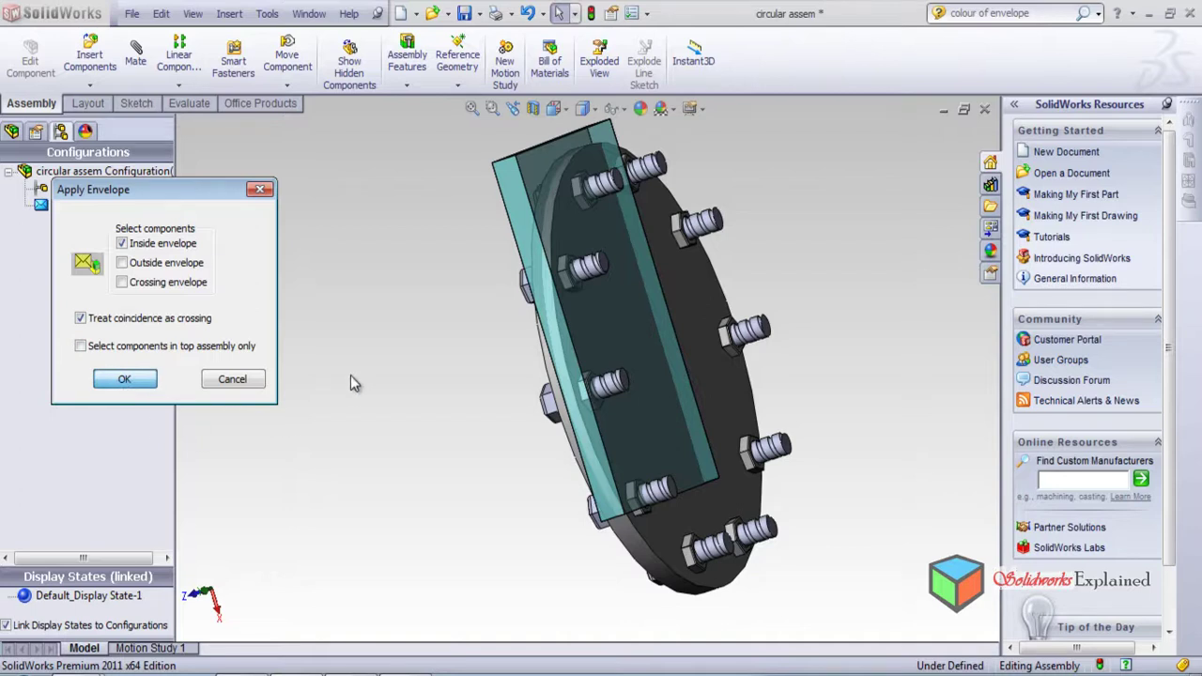
- Apply Envelope1 to select only the components inside the envelope, with the Outside and Crossing options off
key("Return")
middle_click_drag(336, 316, 317, 338)
scroll(622, 233, "down", 3)
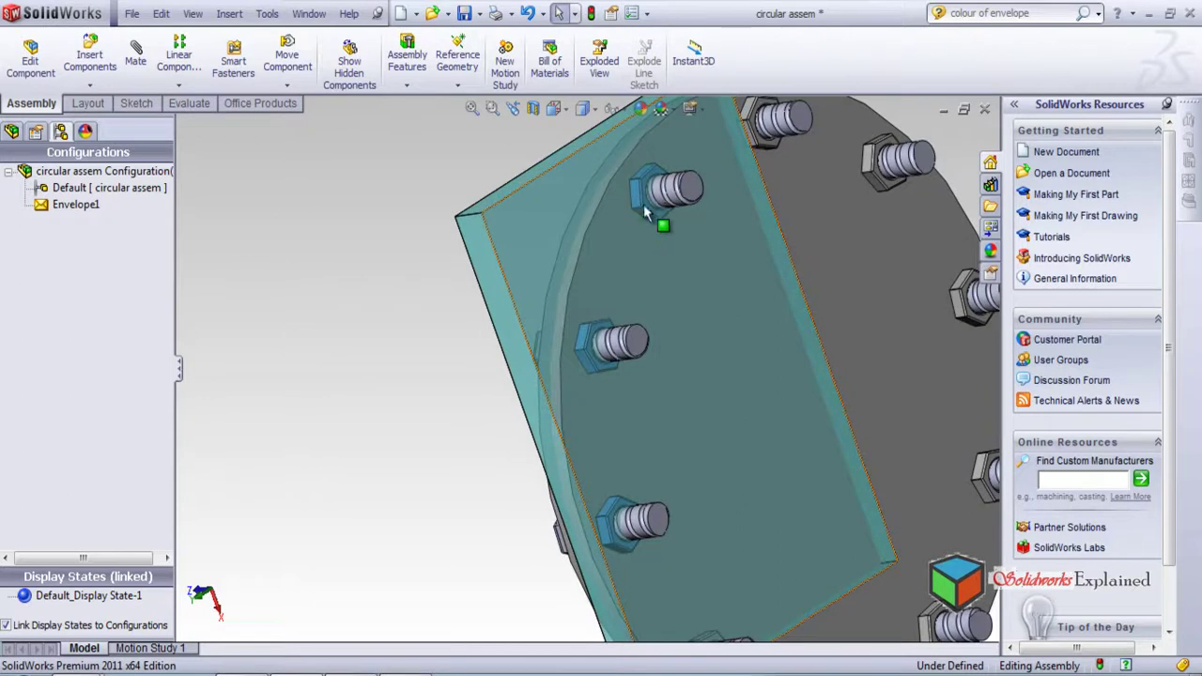
scroll(262, 406, "up", 2)
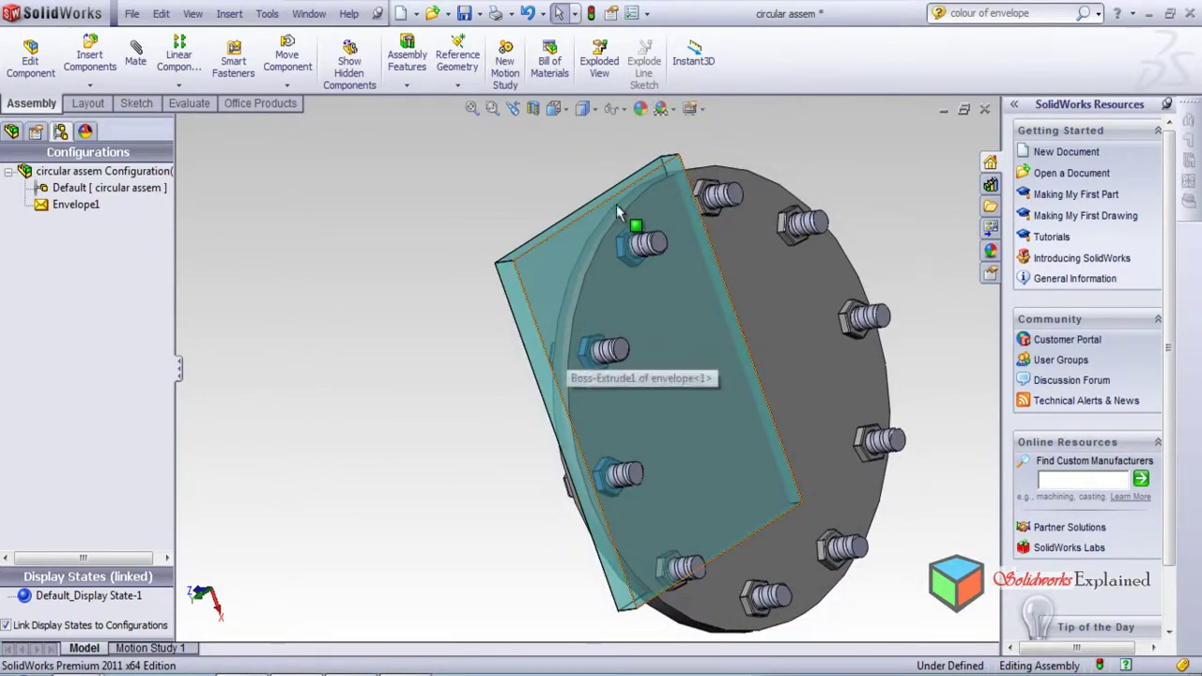
- Examine from edge-on and angled views which nuts and bolts lie fully within the envelope block
middle_click_drag(357, 350, 410, 320)
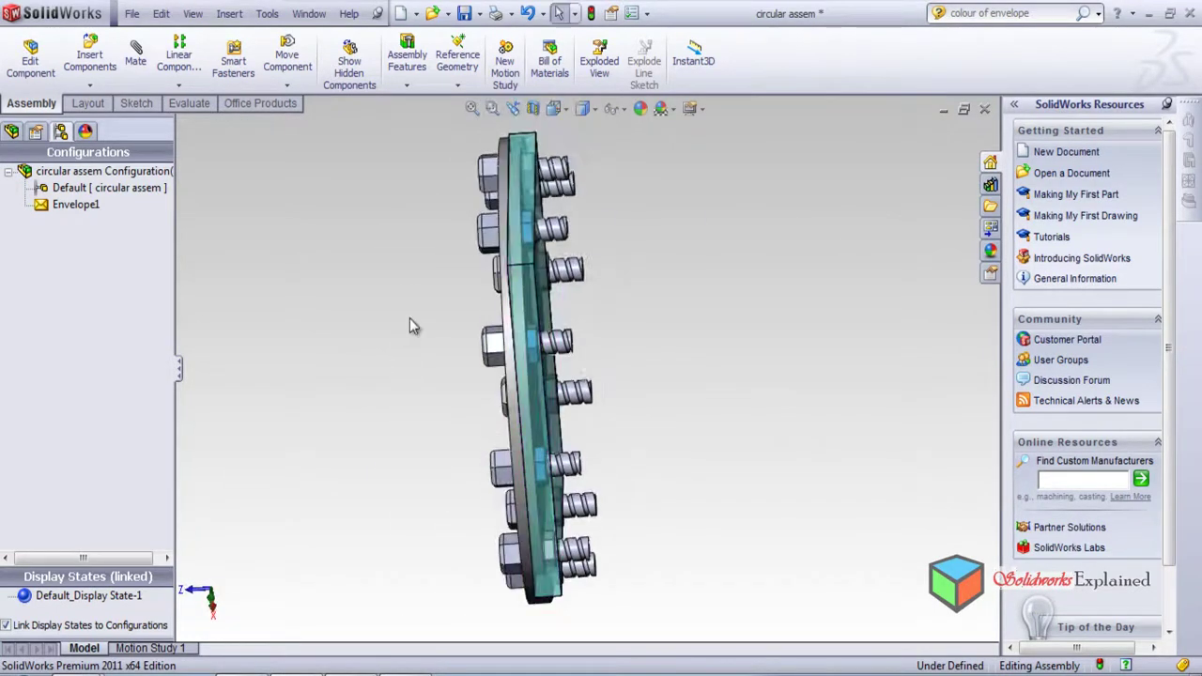
scroll(404, 320, "down", 3)
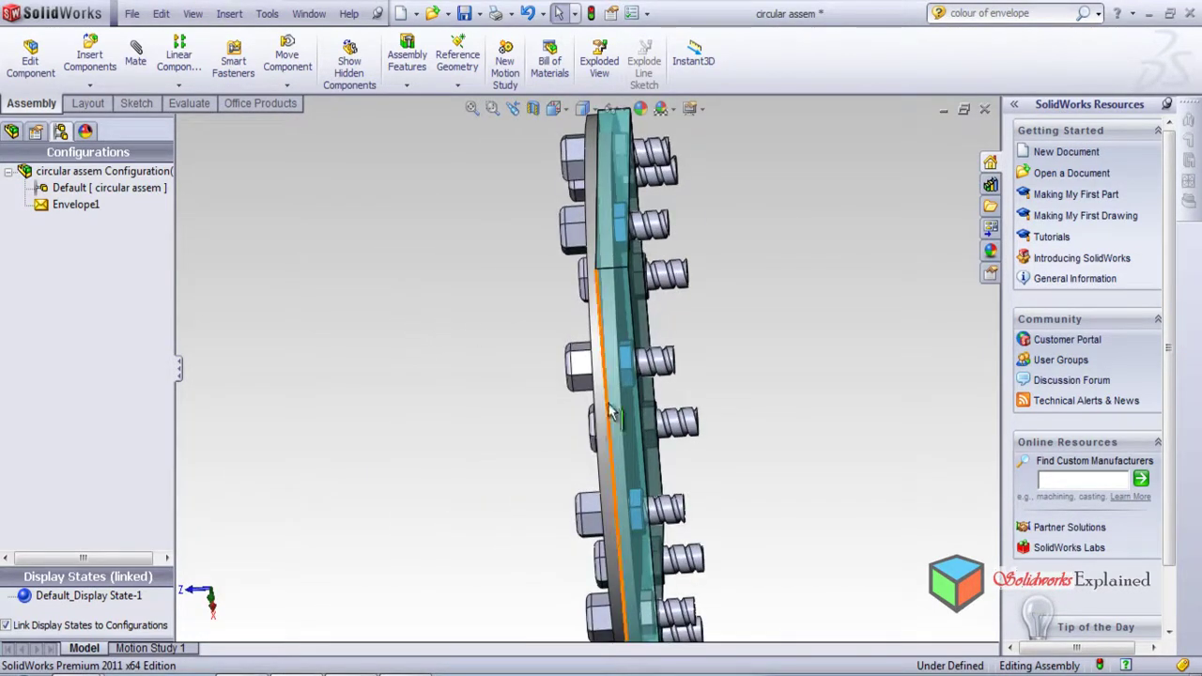
middle_click_drag(349, 346, 345, 321)
scroll(404, 413, "down", 2)
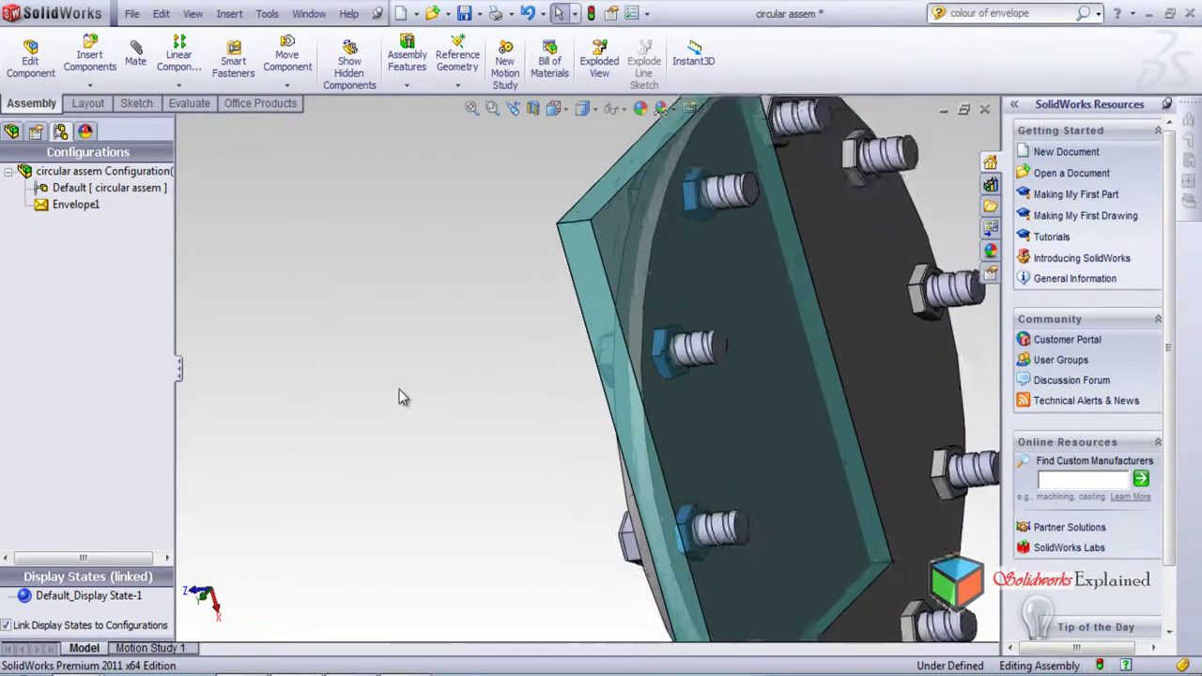
scroll(380, 367, "up", 4)
scroll(379, 369, "down", 1)
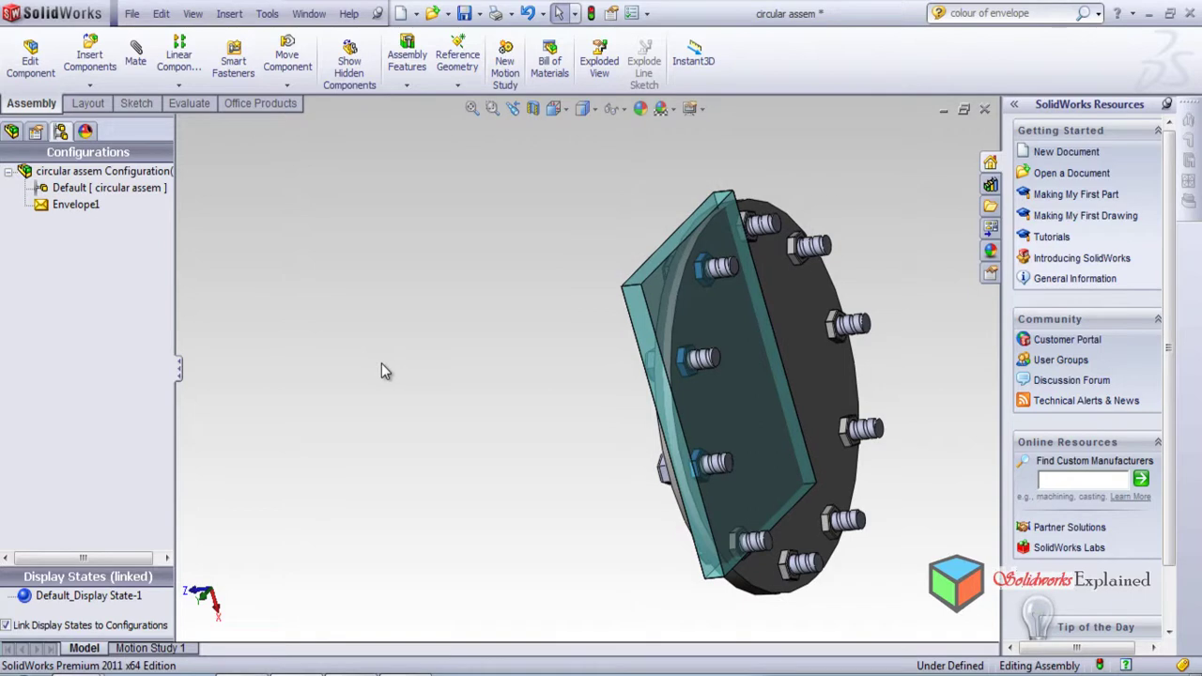
scroll(382, 370, "down", 2)
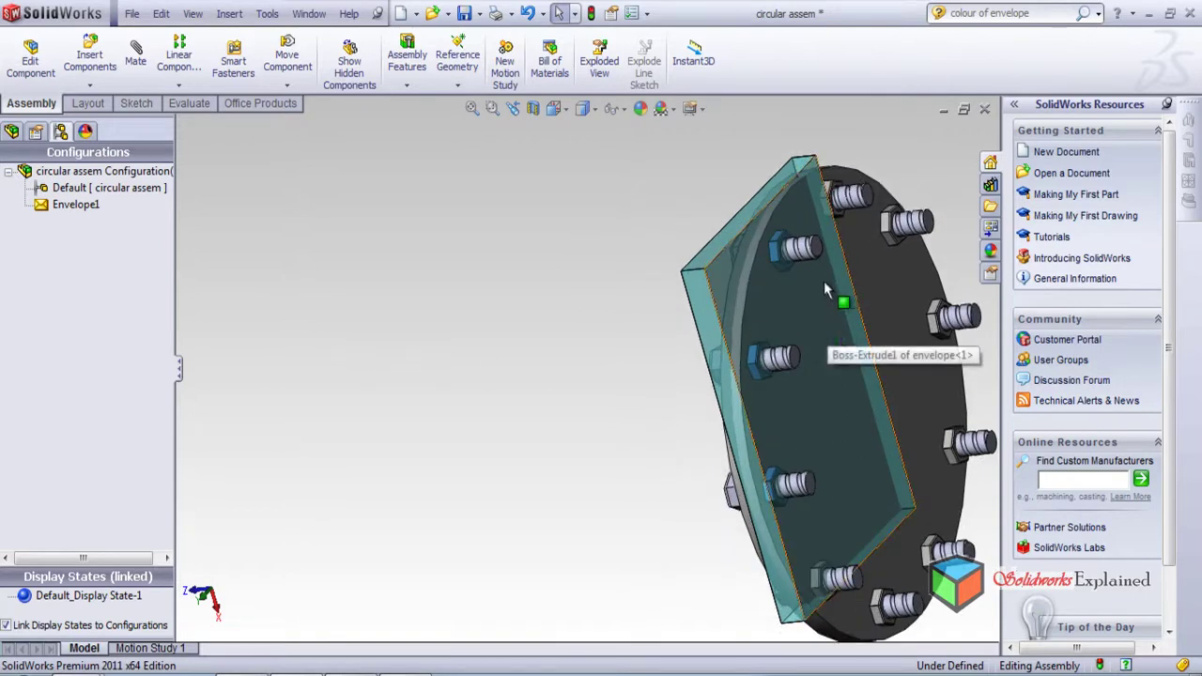
scroll(367, 291, "down", 3)
scroll(423, 310, "up", 3)
scroll(789, 385, "down", 1)
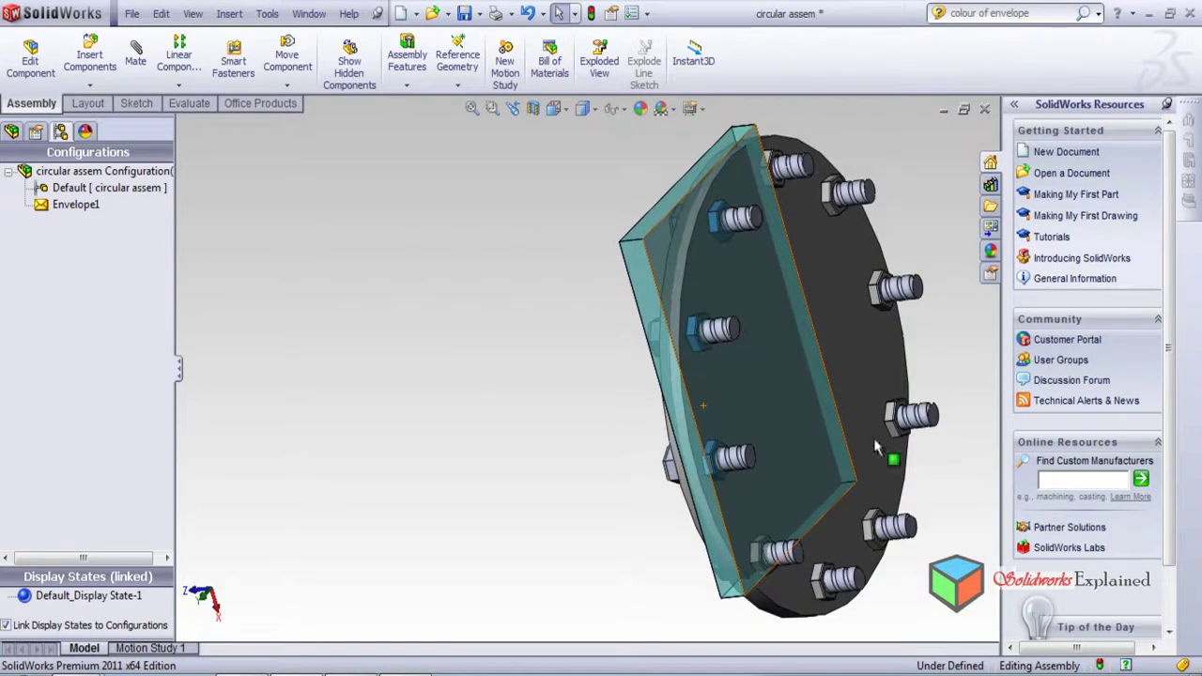
scroll(902, 432, "down", 1)
scroll(730, 343, "up", 2)
scroll(692, 272, "up", 1)
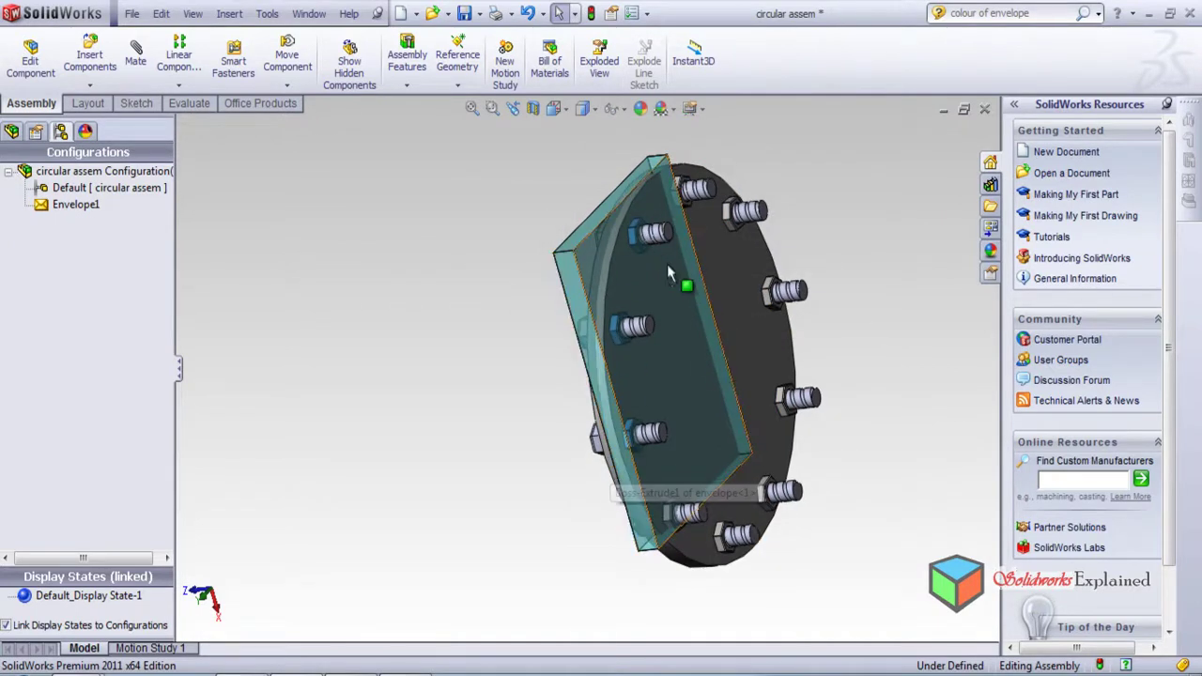
middle_click_drag(388, 310, 428, 310)
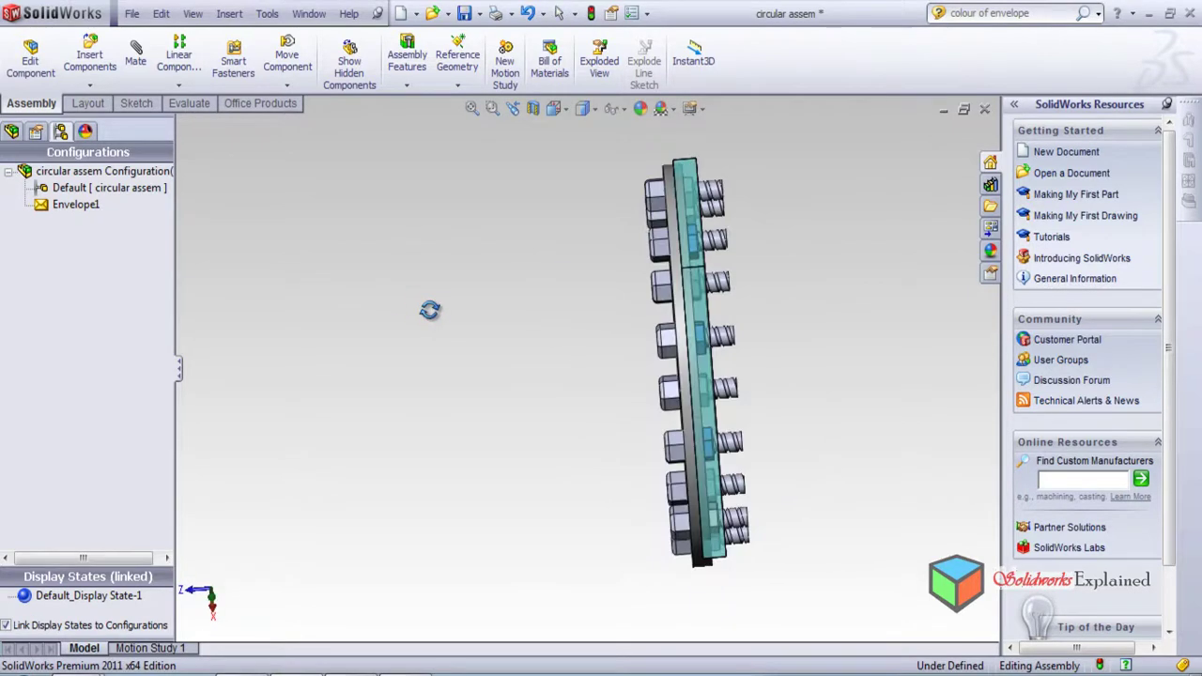
scroll(619, 246, "down", 5)
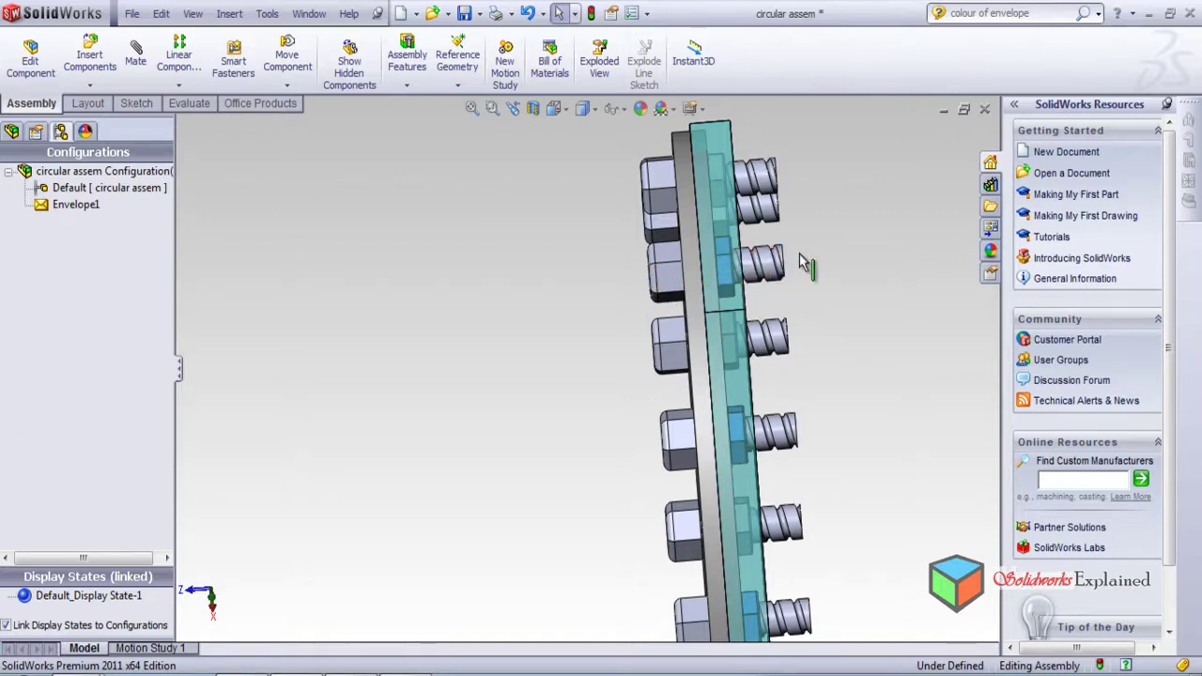
middle_click_drag(476, 281, 422, 263)
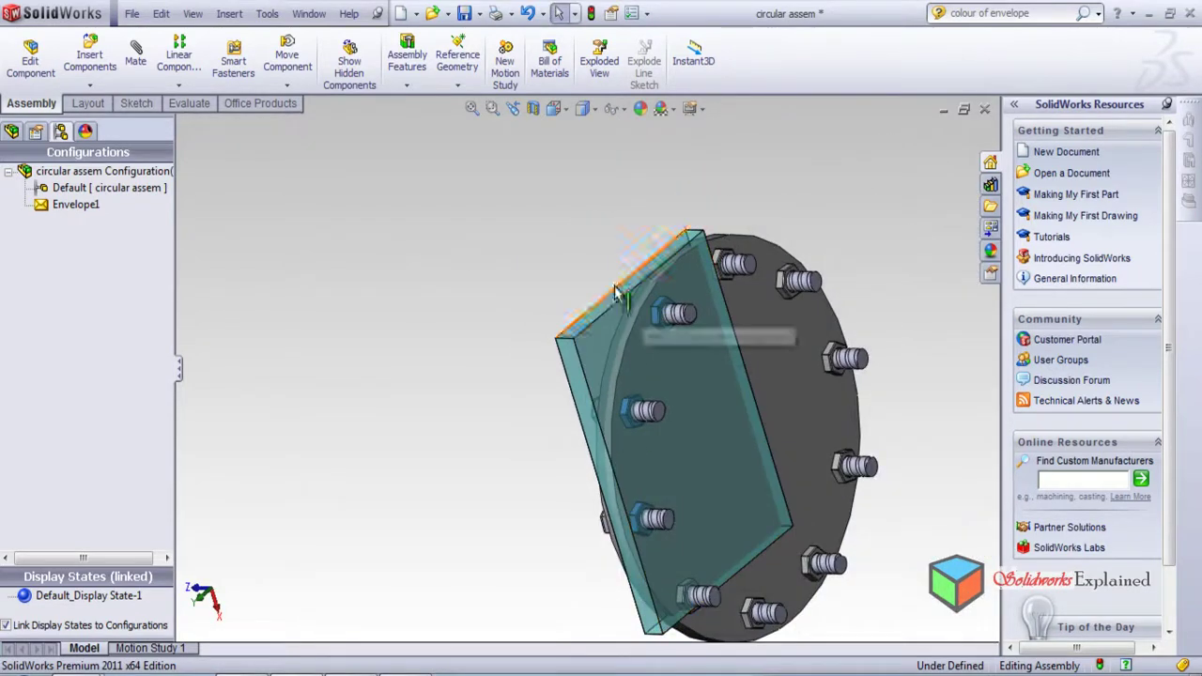
- Use Envelope1 to select only the components outside the envelope, with the Inside envelope option turned off
right_click(73, 208)
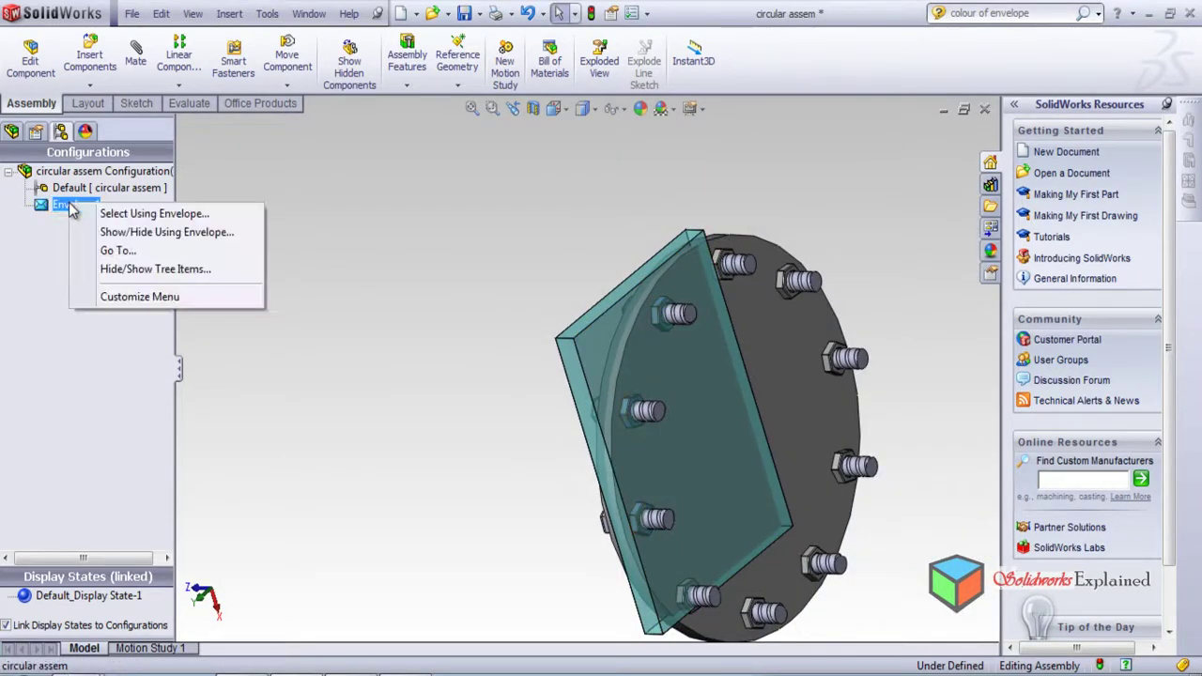
left_click(111, 215)
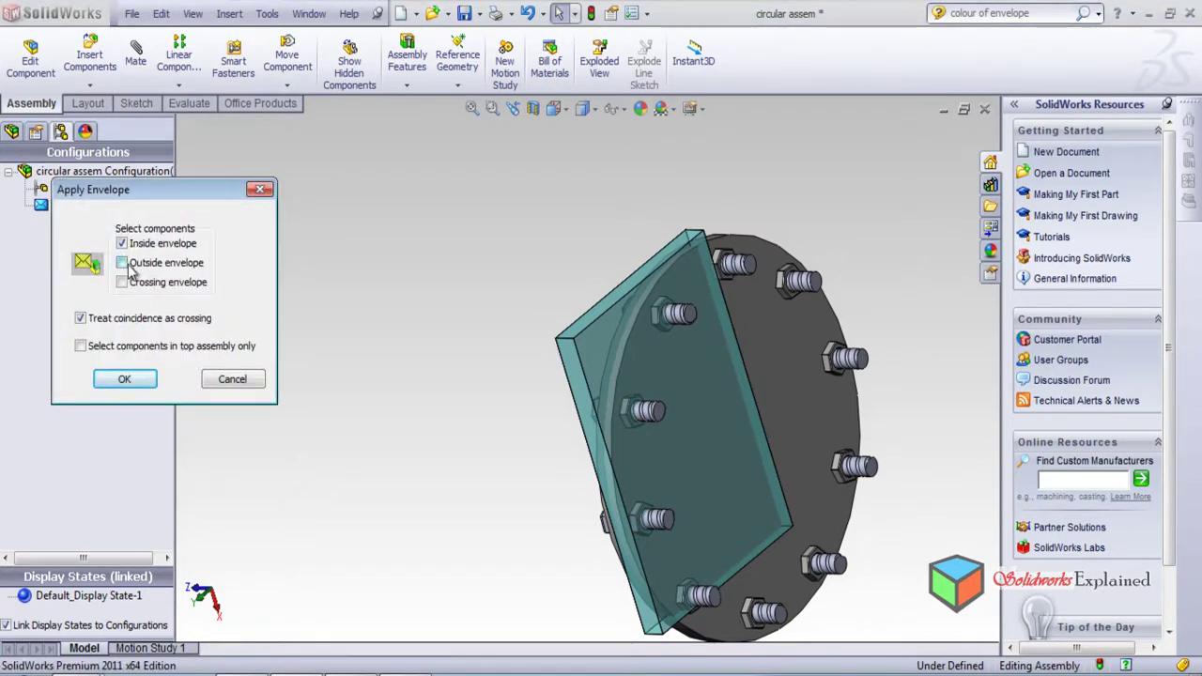
left_click(122, 381)
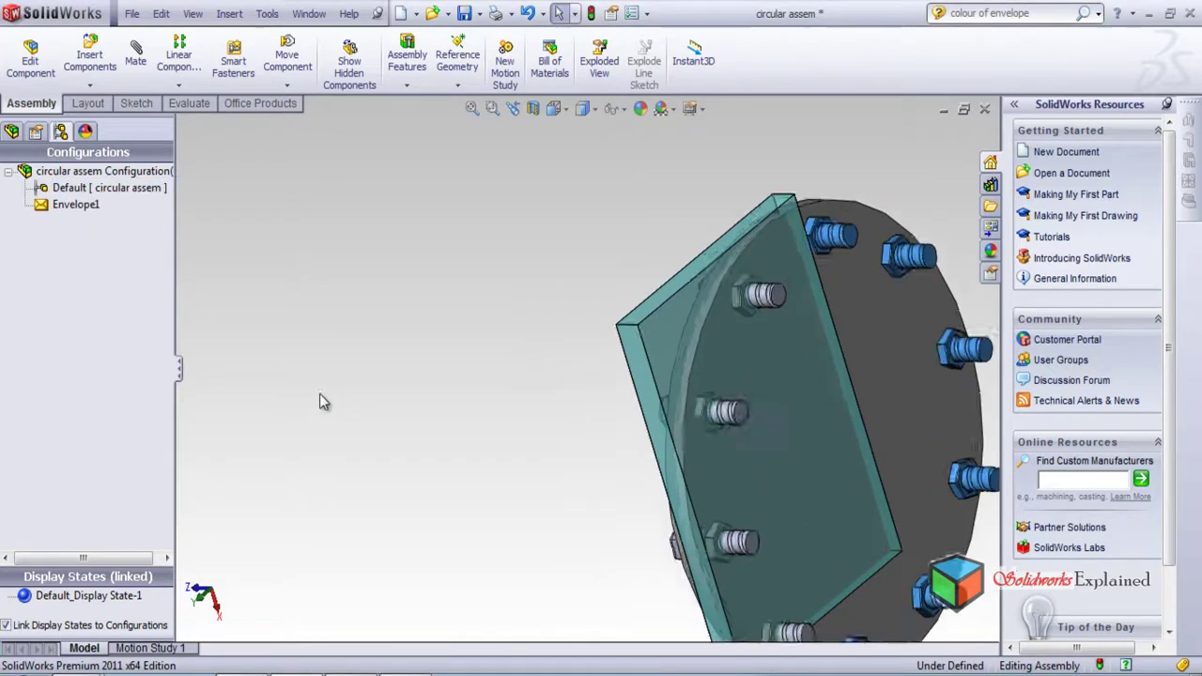
scroll(392, 396, "up", 2)
middle_click_drag(460, 410, 815, 607)
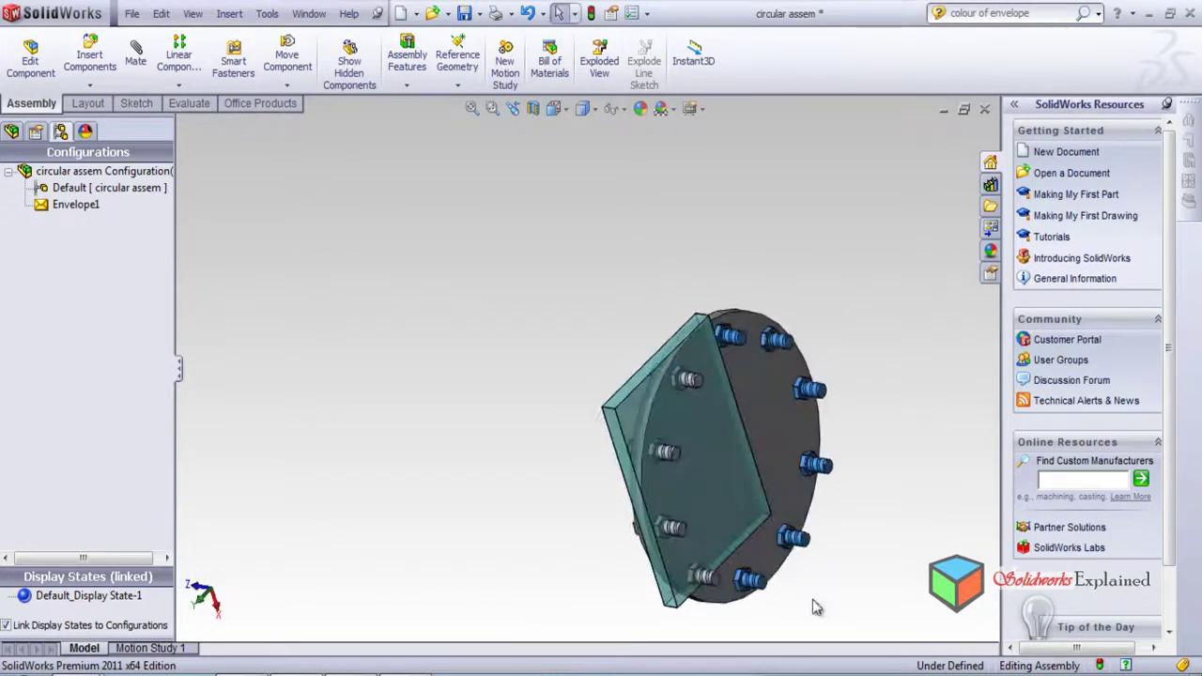
scroll(816, 607, "down", 2)
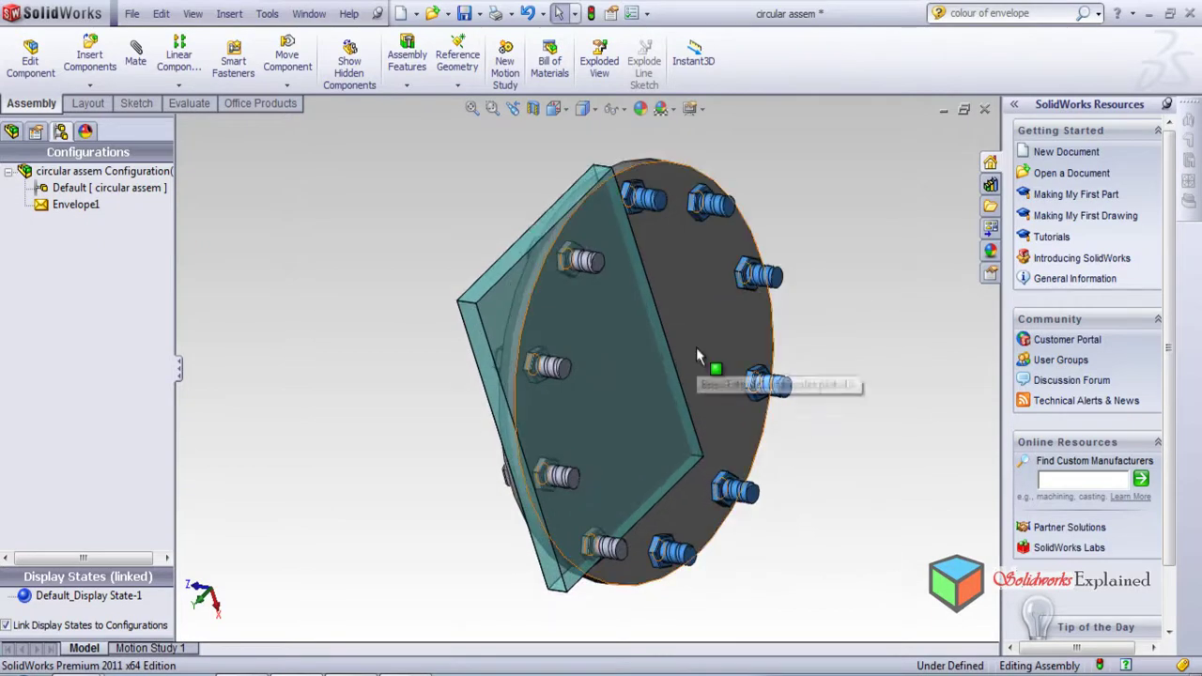
- Use Envelope1 to select only the components crossing the envelope and check the selected bolts and plate edge-on
right_click(75, 209)
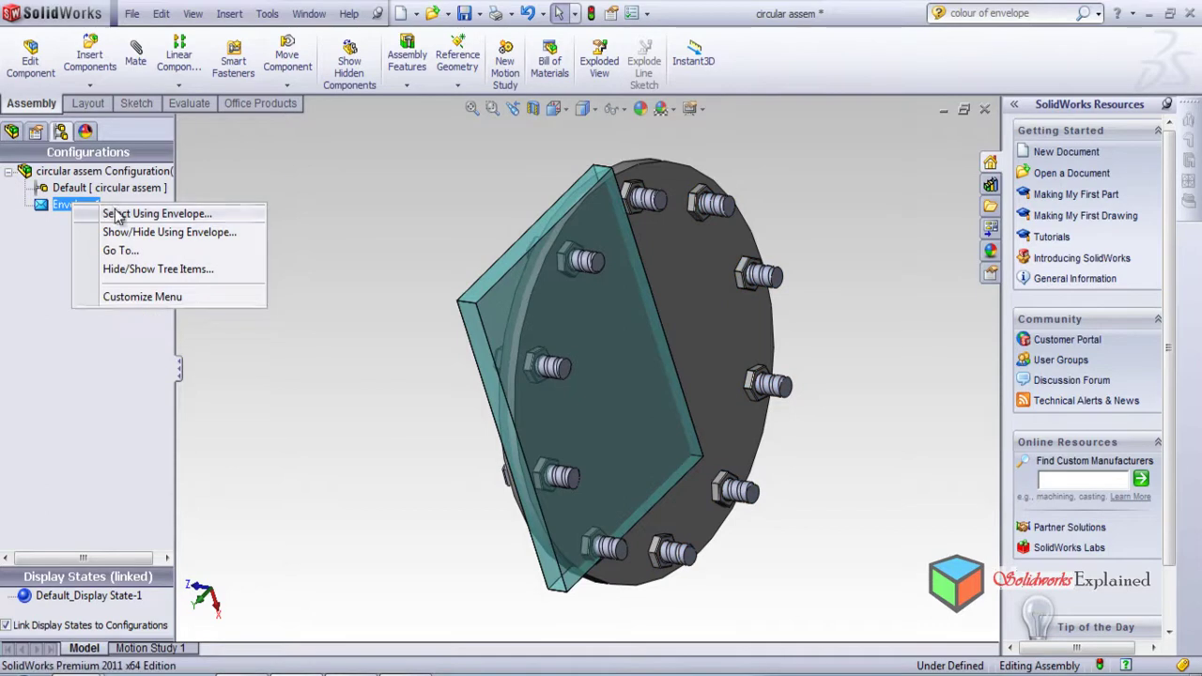
left_click(114, 215)
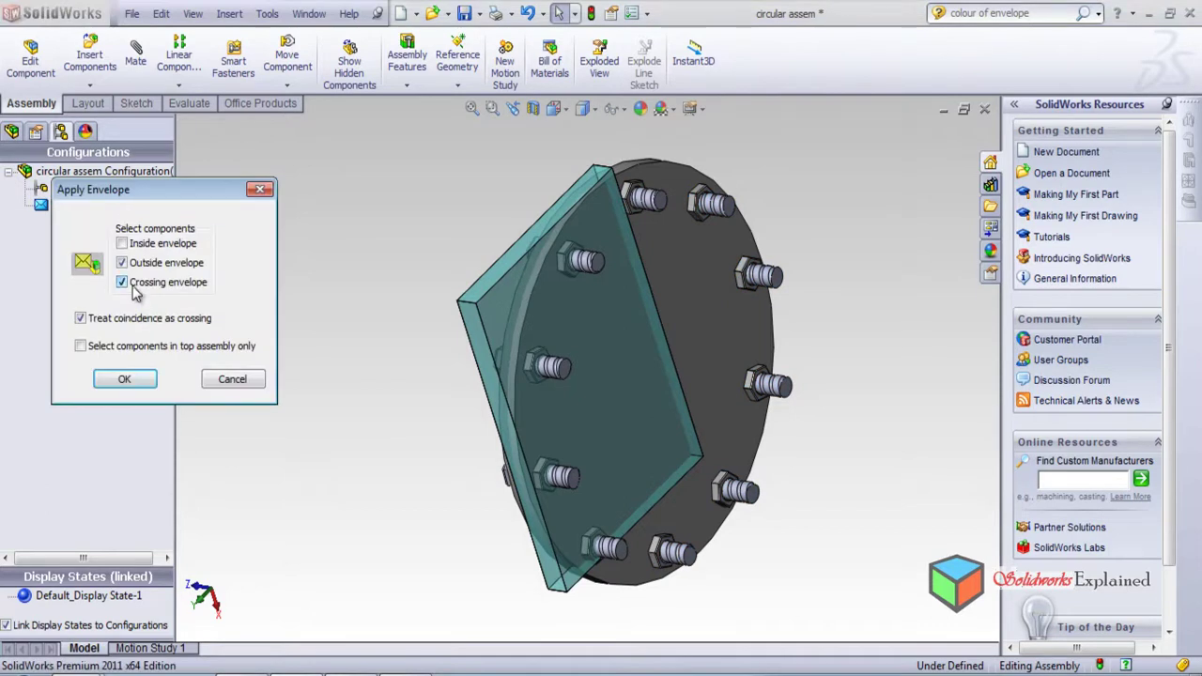
left_click(125, 379)
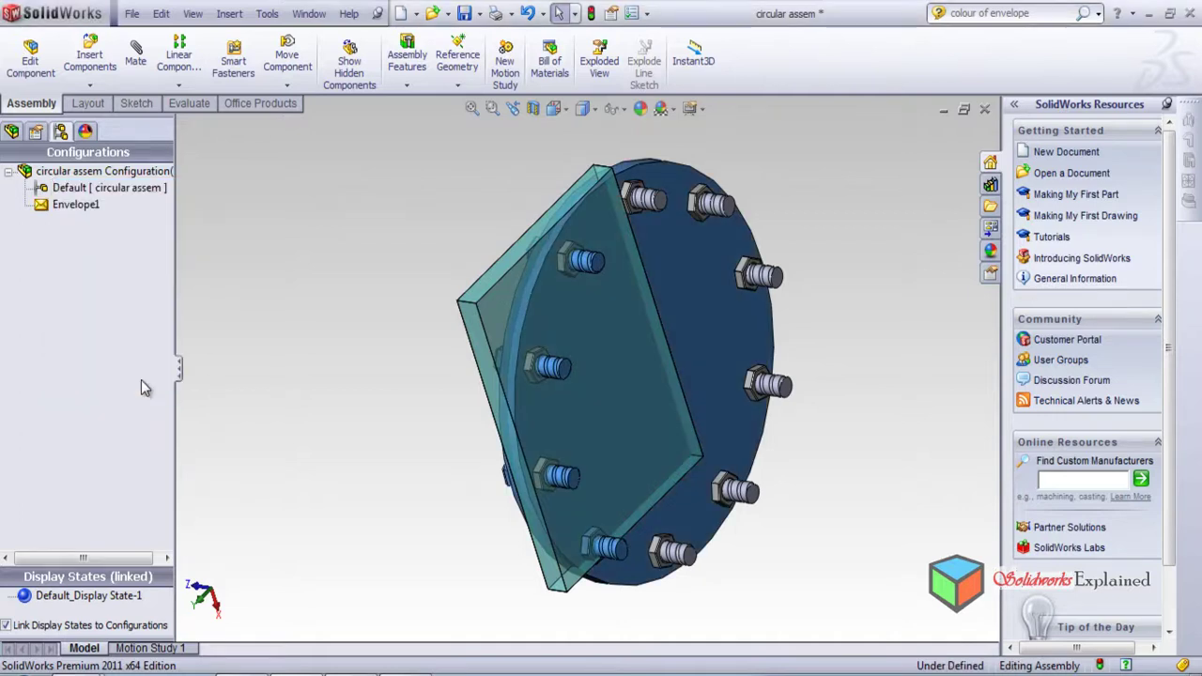
middle_click_drag(252, 390, 322, 380)
key("Escape")
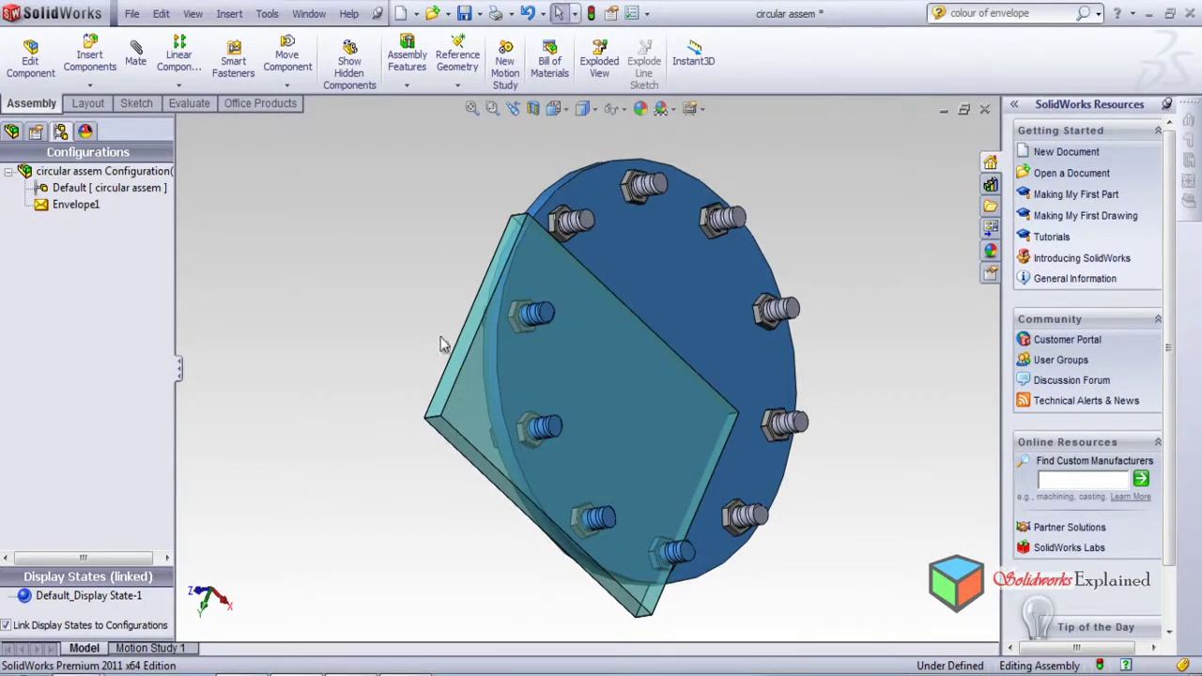
middle_click_drag(341, 277, 400, 349)
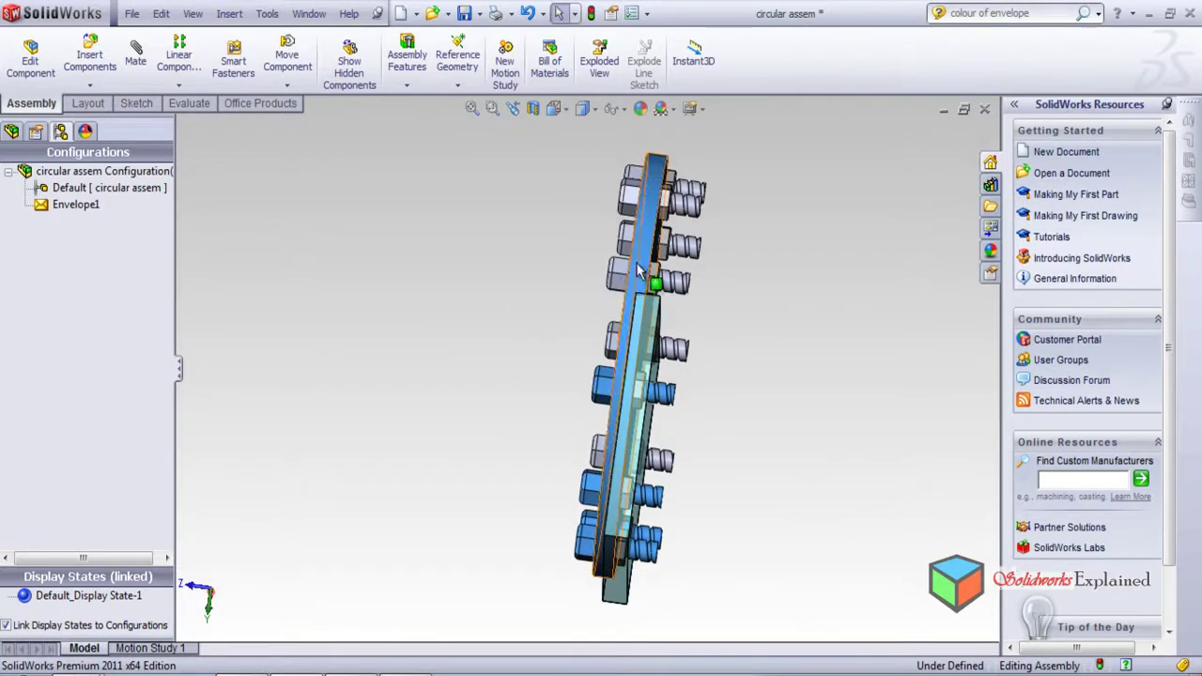
middle_click_drag(639, 277, 462, 241)
scroll(689, 295, "down", 3)
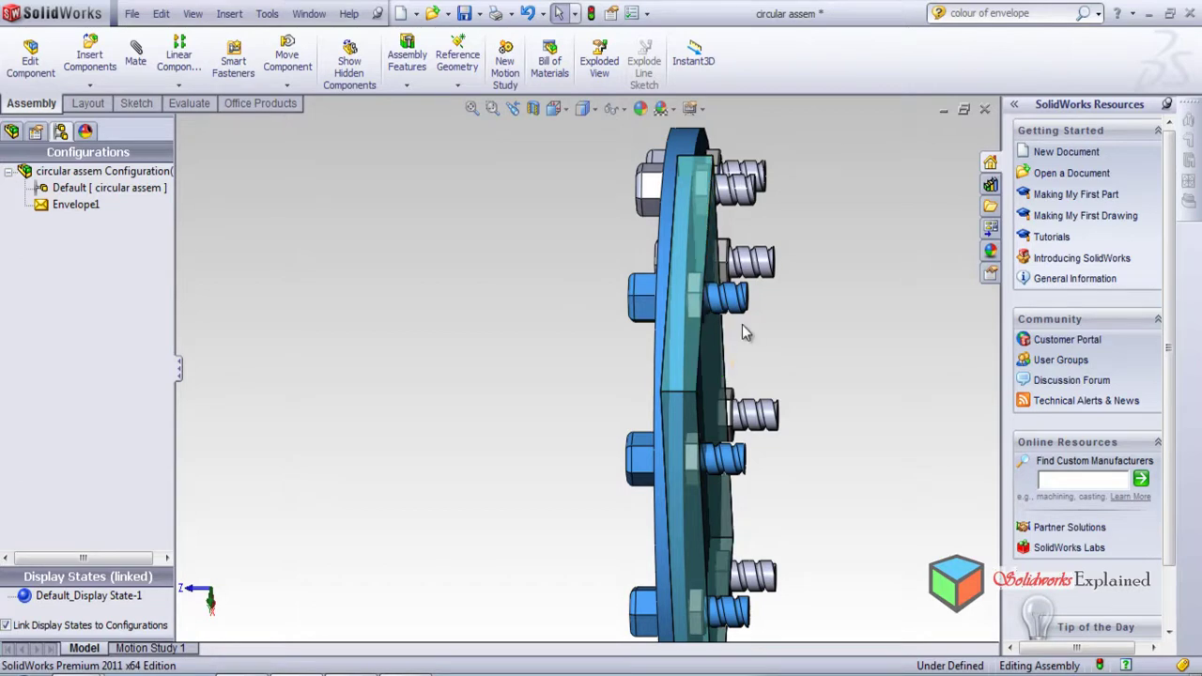
- Examine from several angles which bolts and plate are selected as crossing the envelope block
middle_click_drag(606, 406, 564, 410)
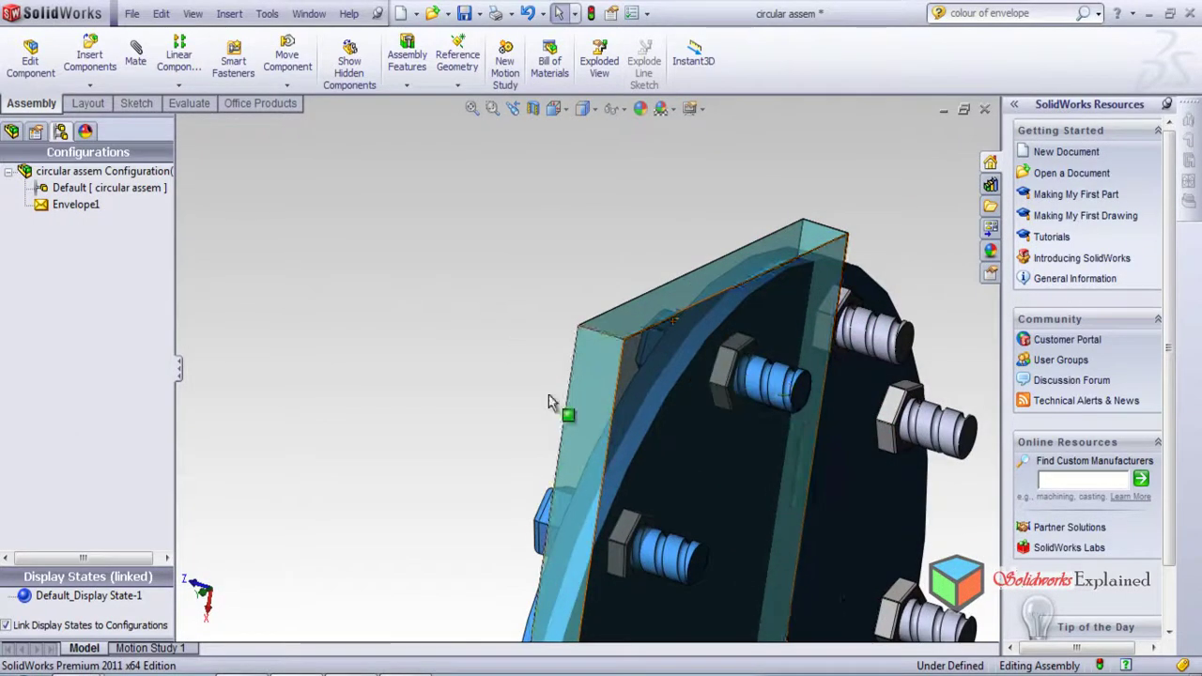
scroll(429, 303, "up", 5)
scroll(495, 453, "down", 5)
middle_click_drag(441, 386, 385, 323)
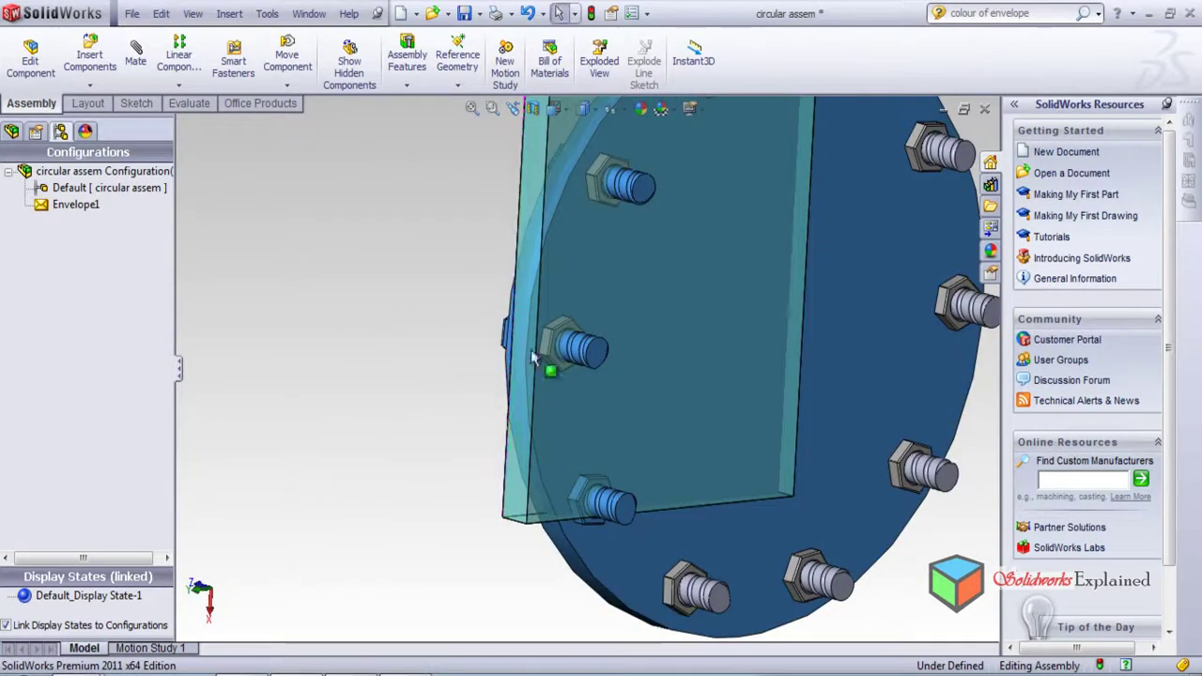
scroll(634, 259, "up", 4)
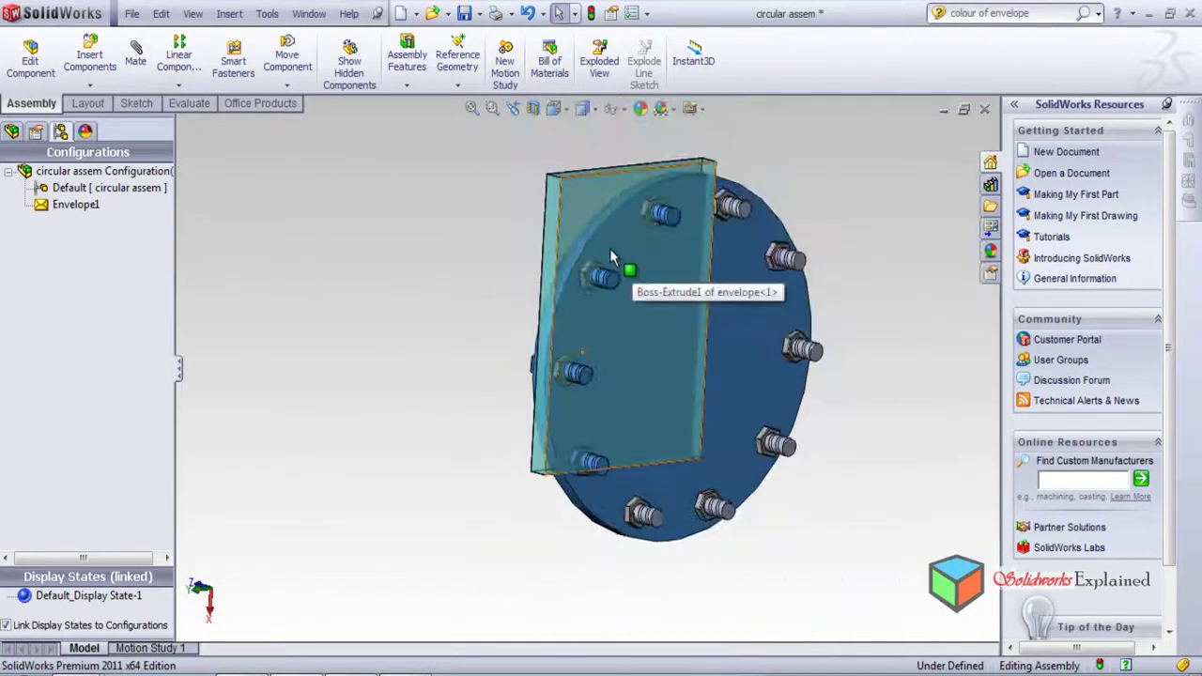
scroll(648, 221, "down", 3)
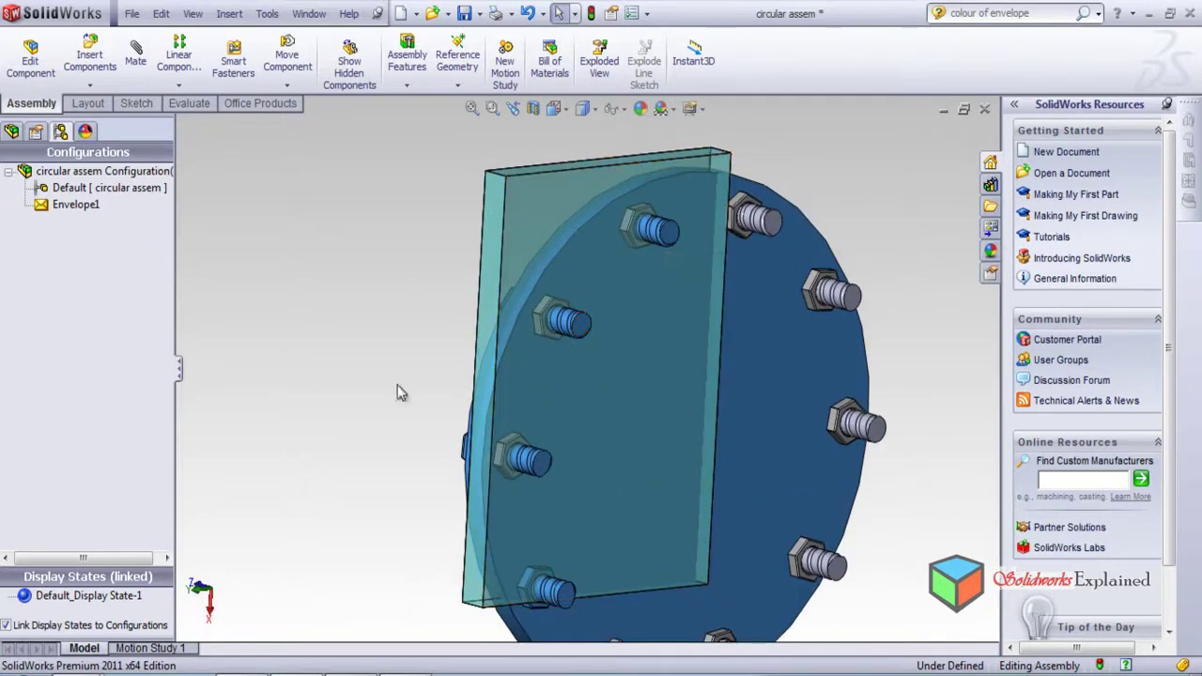
middle_click_drag(315, 321, 348, 320)
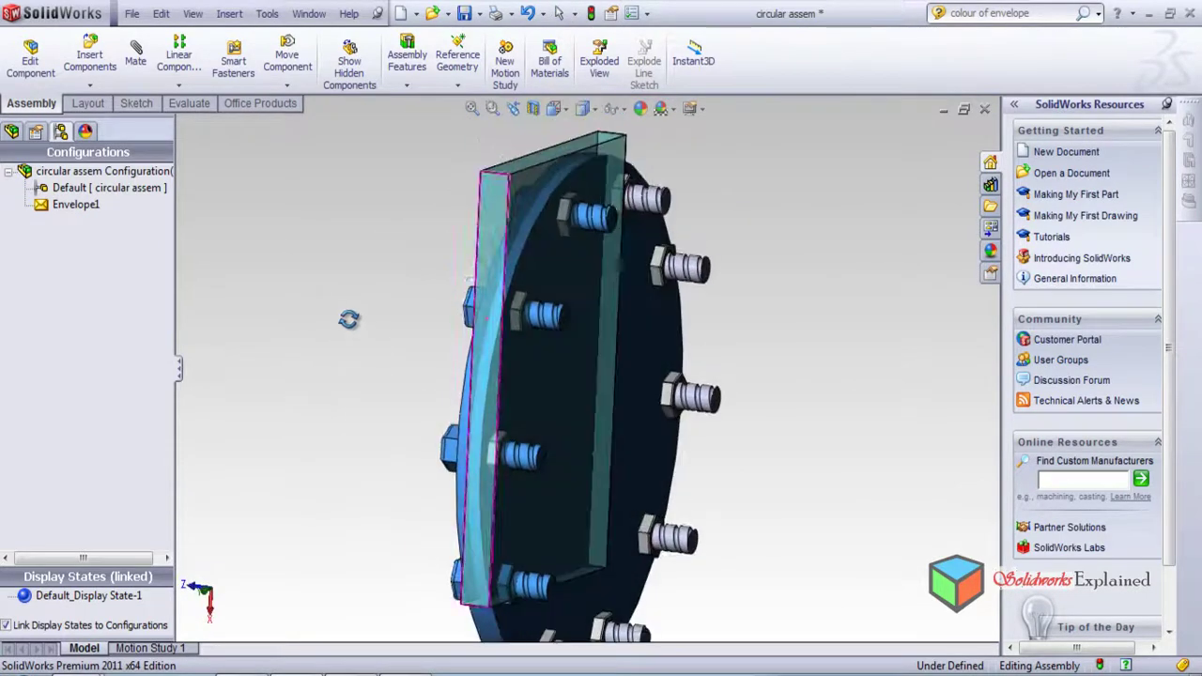
- Delete the envelope component from the circular assembly together with its dependent Envelope1 feature
right_click(62, 203)
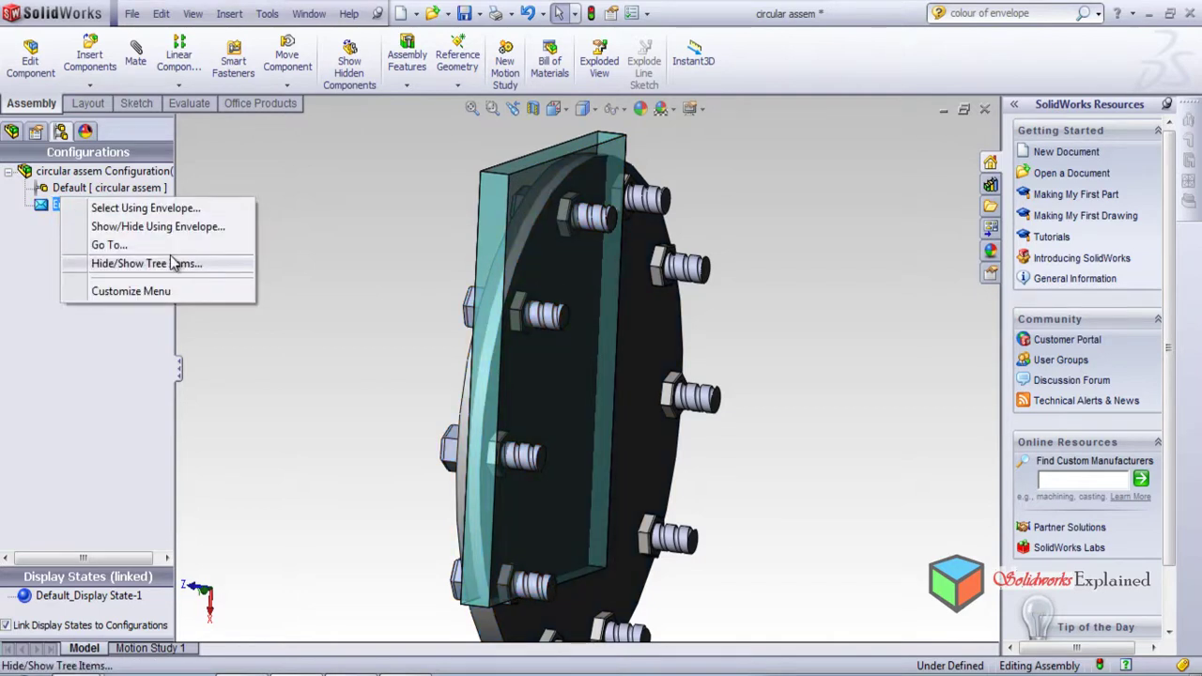
left_click(129, 232)
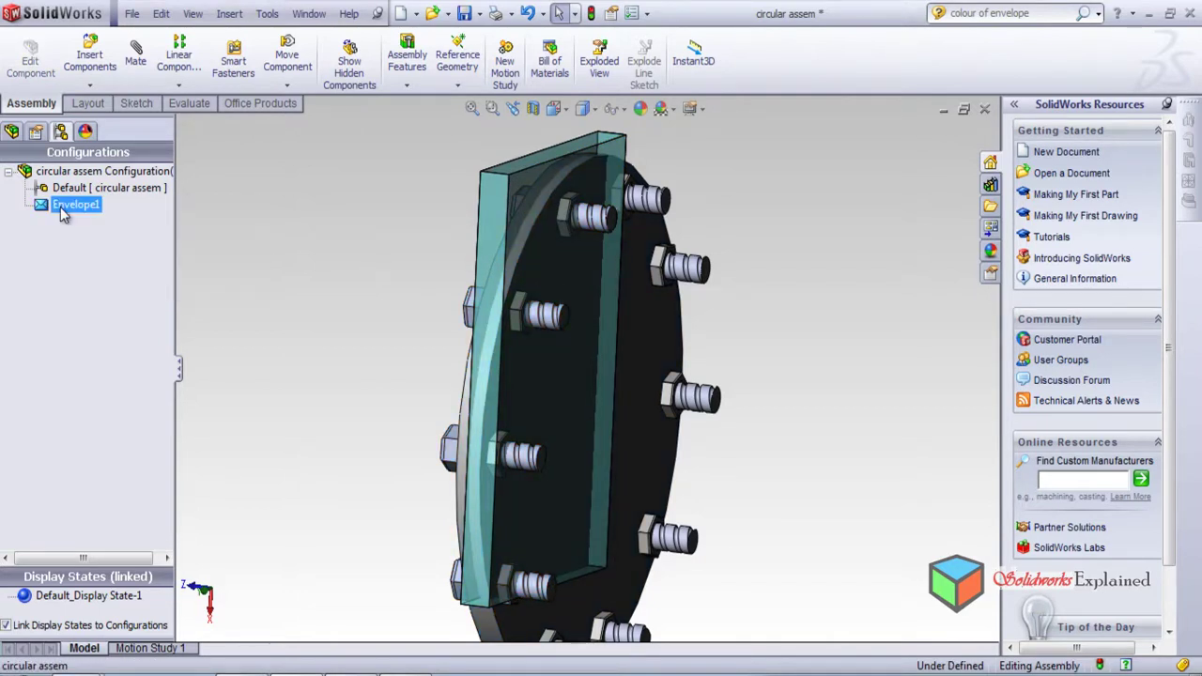
left_click(11, 131)
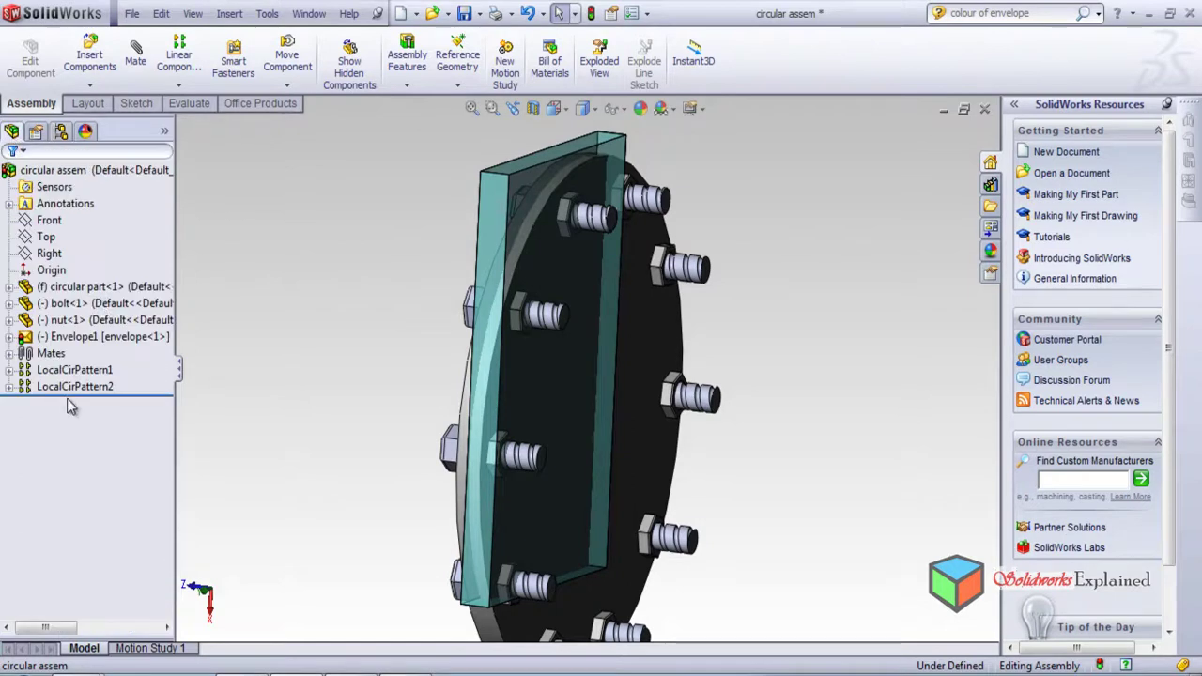
right_click(68, 339)
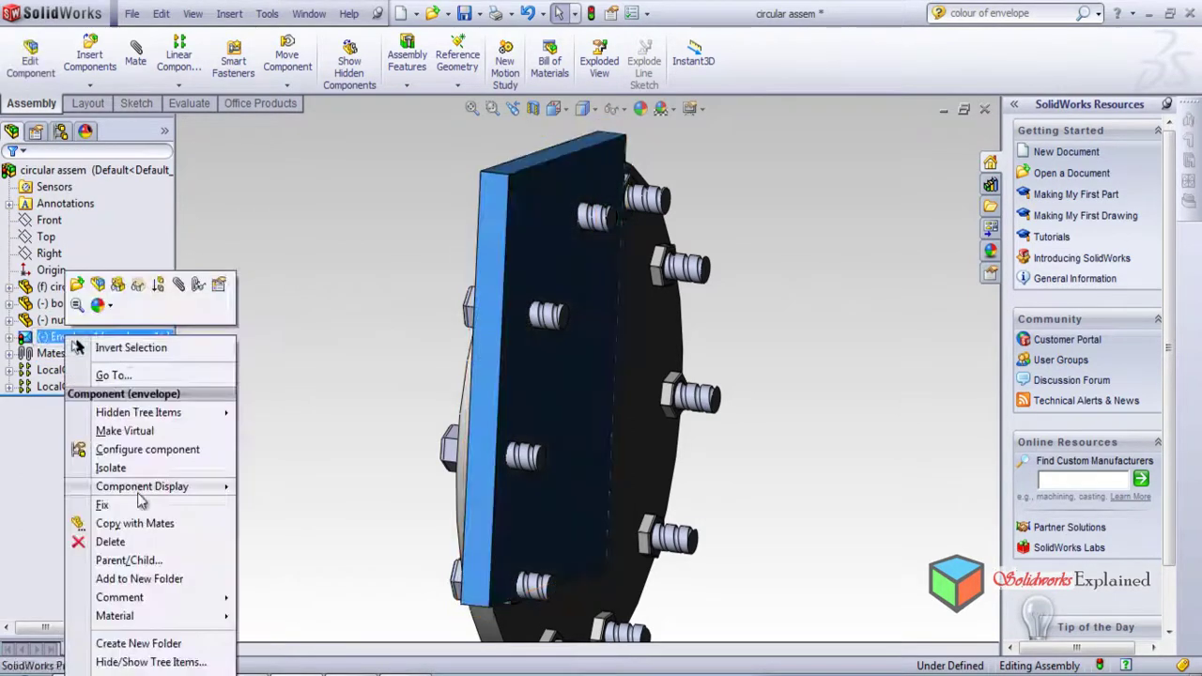
left_click(110, 542)
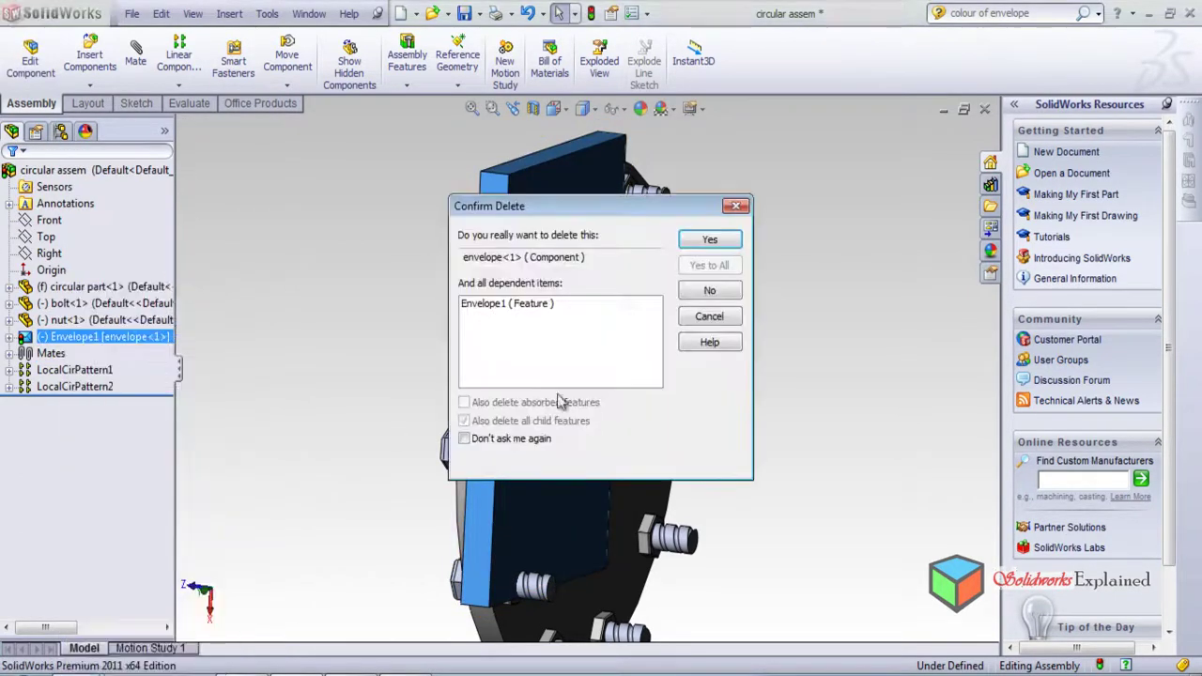
left_click(711, 241)
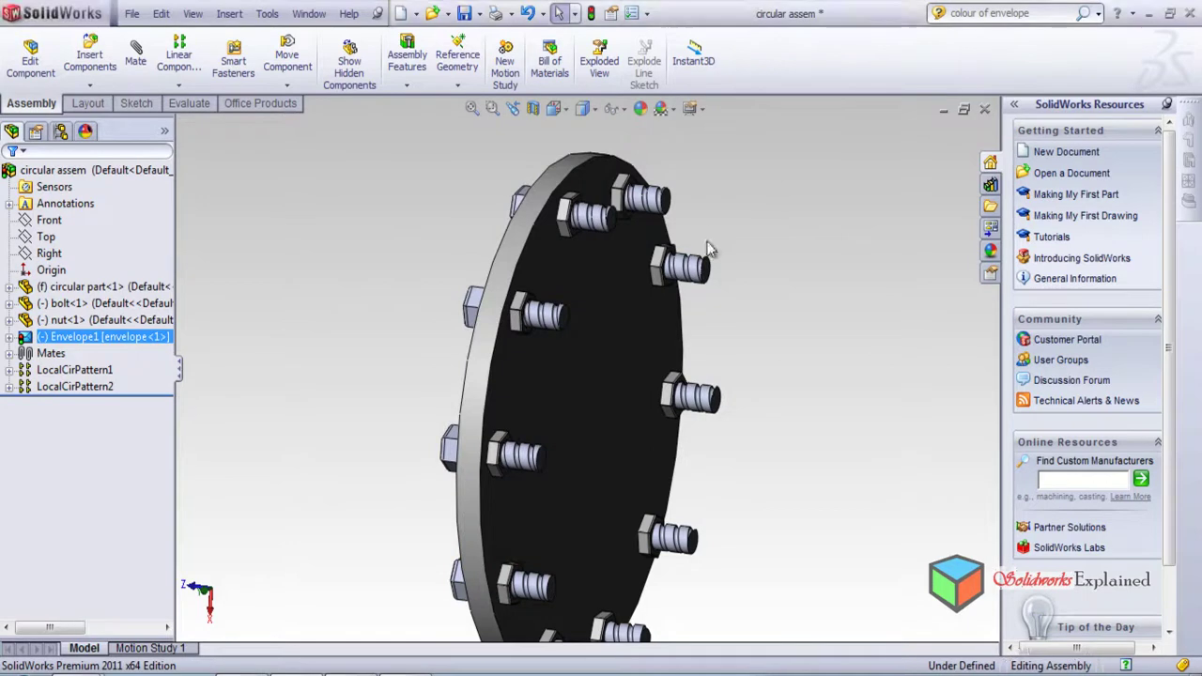
- Insert an envelope from the existing part file "envelope 1" and place it beside the circular plate
left_click(231, 14)
mouse_move(261, 166)
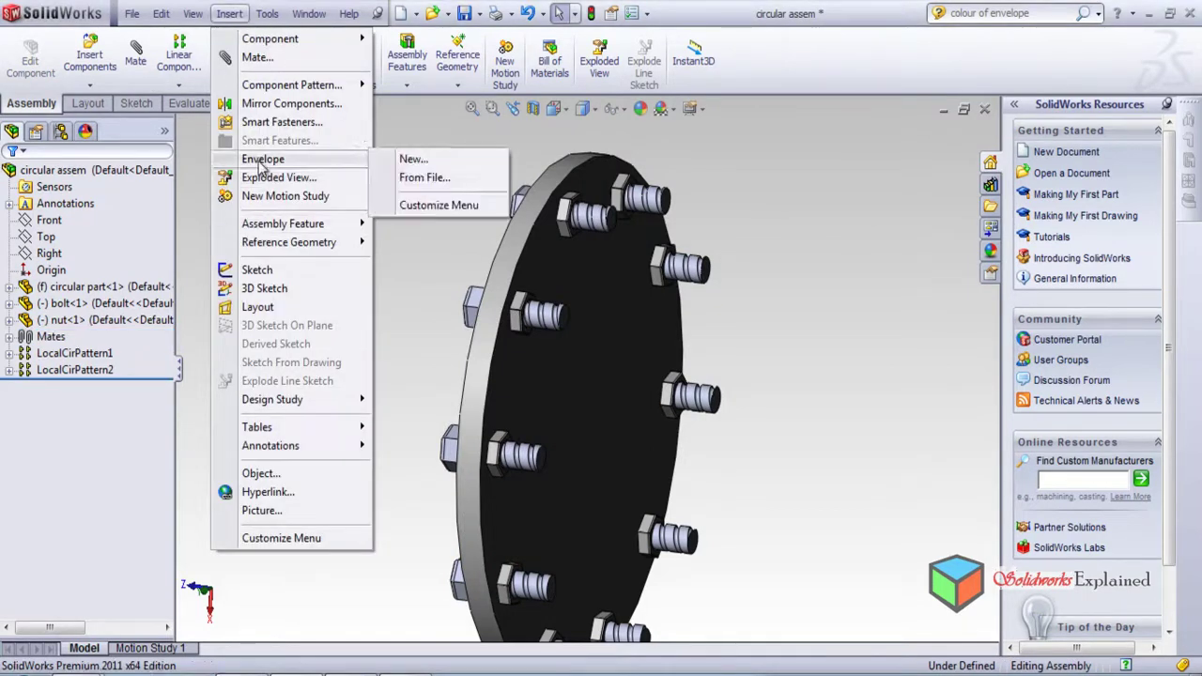
left_click(428, 178)
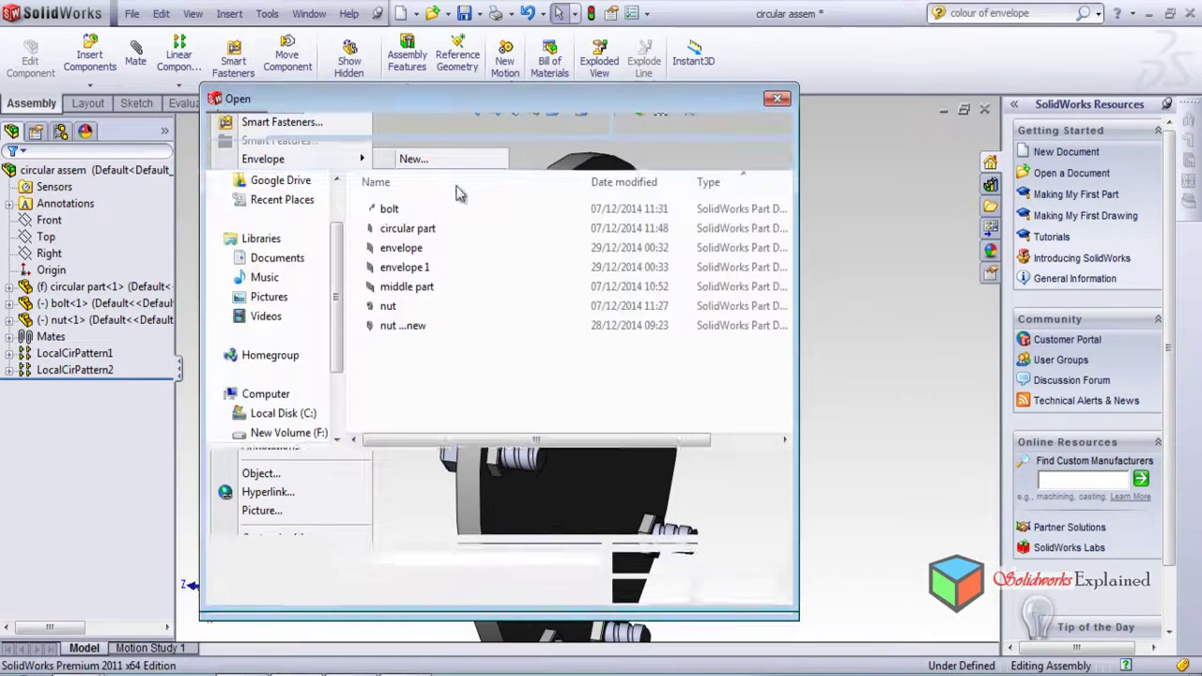
double_click(422, 268)
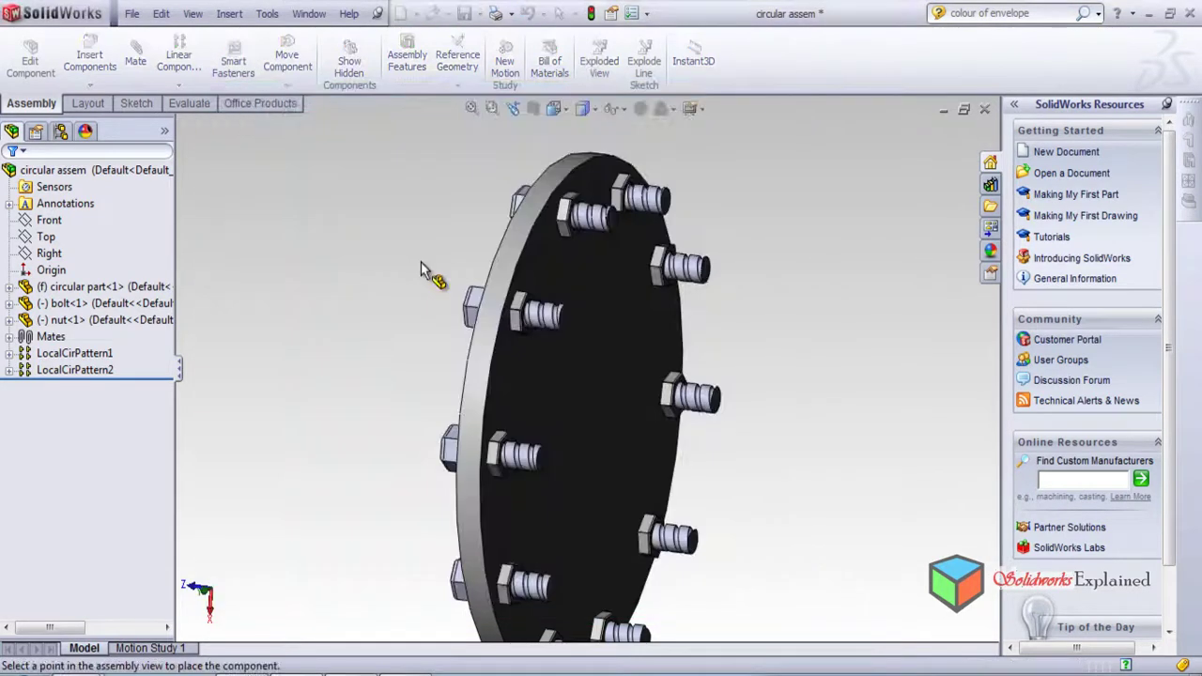
left_click(315, 372)
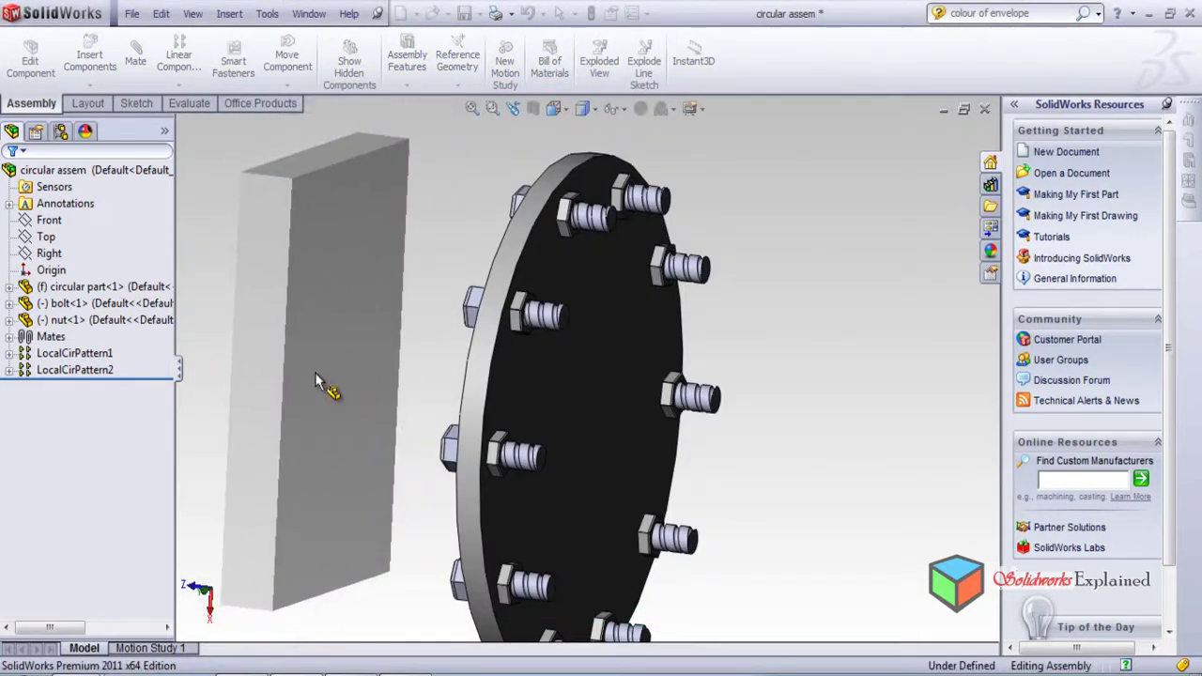
- Move the new envelope block closer to the circular plate so it overlaps part of the bolt circle
scroll(507, 449, "down", 2)
scroll(498, 410, "up", 4)
middle_click_drag(499, 410, 475, 558)
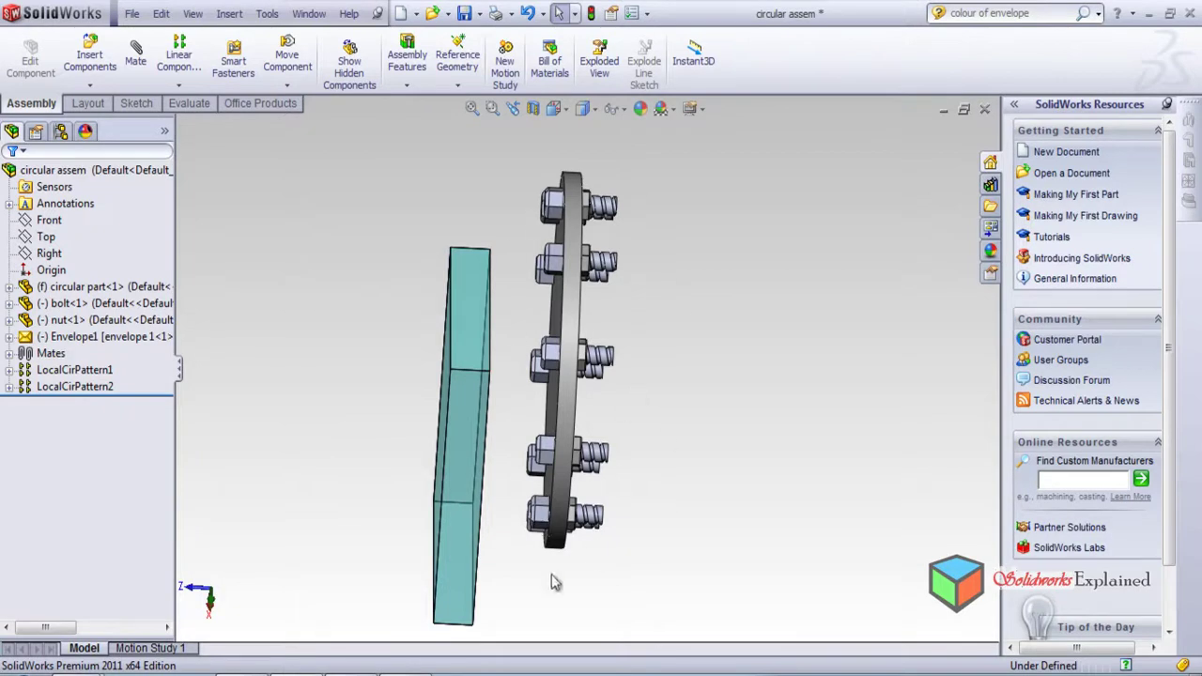
left_click_drag(466, 434, 561, 305)
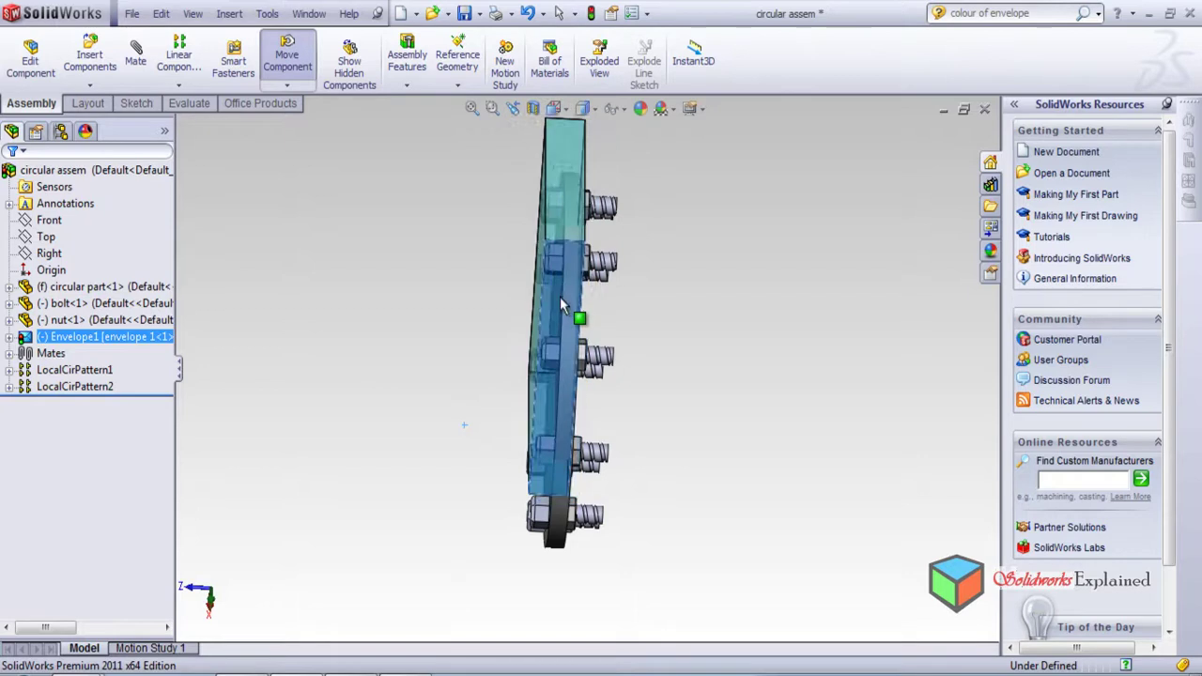
scroll(641, 261, "down", 3)
middle_click_drag(641, 261, 705, 410)
scroll(467, 292, "down", 2)
left_click_drag(544, 432, 403, 264)
left_click(680, 477)
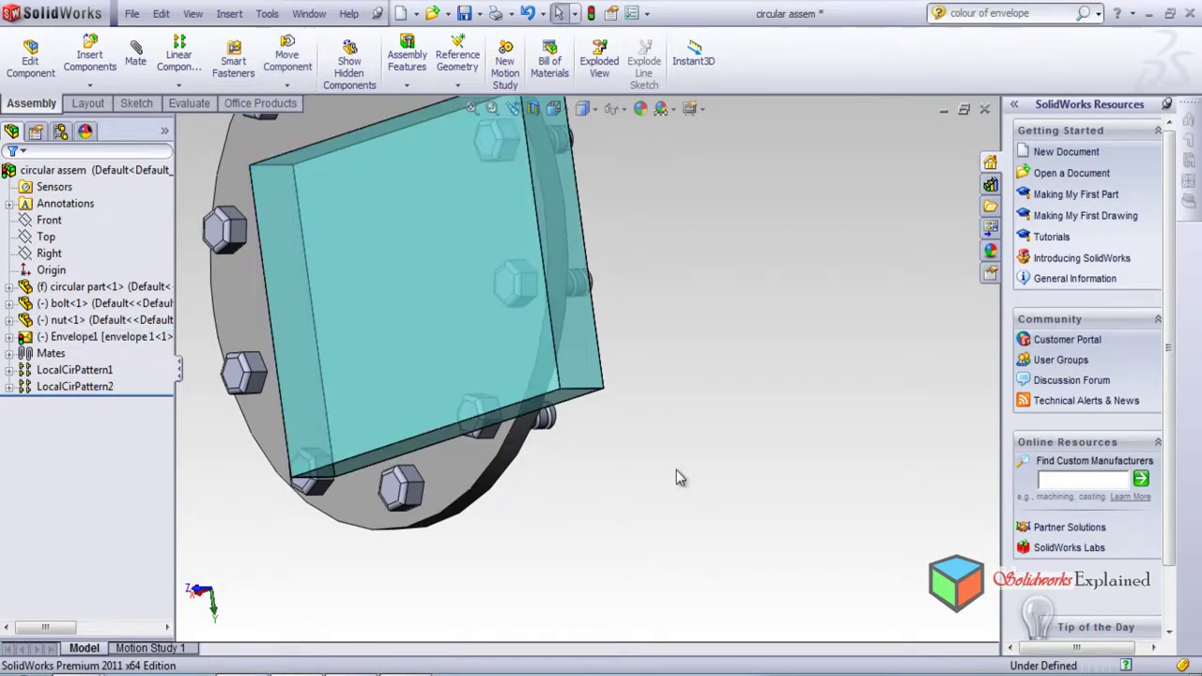
middle_click_drag(619, 442, 610, 338)
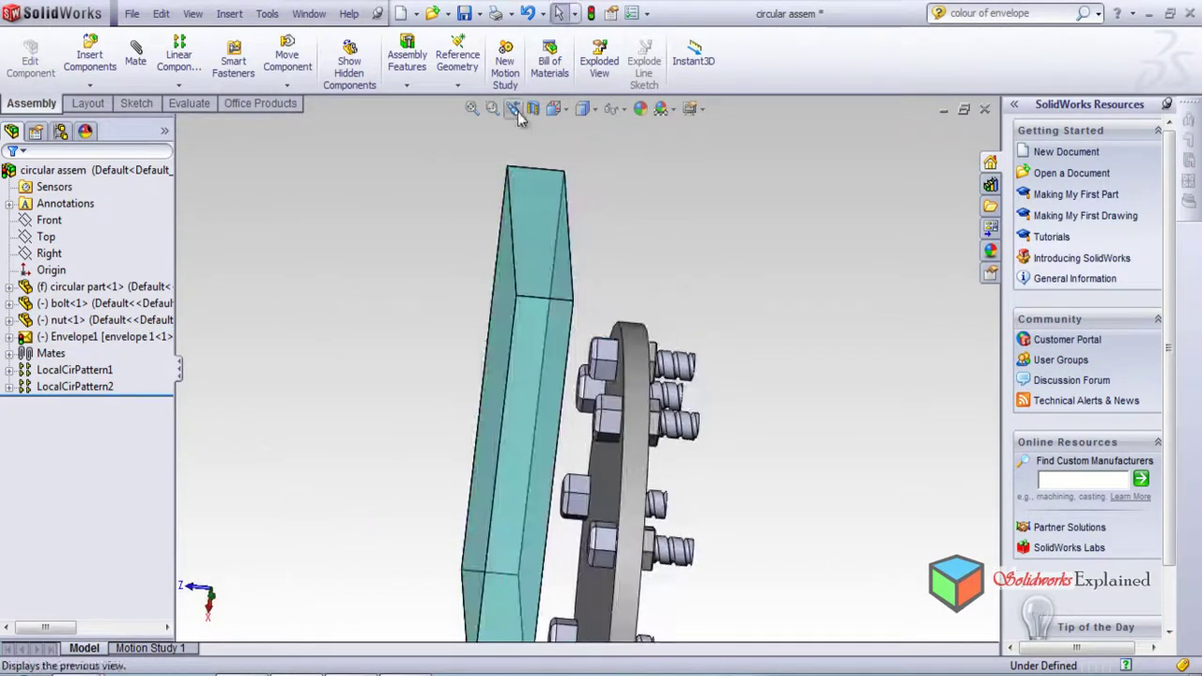
- Using the front and right views, shift the envelope block so it straddles the plate's thickness and encloses the nuts it overlaps
left_click(555, 108)
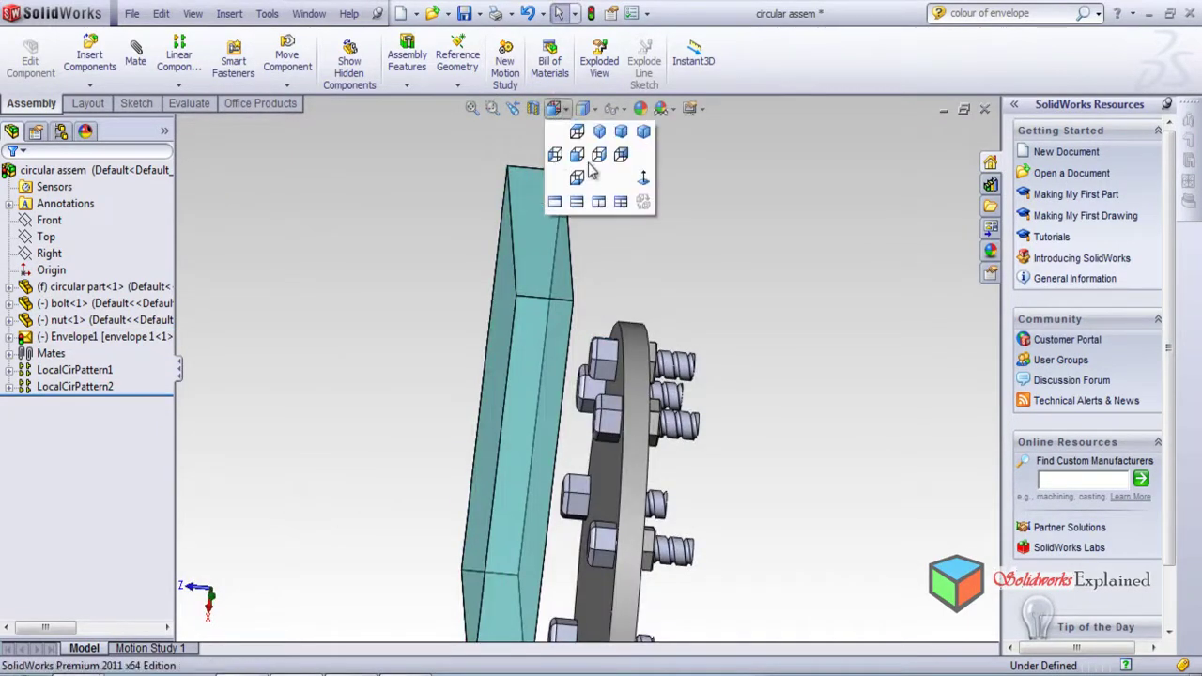
left_click(588, 163)
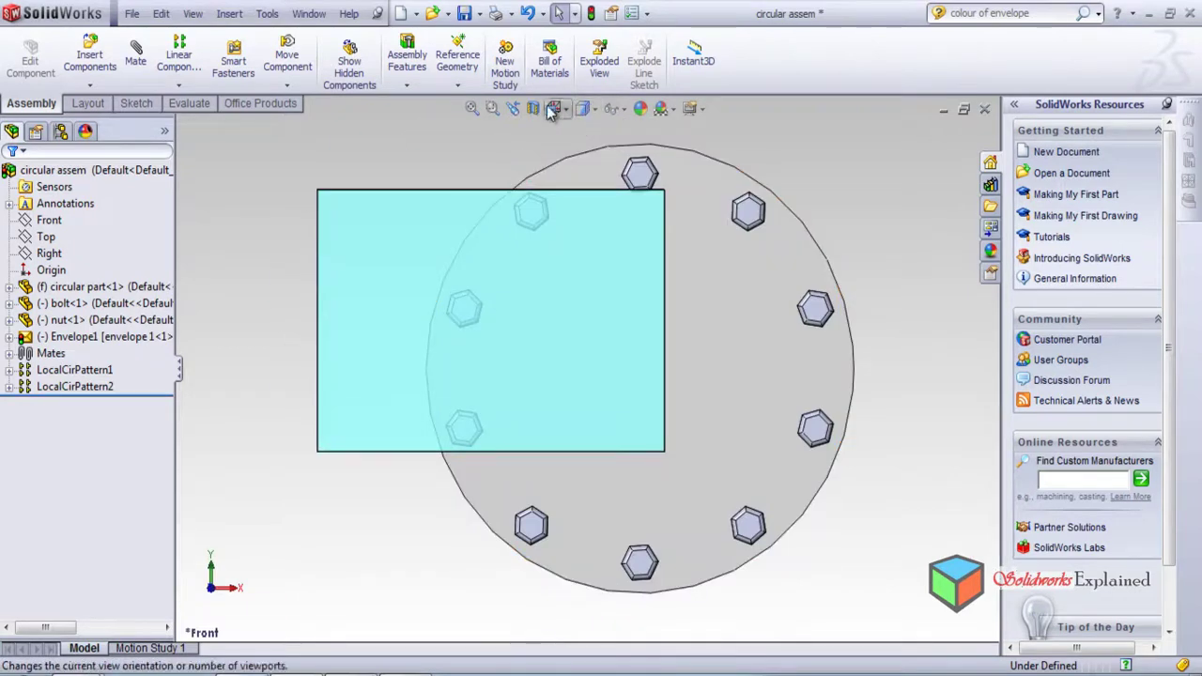
left_click(553, 109)
left_click(599, 155)
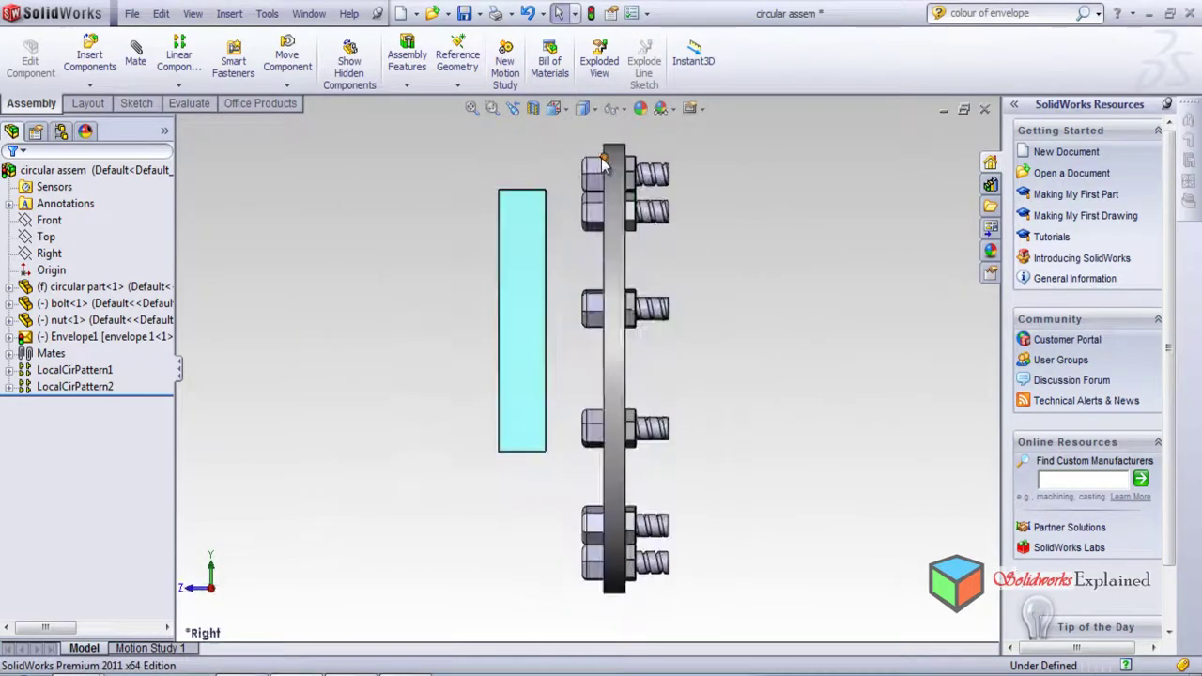
left_click_drag(520, 295, 609, 235)
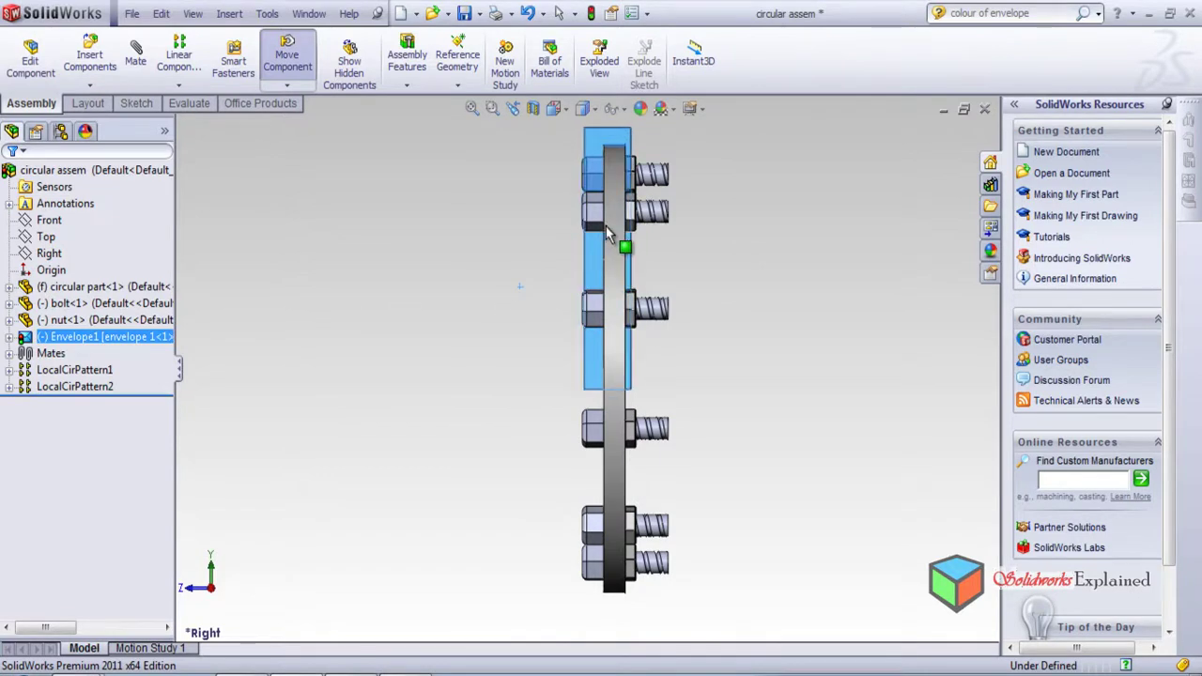
key("Escape")
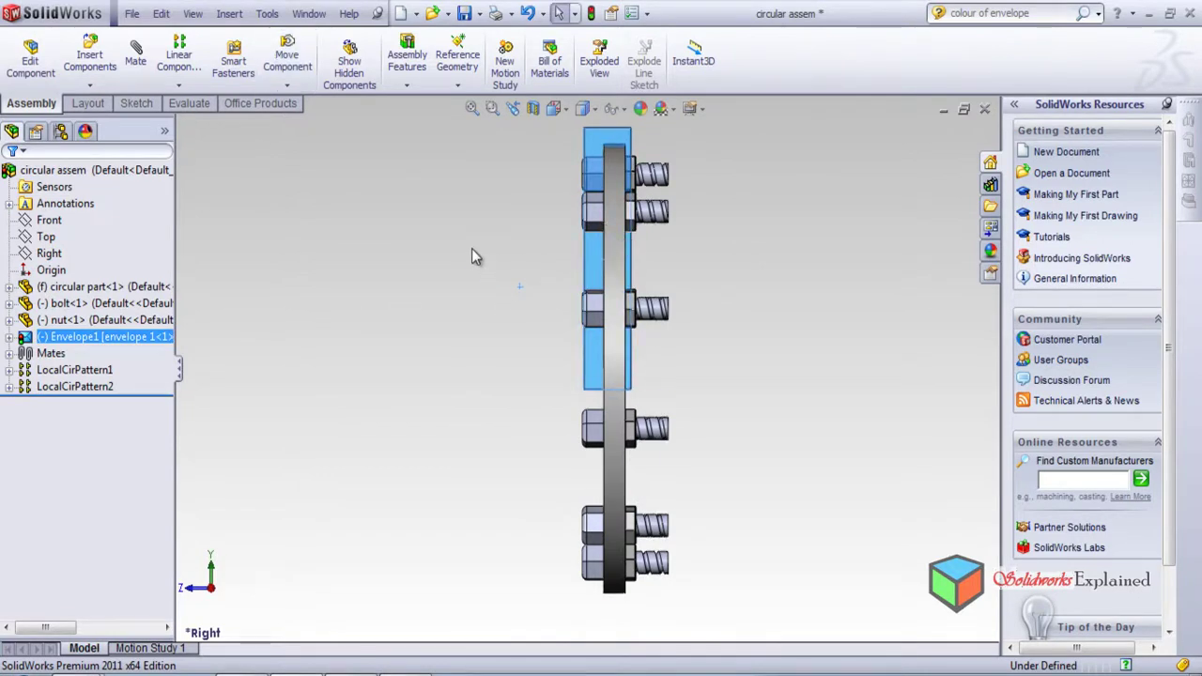
left_click_drag(596, 271, 606, 275)
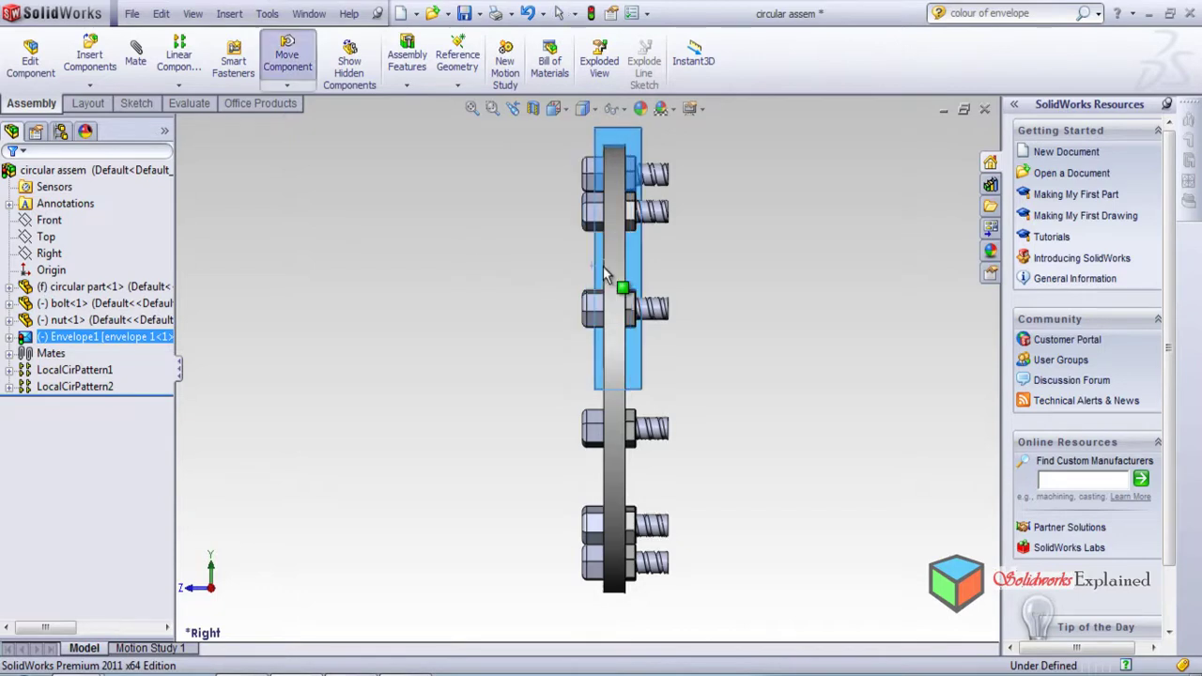
key("Escape")
middle_click_drag(744, 257, 648, 526)
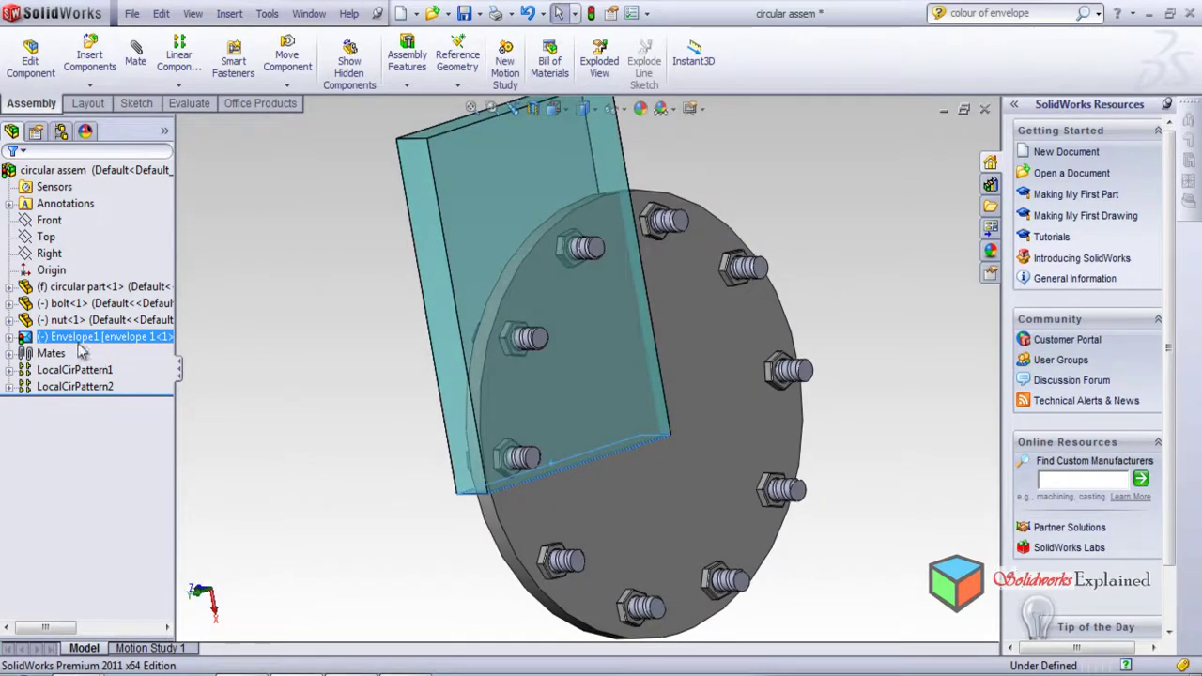
- Use the new Envelope1 to select only the components inside it, with the Outside and Crossing envelope options off
left_click(60, 131)
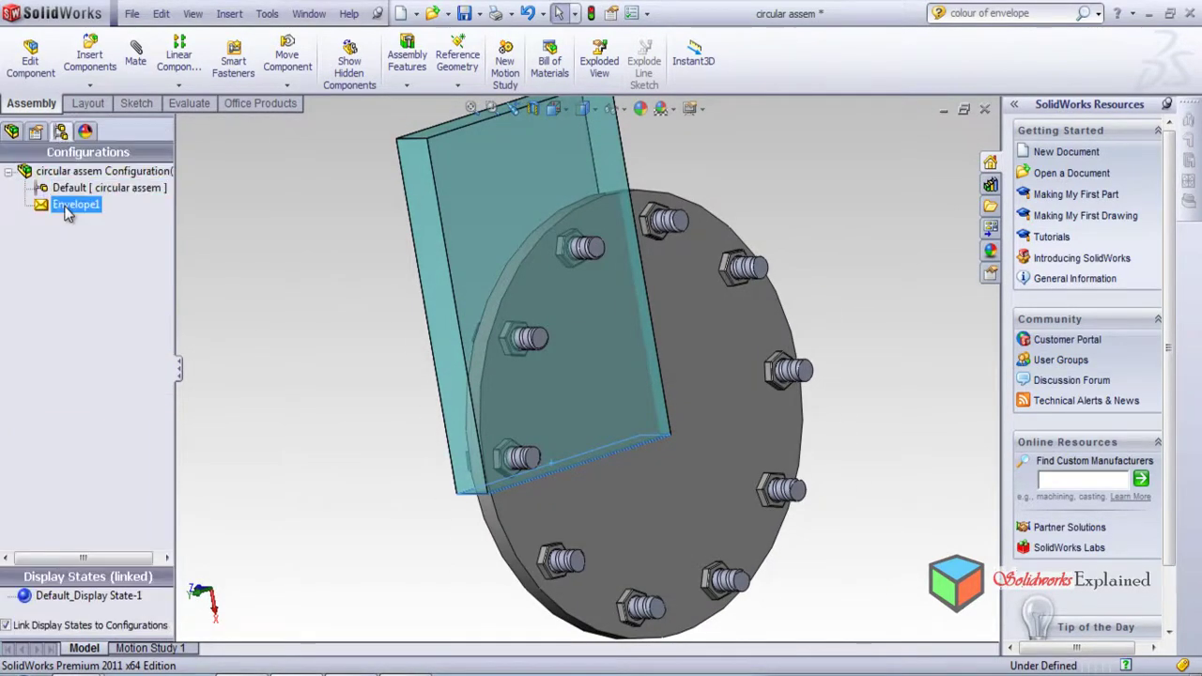
right_click(68, 205)
left_click(115, 219)
left_click(132, 243)
left_click(123, 283)
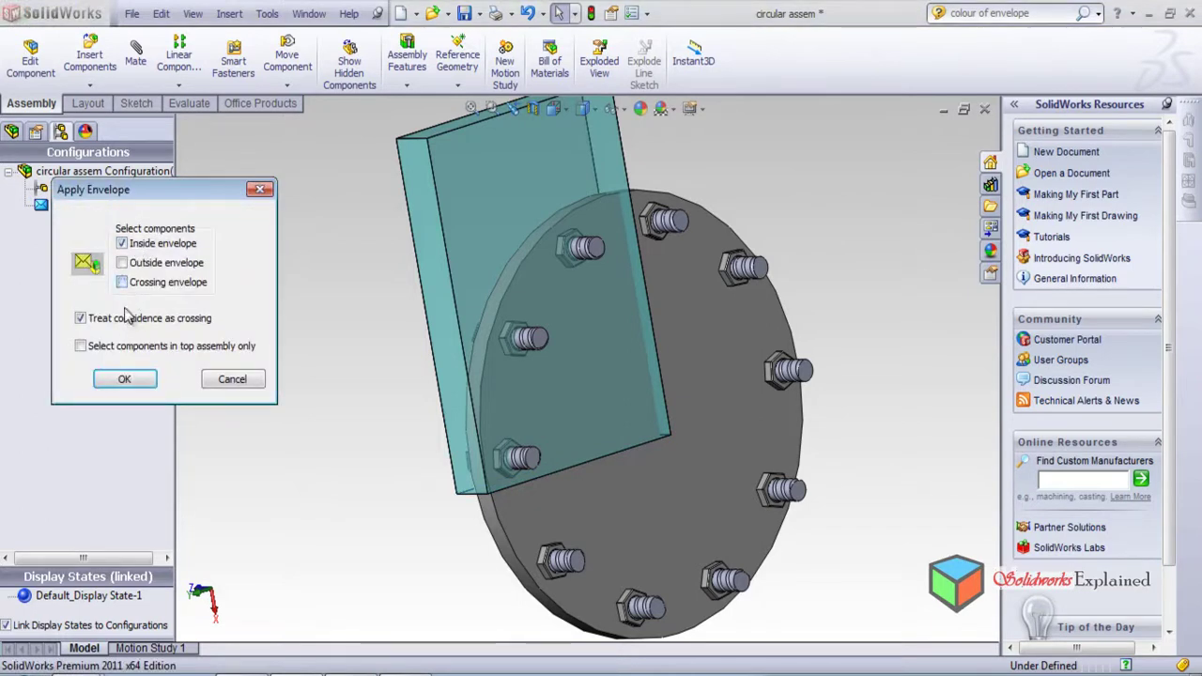
left_click(125, 380)
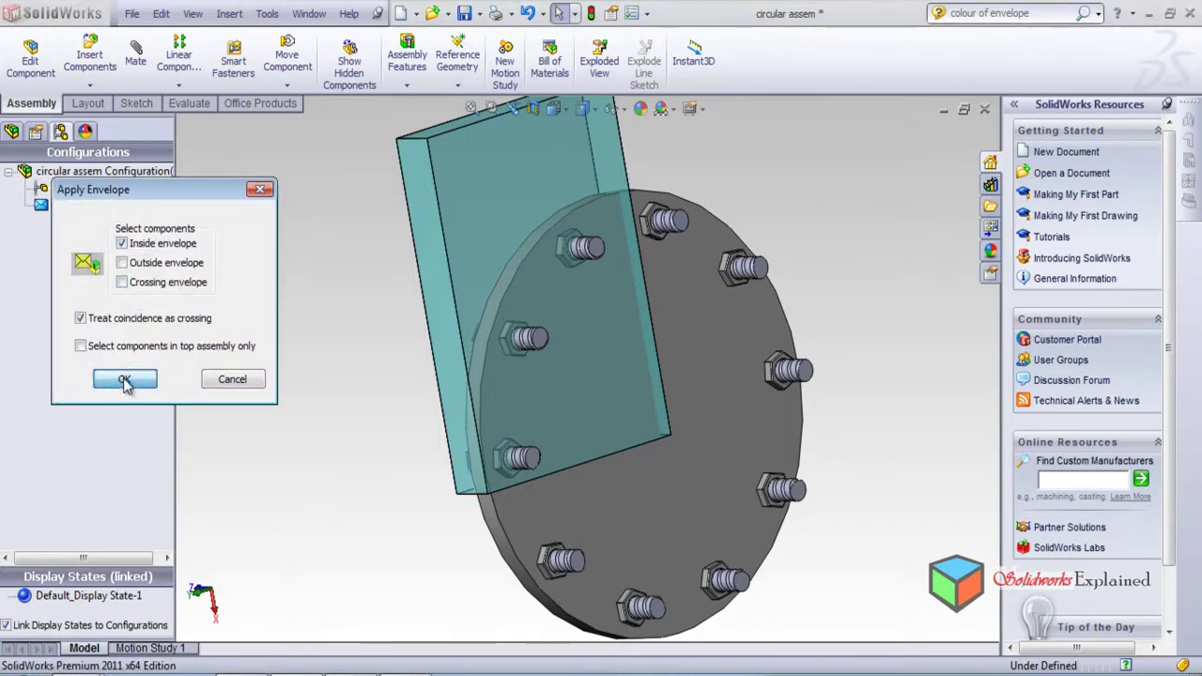
middle_click_drag(262, 340, 263, 398)
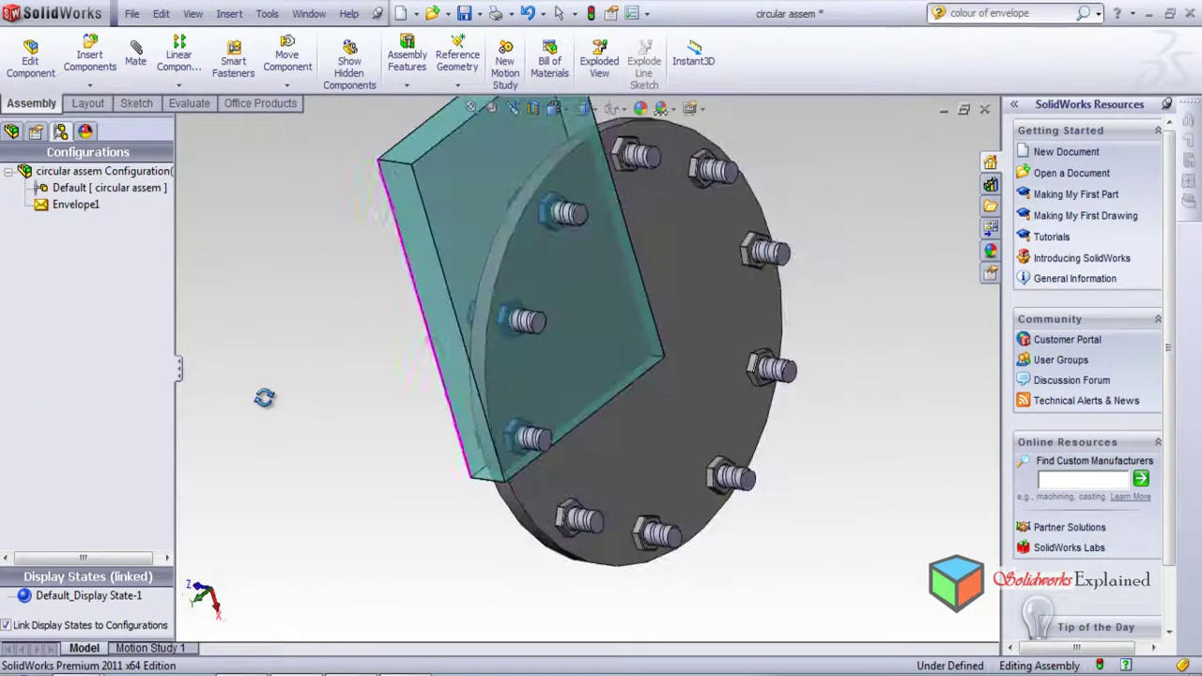
- Use the new Envelope1 to select only the components outside the envelope
right_click(69, 190)
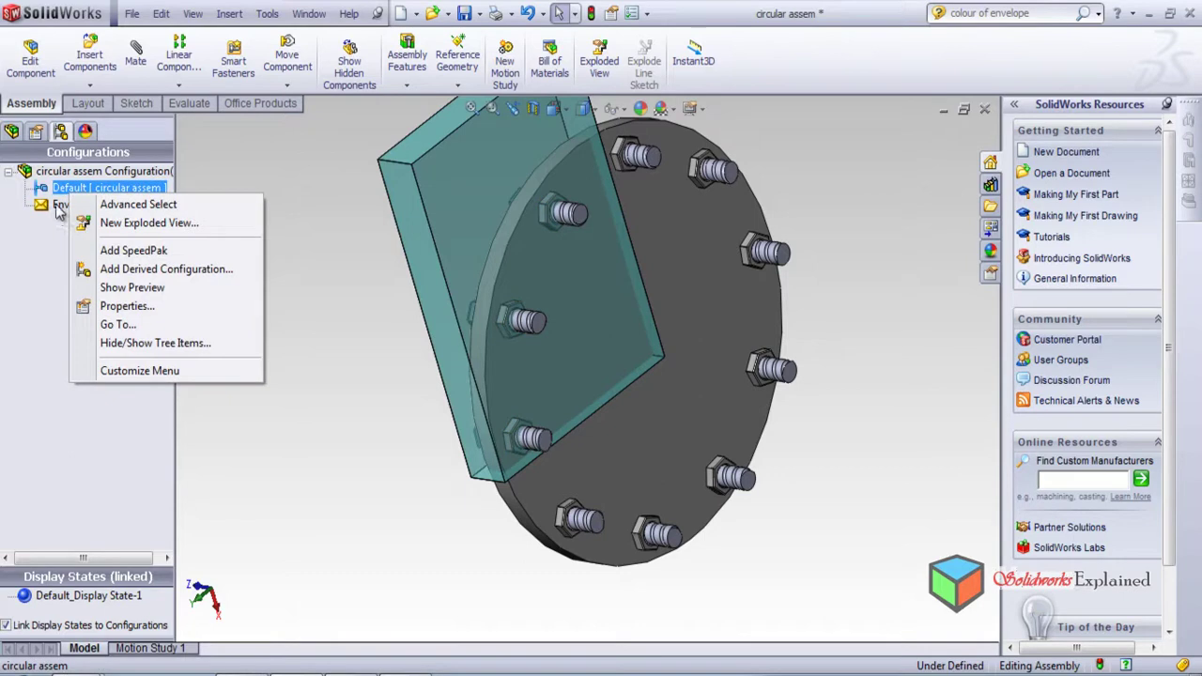
right_click(58, 205)
left_click(94, 215)
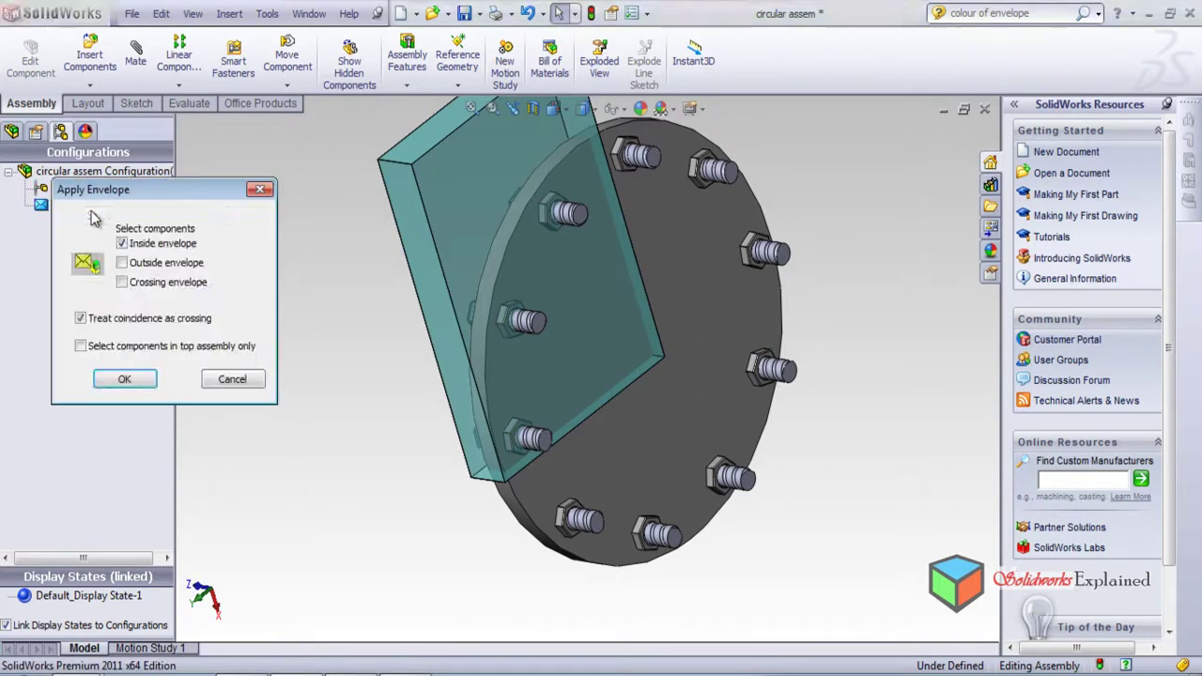
left_click(151, 263)
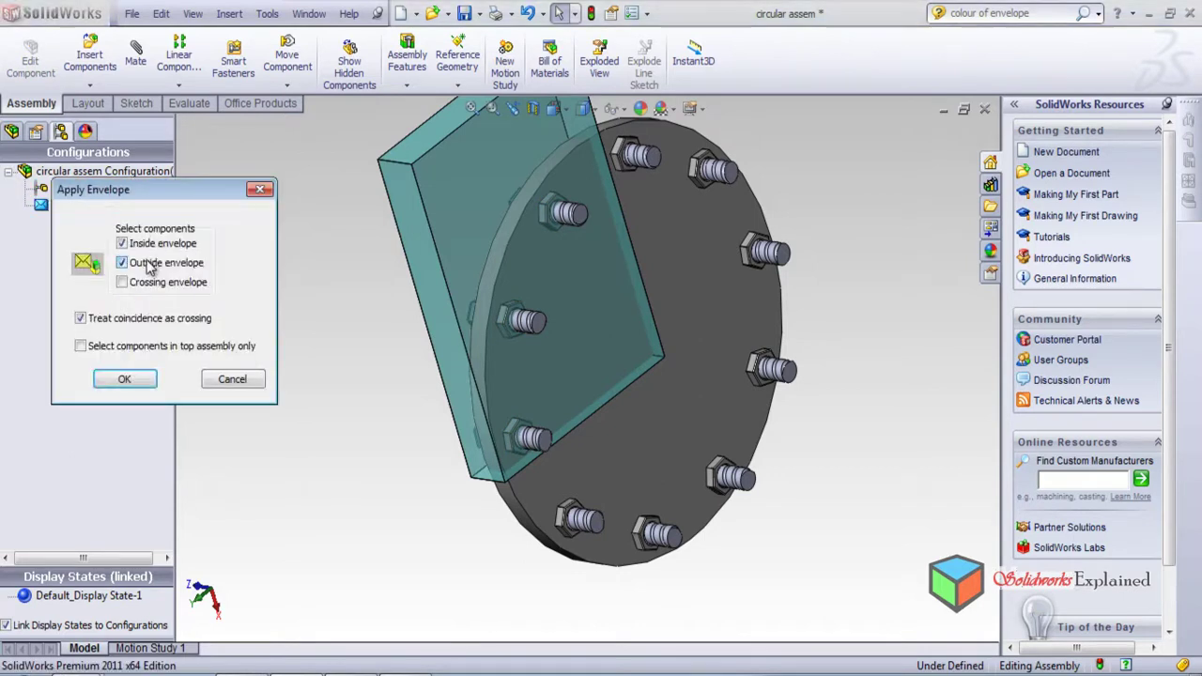
left_click(121, 383)
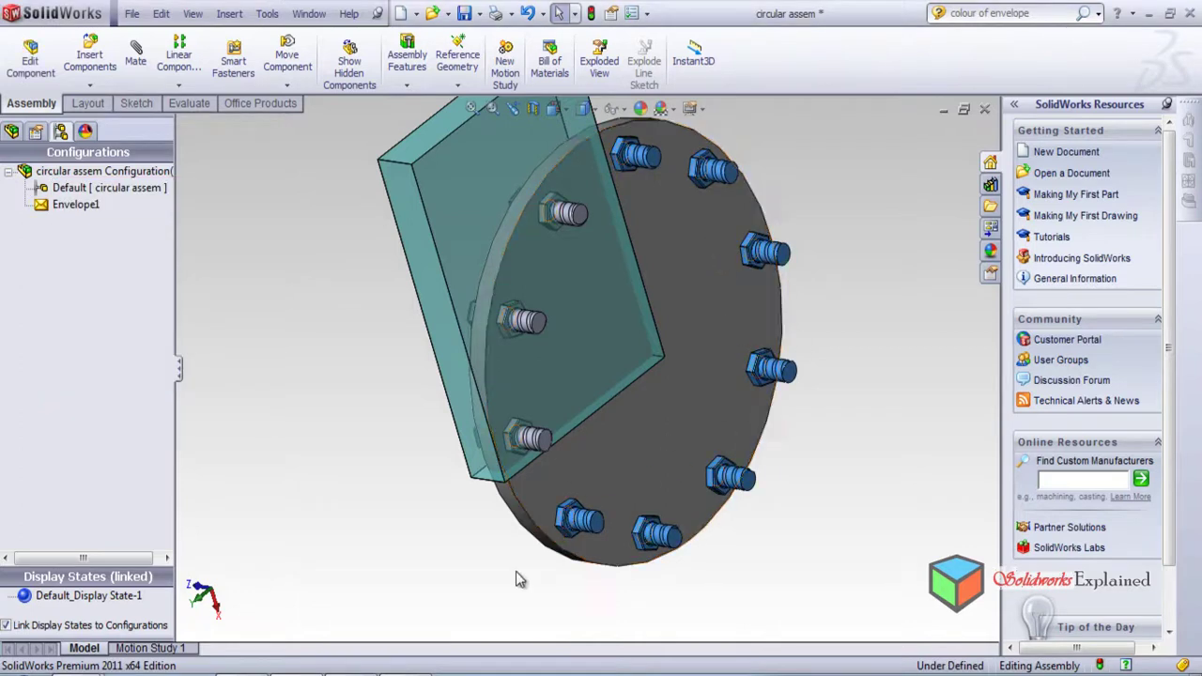
- Use Envelope1 to select only the components crossing the envelope, then clear the selection
left_click(41, 210)
right_click(68, 208)
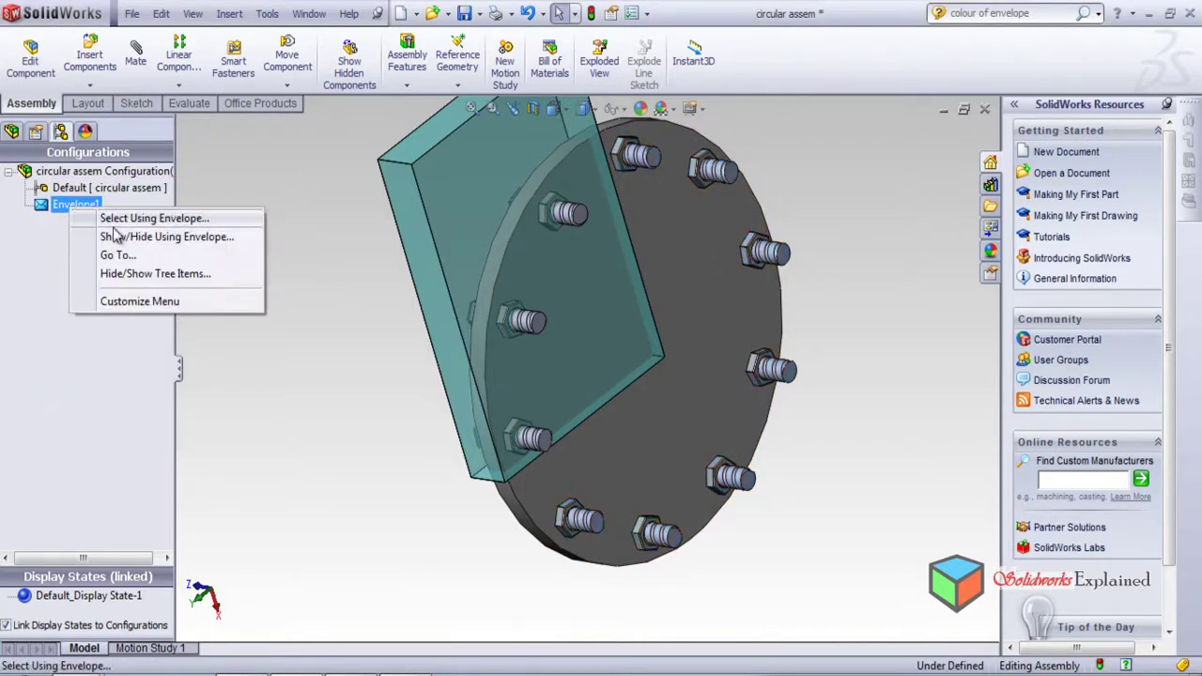
left_click(126, 218)
left_click(124, 283)
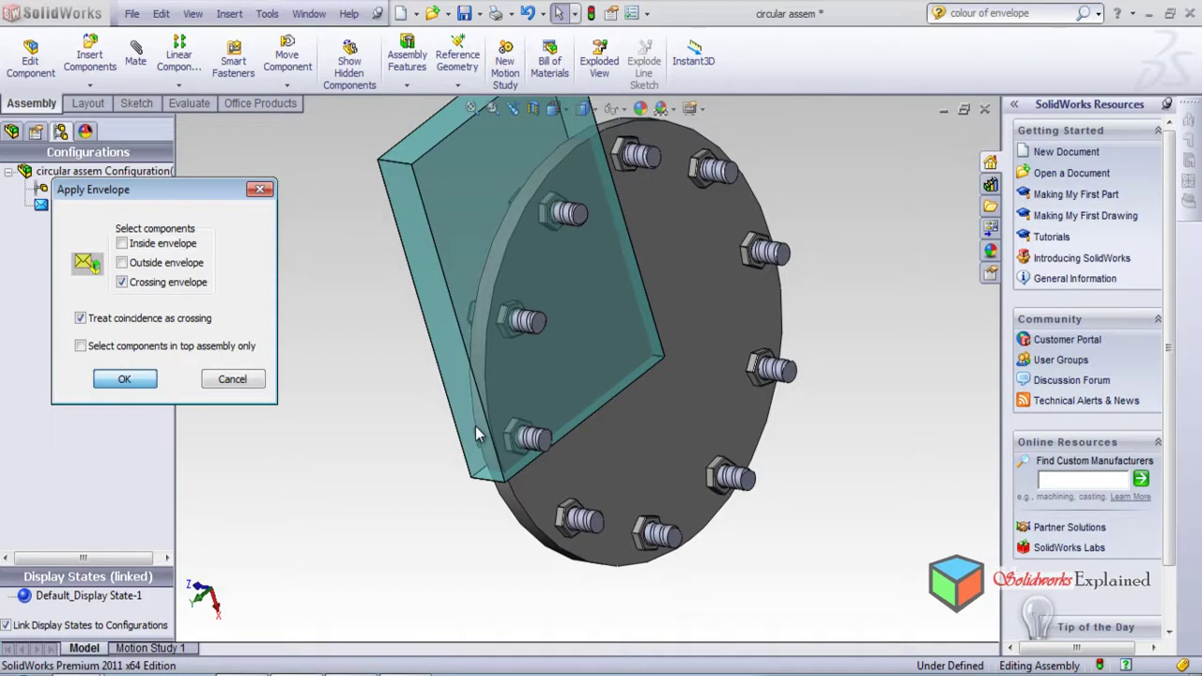
key("Return")
middle_click_drag(227, 449, 328, 332)
scroll(328, 333, "up", 3)
left_click(295, 371)
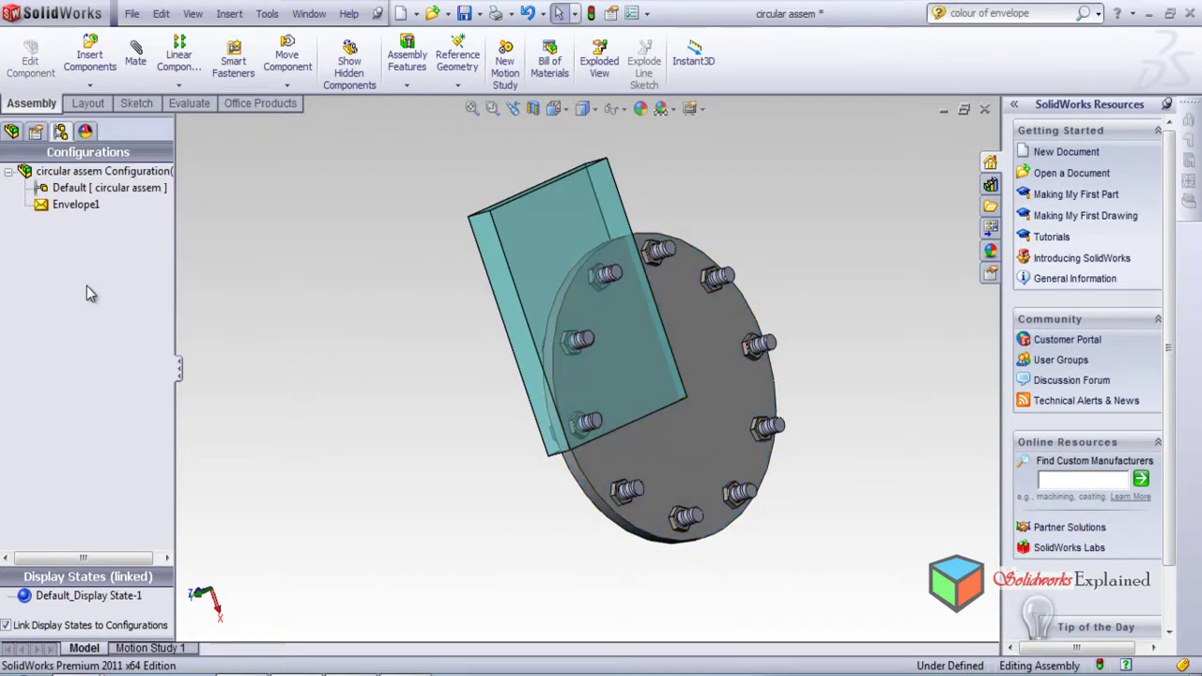
- Use Envelope1 to show only the part components inside the envelope and hide those that do not meet the criteria
right_click(53, 208)
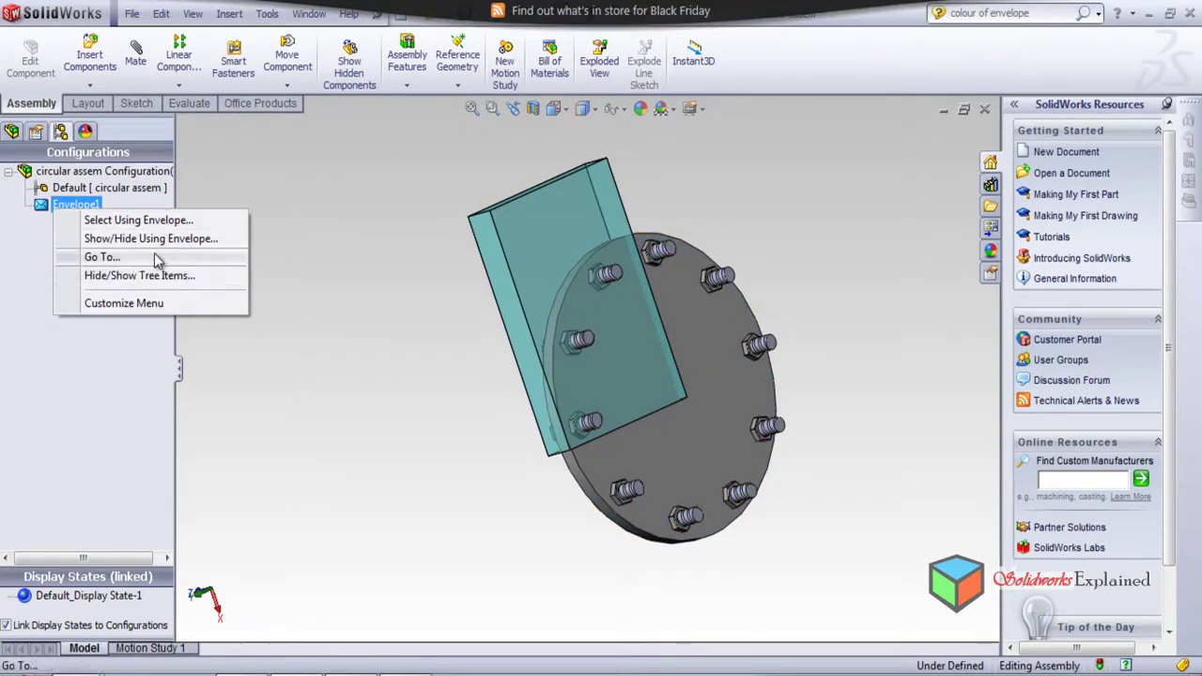
left_click(165, 242)
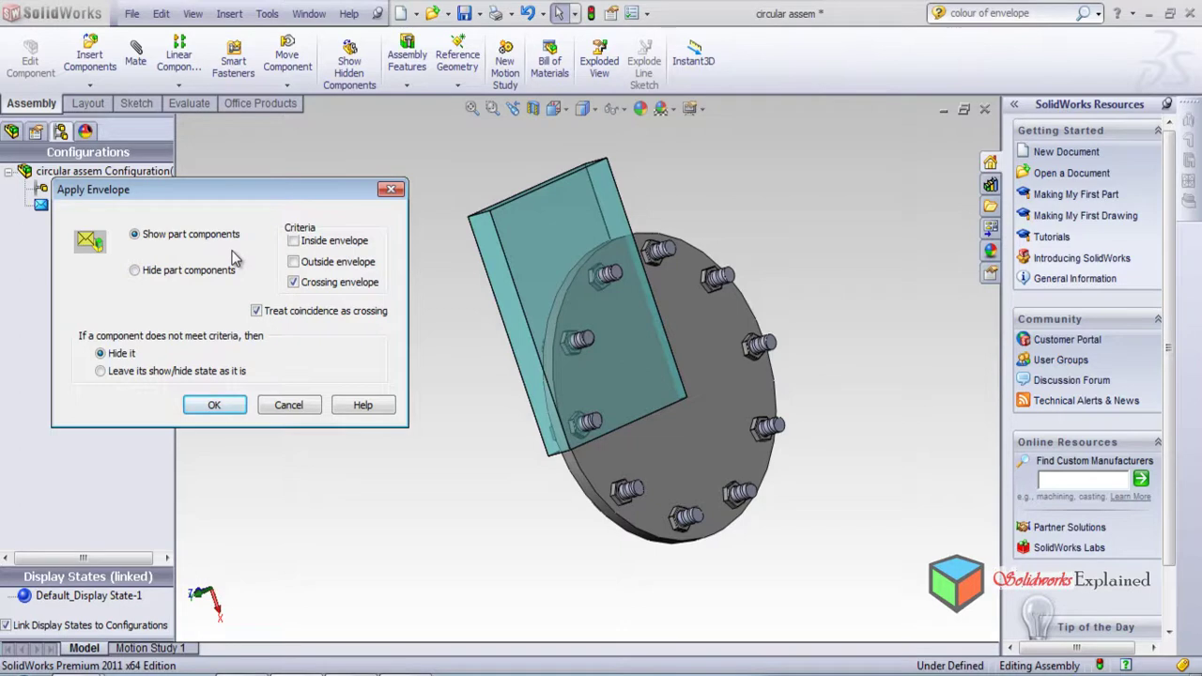
left_click(293, 240)
left_click(294, 283)
left_click(215, 406)
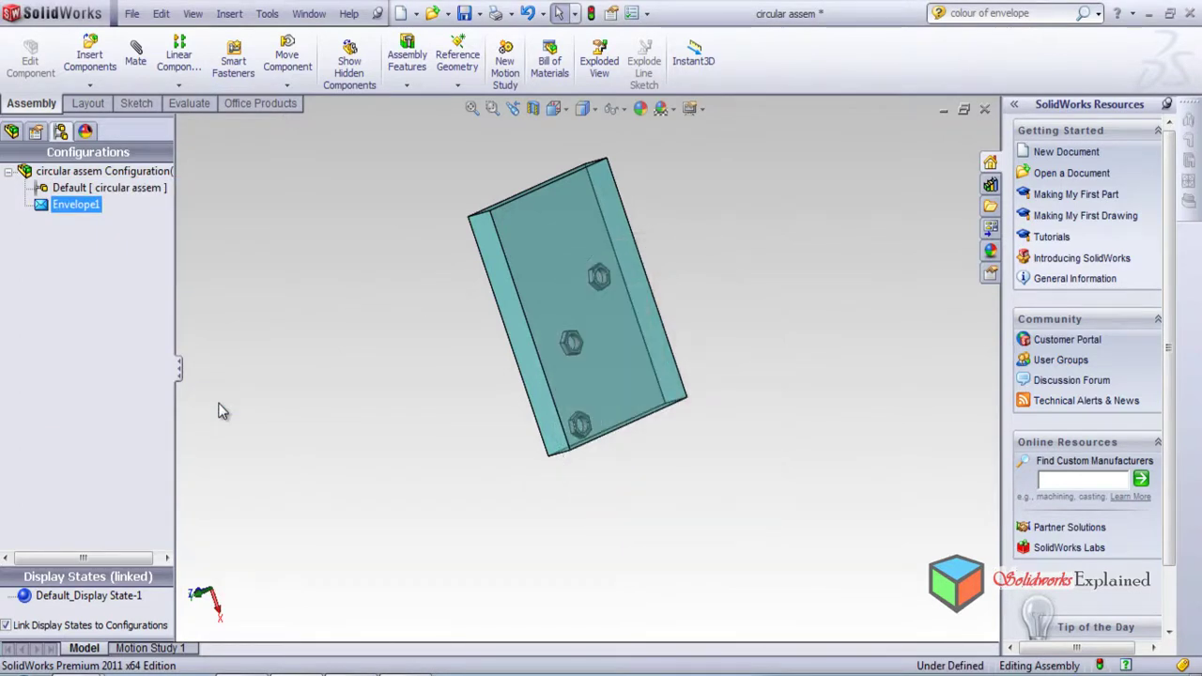
scroll(634, 496, "down", 4)
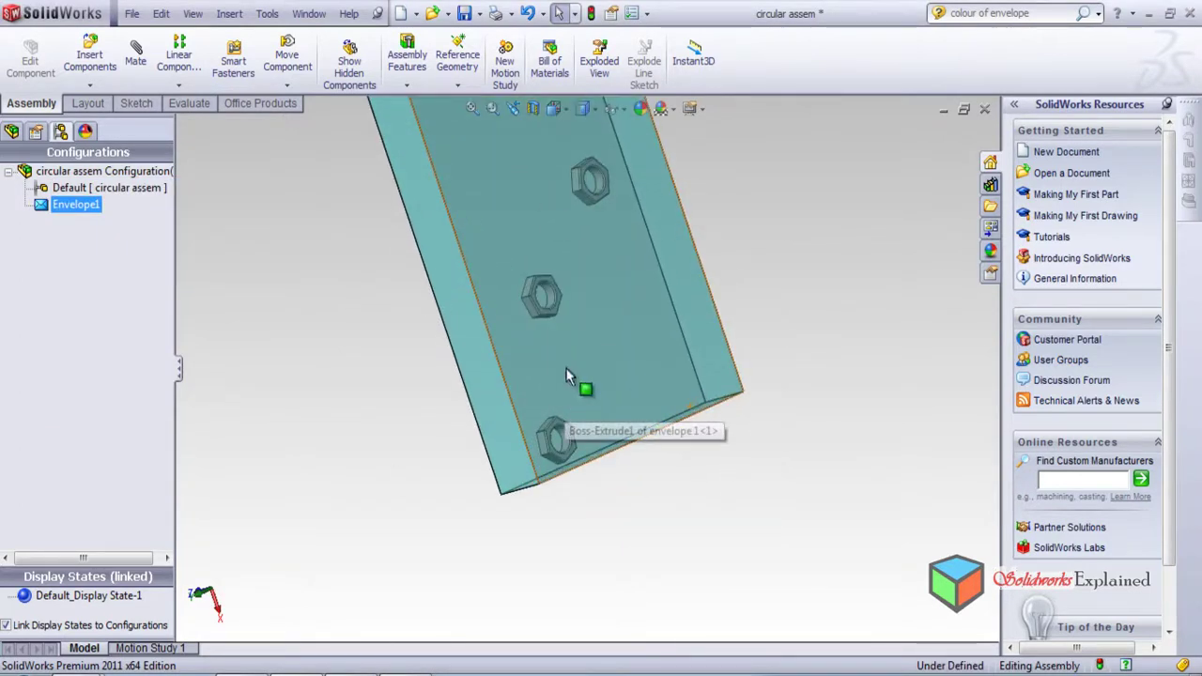
middle_click_drag(340, 360, 429, 338)
scroll(429, 346, "up", 3)
scroll(700, 316, "down", 2)
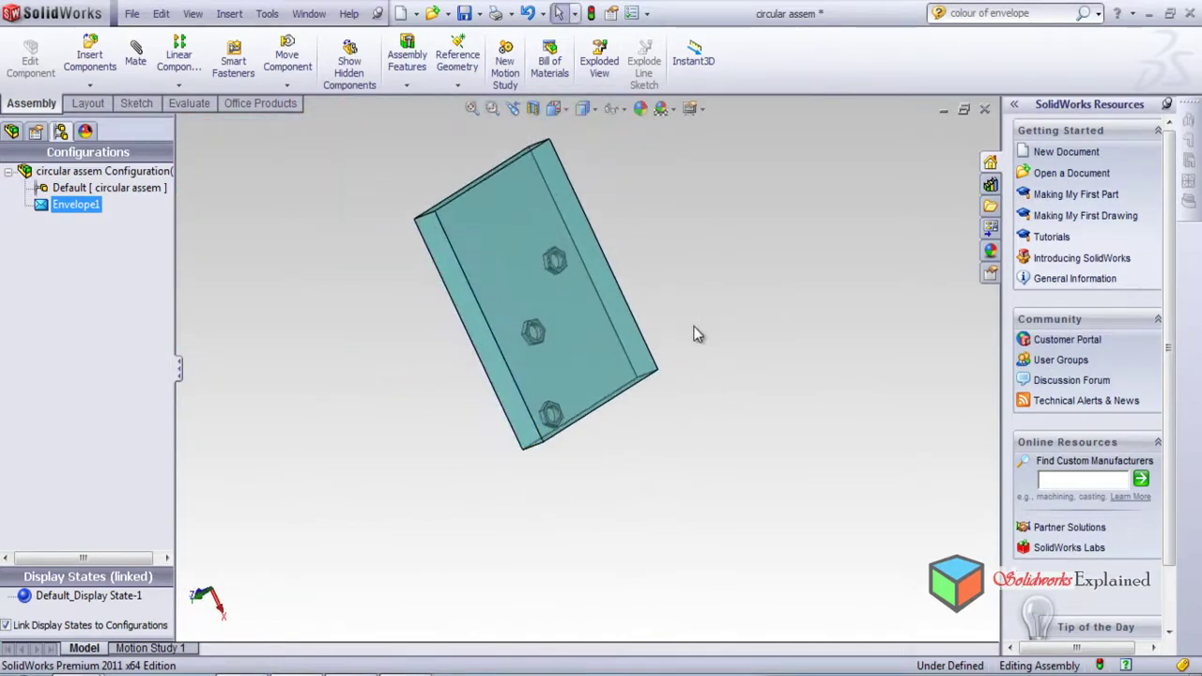
scroll(673, 282, "down", 2)
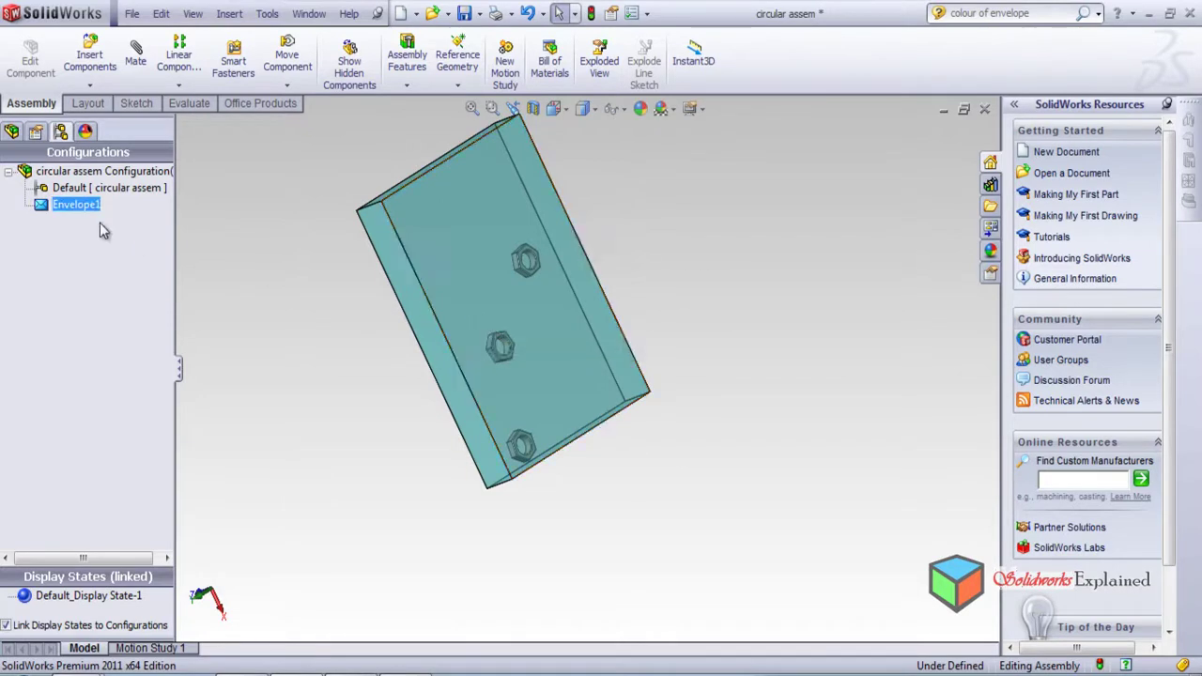
- Use Envelope1 to show only the part components outside the envelope, hiding all others, and inspect the remaining fasteners
right_click(66, 205)
left_click(279, 446)
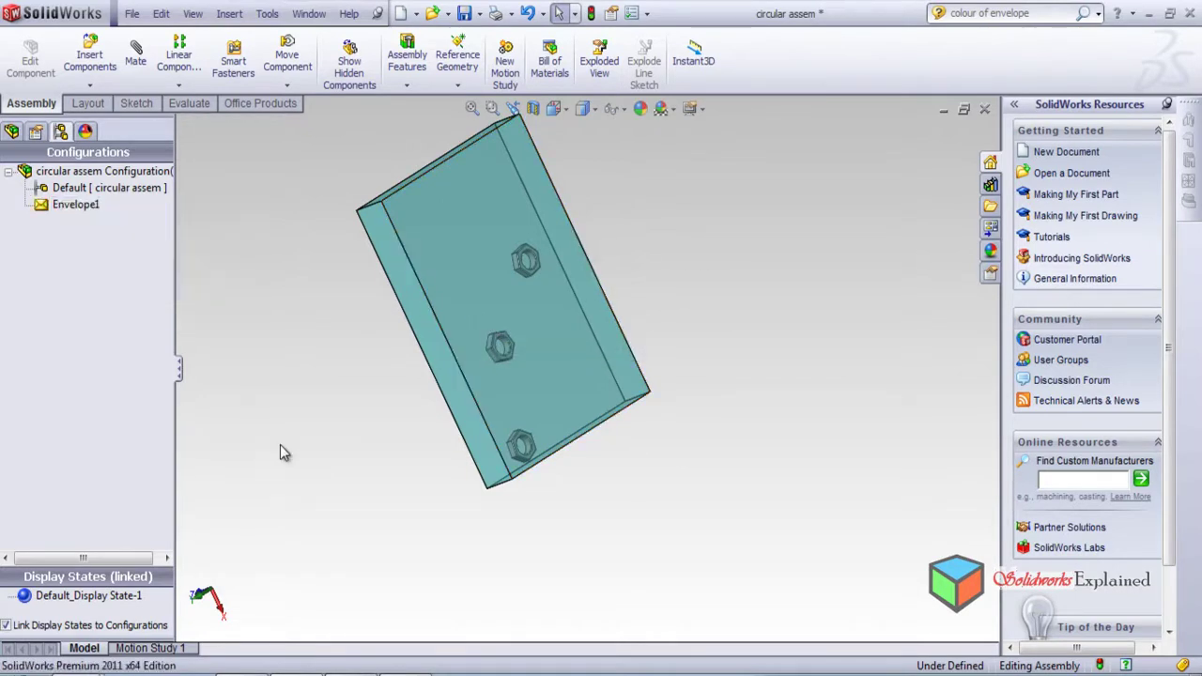
right_click(66, 204)
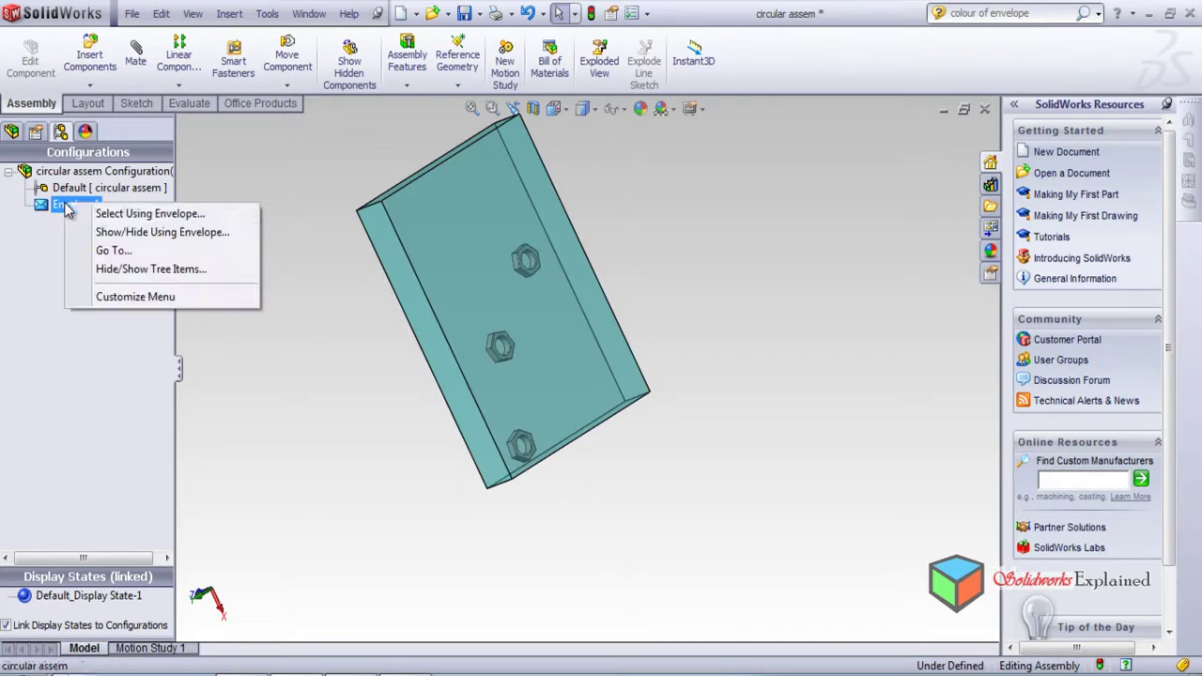
left_click(123, 232)
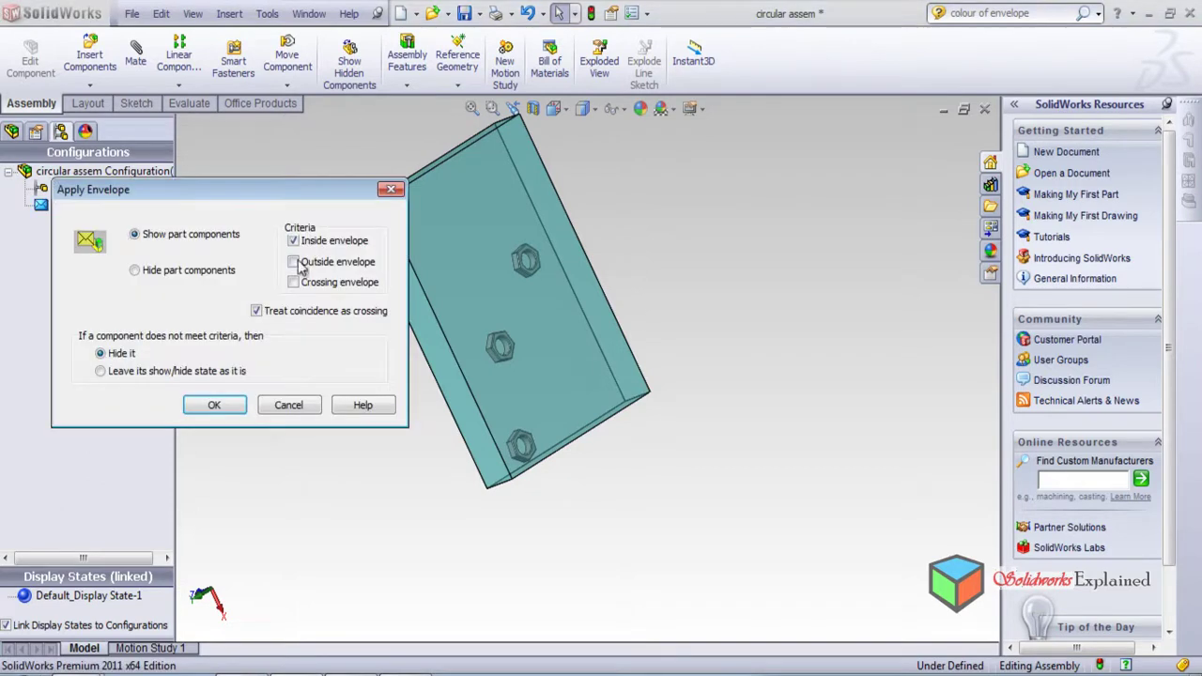
left_click(202, 413)
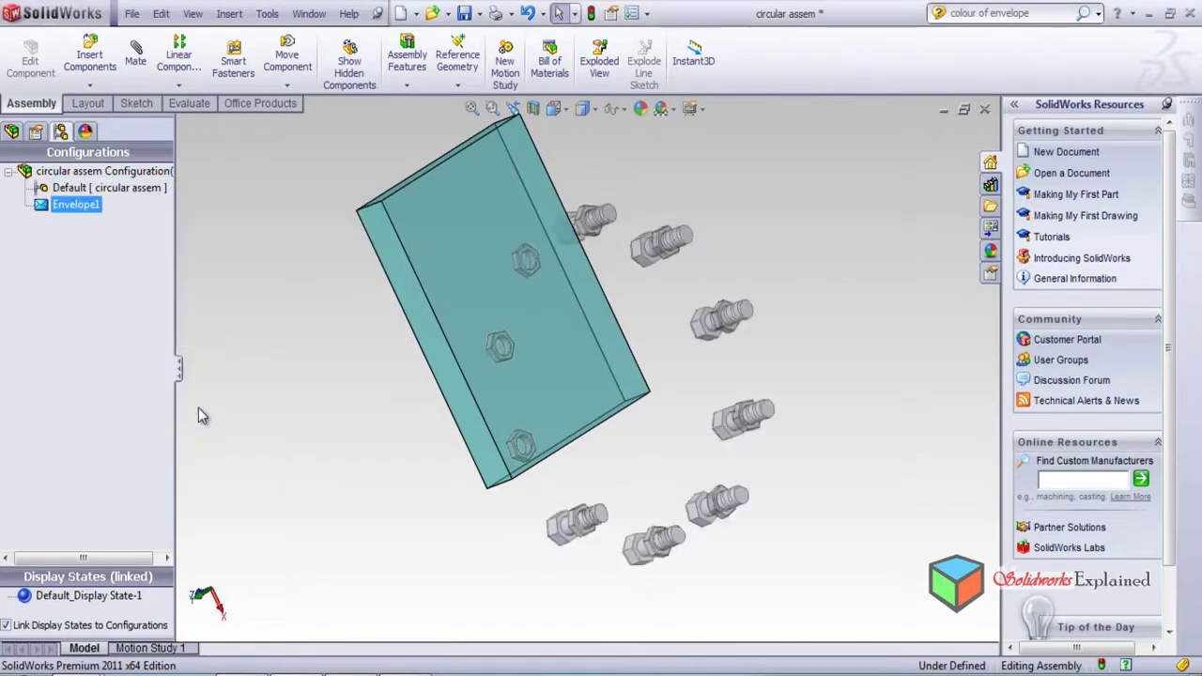
middle_click_drag(808, 294, 789, 315)
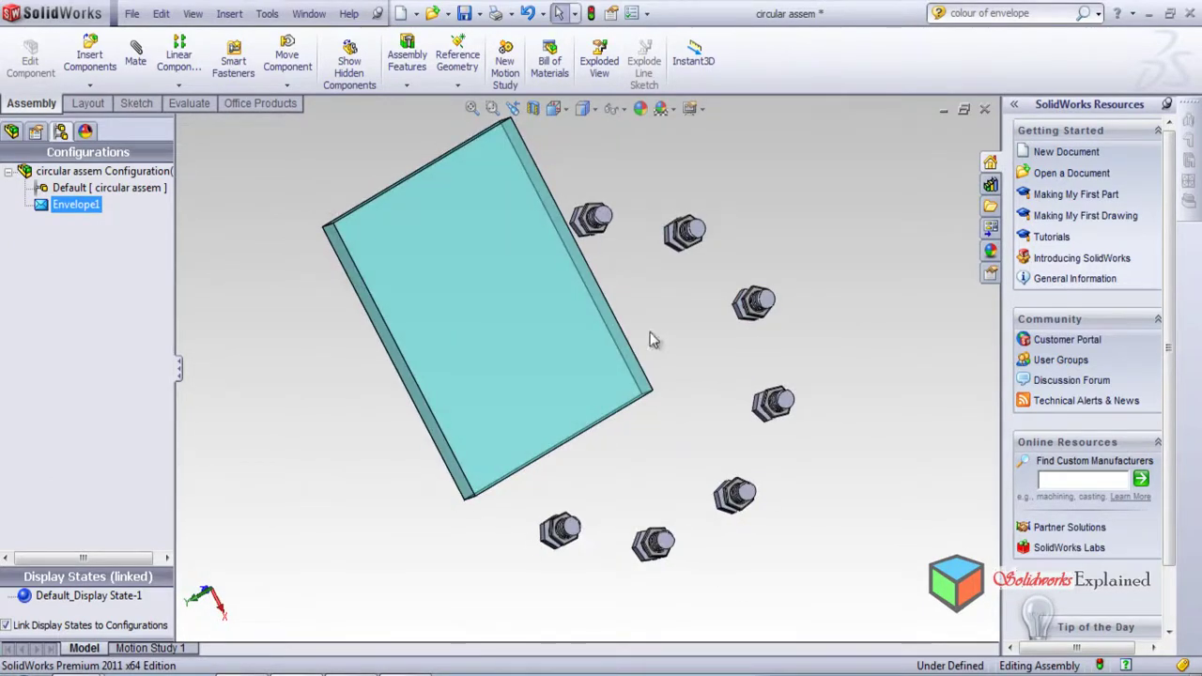
middle_click_drag(632, 312, 502, 362)
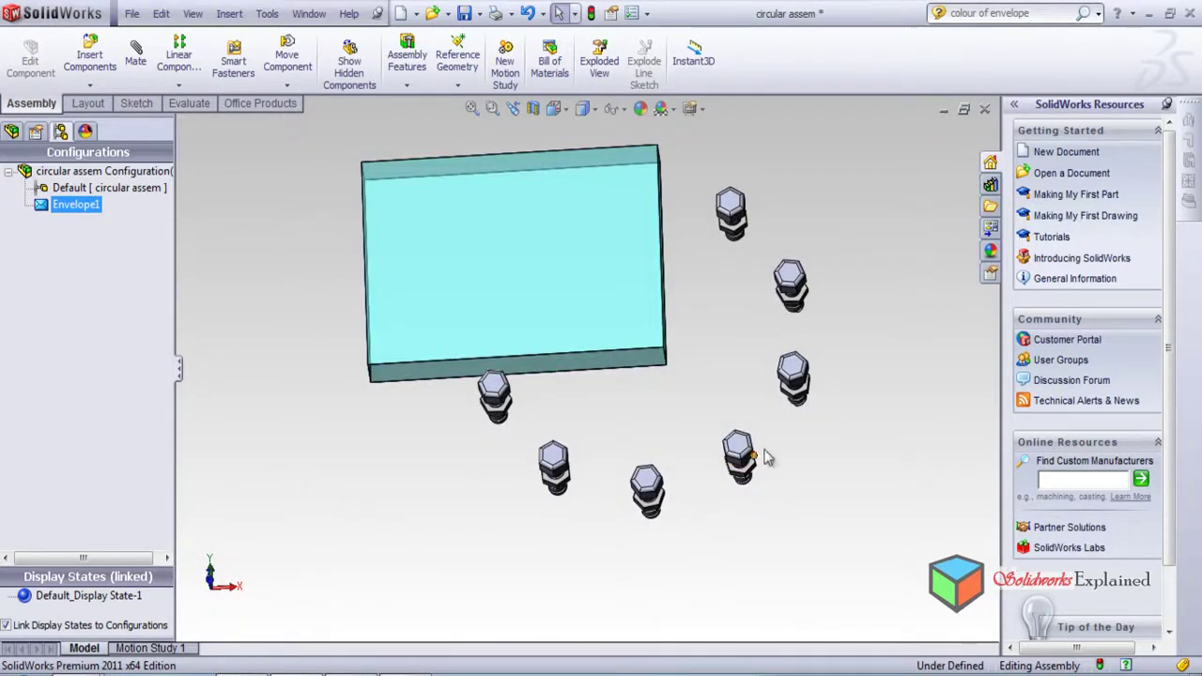
middle_click_drag(572, 325, 639, 357)
scroll(672, 284, "down", 4)
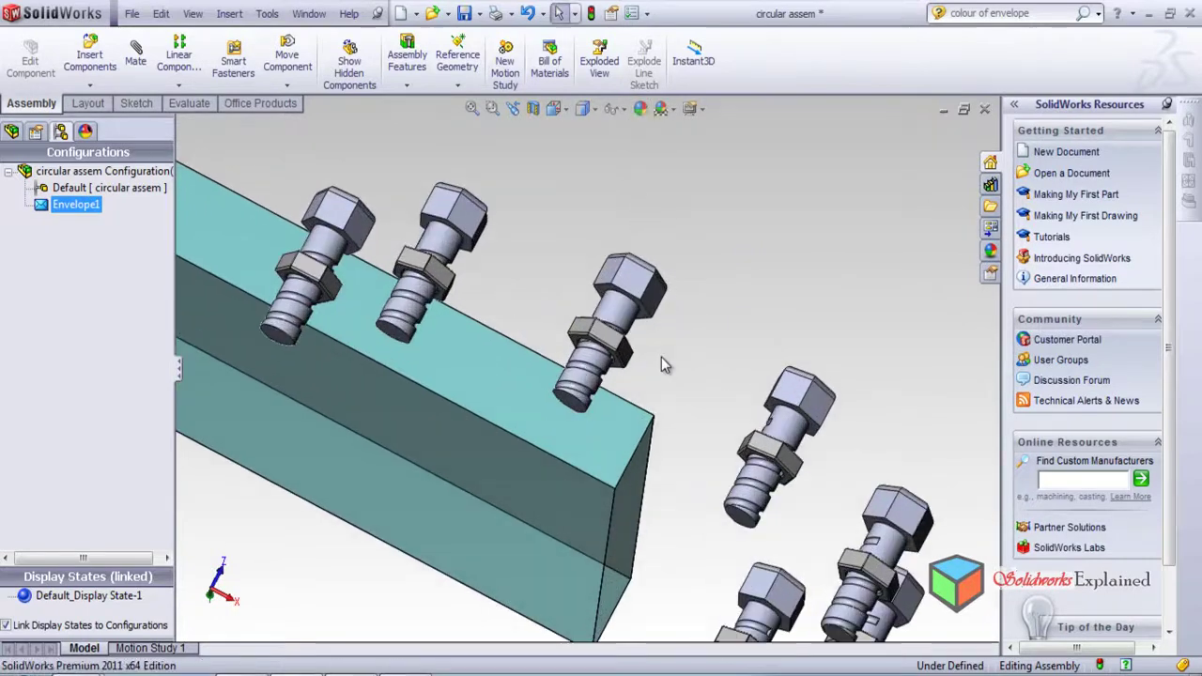
middle_click_drag(631, 310, 310, 414)
scroll(639, 316, "up", 5)
scroll(638, 317, "down", 5)
- Use Envelope1 to show only the part components crossing the envelope, with coincidence treated as crossing and all others hidden
right_click(94, 205)
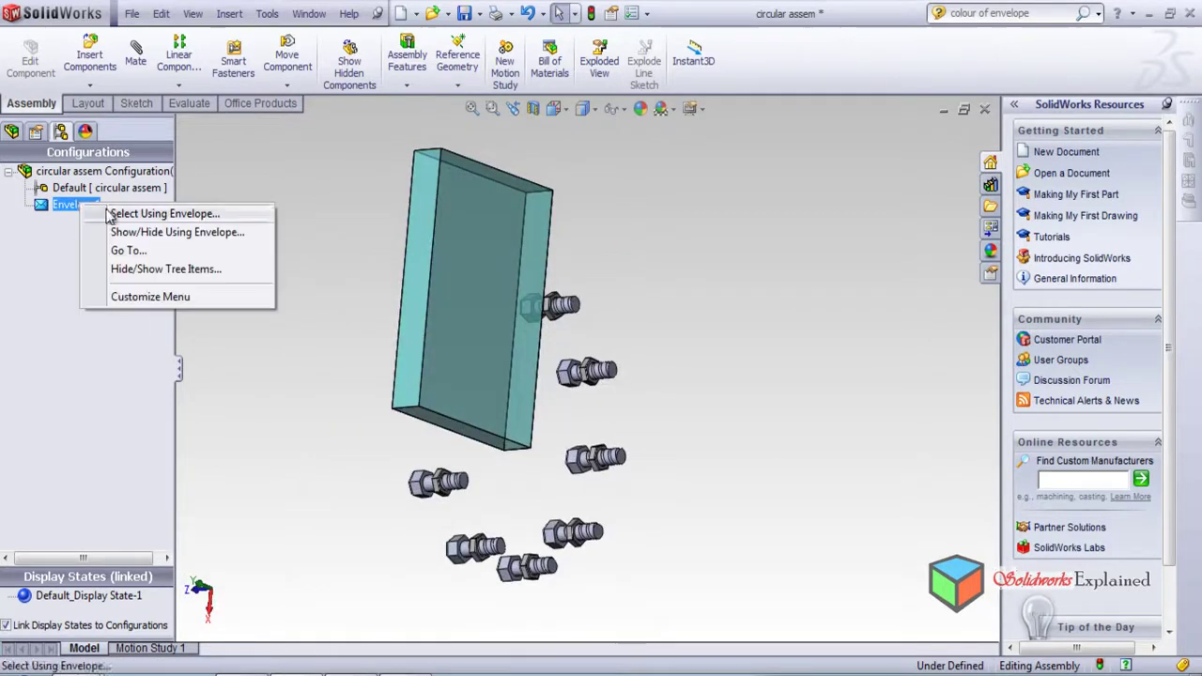
left_click(136, 233)
left_click(294, 282)
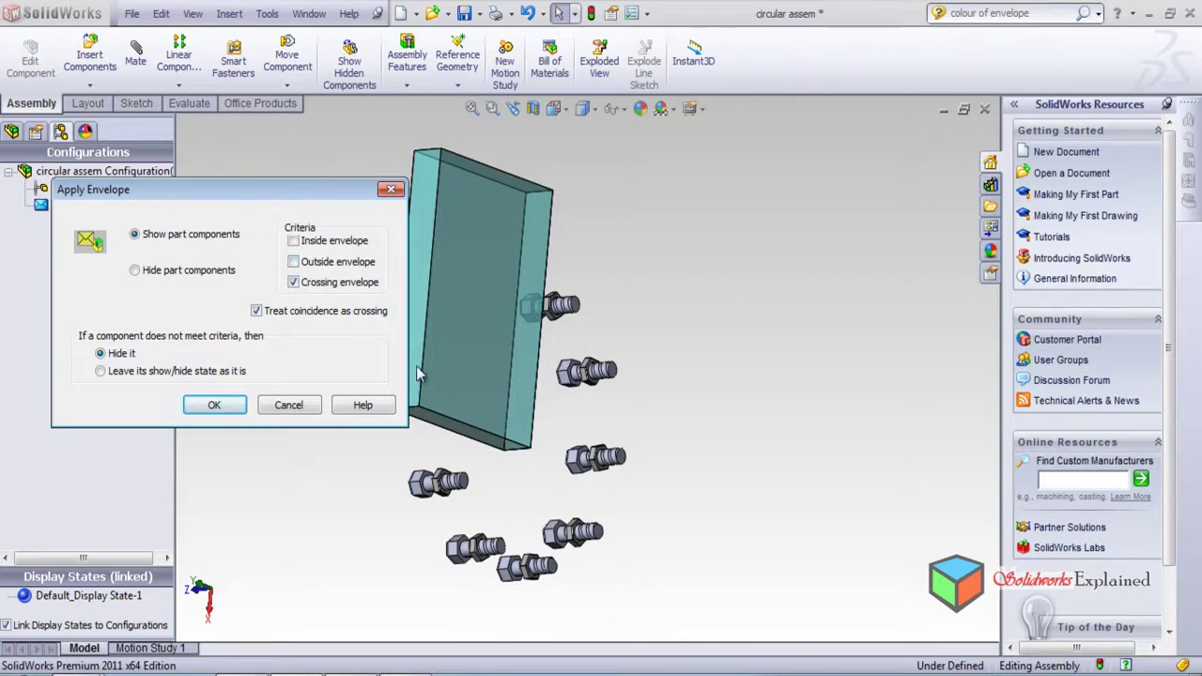
left_click(203, 409)
middle_click_drag(731, 361, 668, 344)
scroll(663, 357, "down", 5)
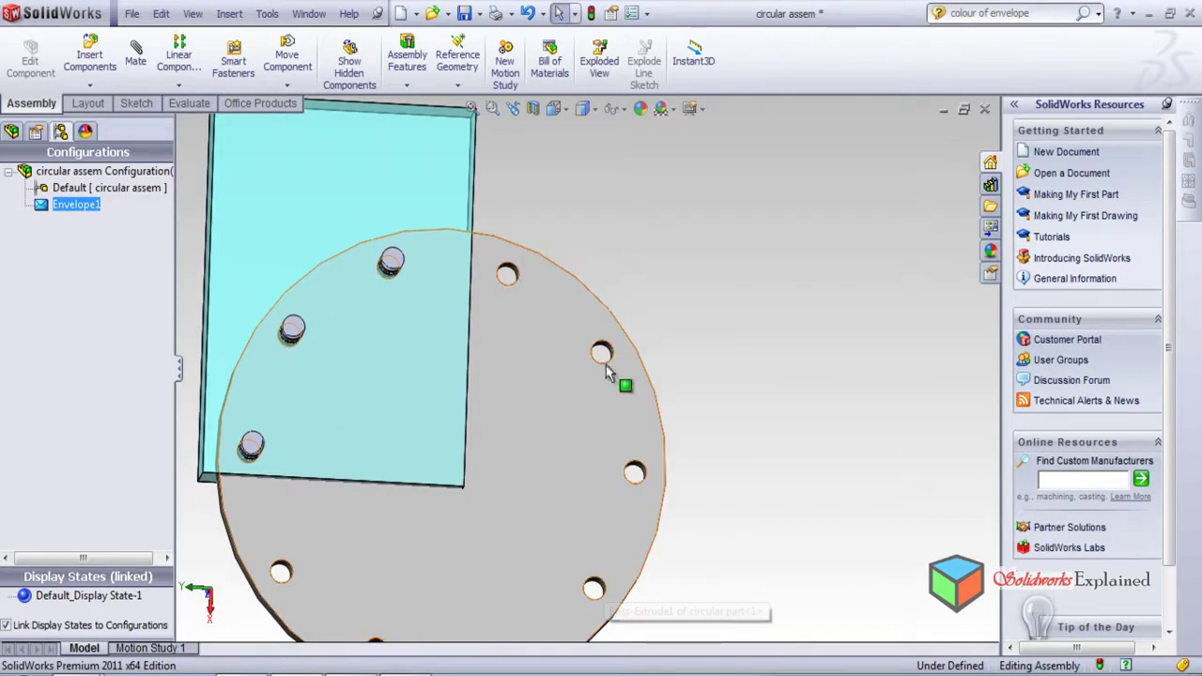
scroll(699, 512, "down", 2)
scroll(700, 512, "up", 4)
middle_click_drag(338, 383, 658, 385)
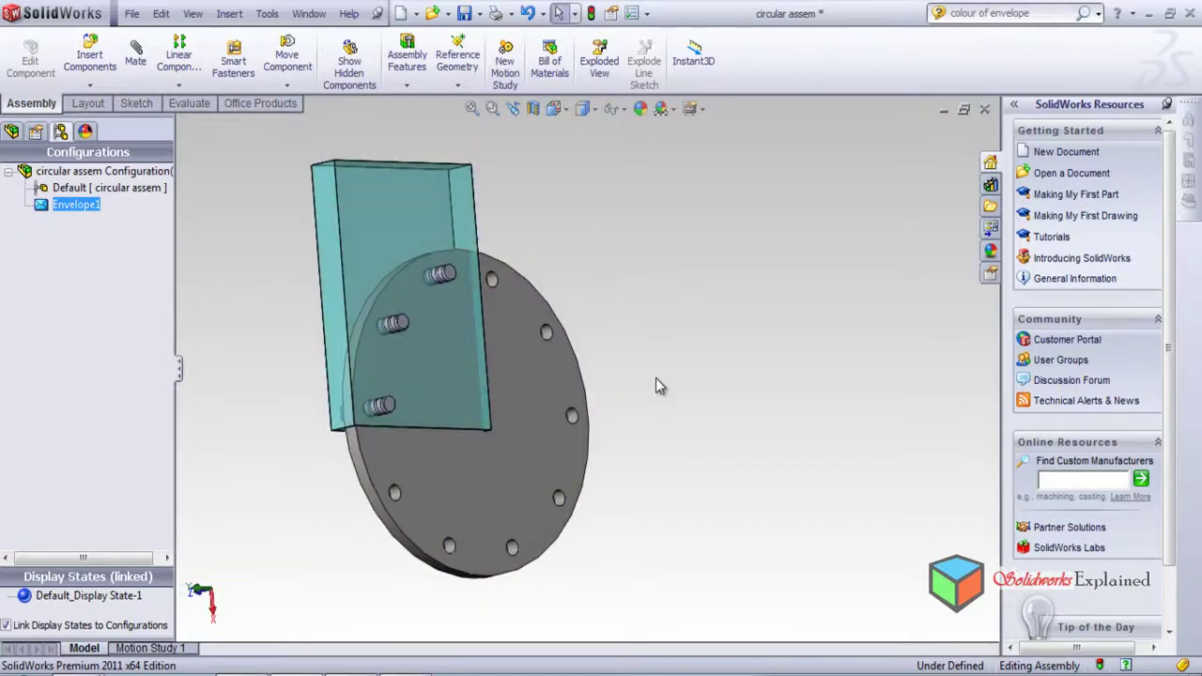
left_click(657, 380)
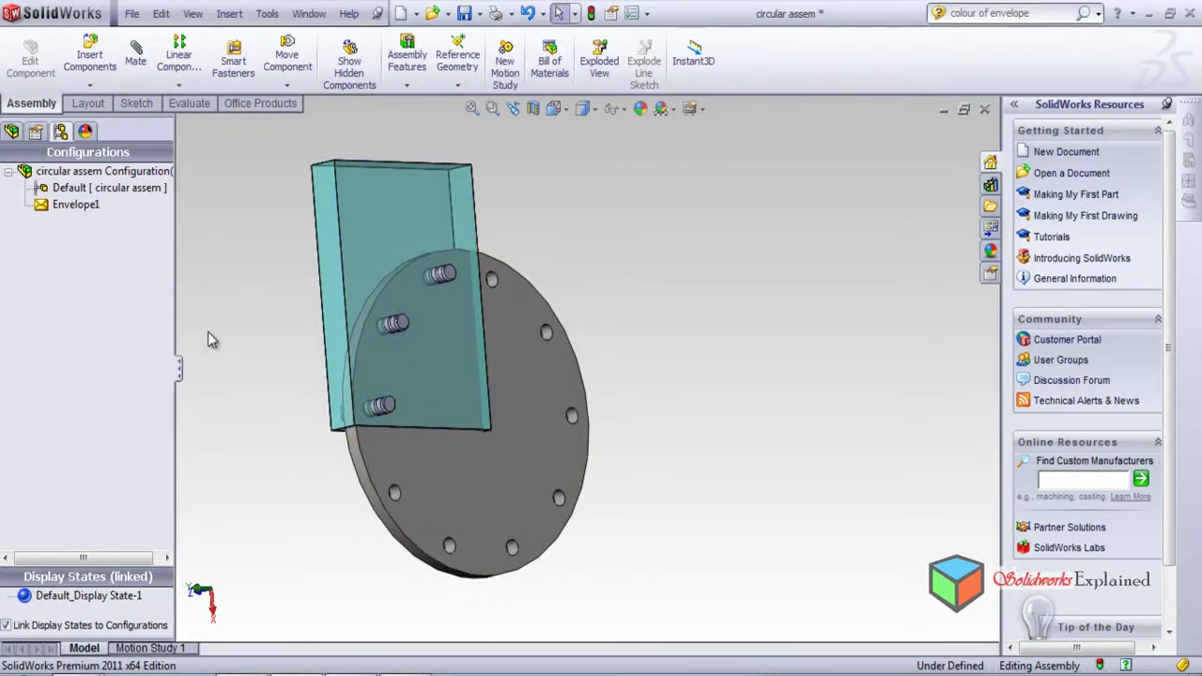
right_click(48, 205)
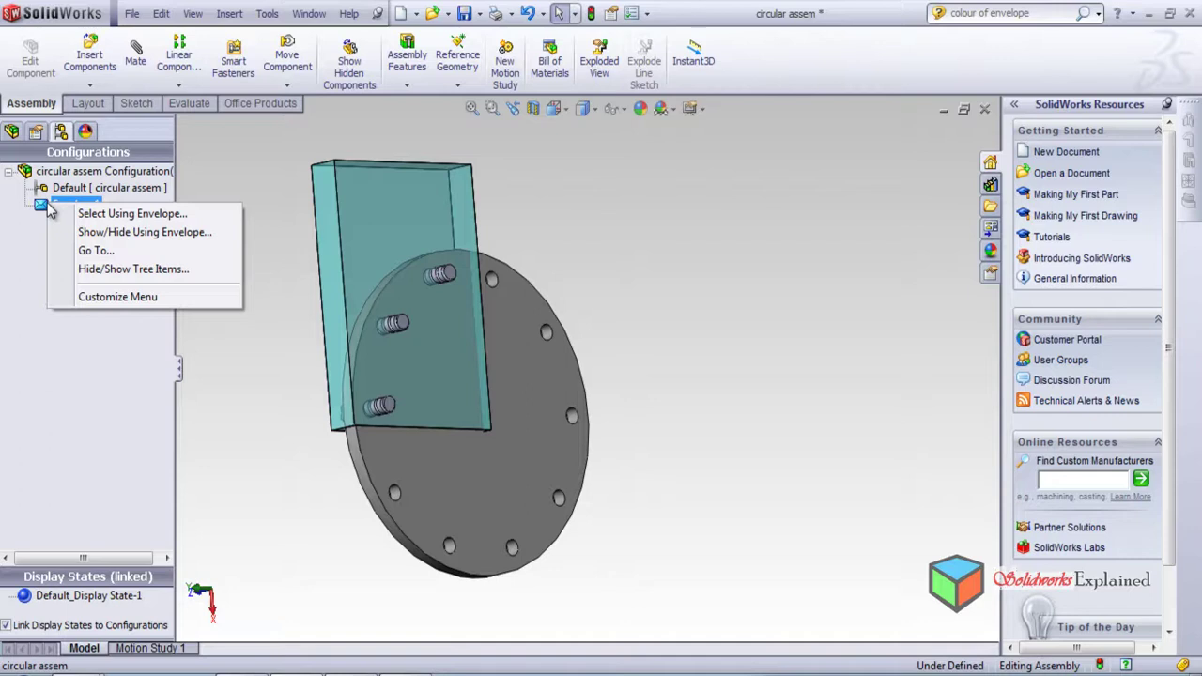
left_click(163, 233)
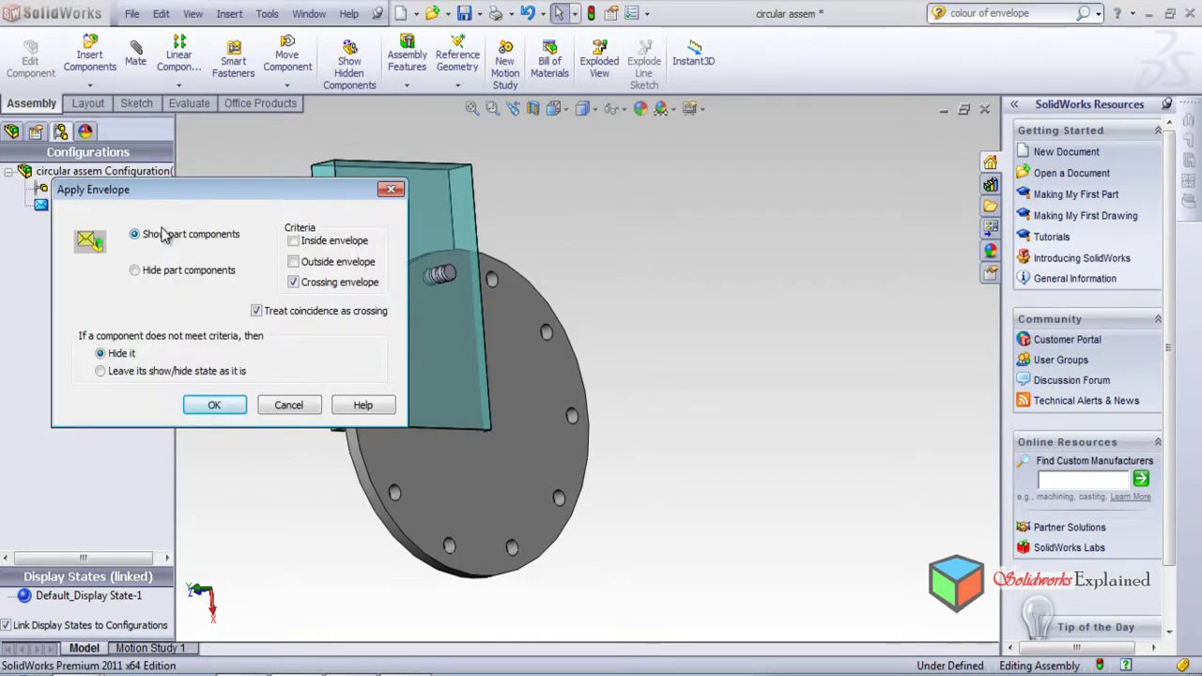
left_click(315, 407)
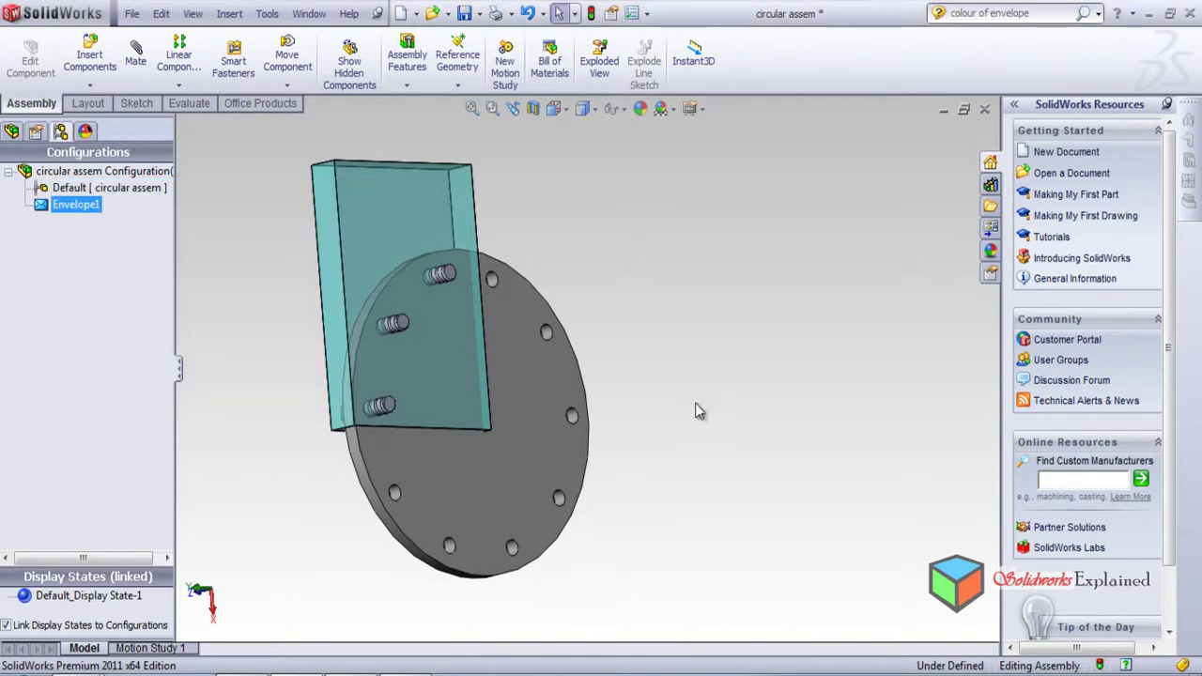
middle_click_drag(701, 379, 692, 500)
middle_click_drag(524, 560, 680, 378)
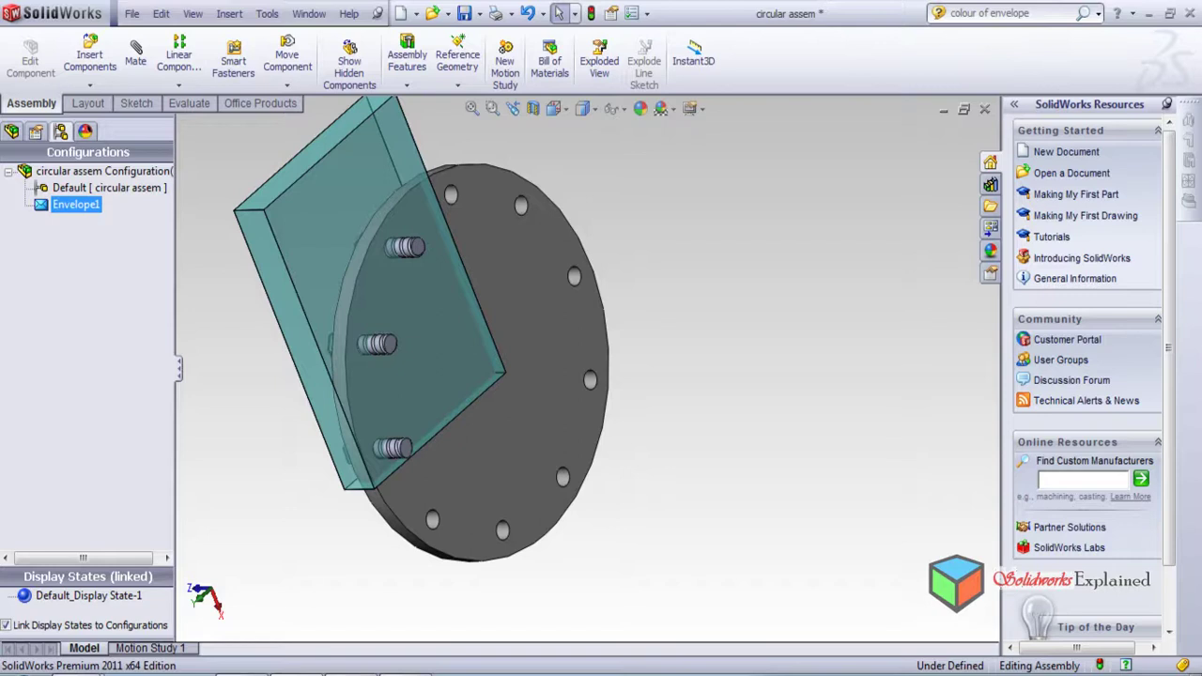
- Close the circular assembly without saving and create a new part document
left_click(985, 110)
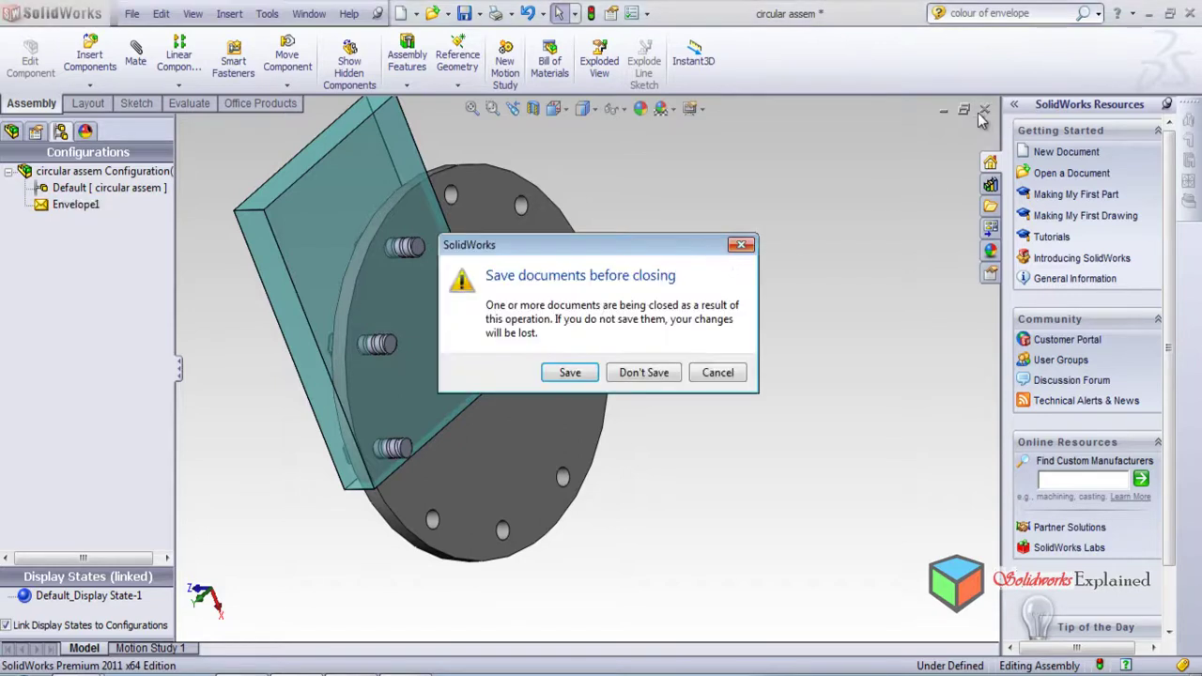
left_click(638, 373)
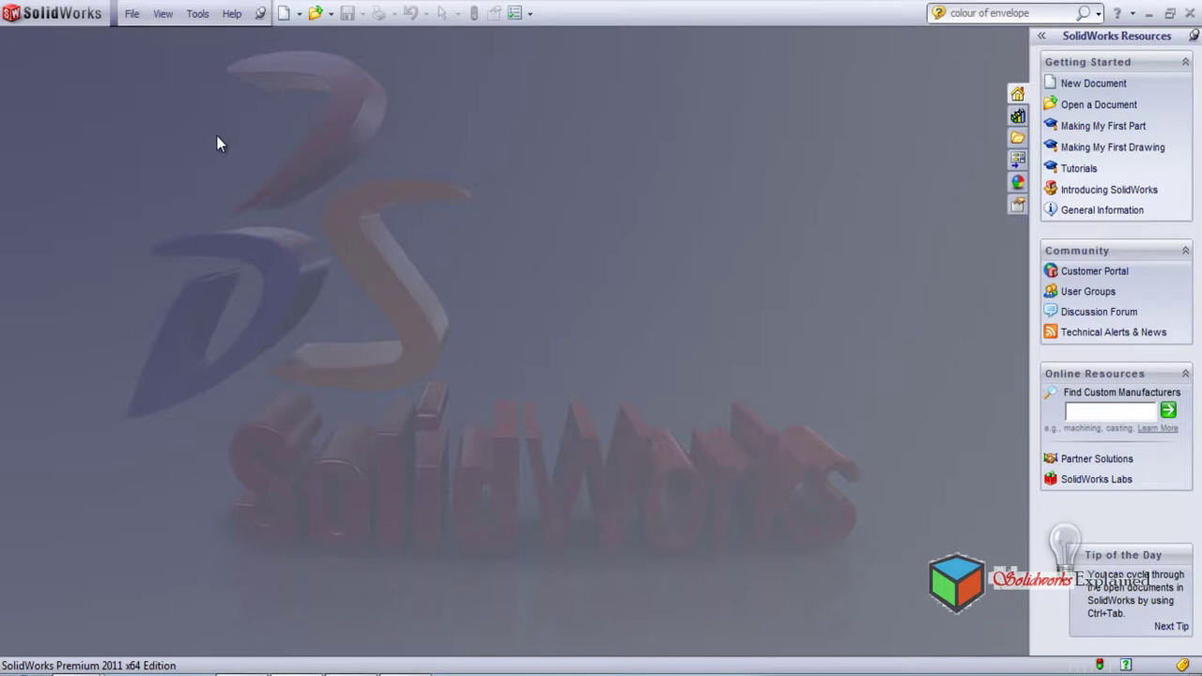
left_click(284, 13)
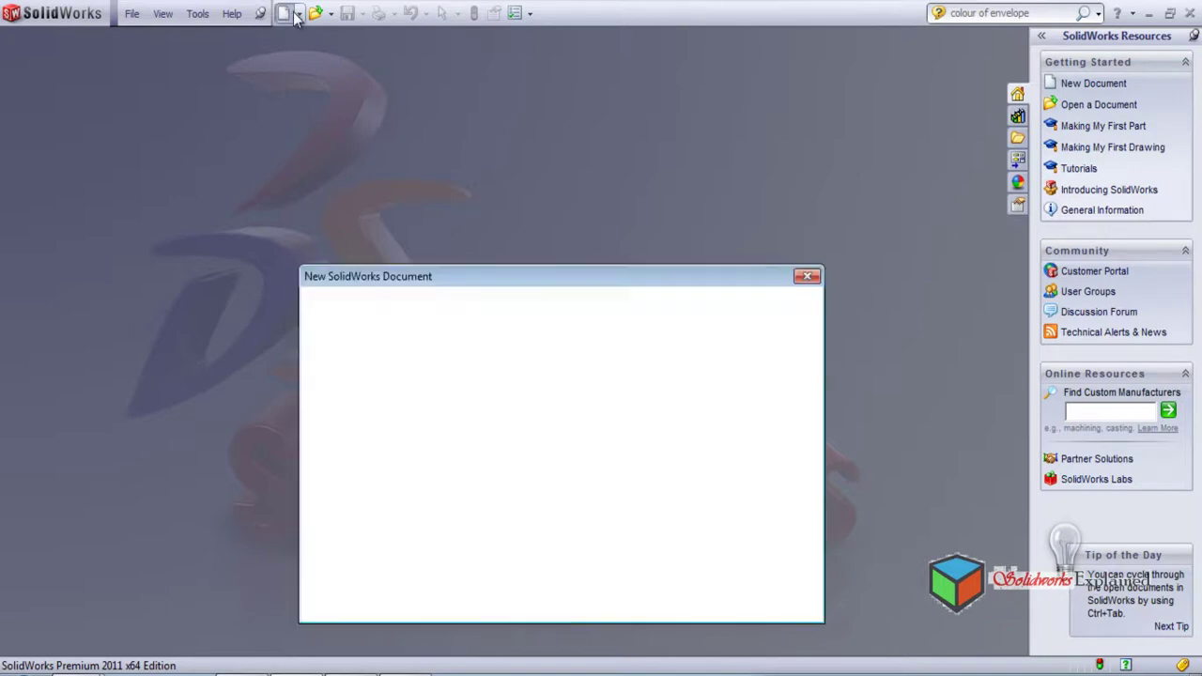
left_click(605, 600)
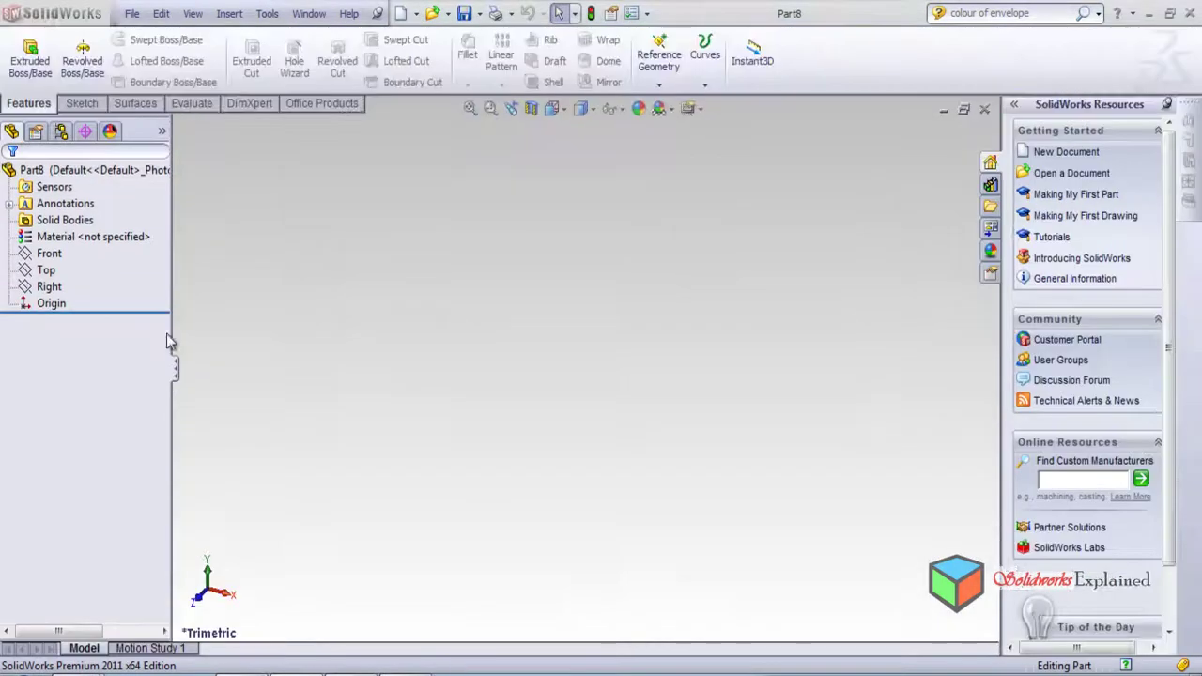
- Sketch a circle of about 50 mm radius centred on the origin on the Front plane
left_click(49, 254)
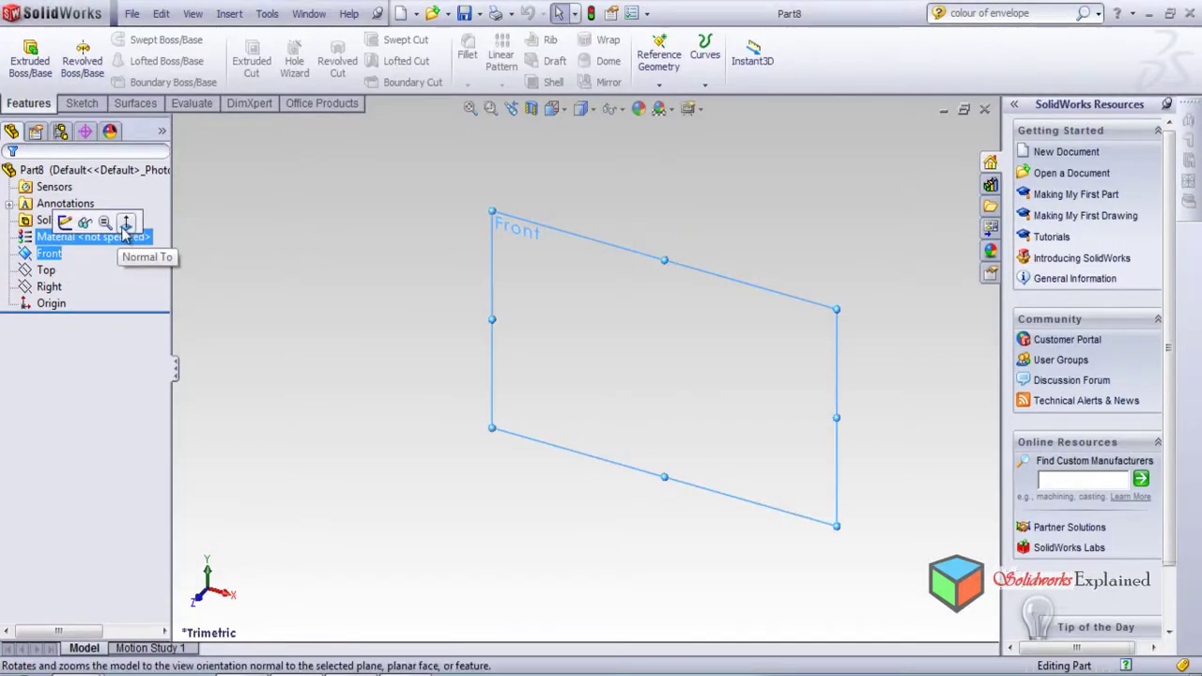
left_click(122, 225)
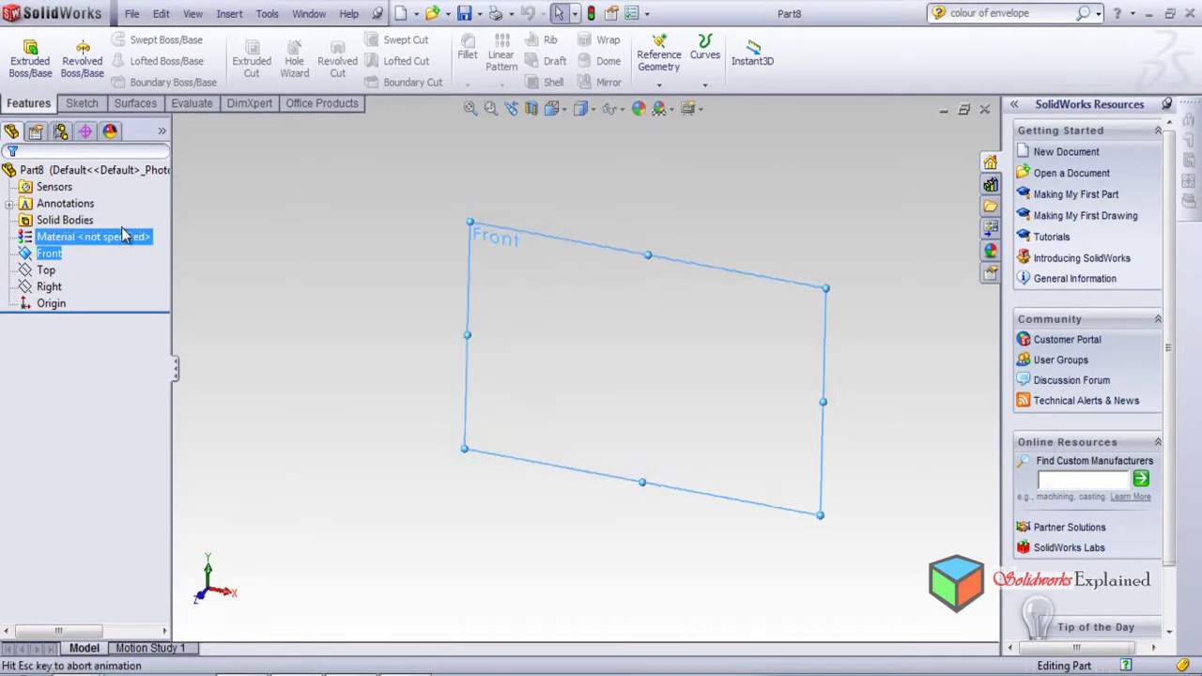
left_click(83, 103)
left_click(137, 39)
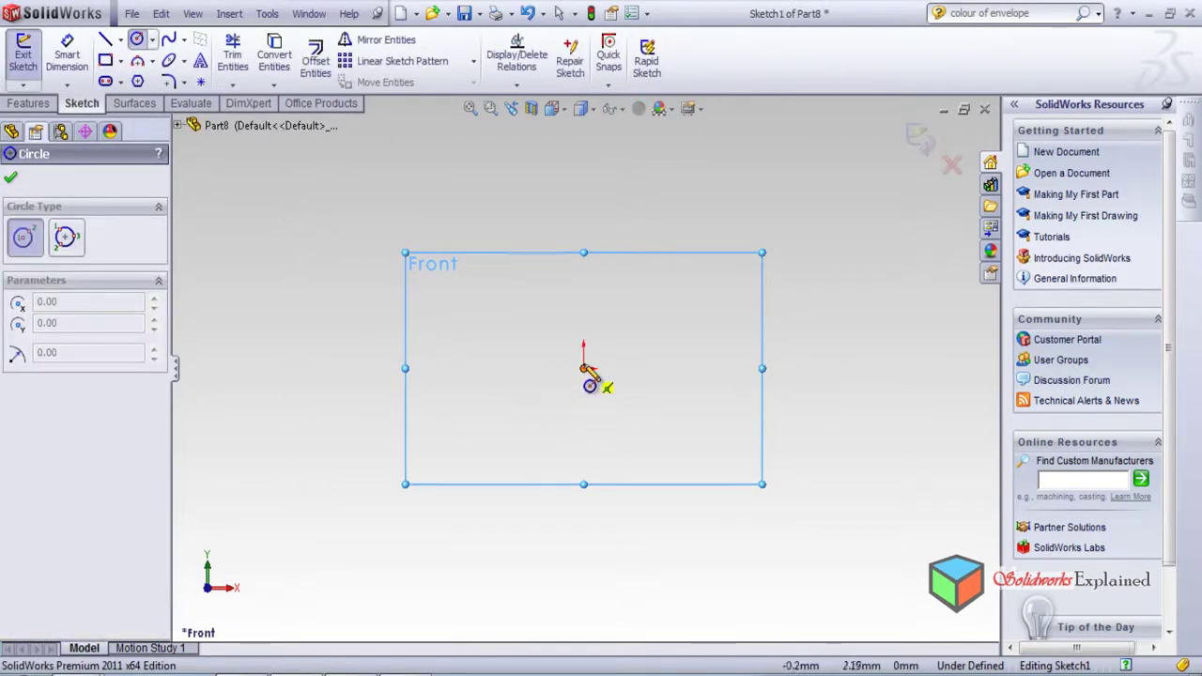
left_click(583, 366)
left_click(673, 451)
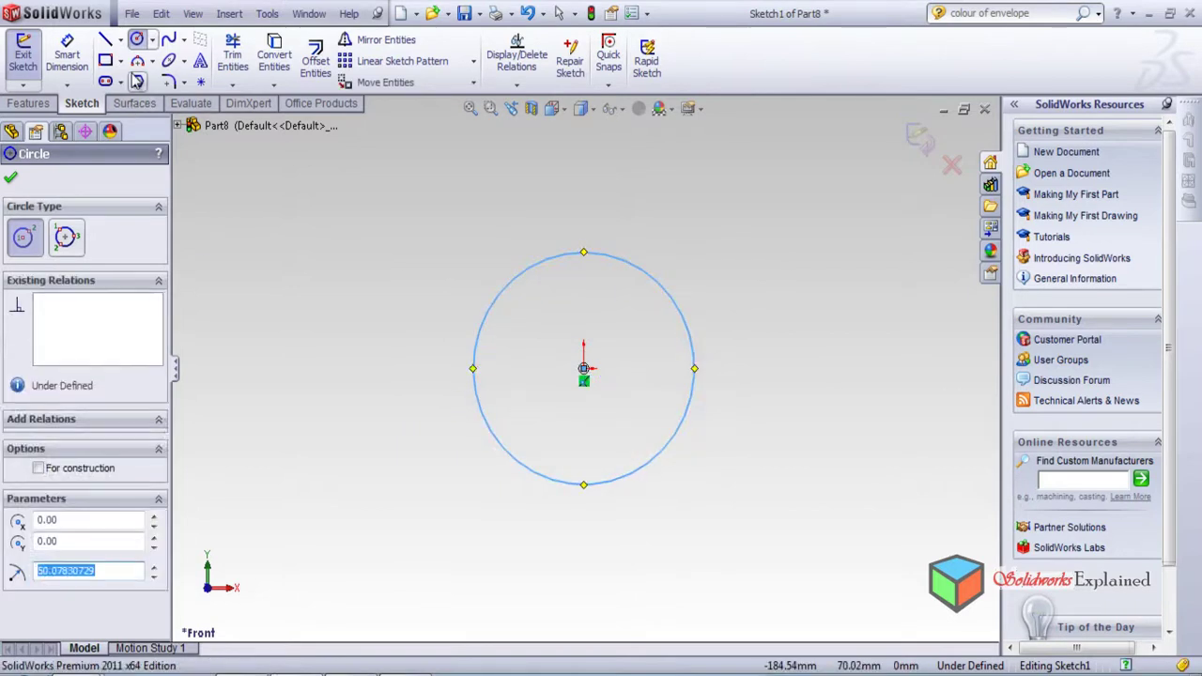
- Sketch a corner rectangle about 117 by 39 mm that starts inside the circle and extends past its right side
left_click(107, 59)
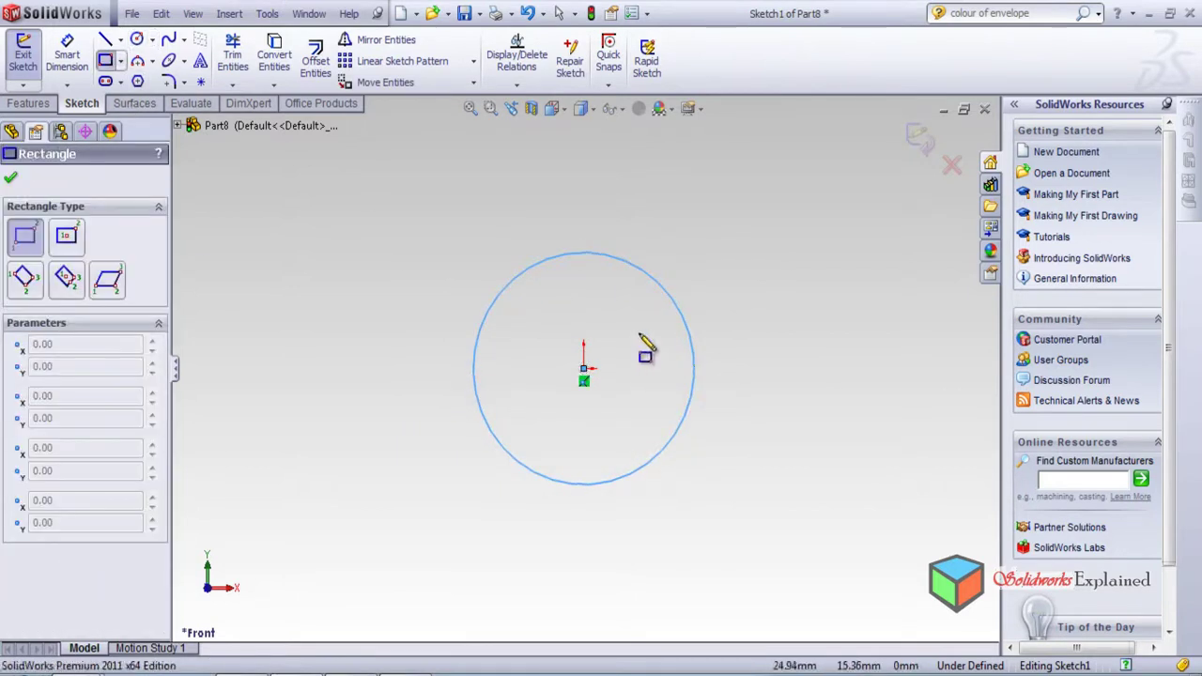
left_click(633, 324)
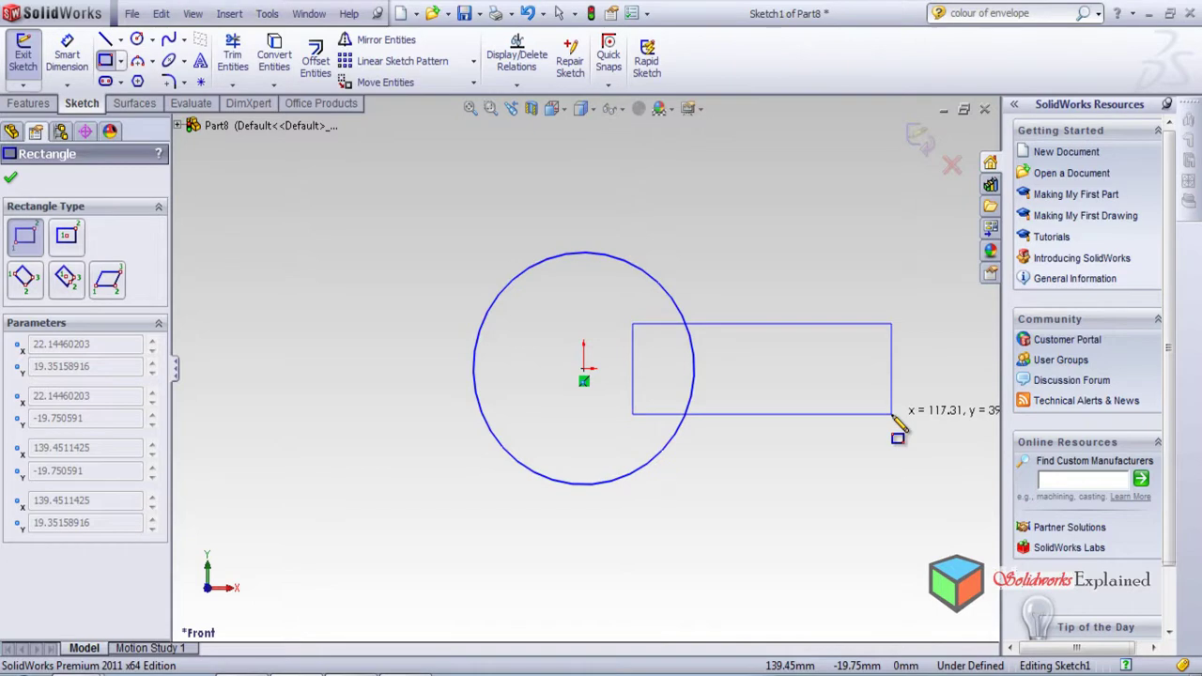
left_click(892, 414)
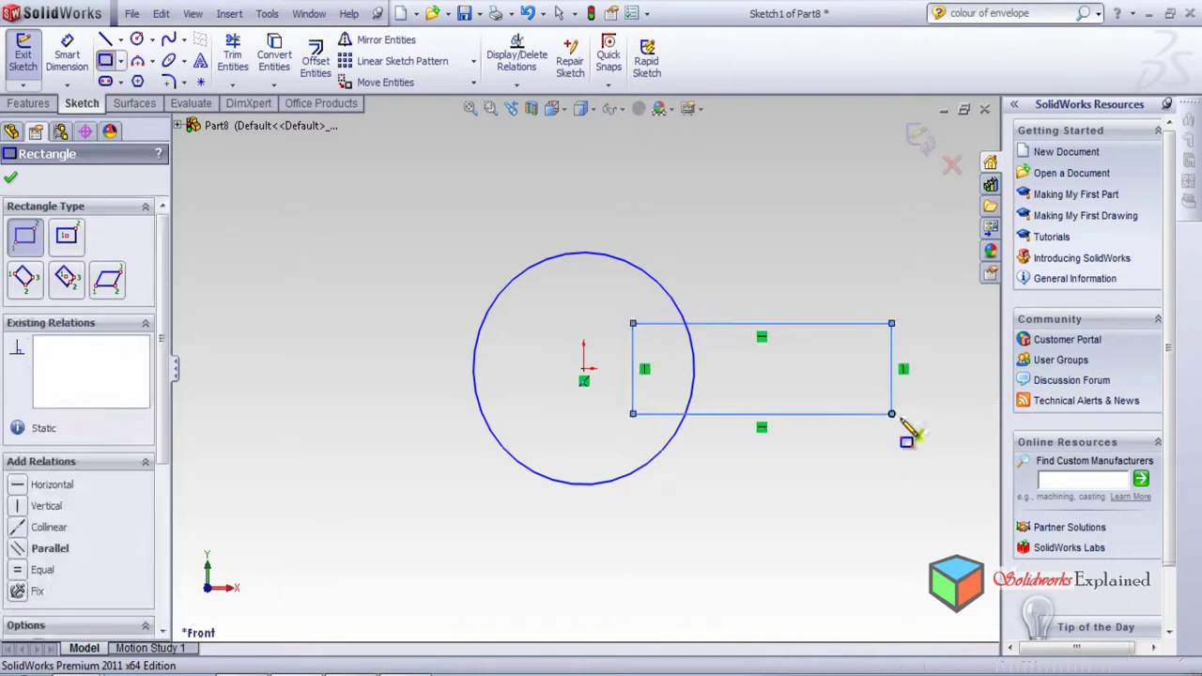
- Trim away the rectangle lines inside the circle and the circle's arc inside the rectangle to leave one closed outline
left_click(233, 64)
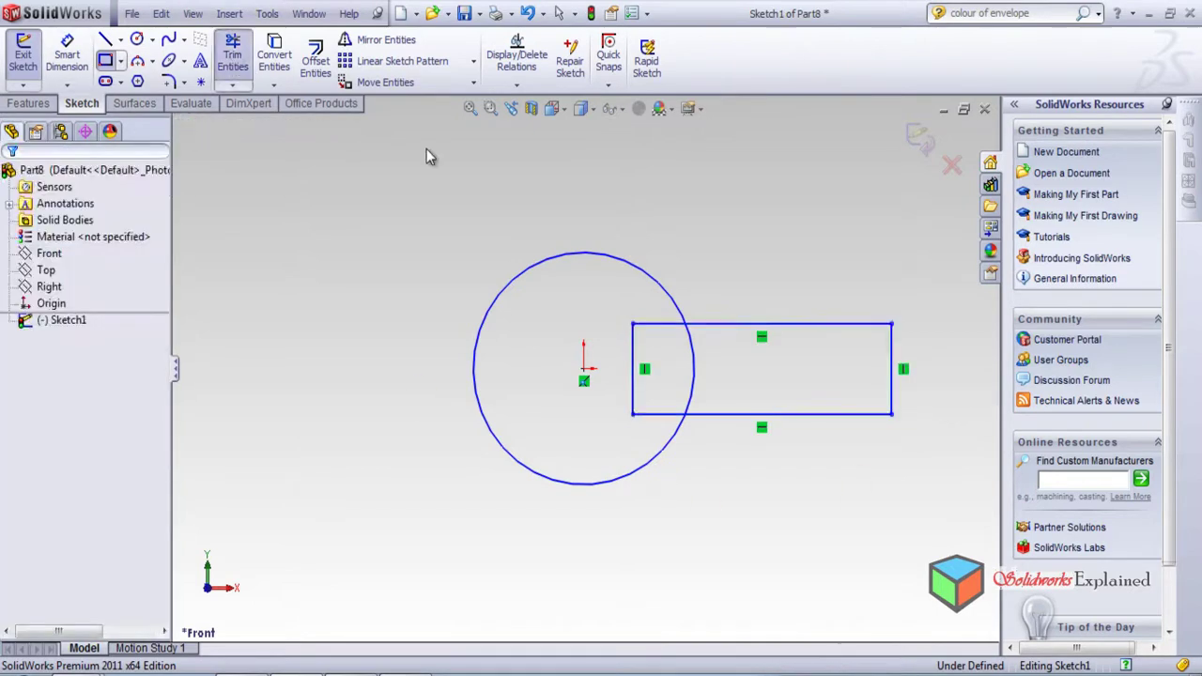
left_click(648, 331)
left_click(633, 366)
left_click(662, 420)
left_click(693, 394)
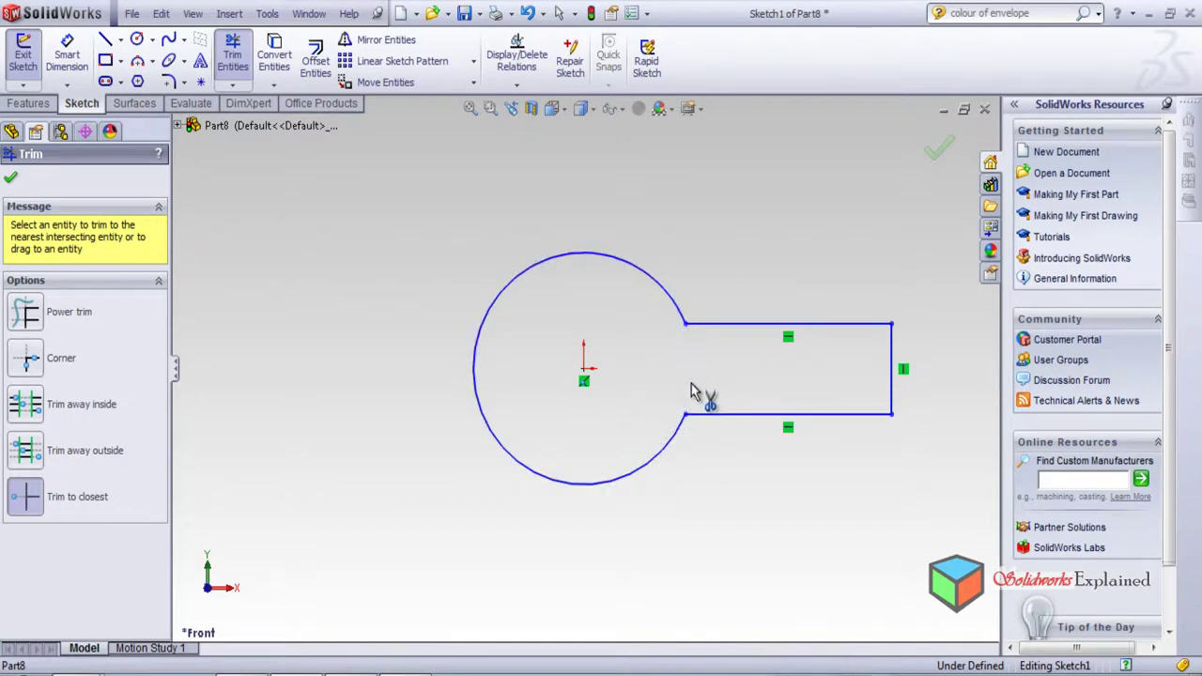
- Extrude the trimmed profile as a blind boss 10 mm deep
left_click(28, 103)
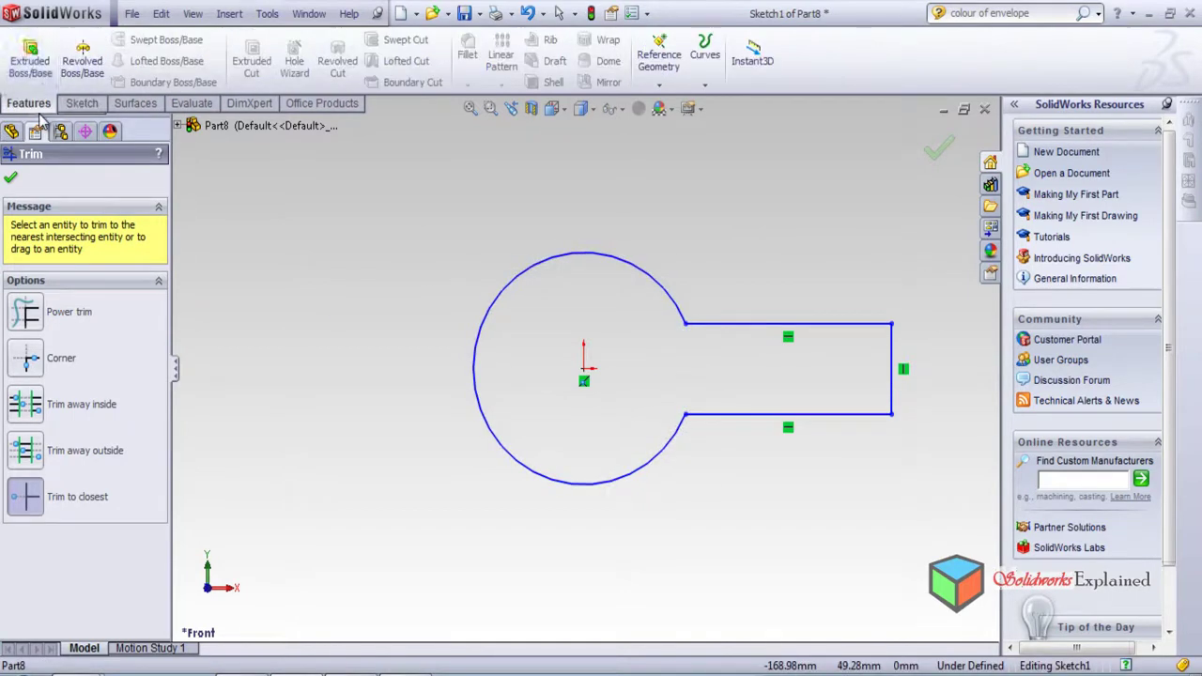
left_click(31, 64)
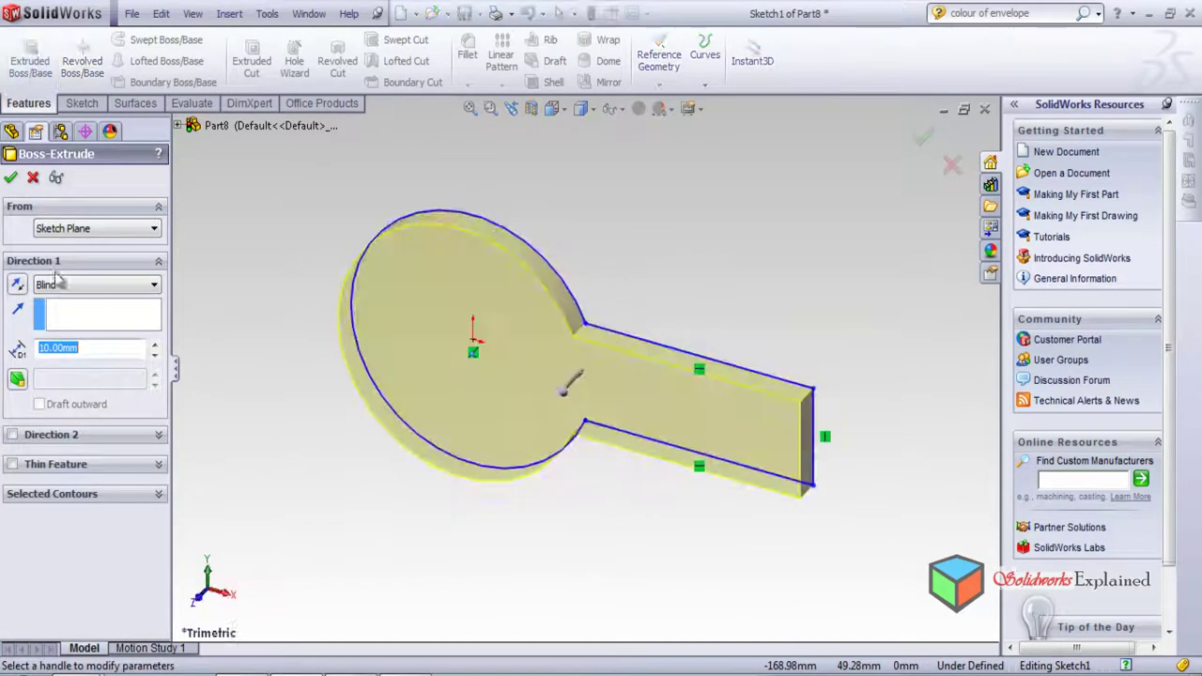
left_click(11, 178)
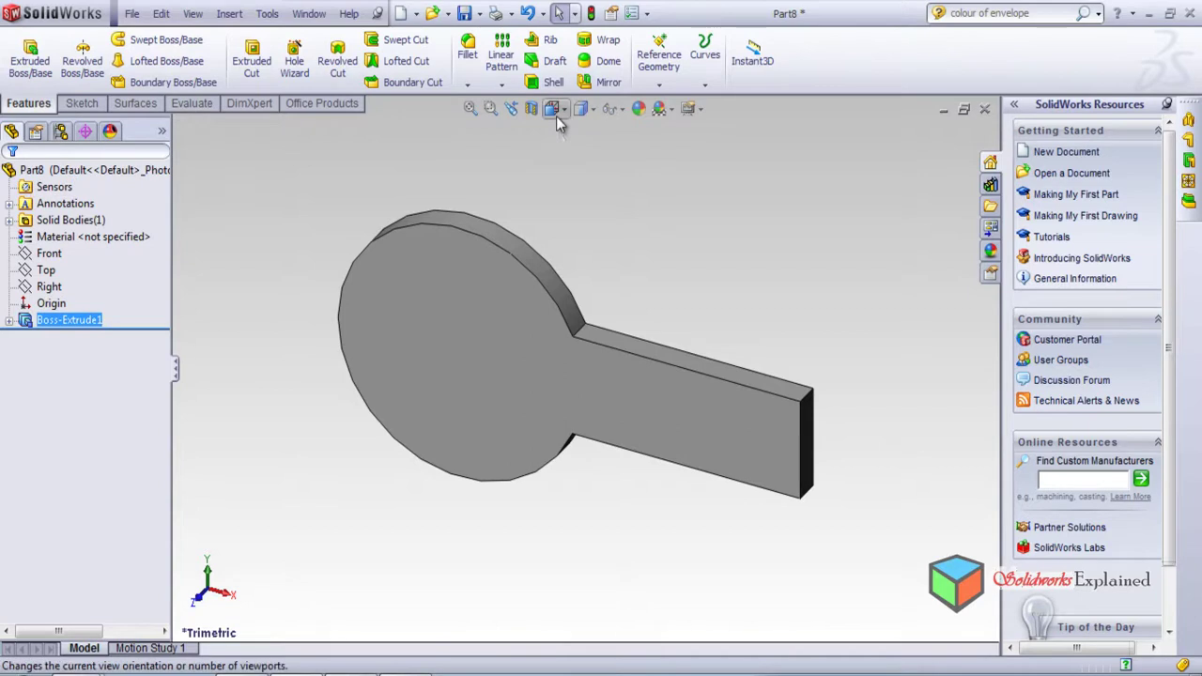
- Start a sketch text on the part's front face, viewed square on, and enter the text SOLIDWORKS
middle_click_drag(556, 137, 586, 138)
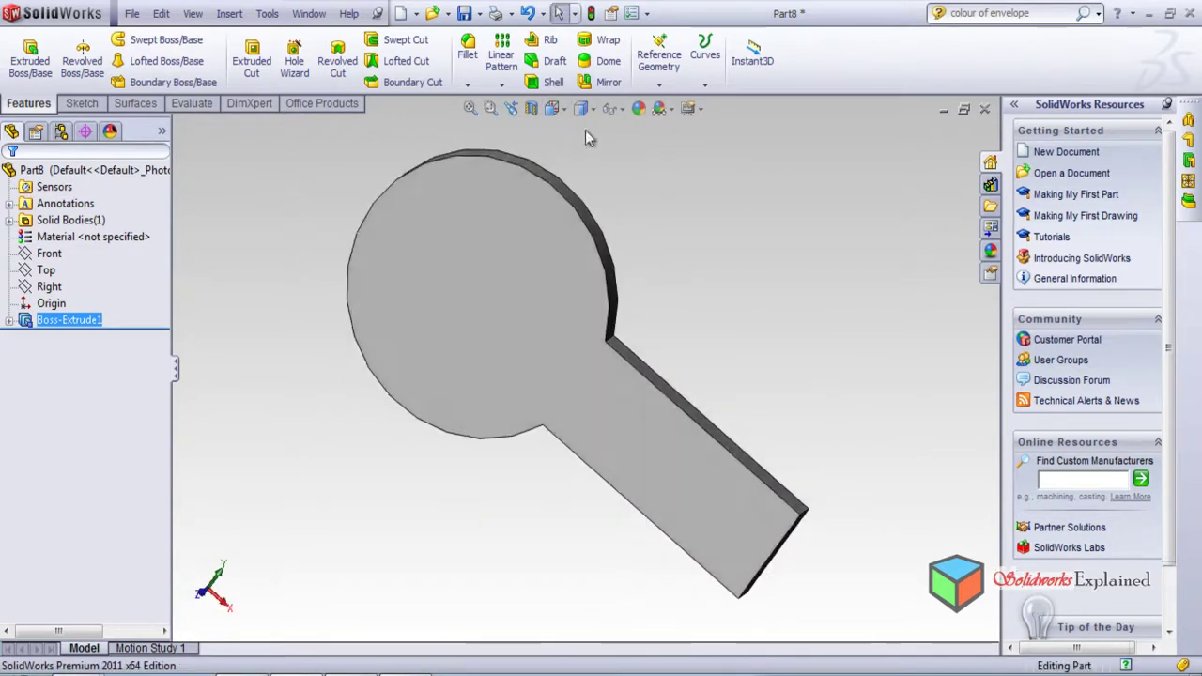
left_click(552, 108)
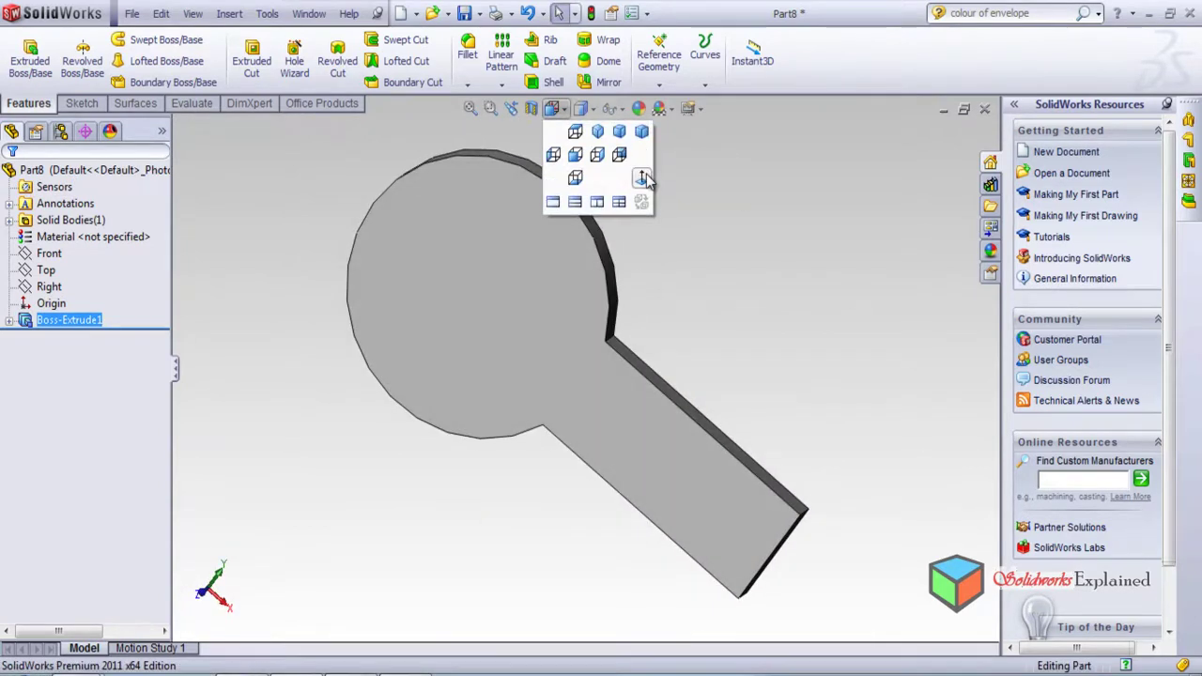
left_click(644, 177)
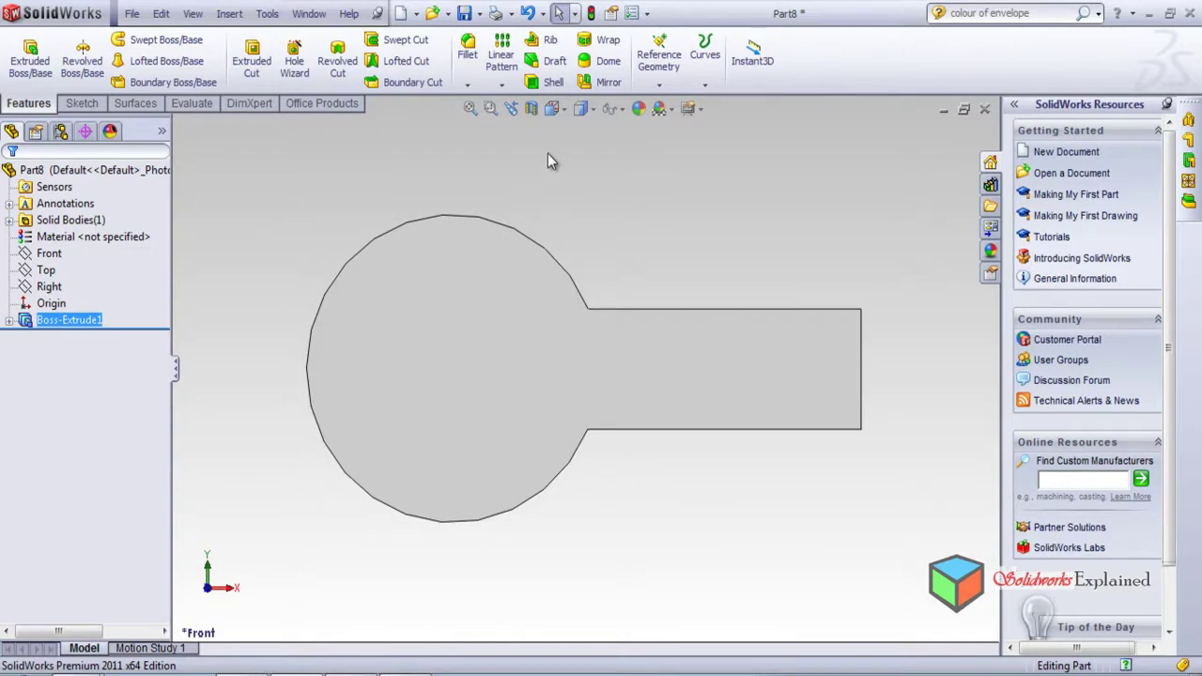
left_click(268, 14)
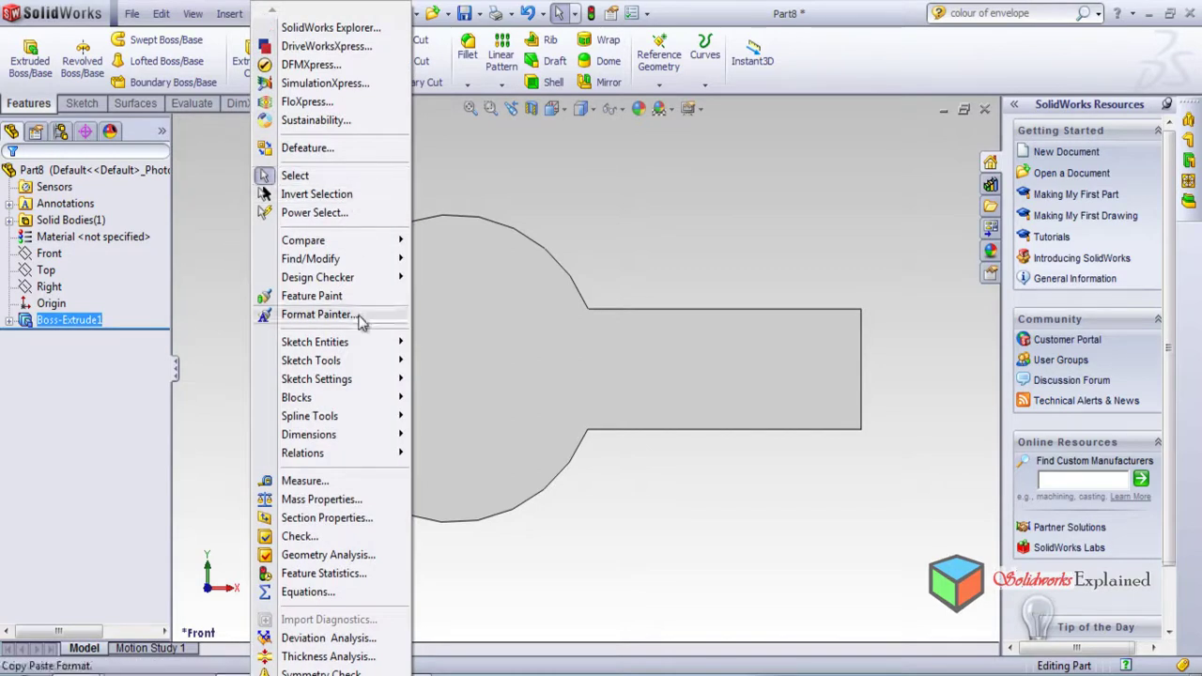
mouse_move(358, 367)
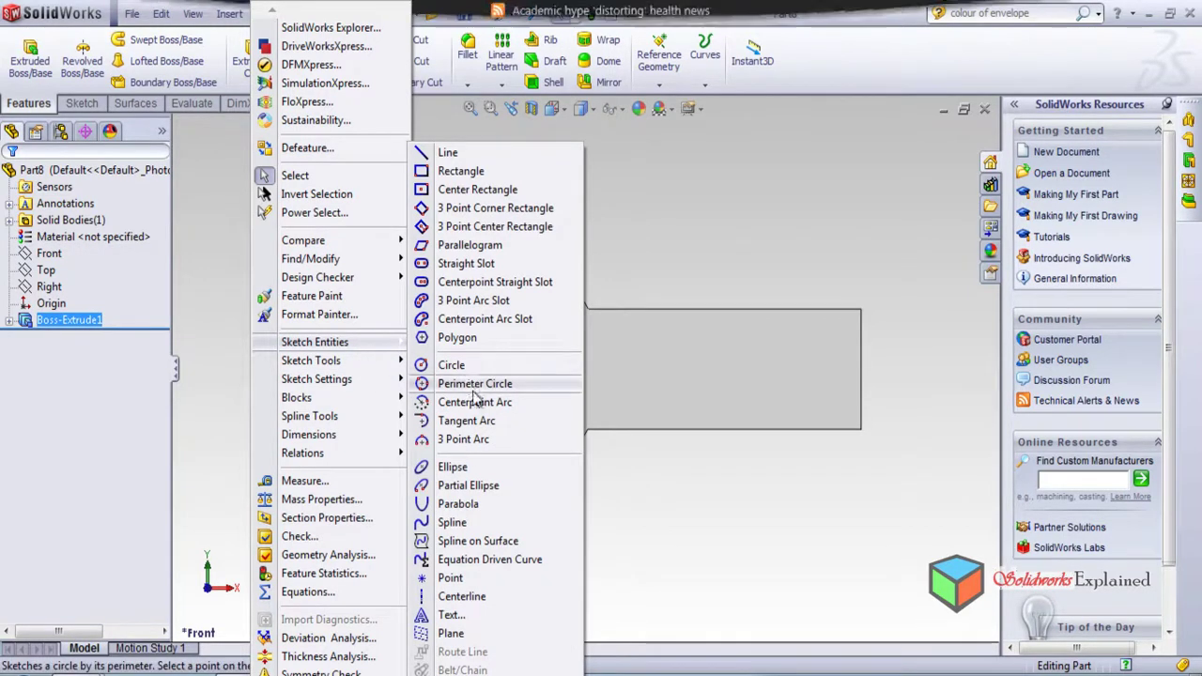
left_click(493, 620)
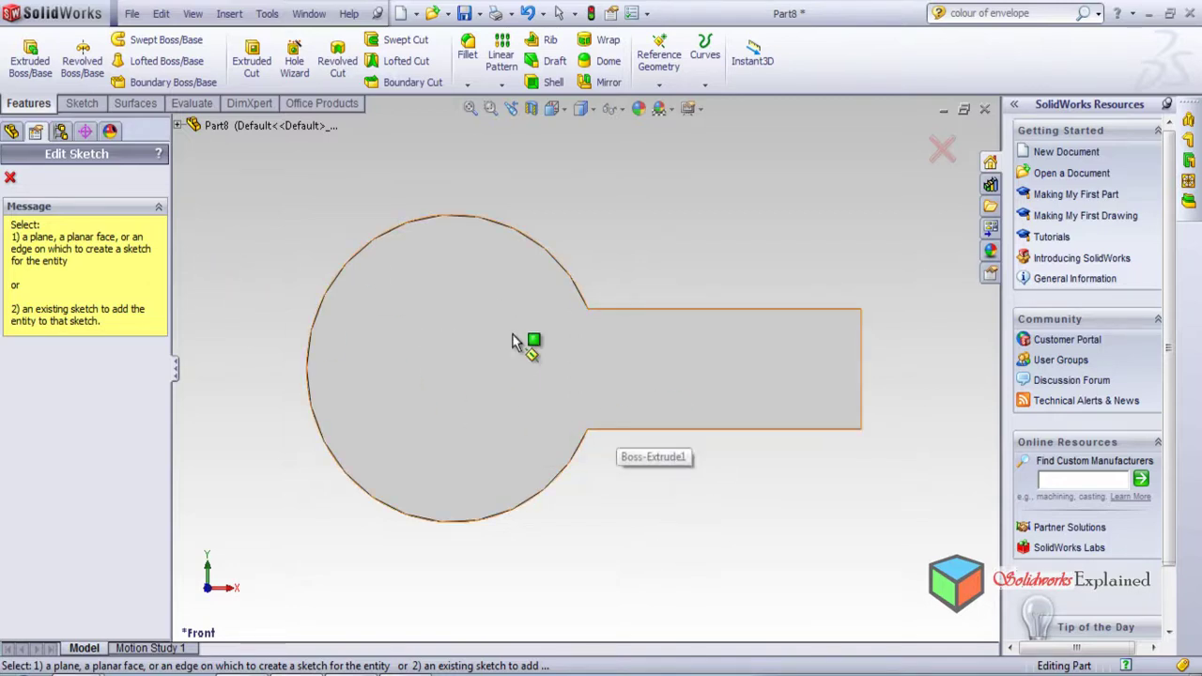
left_click(537, 354)
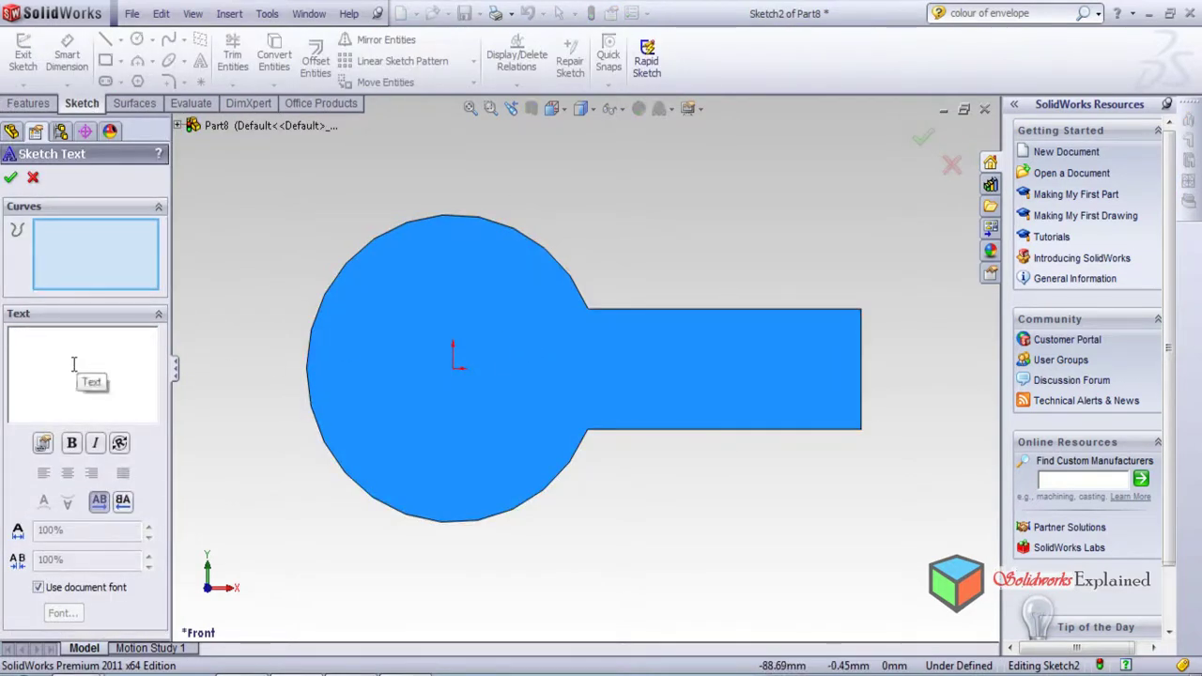
type("SOLI")
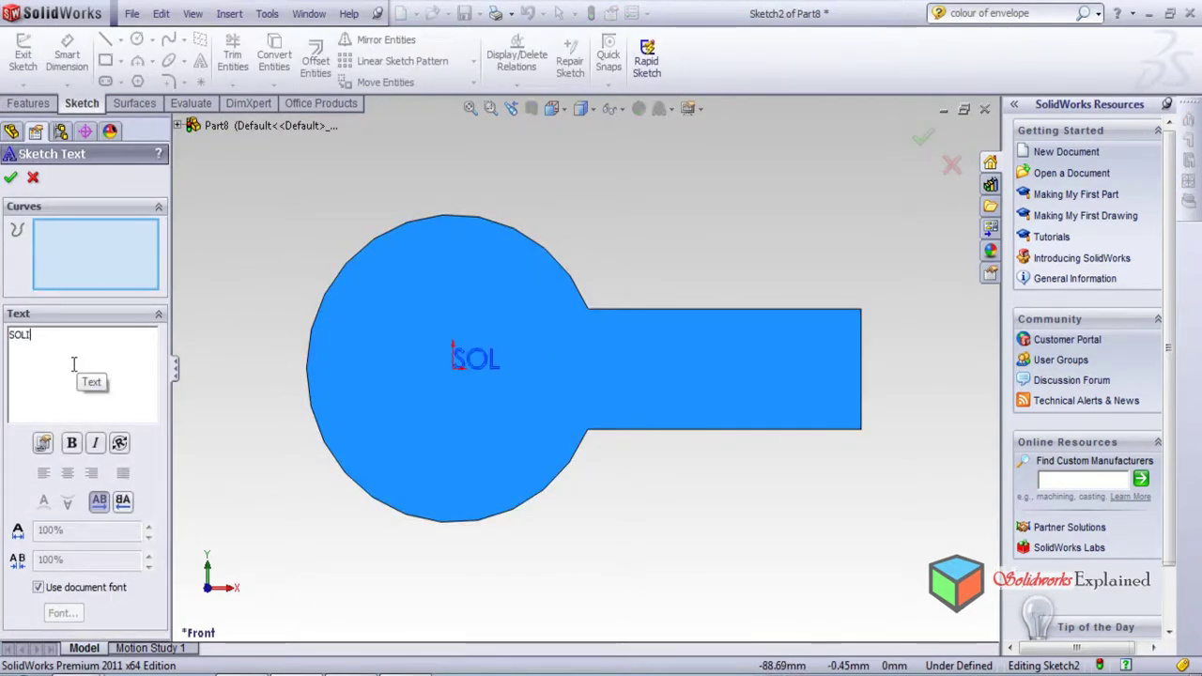
type("DWORKS")
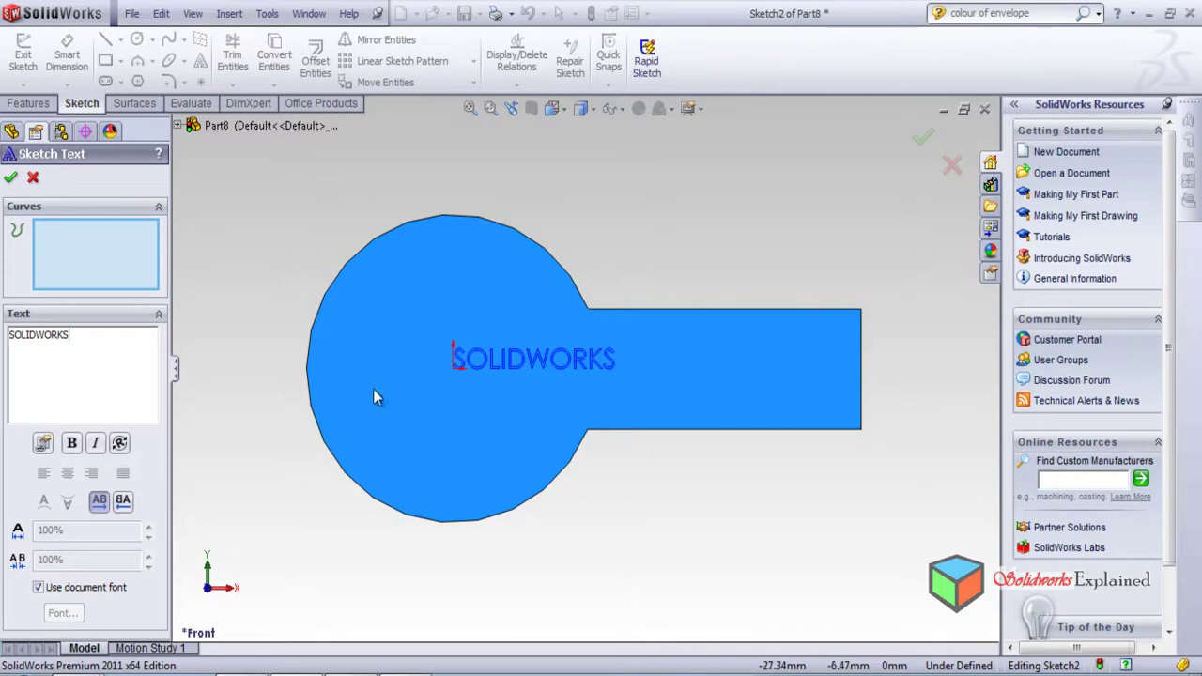
- Try different positions for the SOLIDWORKS text on the circular area, on the arm and outside the part
left_click(713, 373)
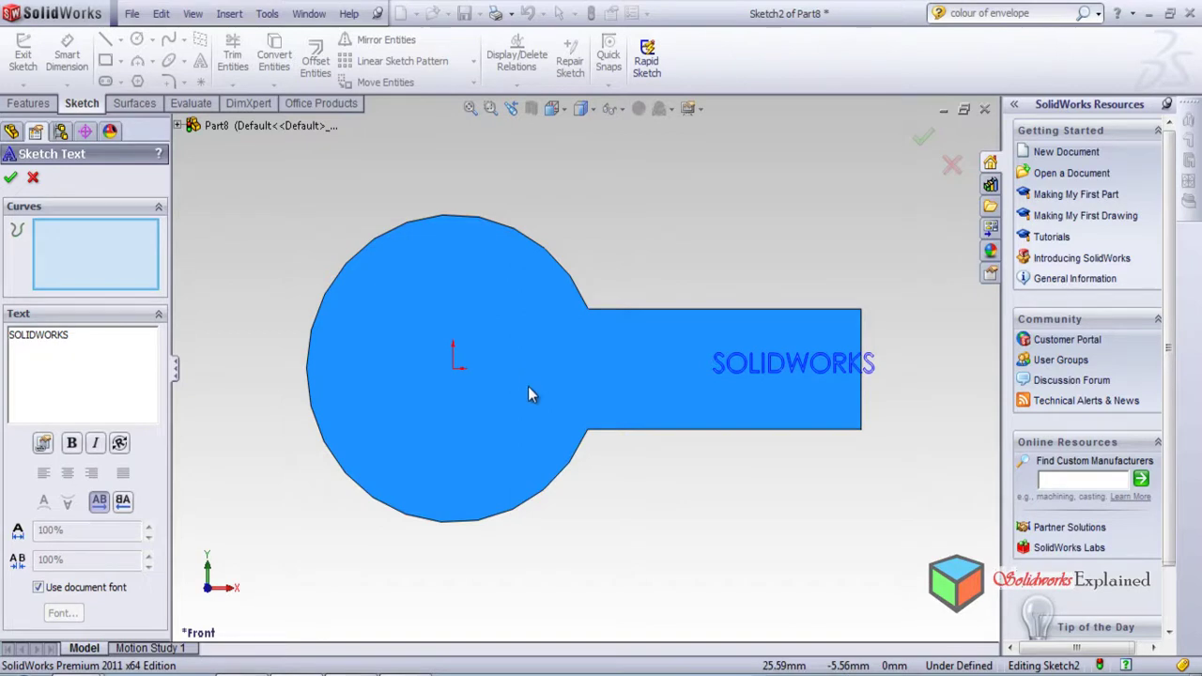
left_click(387, 244)
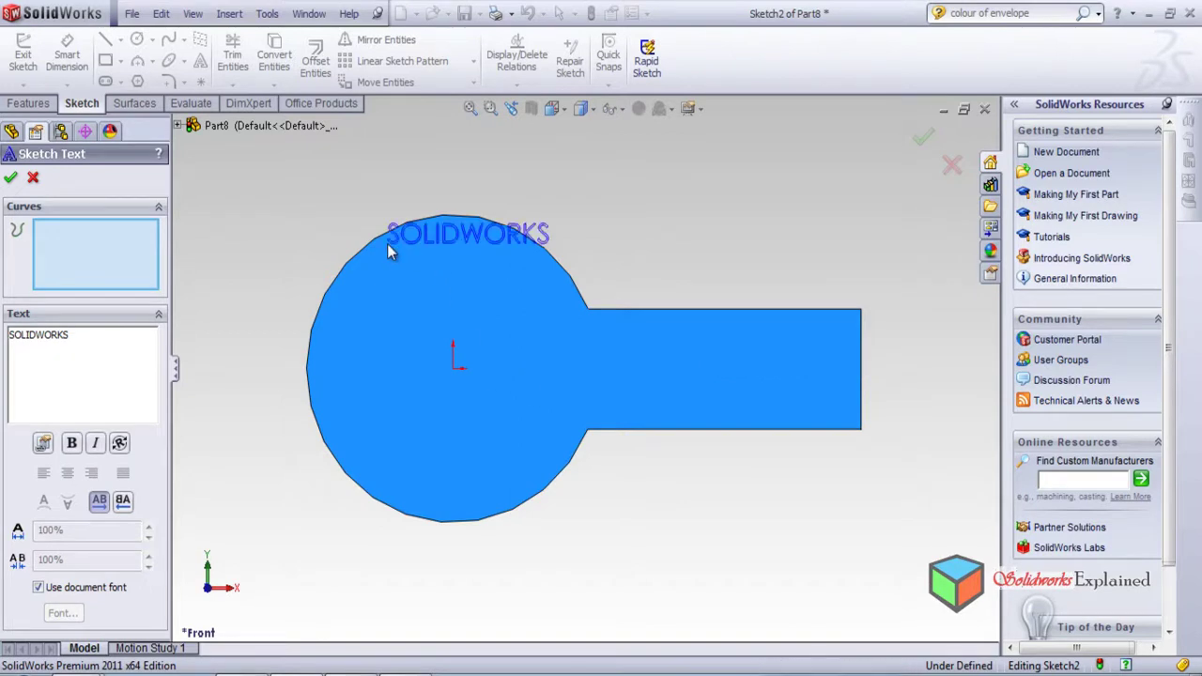
left_click(330, 404)
left_click(402, 495)
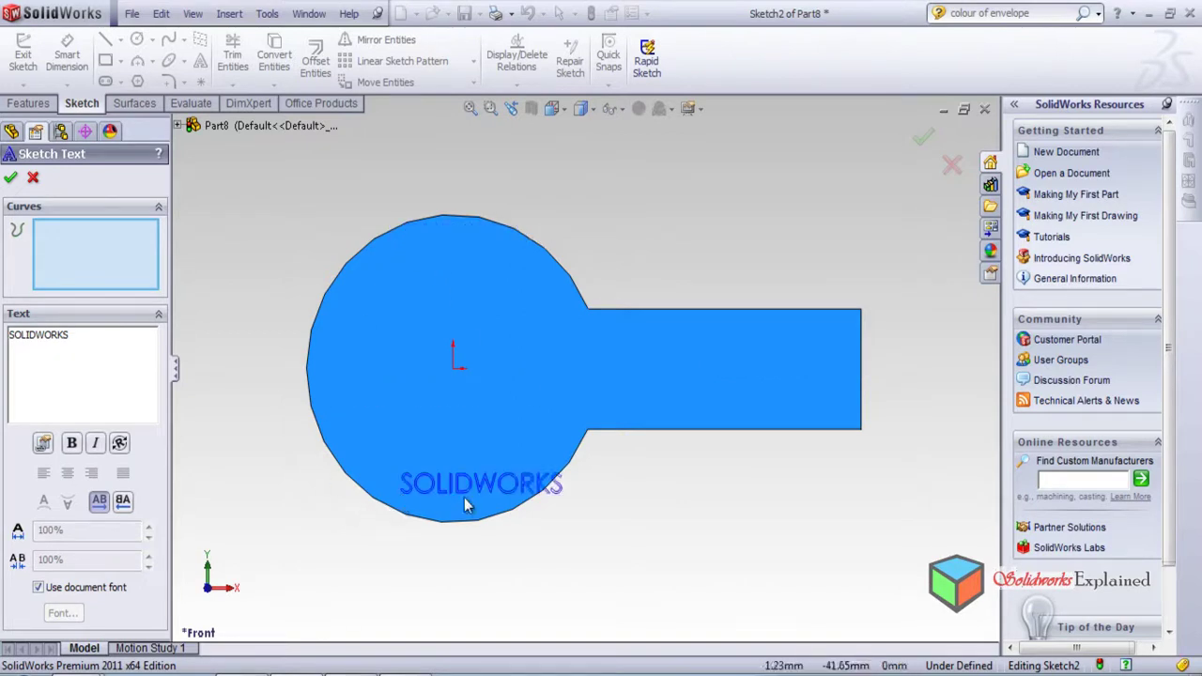
left_click(566, 450)
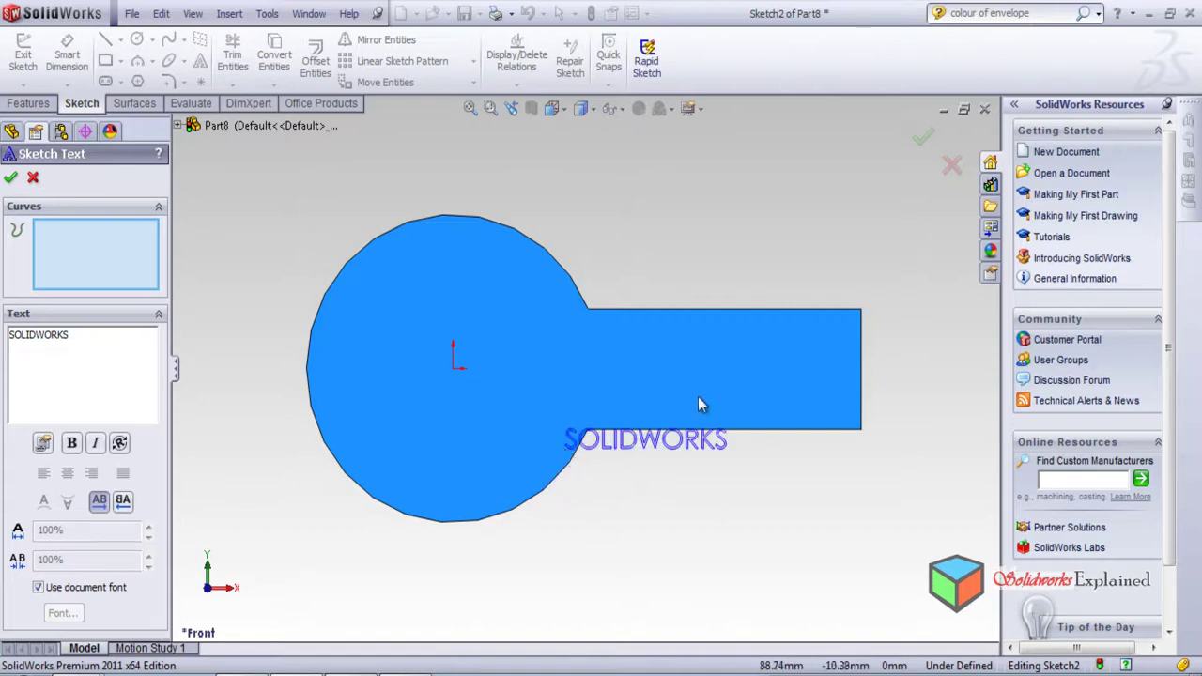
left_click(637, 365)
left_click(816, 322)
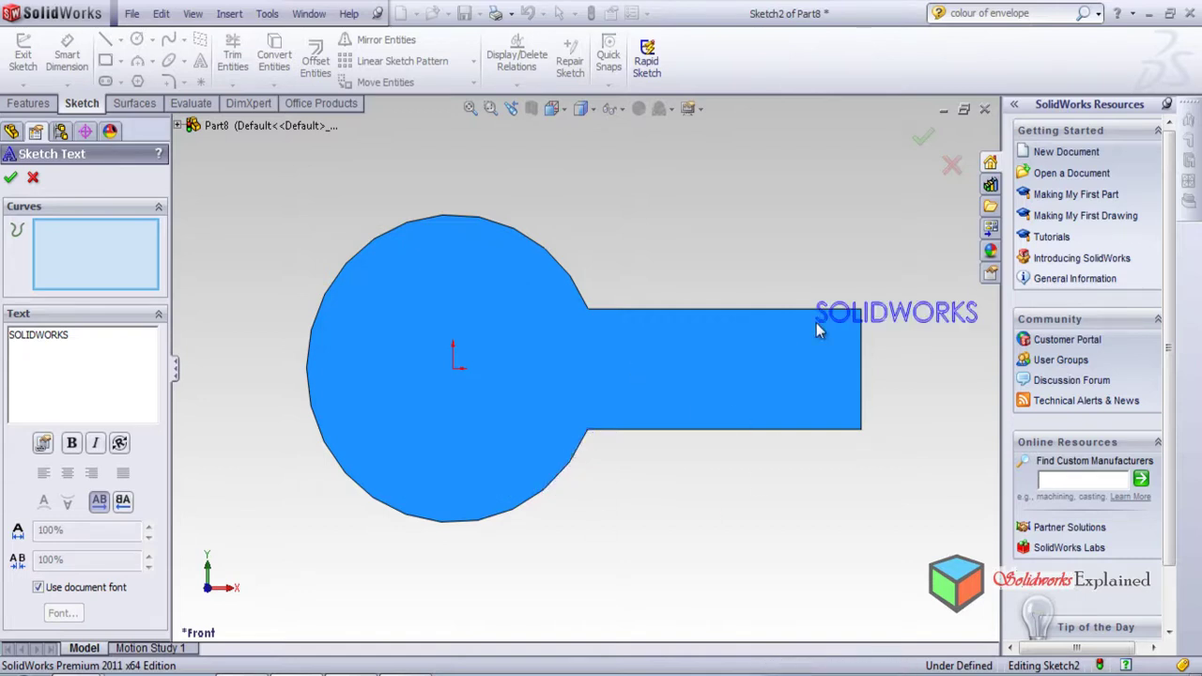
left_click(704, 241)
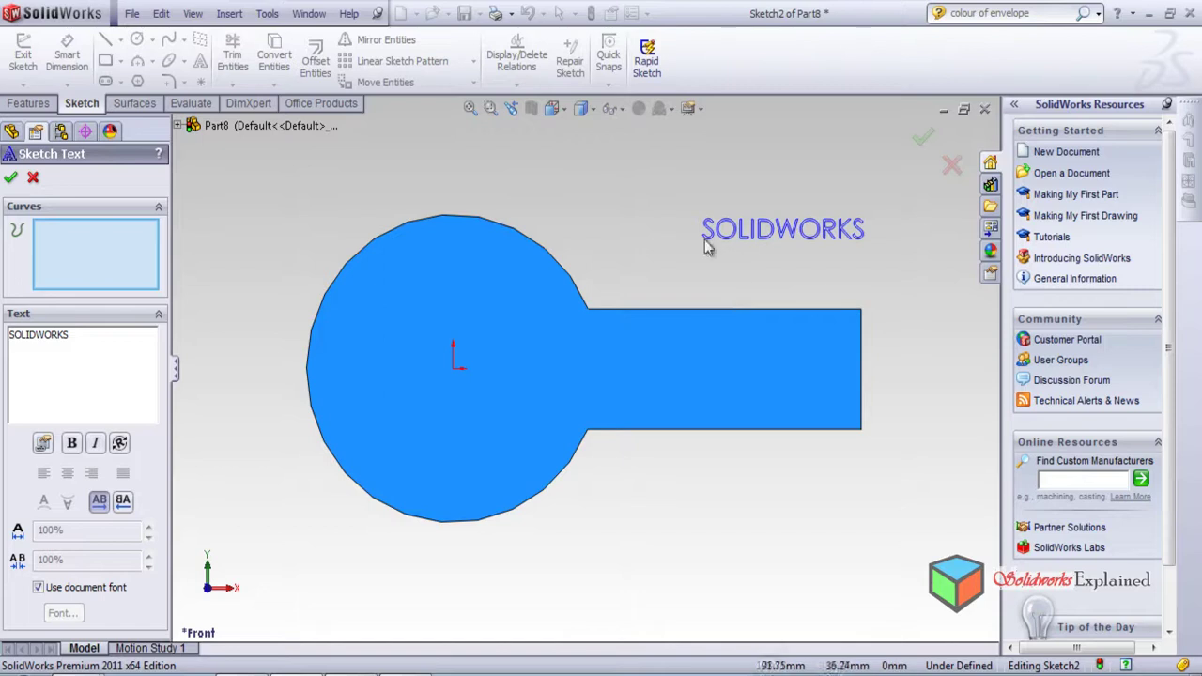
left_click(507, 304)
left_click(505, 365)
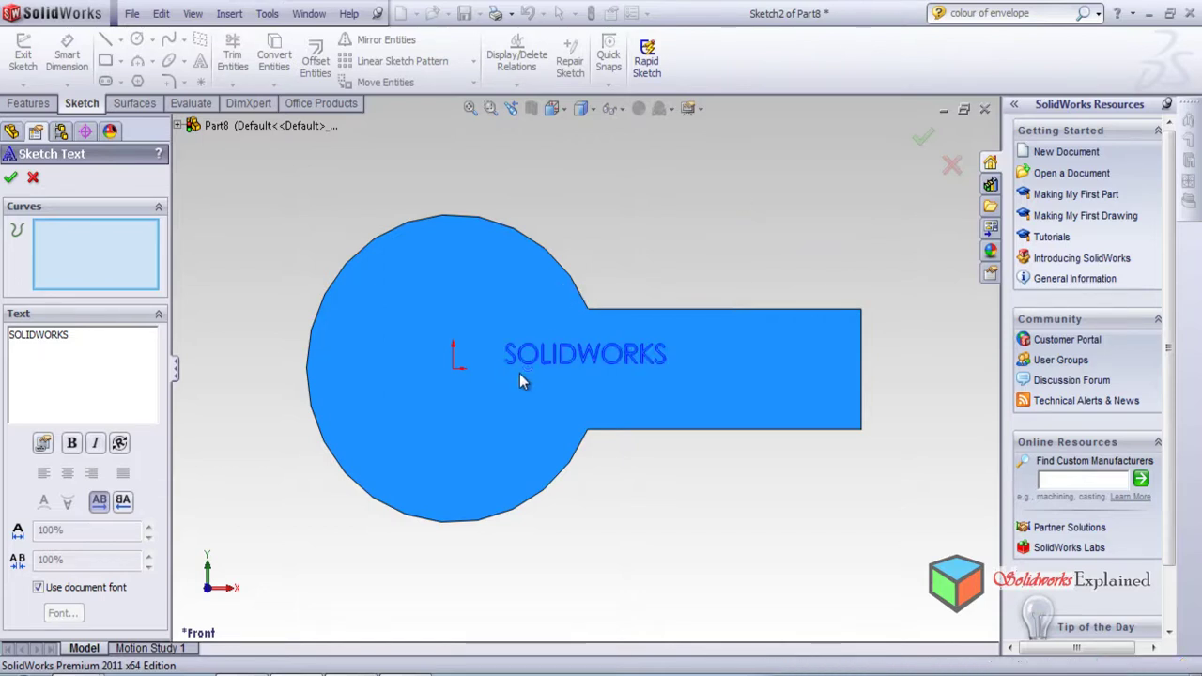
left_click(670, 426)
left_click(695, 267)
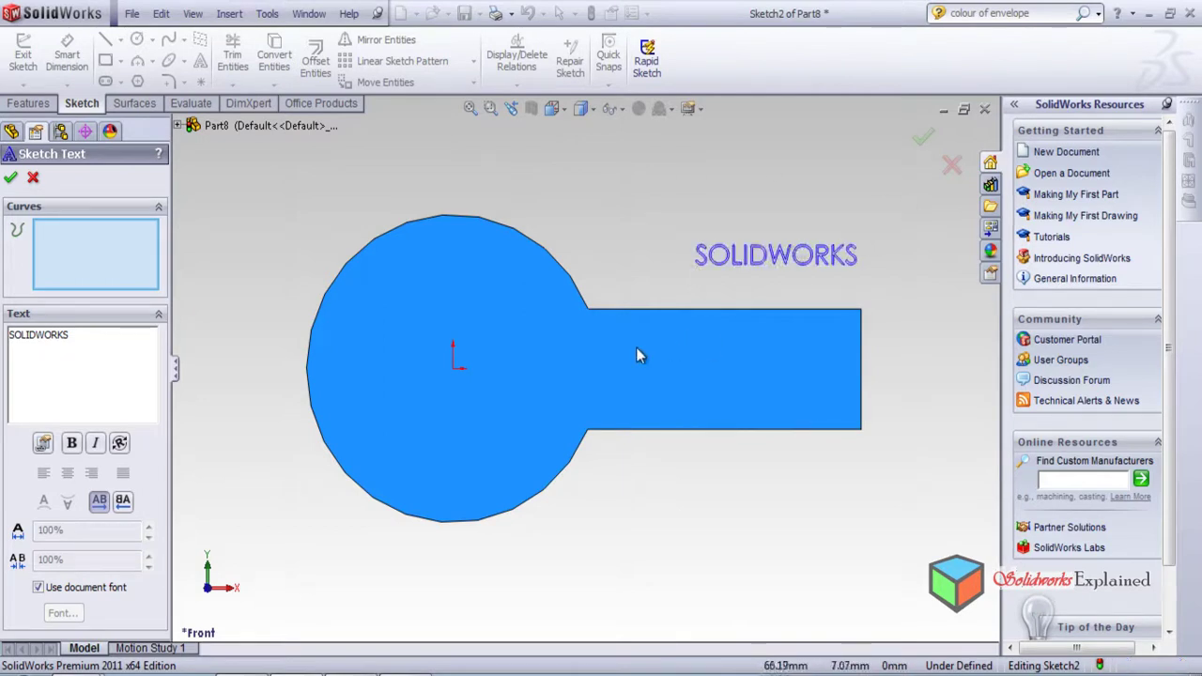
left_click(592, 345)
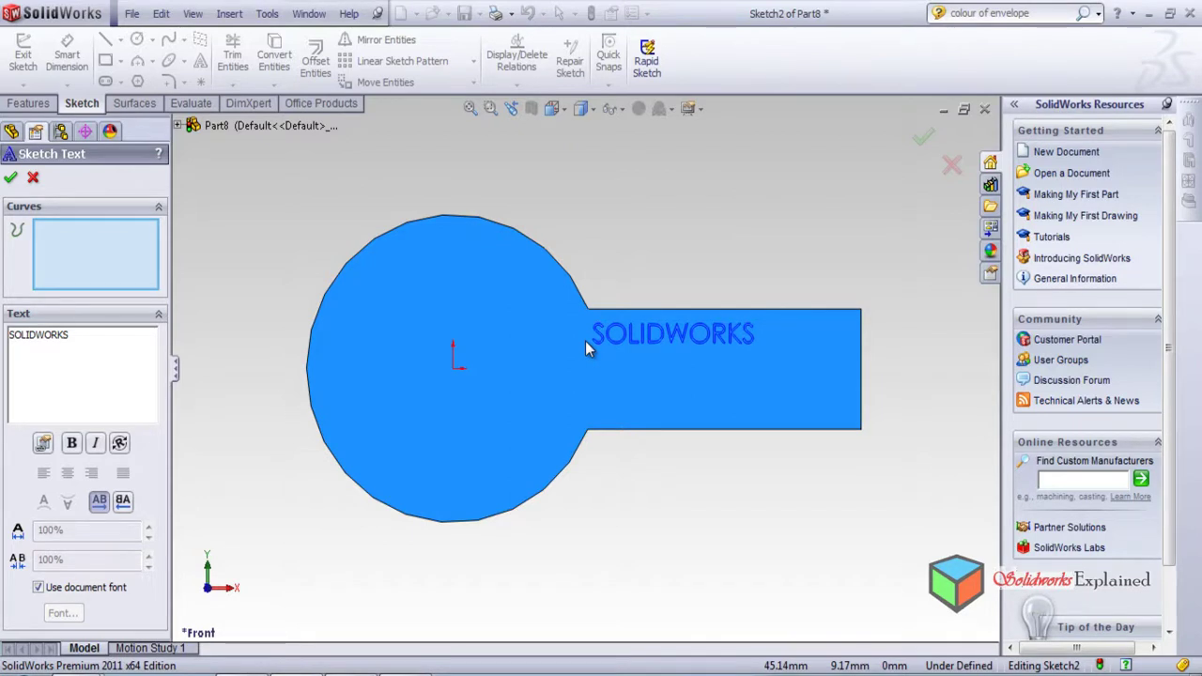
left_click(452, 317)
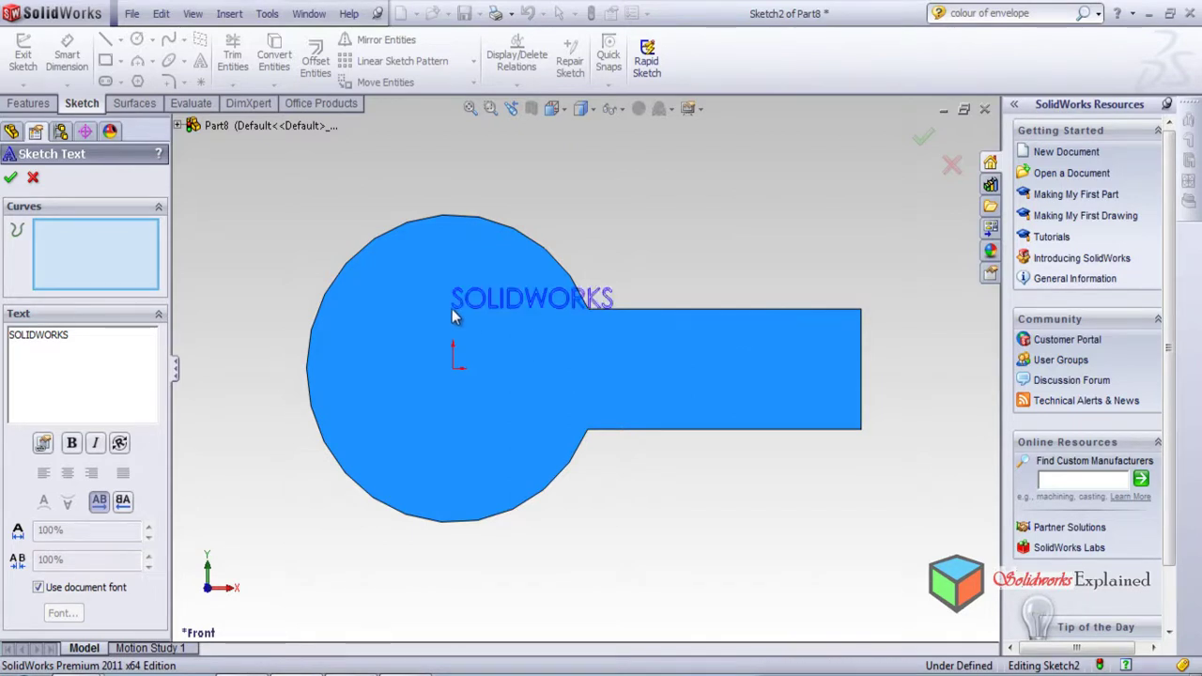
- Place the SOLIDWORKS text just above the rectangular arm's lower edge, starting near its junction with the circle
left_click(602, 340)
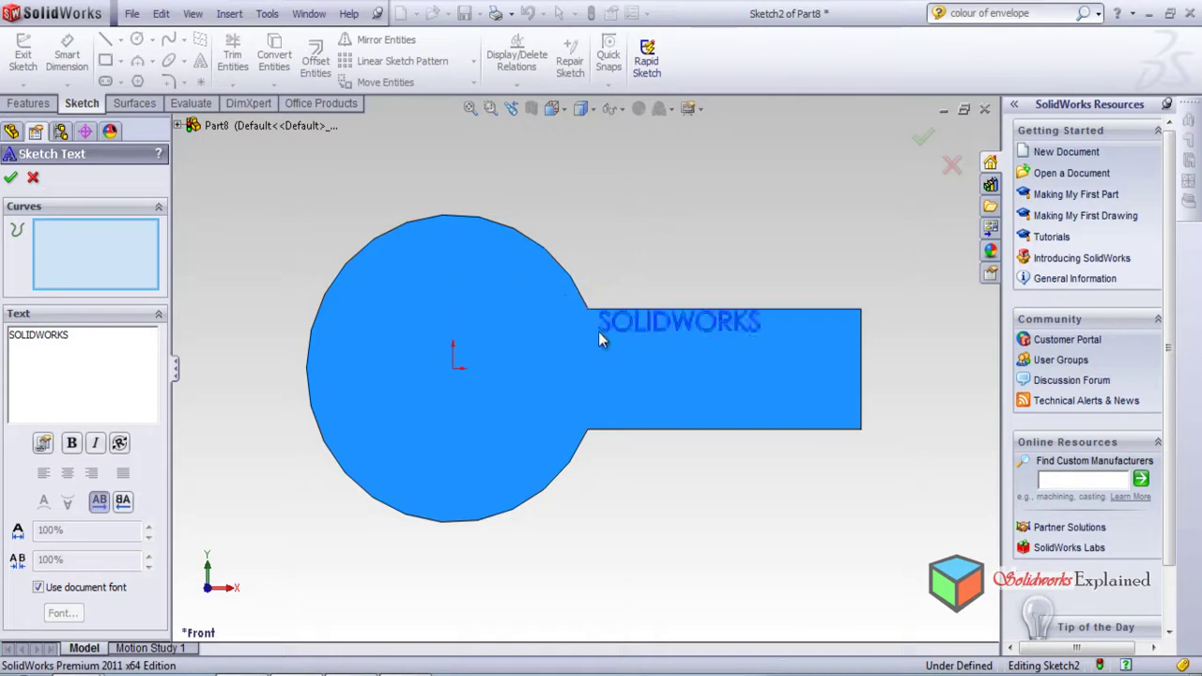
left_click(599, 394)
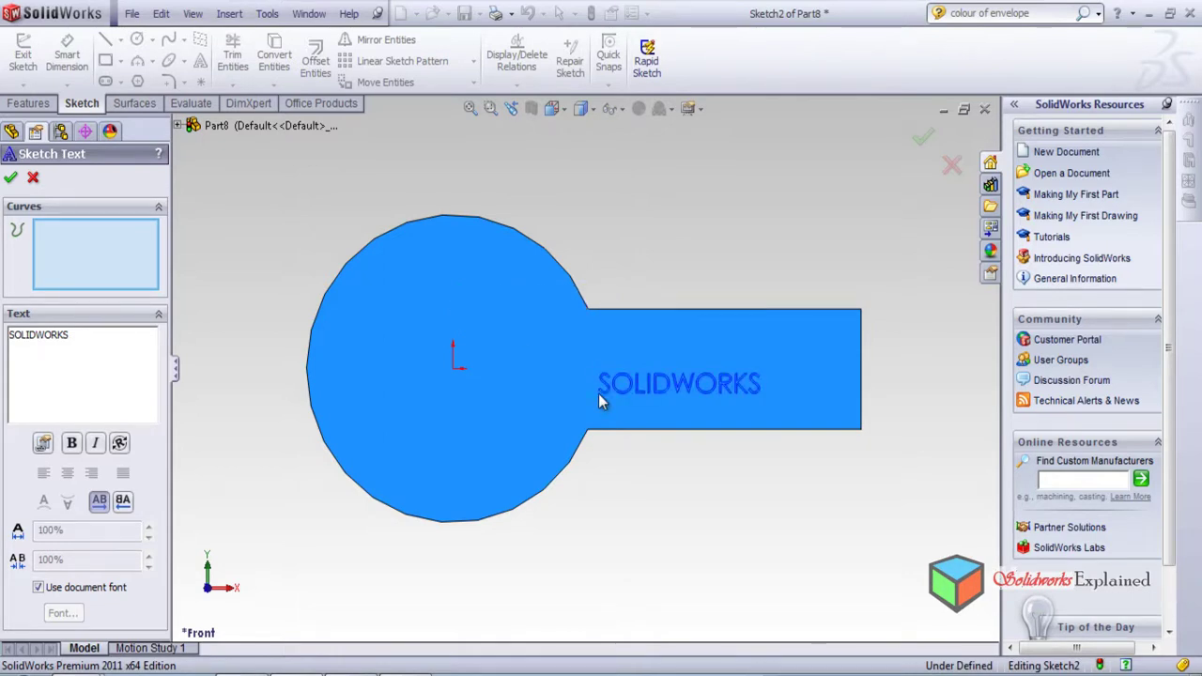
left_click(594, 413)
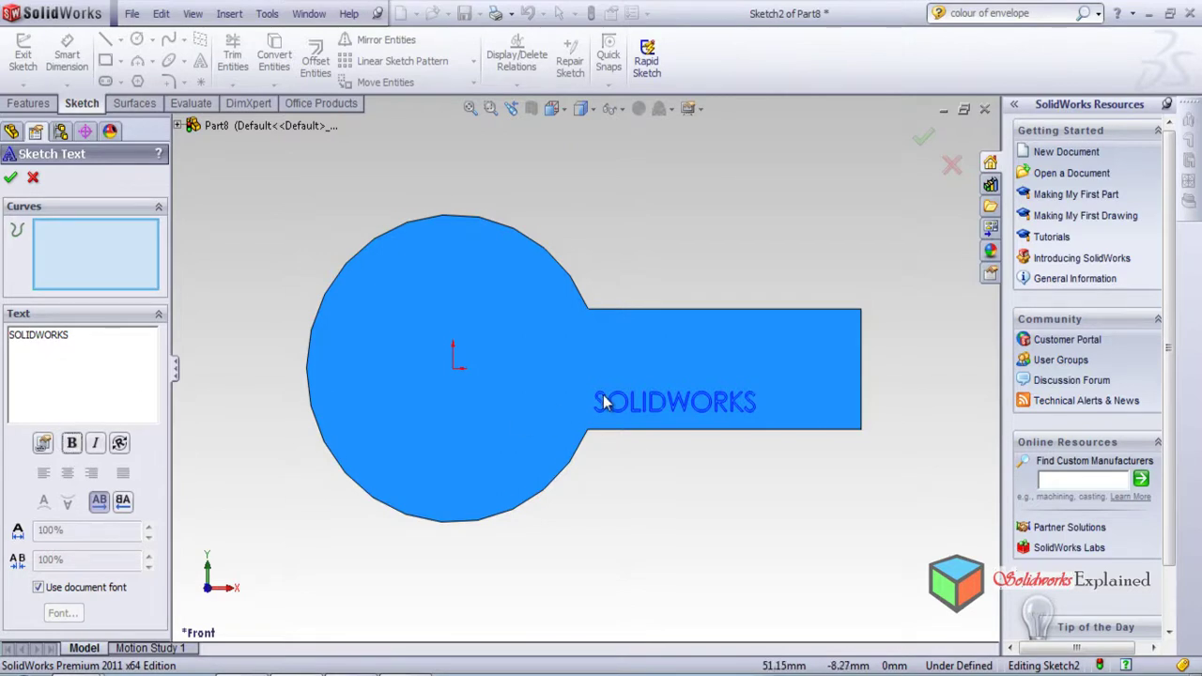
- Make the whole SOLIDWORKS sketch text bold and italic
double_click(81, 339)
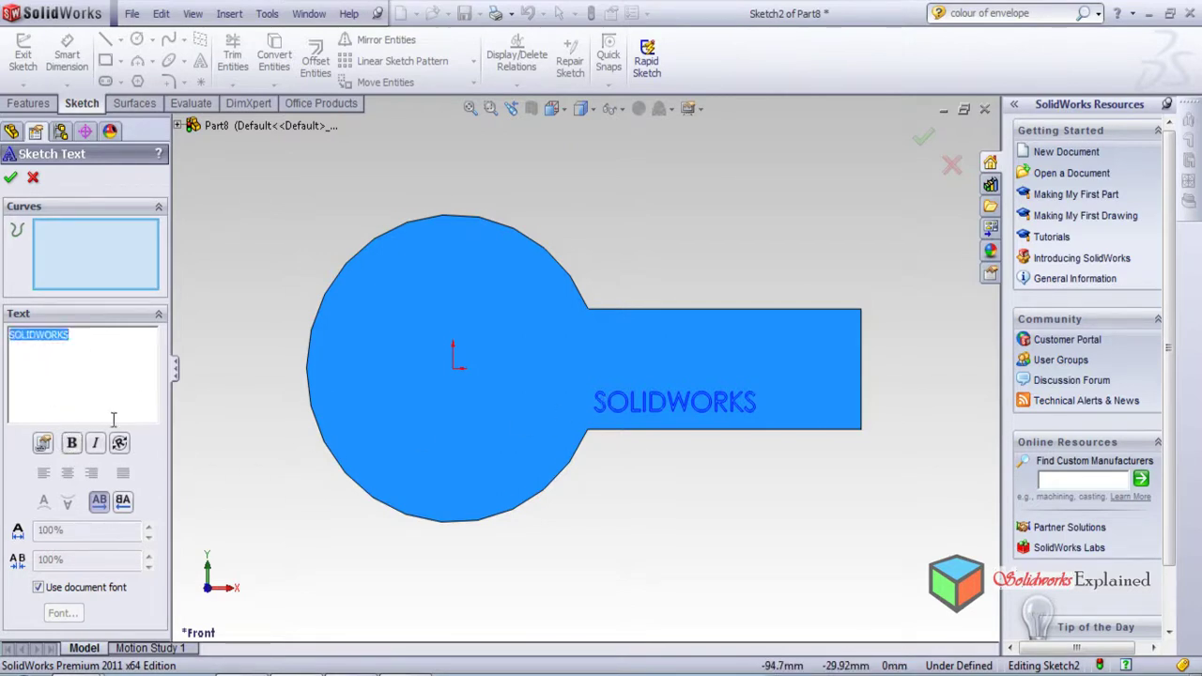
left_click(72, 445)
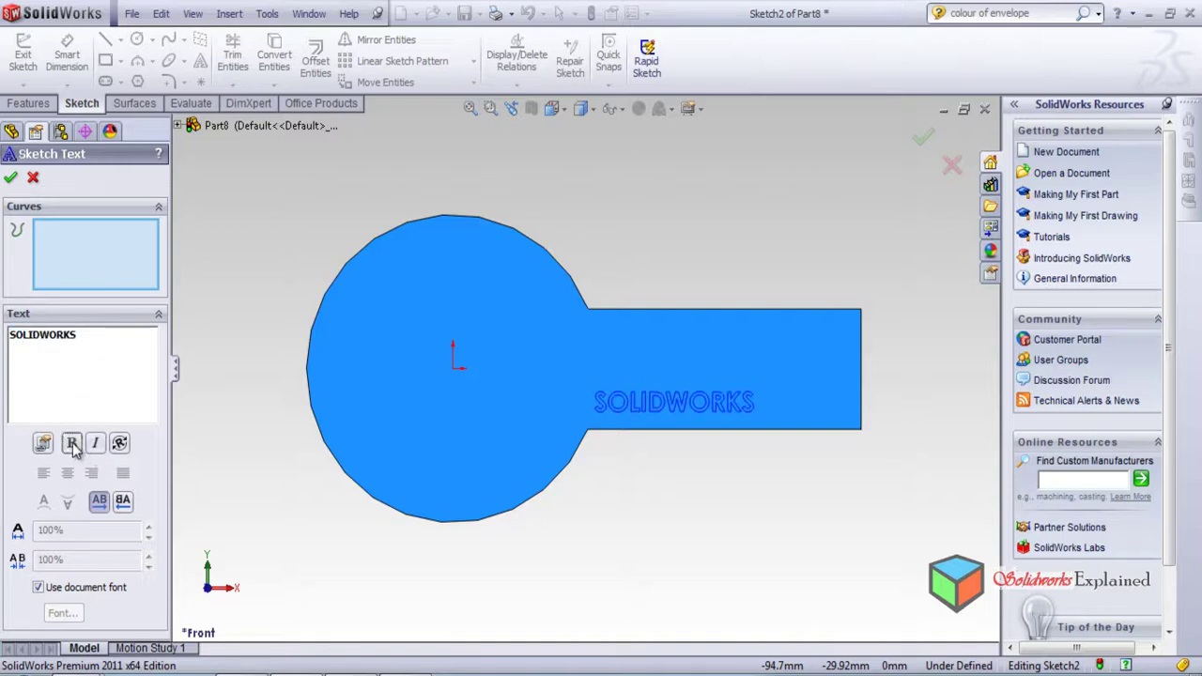
left_click(72, 444)
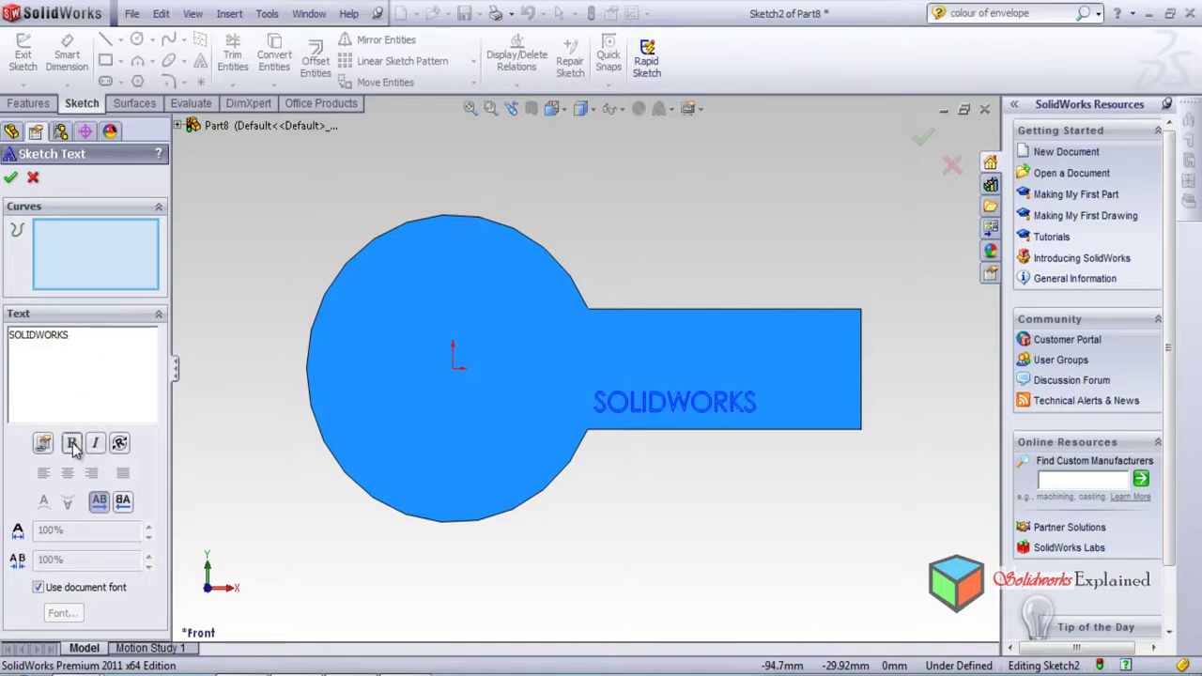
left_click(72, 444)
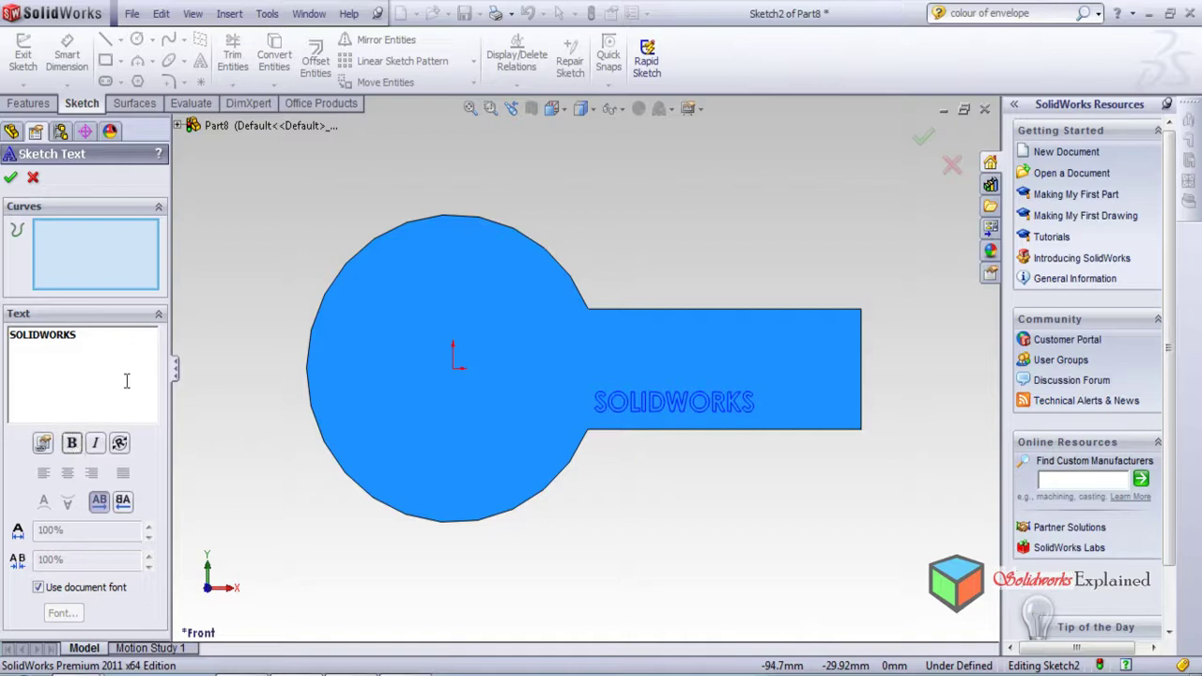
left_click(95, 445)
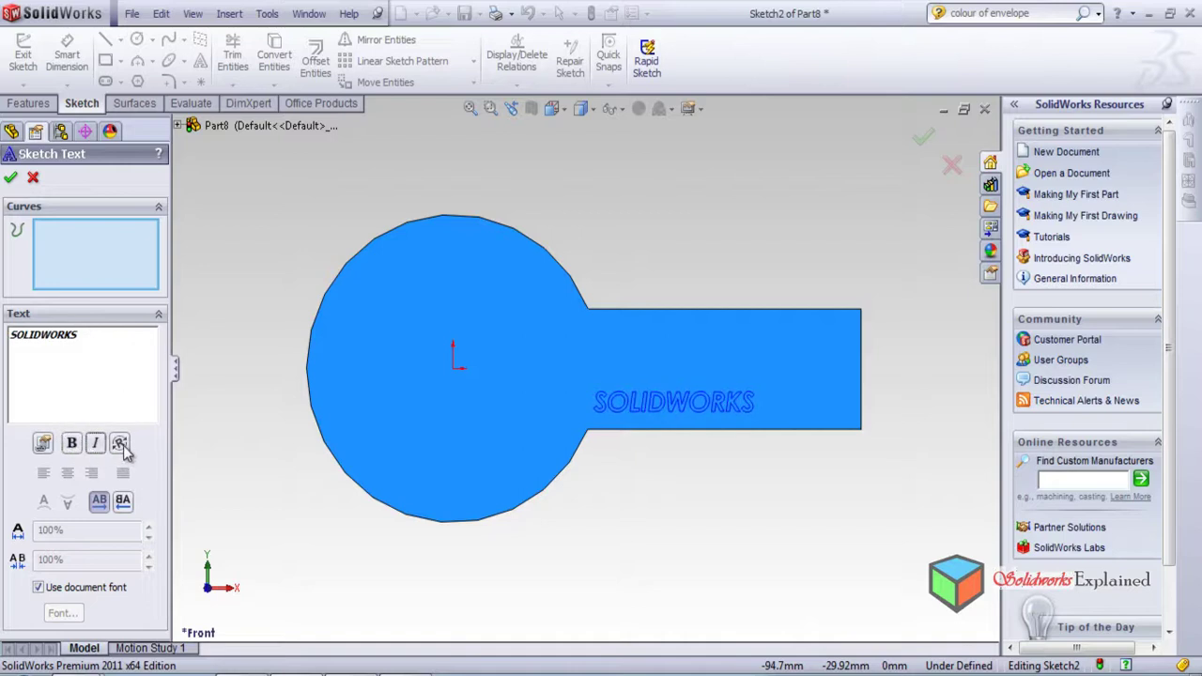
- Try rotating the SOLIDWORKS characters with the rotation tag at 30, 60, 90, 180 and 45 degrees
left_click(120, 444)
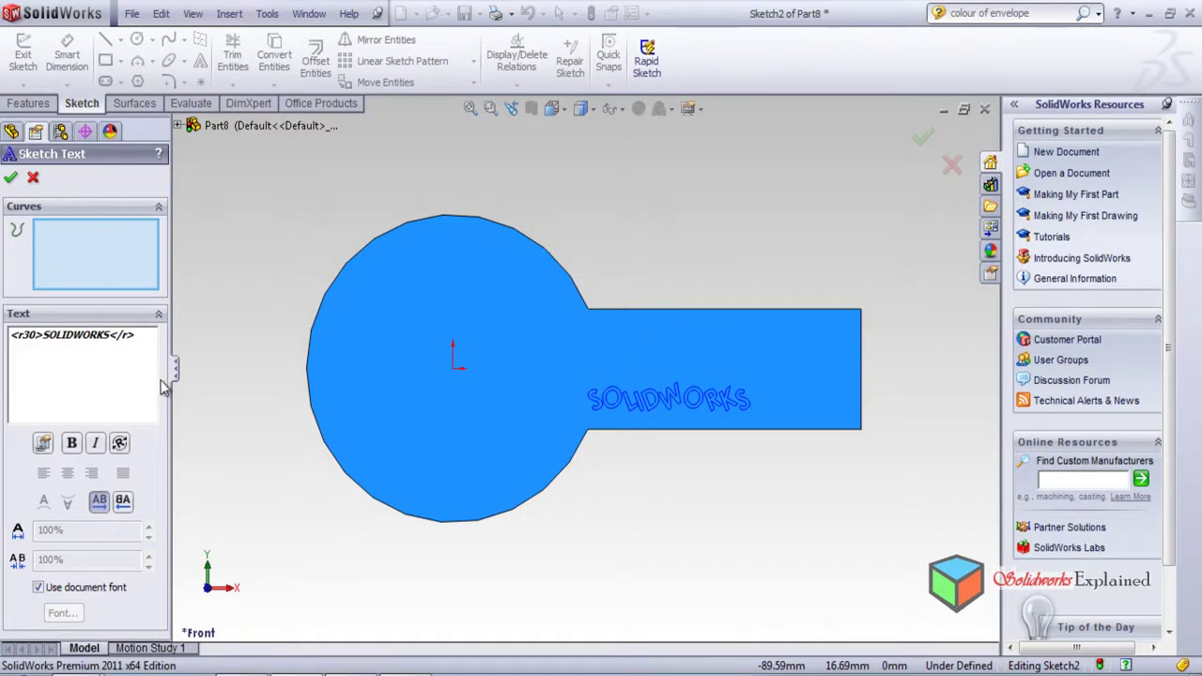
key("BackSpace")
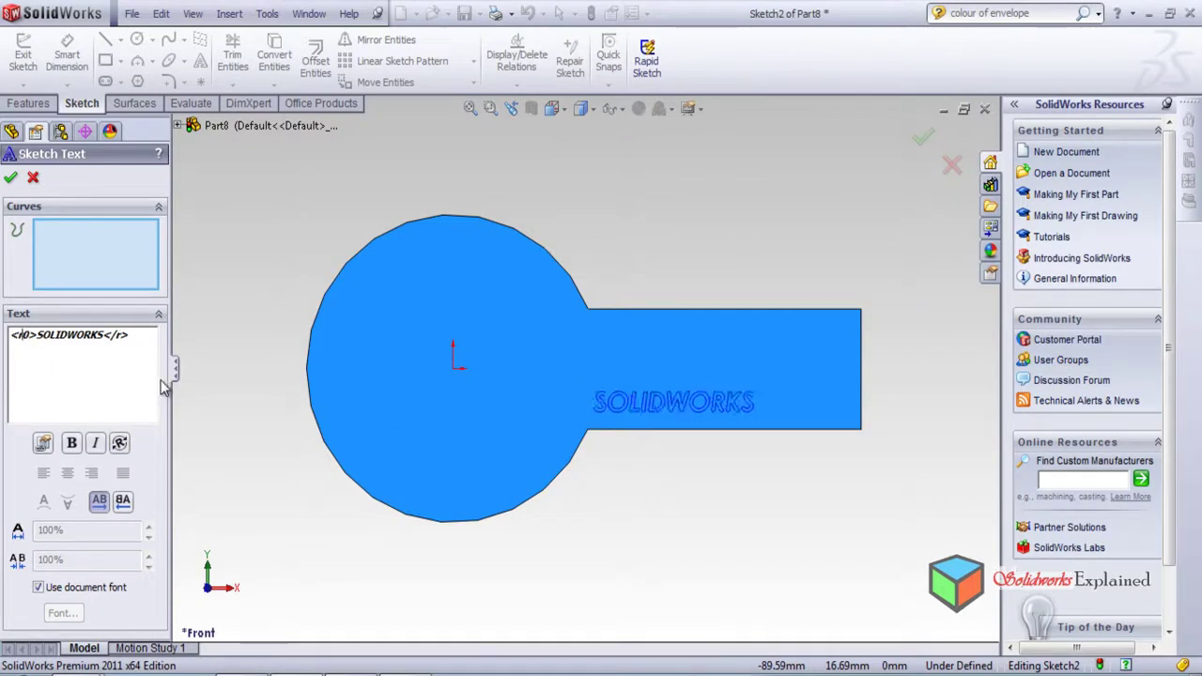
type("6")
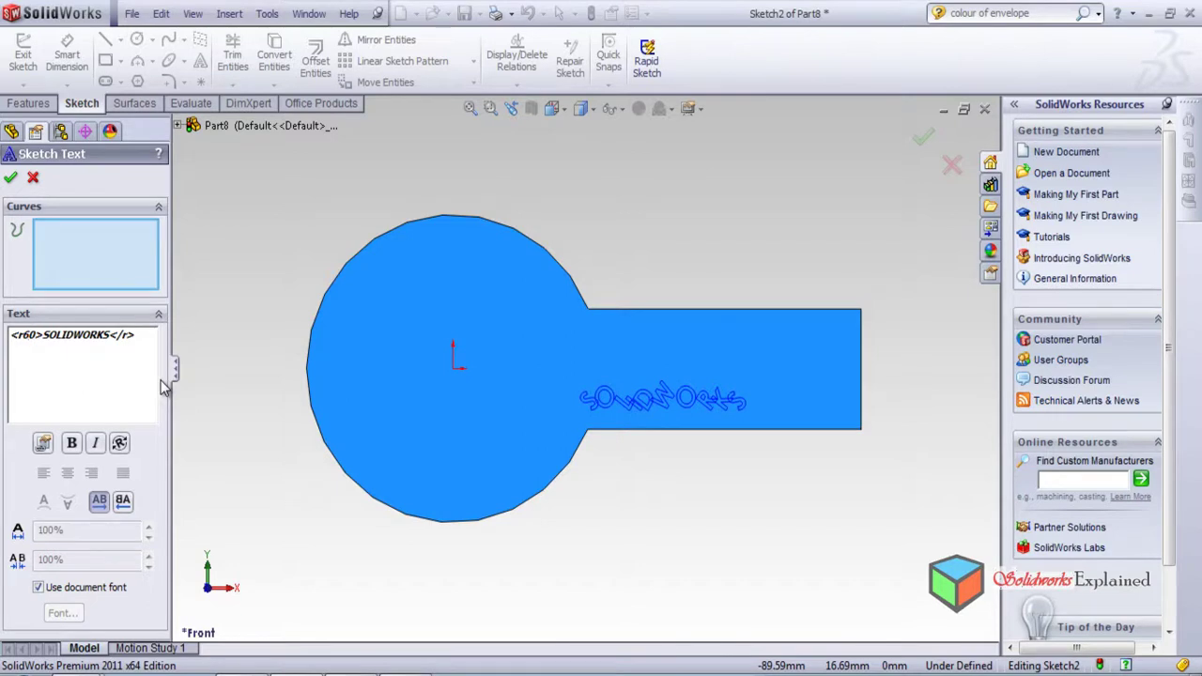
key("BackSpace")
type("9")
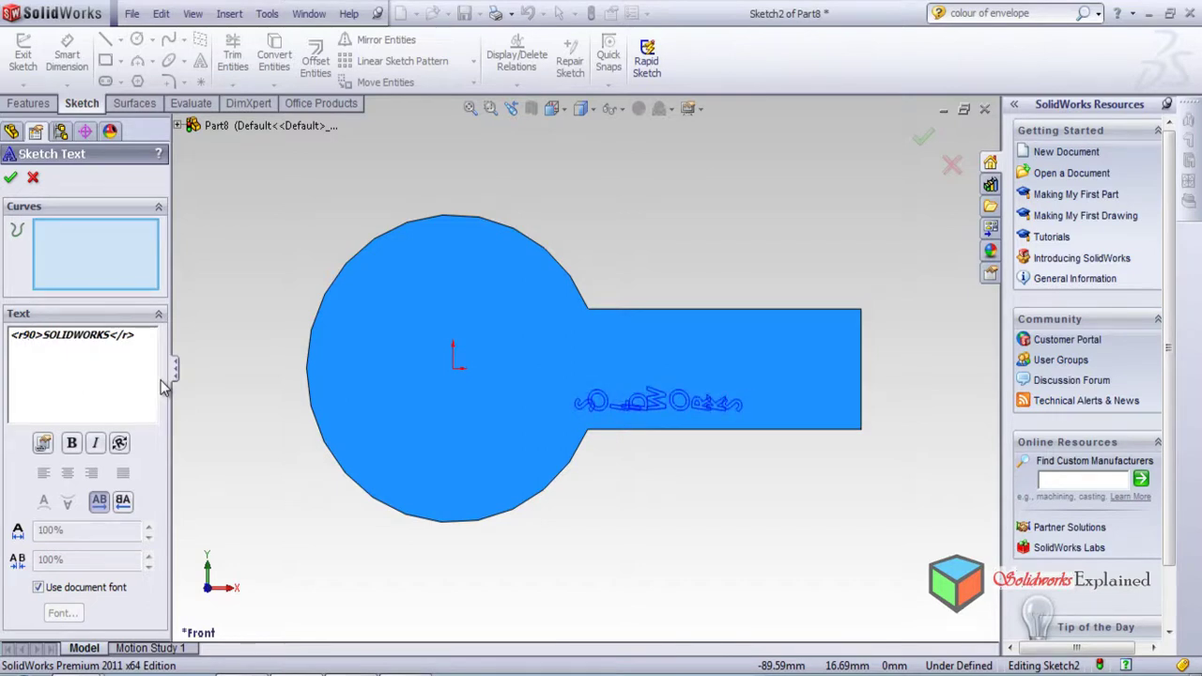
key("BackSpace")
type("18")
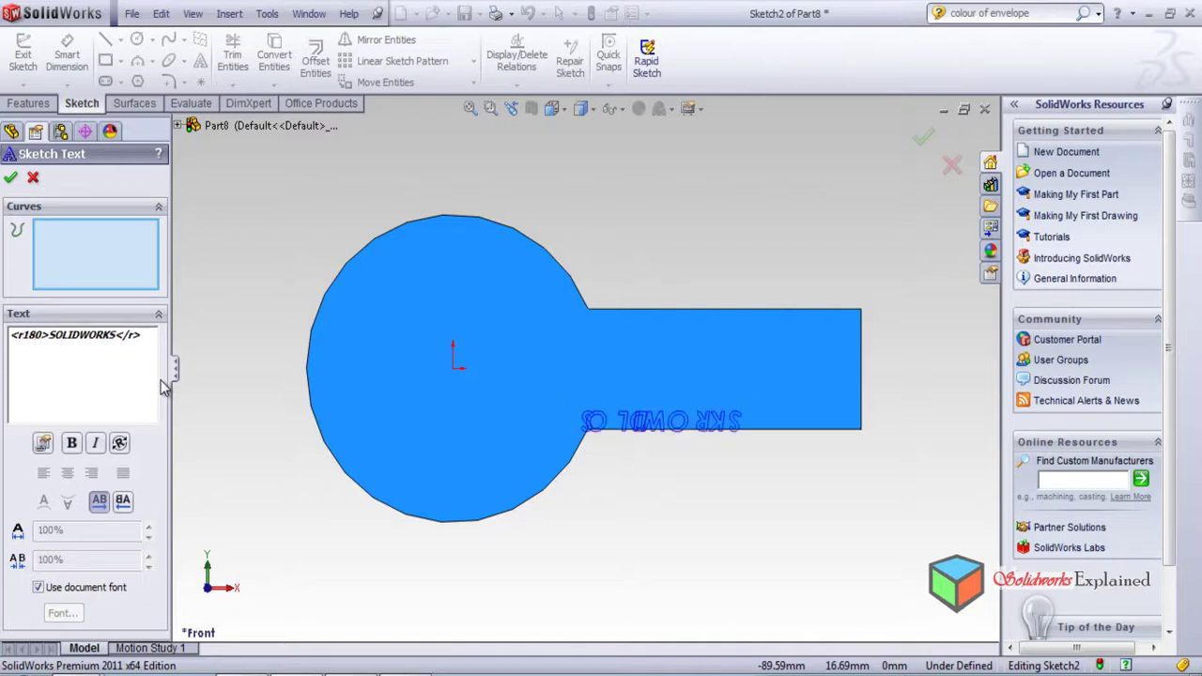
key("BackSpace")
key("BackSpace")
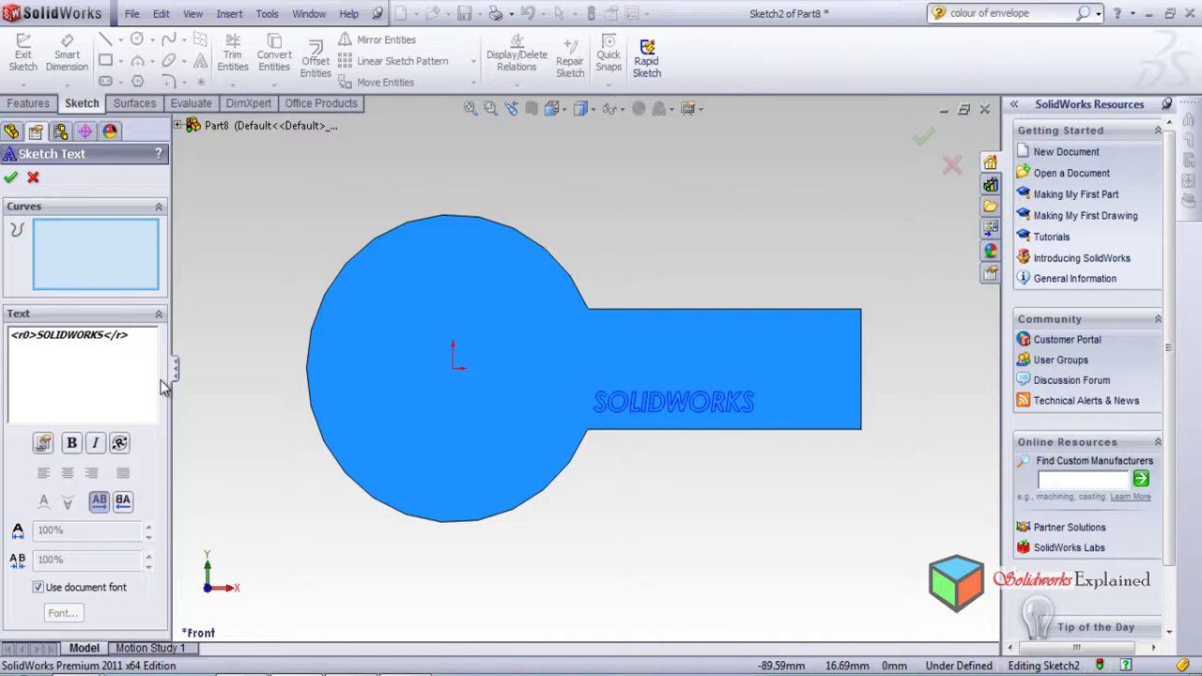
type("45")
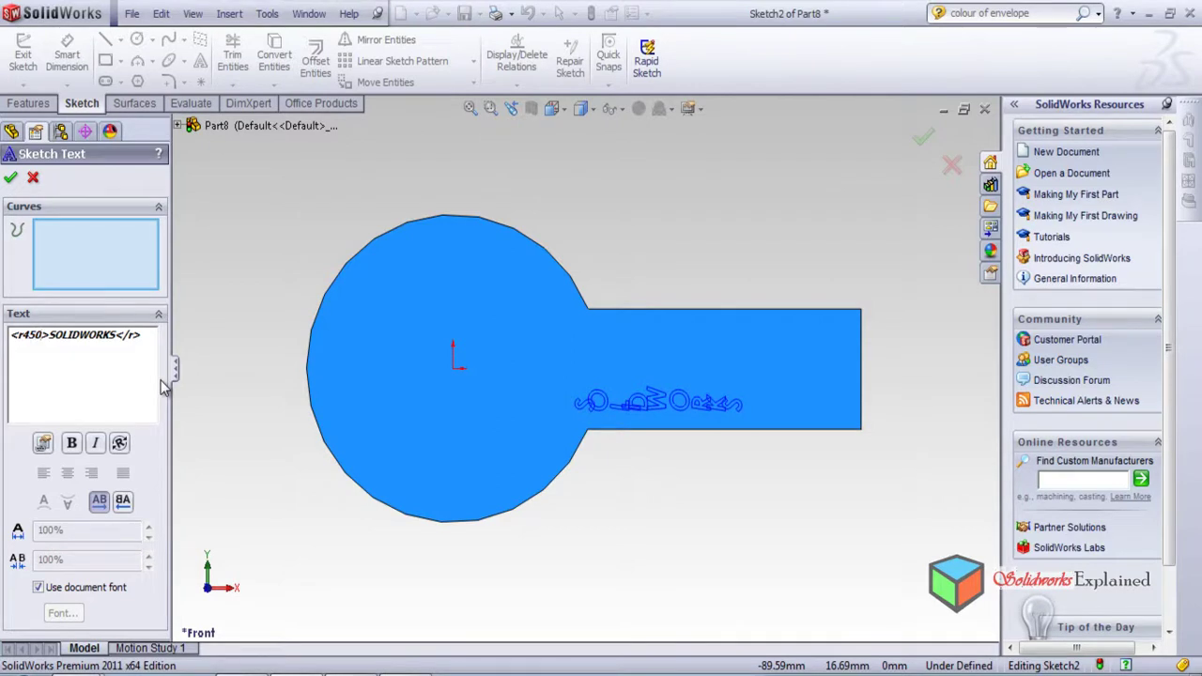
key("Delete")
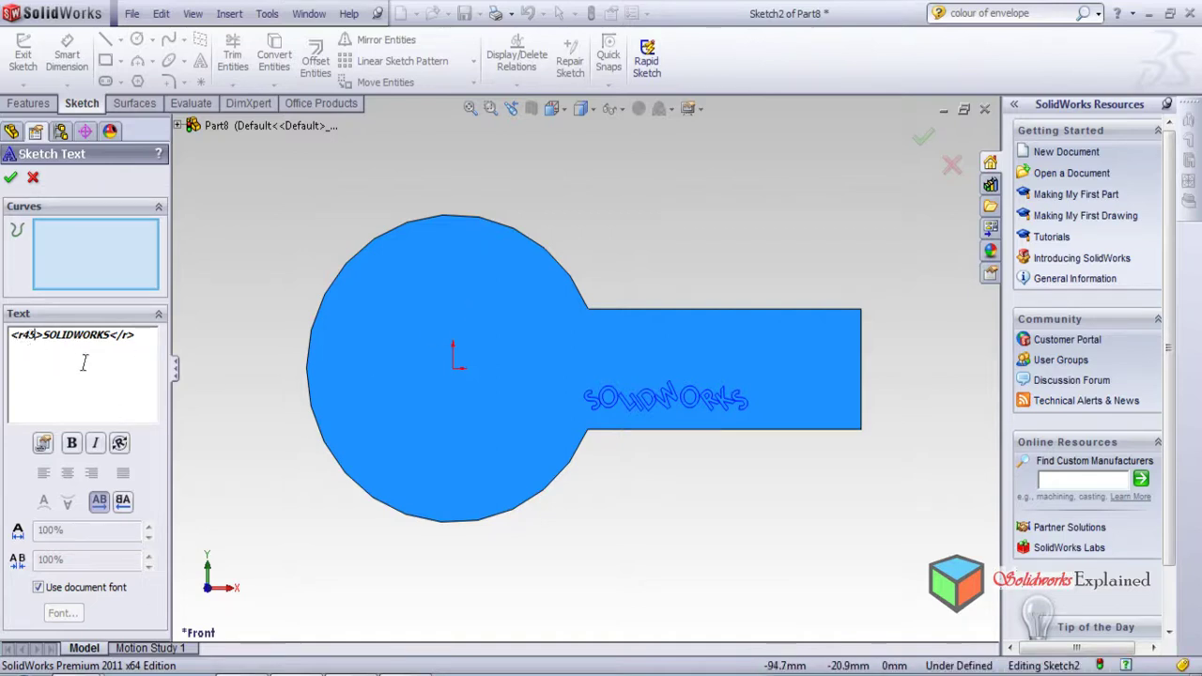
- Clear the angle from the text's rotation tag, keeping the tag and text on a single line
key("BackSpace")
key("BackSpace")
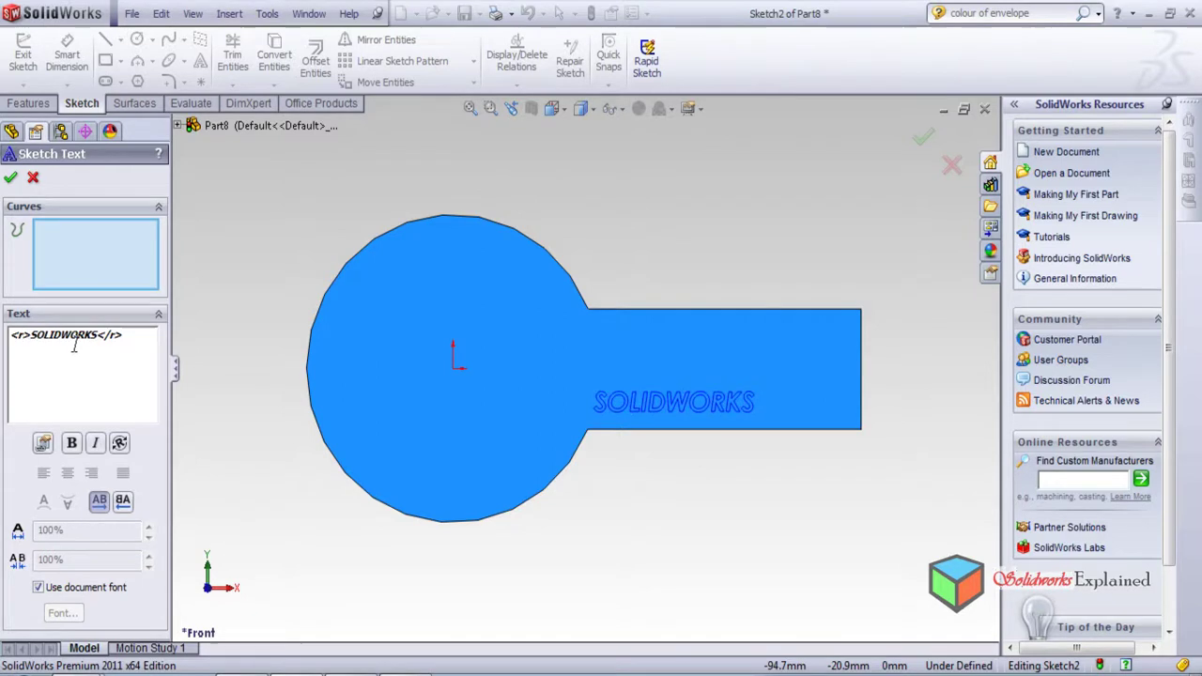
key("Return")
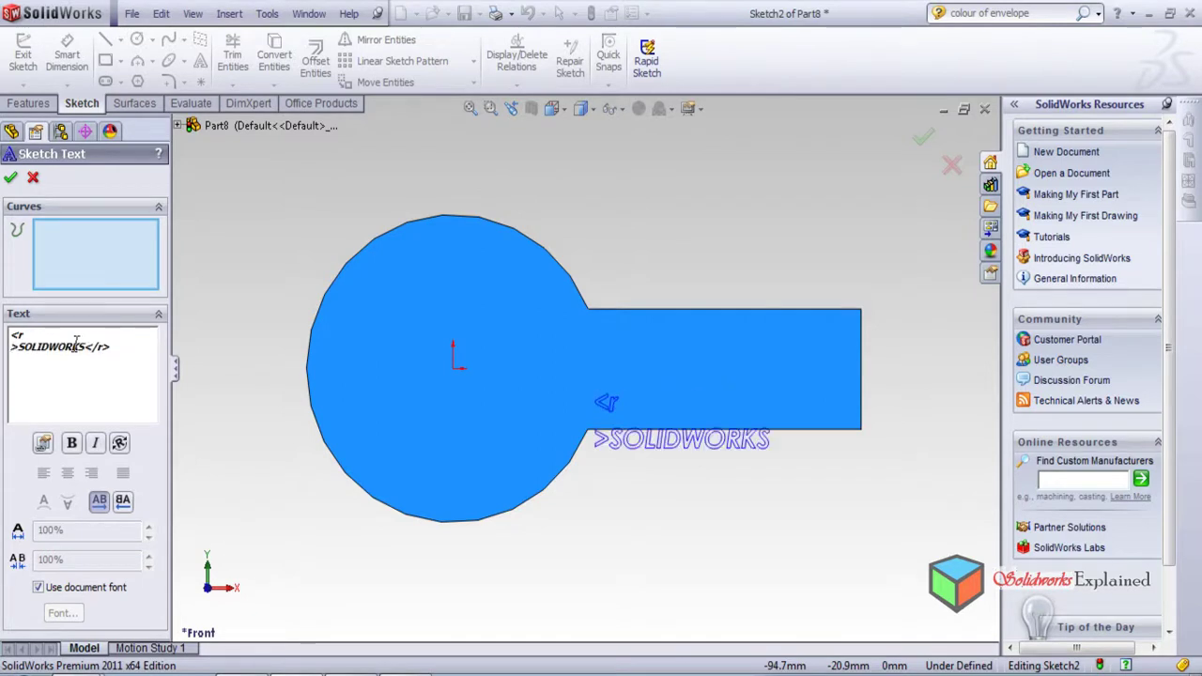
key("BackSpace")
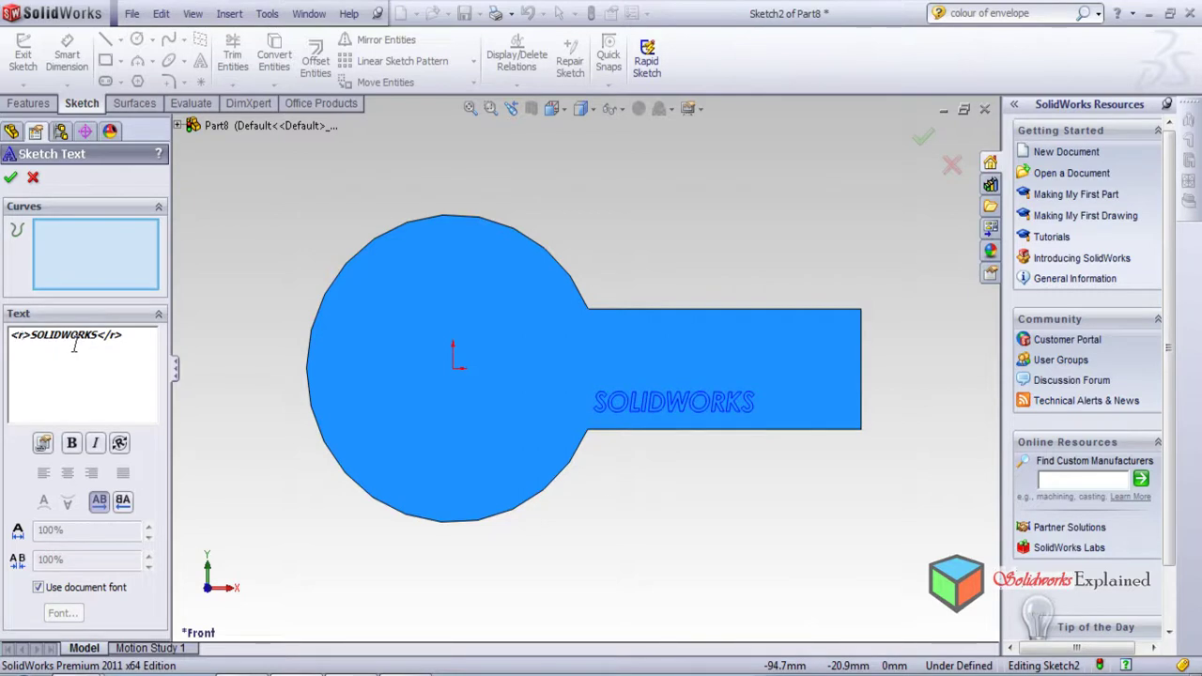
- Remove the bold and italic formatting from the whole SOLIDWORKS sketch text
key("End")
key("ctrl+a")
left_click(73, 447)
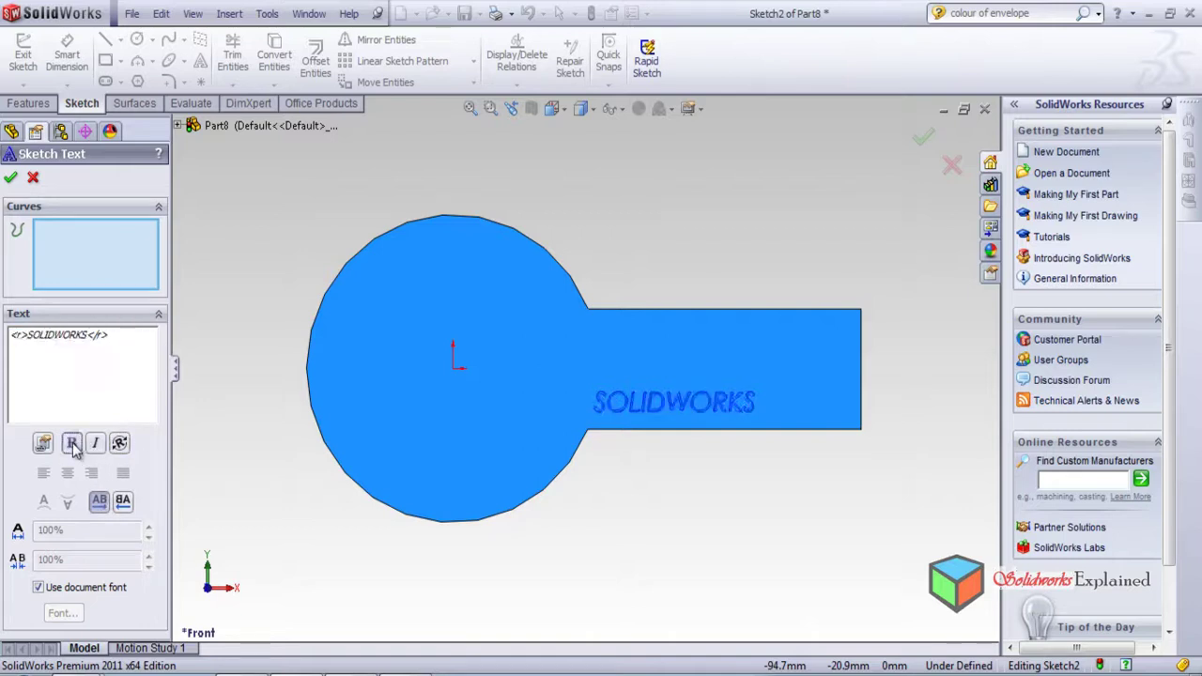
left_click(95, 444)
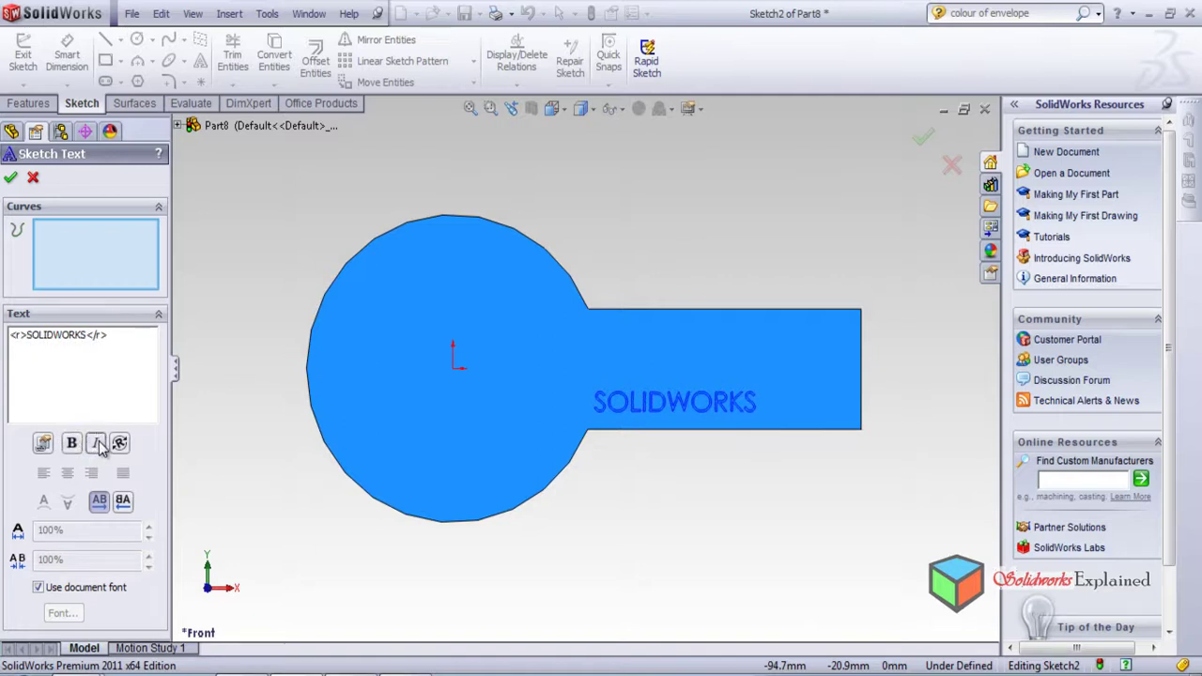
left_click(127, 378)
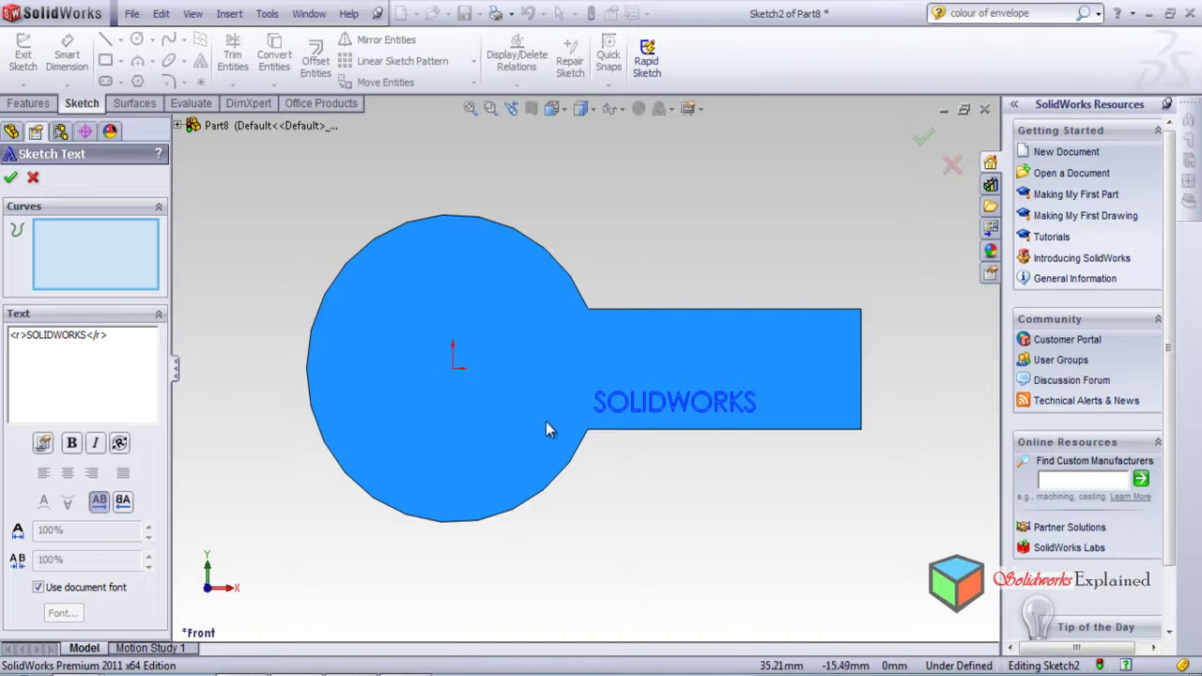
- Try positions for the SOLIDWORKS text along the arm, ending just below its upper edge, and flip the text horizontally and back
left_click(613, 352)
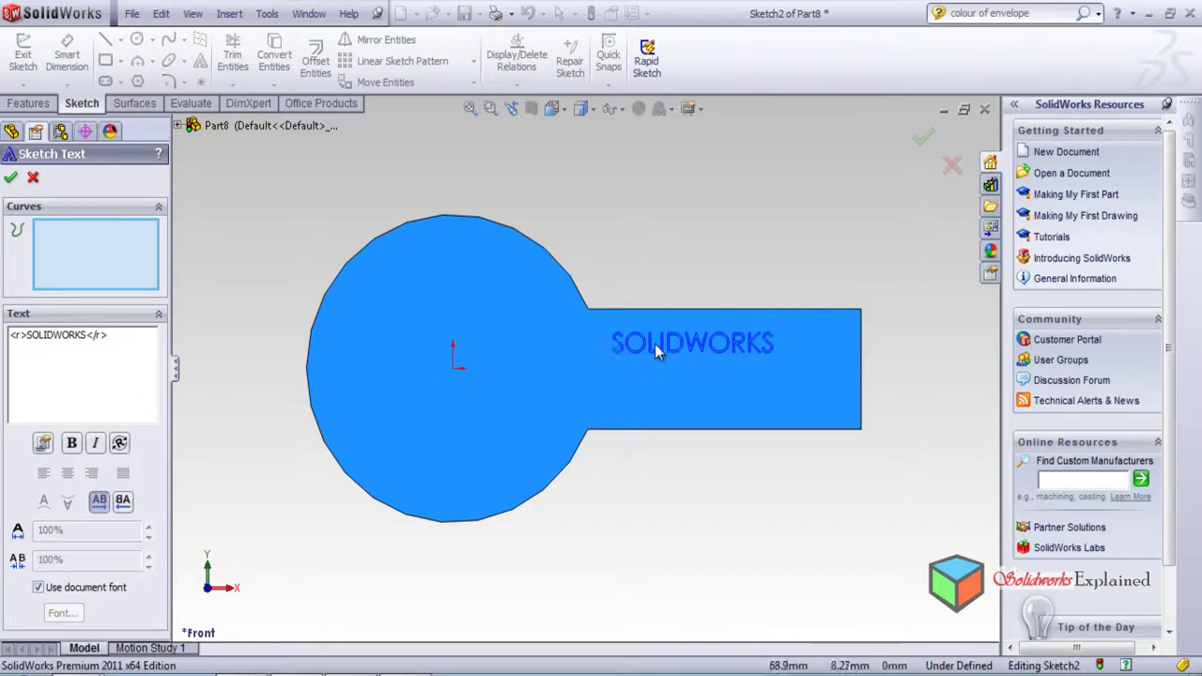
left_click(655, 344)
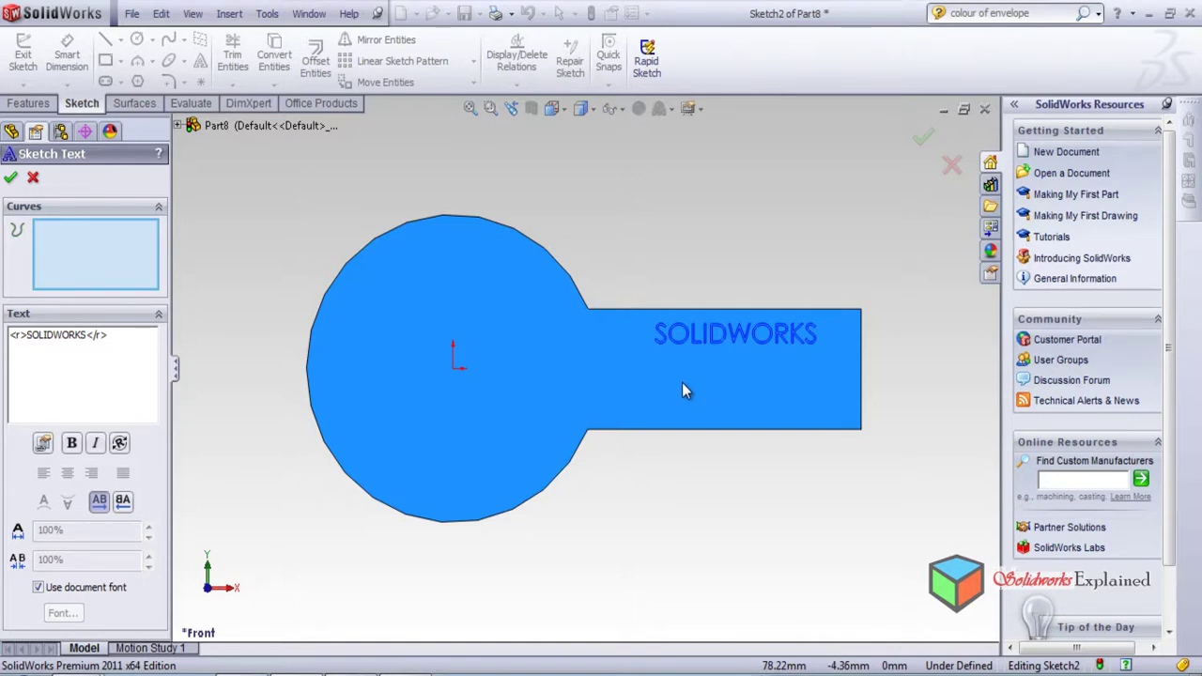
left_click(600, 329)
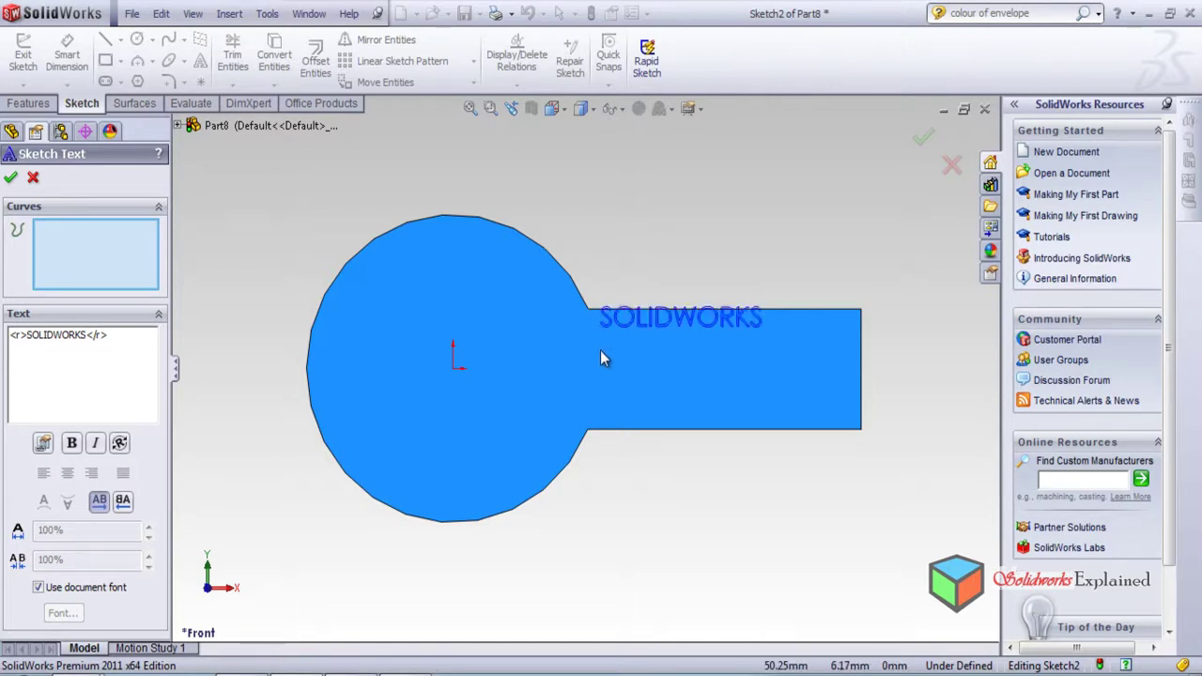
left_click(600, 350)
left_click(609, 366)
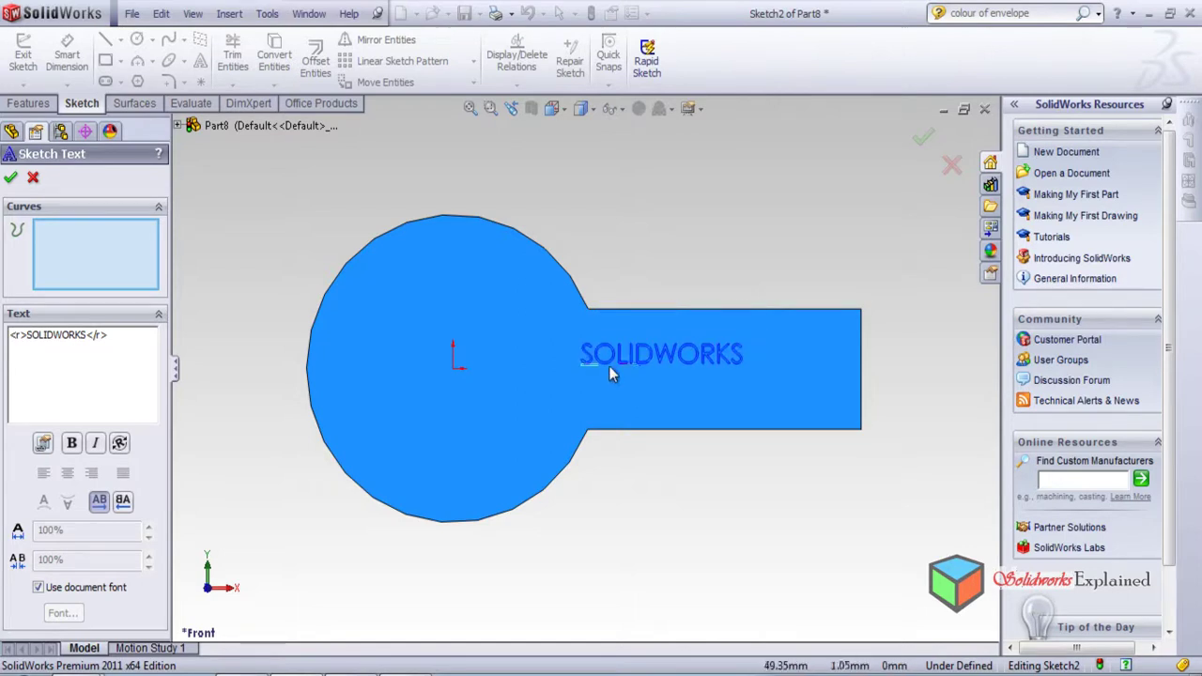
left_click(608, 336)
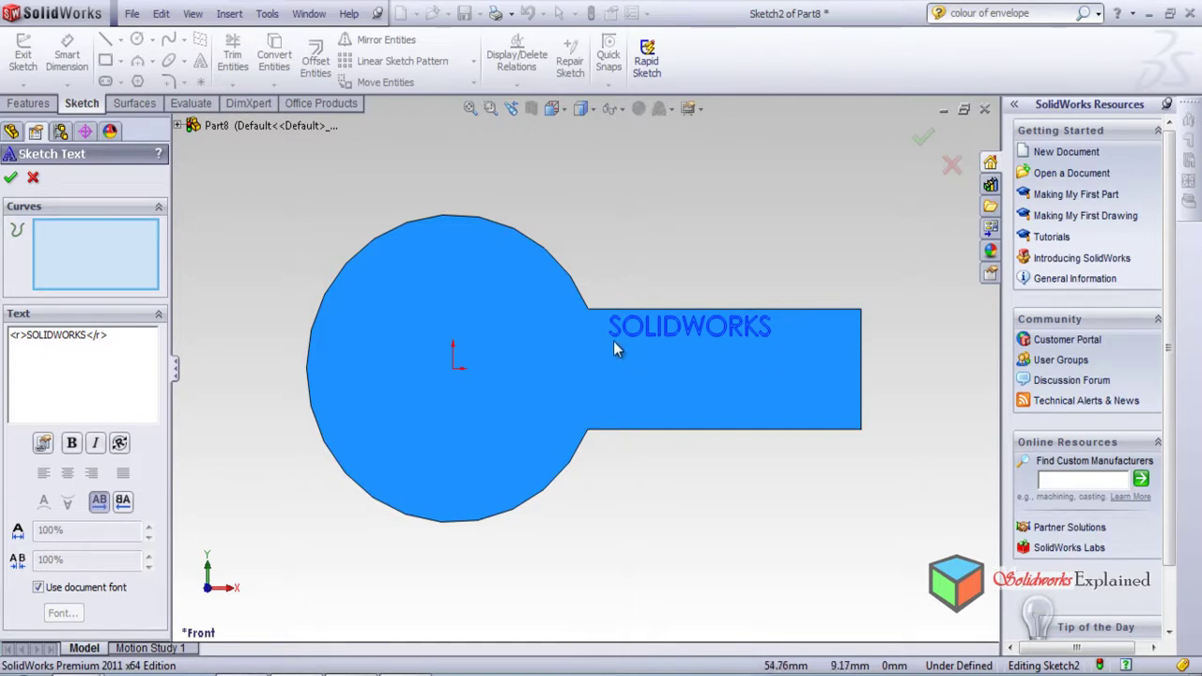
left_click(123, 504)
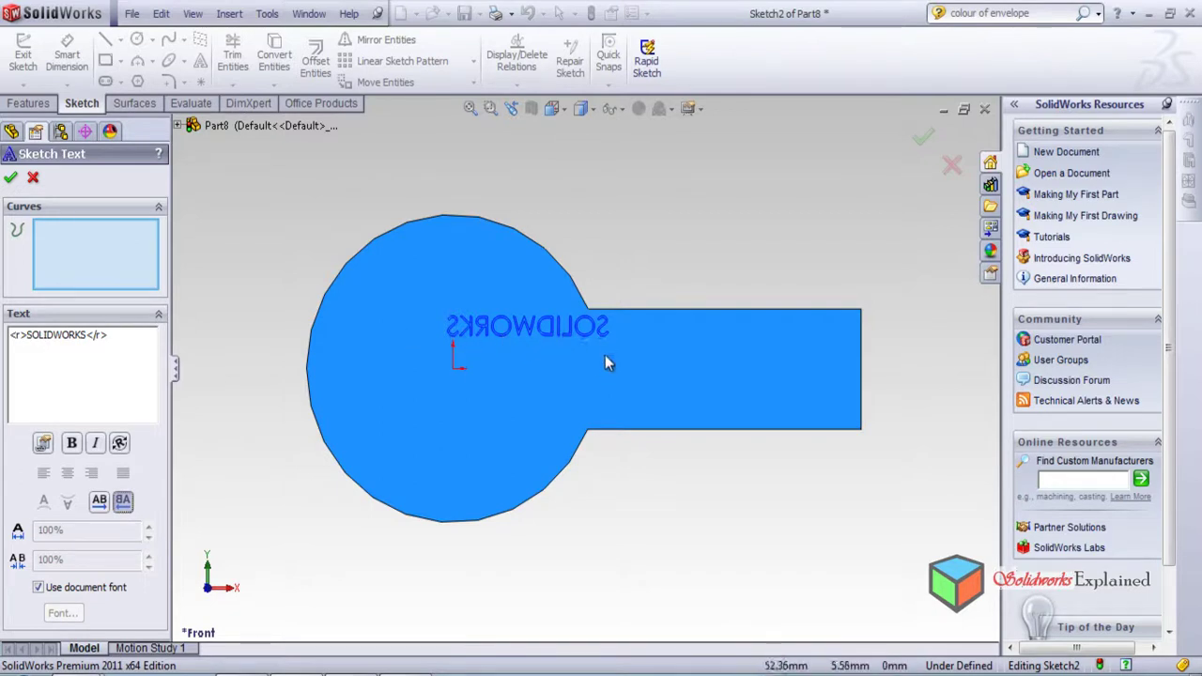
left_click(99, 503)
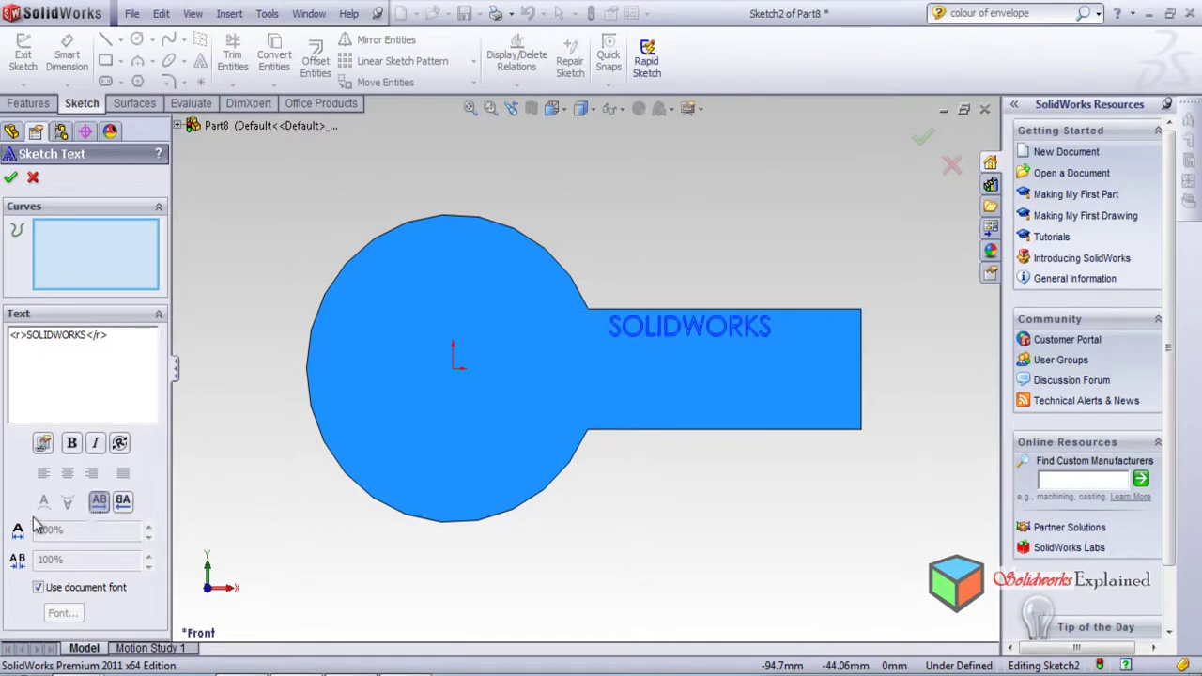
- Stop using the document font for the sketch text and widen its characters to a width factor of 220%
left_click(38, 588)
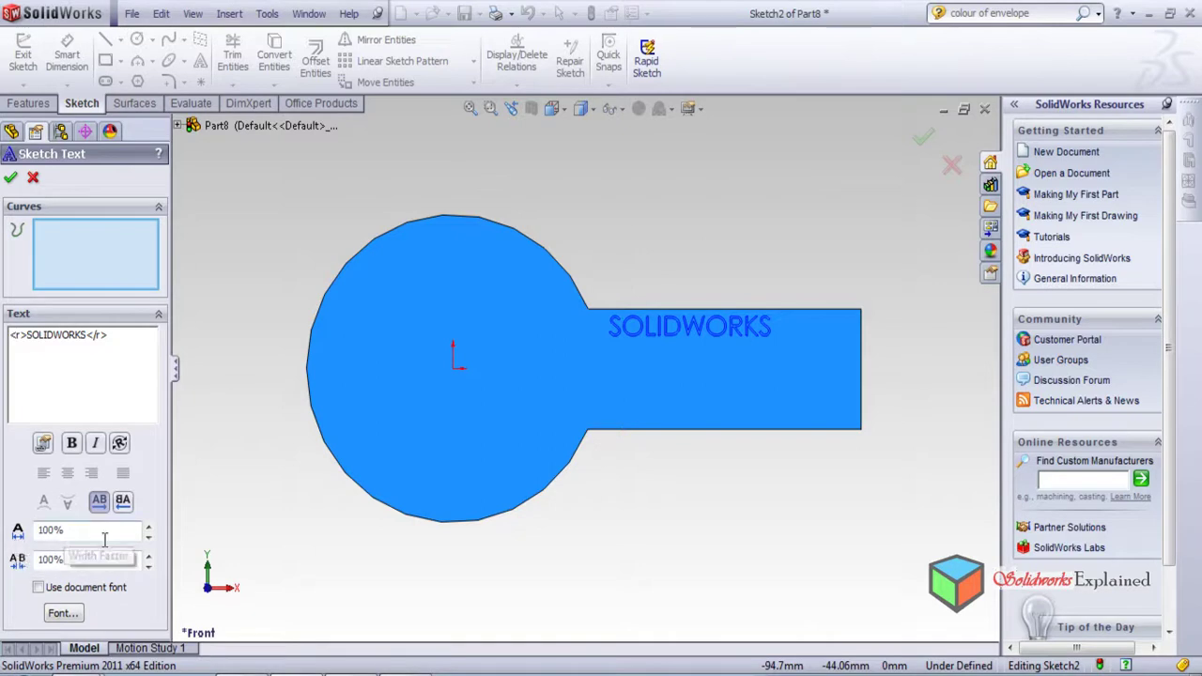
left_click(148, 526)
left_click(148, 527)
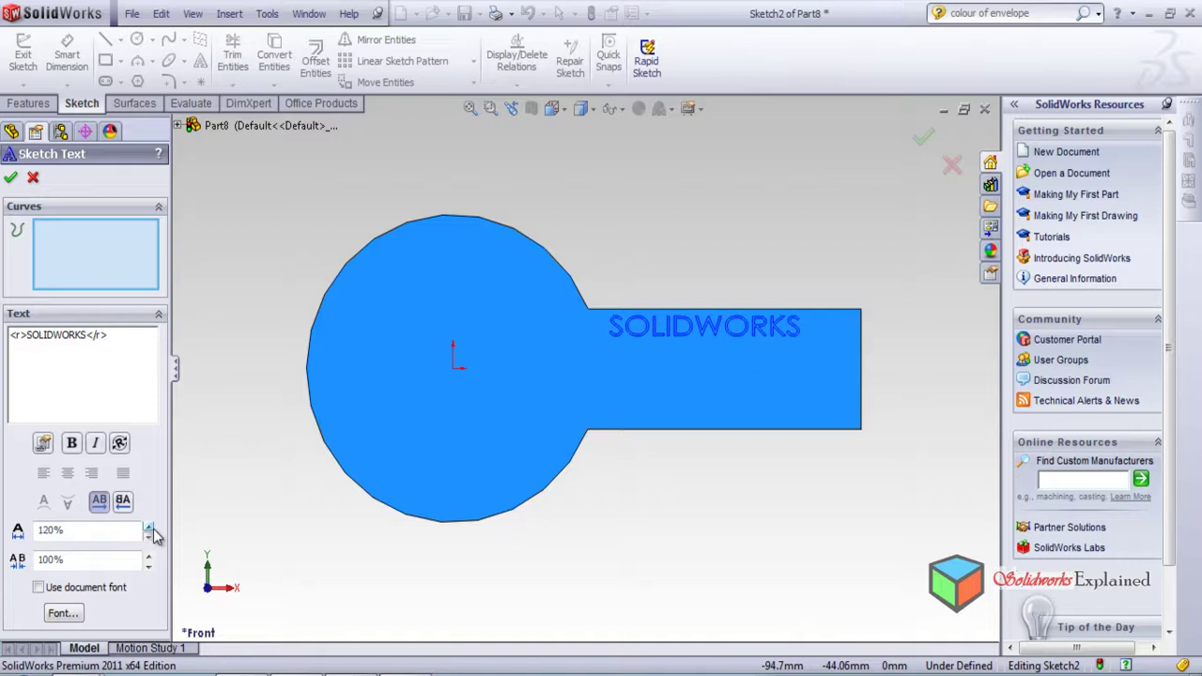
left_click(148, 528)
left_click(148, 528)
left_click(149, 528)
left_click(148, 527)
left_click(149, 528)
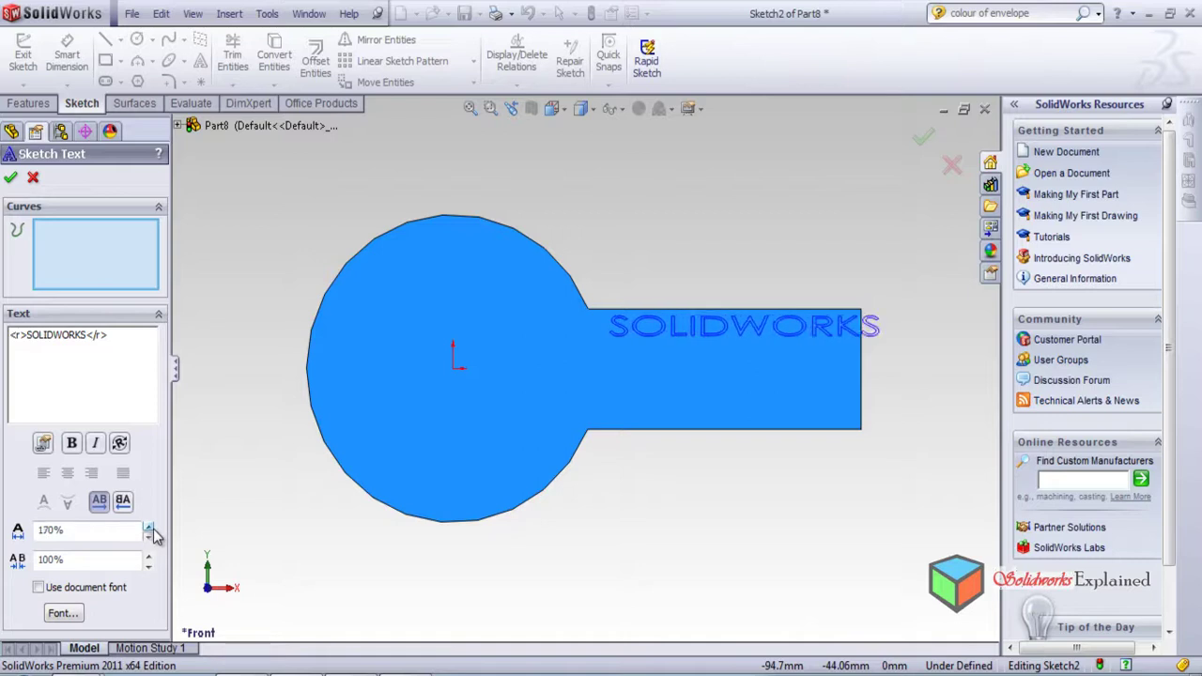
left_click(148, 528)
left_click(148, 528)
left_click(148, 528)
left_click(149, 528)
left_click(148, 528)
left_click(148, 528)
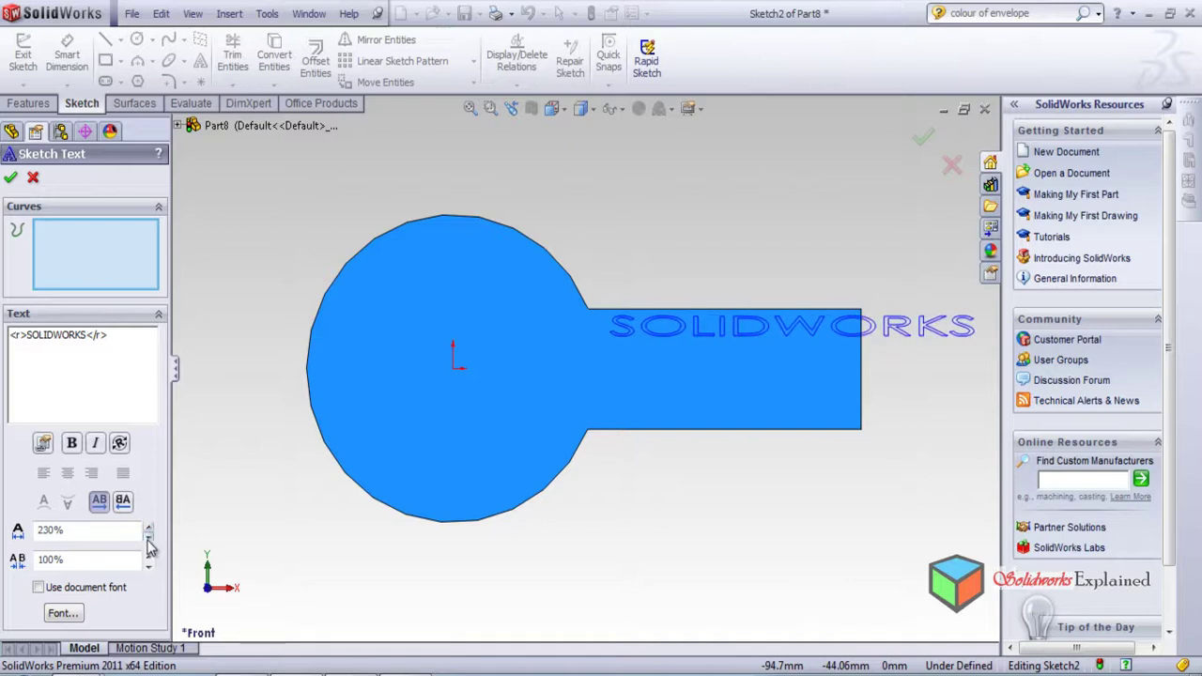
left_click(148, 545)
- Reset the sketch text's width factor to 100%
left_click_drag(100, 532, 7, 526)
key("End")
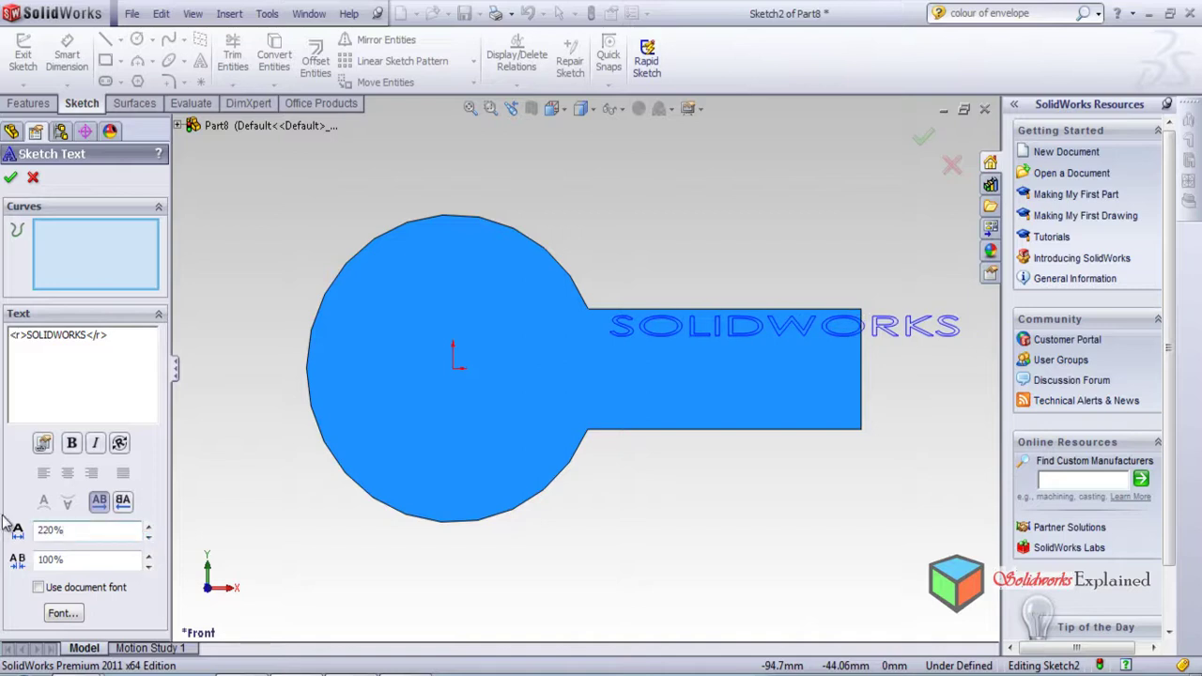
key("BackSpace")
key("BackSpace")
key("BackSpace")
key("BackSpace")
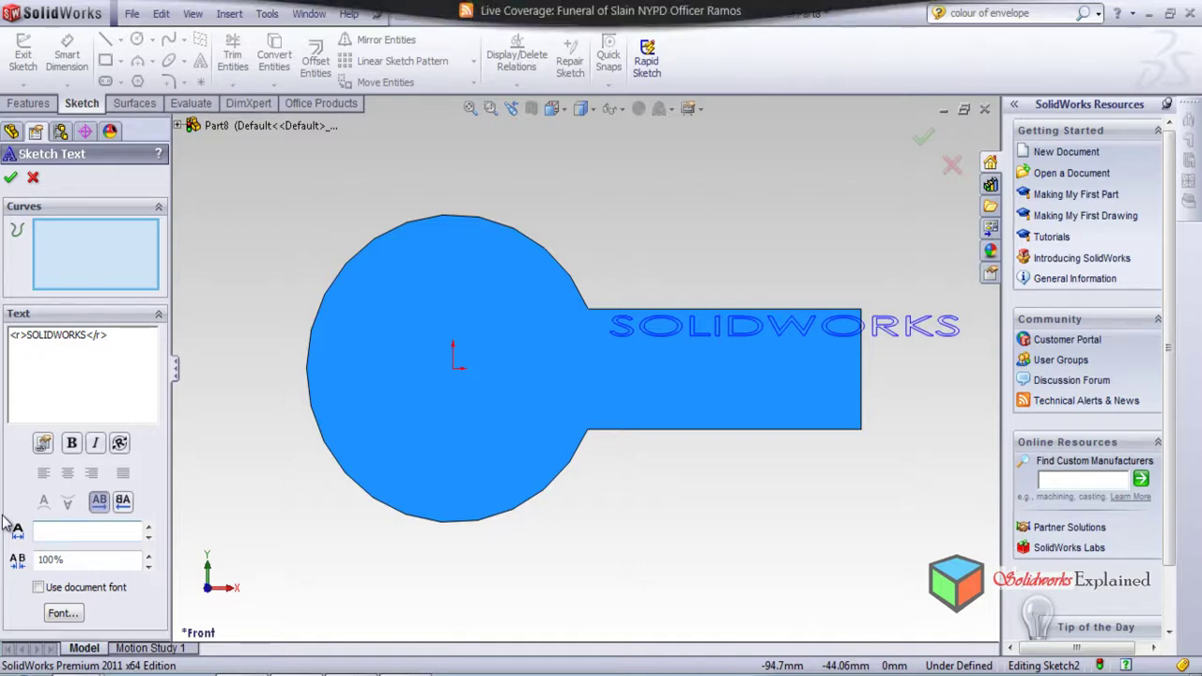
type("100")
key("Return")
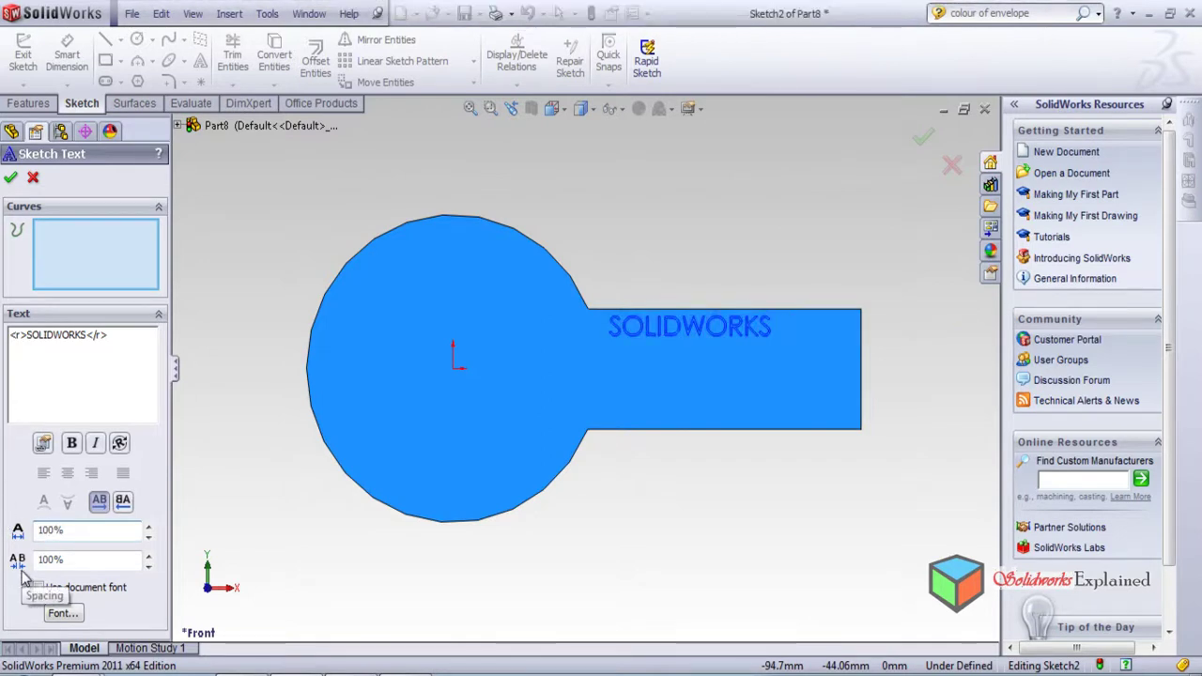
- Increase the sketch text's character spacing to 310%
left_click(148, 556)
left_click(149, 556)
left_click(149, 556)
left_click(149, 556)
left_click(148, 556)
left_click(149, 556)
left_click(148, 556)
left_click(148, 556)
left_click(148, 556)
left_click(148, 556)
left_click(149, 556)
left_click(149, 556)
left_click(148, 556)
left_click(148, 556)
left_click(148, 556)
left_click(148, 556)
left_click(148, 556)
left_click(148, 556)
left_click(148, 556)
left_click(149, 556)
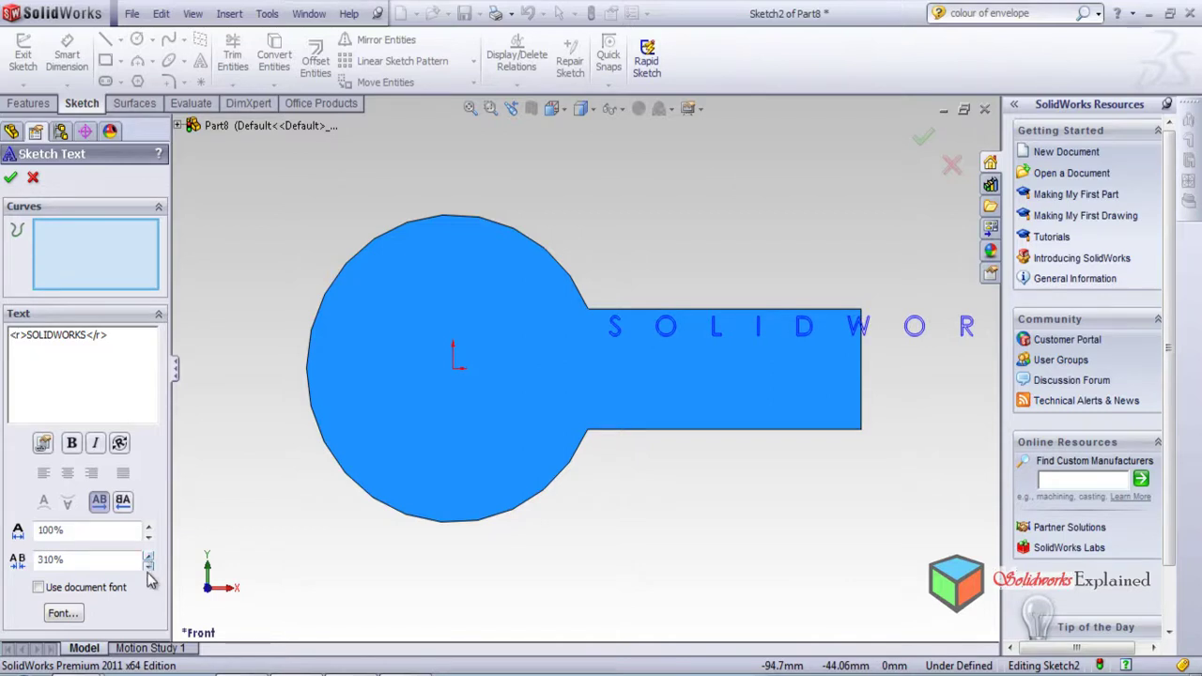
- Reset the sketch text's character spacing to 100%
double_click(77, 560)
type("100")
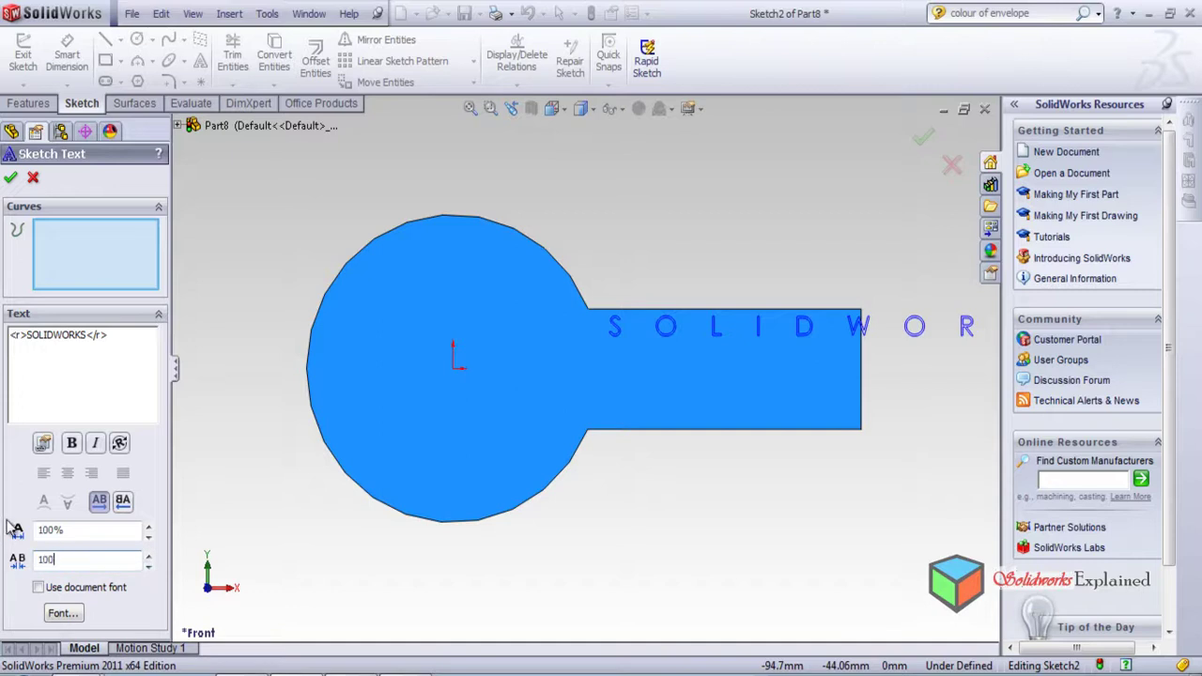
key("Return")
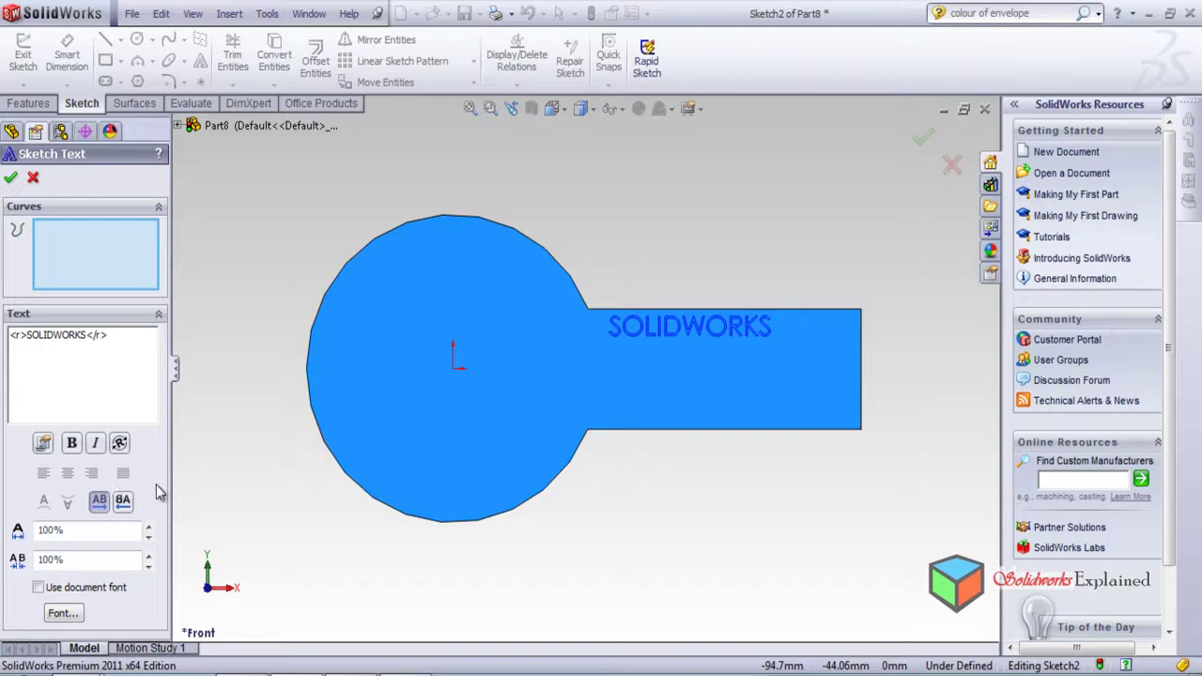
- Try the arm's upper edge as the text's guiding curve, remove it, and attach the text to the arm's lower edge instead
left_click(620, 311)
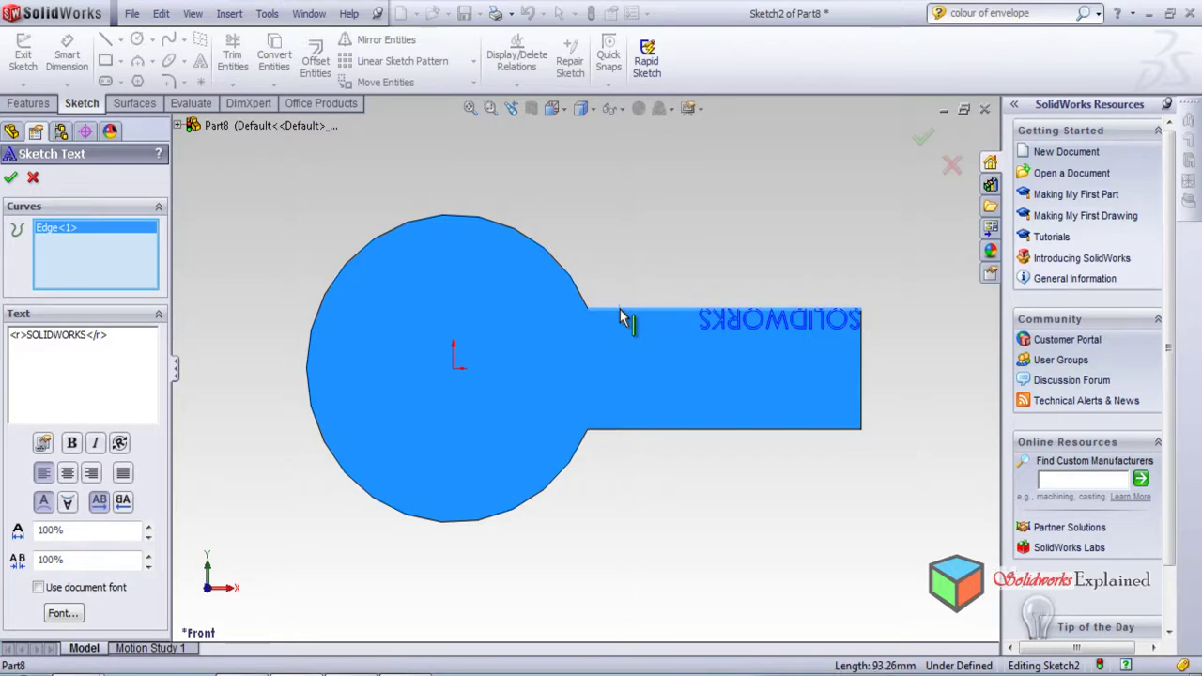
left_click(620, 311)
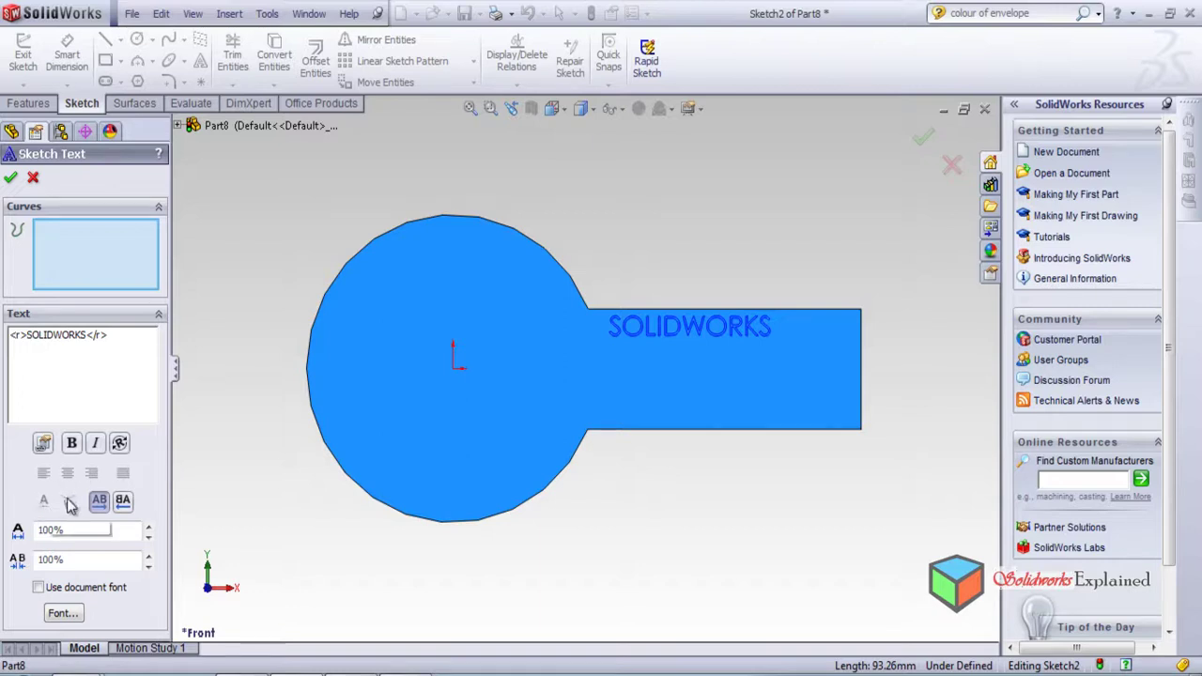
mouse_move(516, 350)
left_mouse_down()
mouse_move(446, 319)
mouse_move(351, 347)
mouse_move(444, 442)
left_mouse_up()
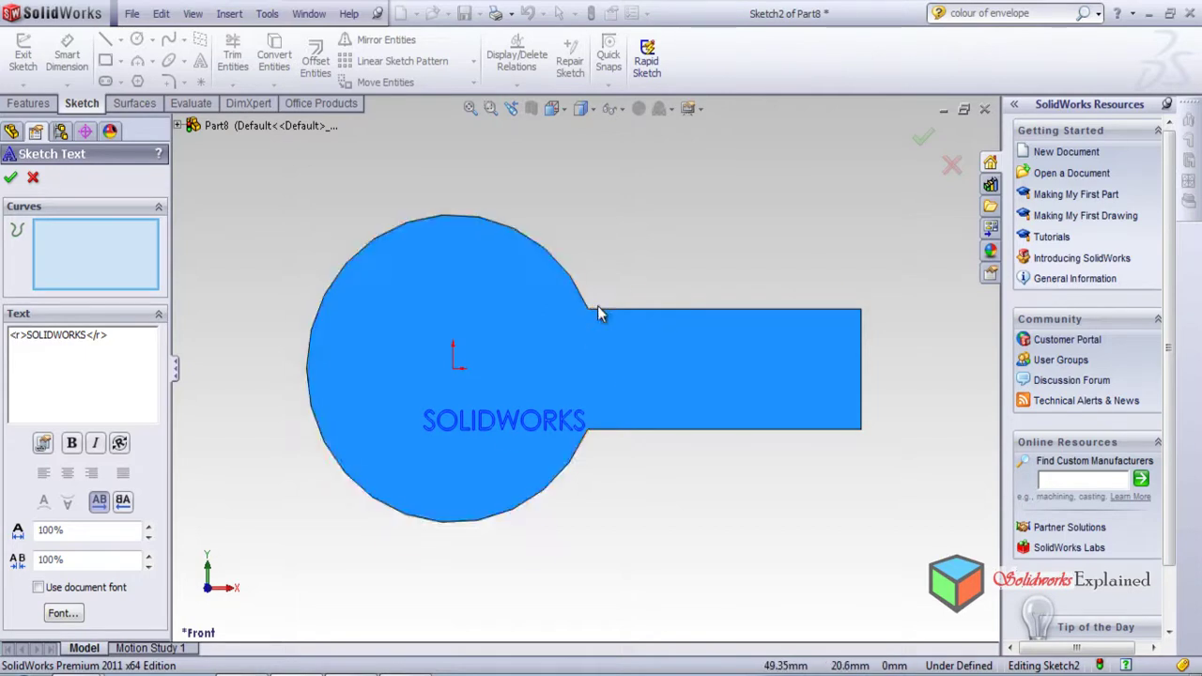
left_click(594, 430)
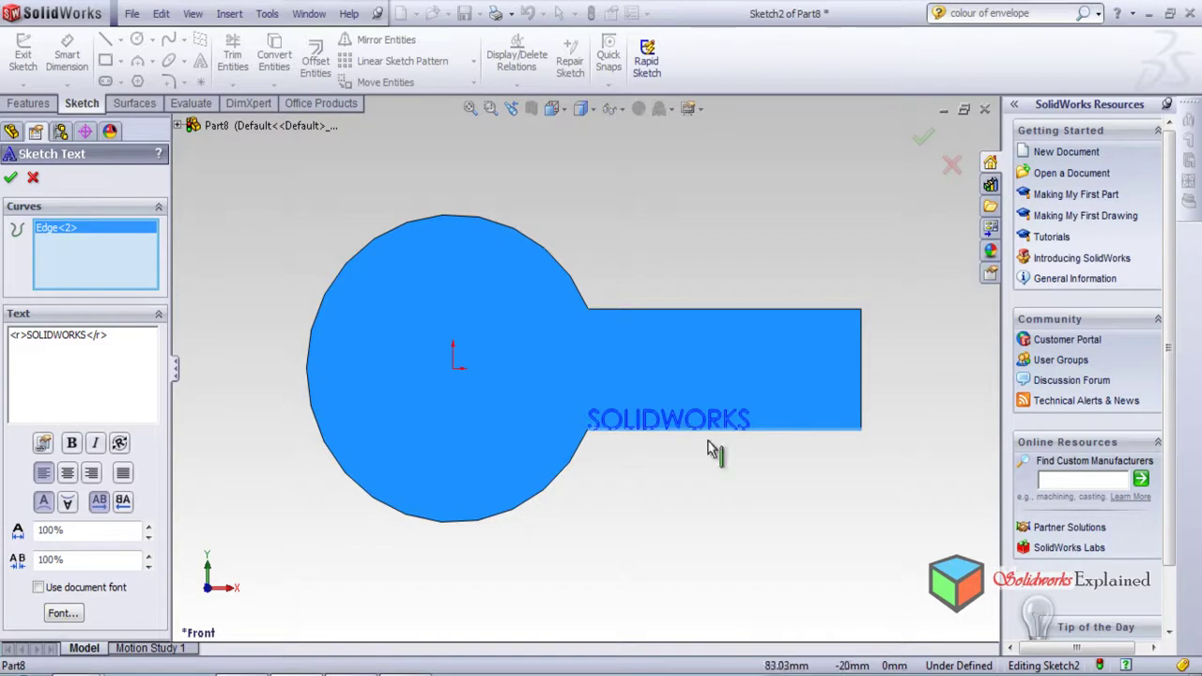
- Try centre and right alignment for the sketch text along the arm's lower edge, and fully justify it
left_click(42, 504)
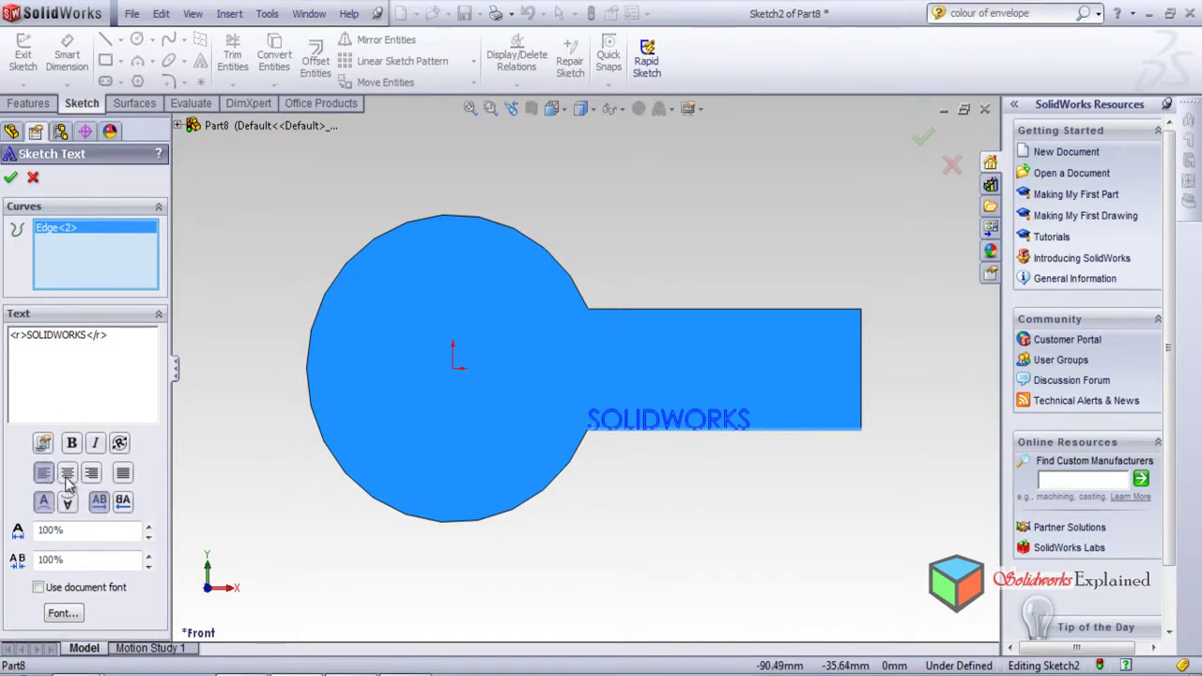
left_click(66, 474)
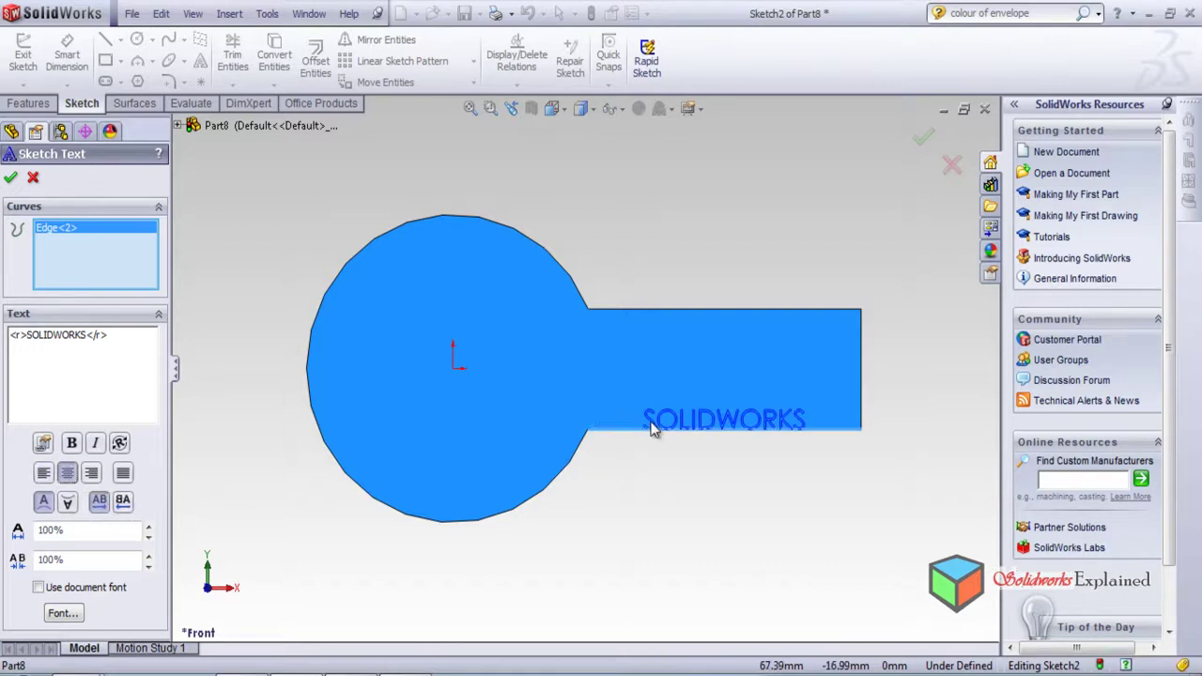
left_click(91, 475)
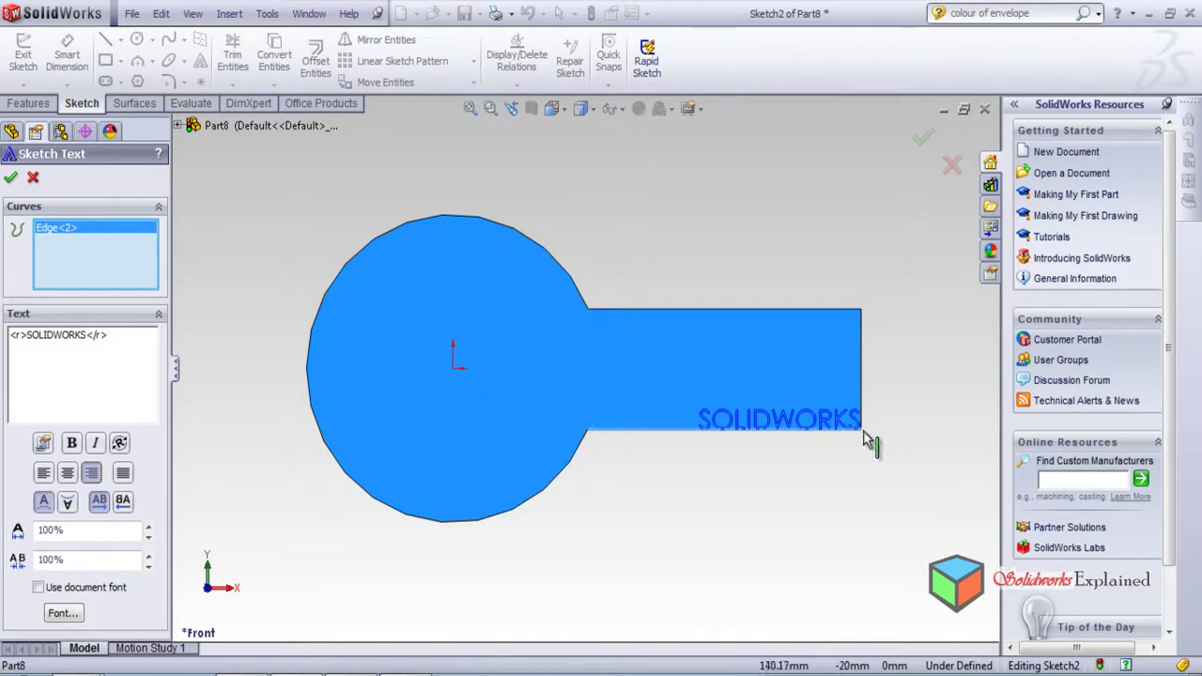
left_click(123, 473)
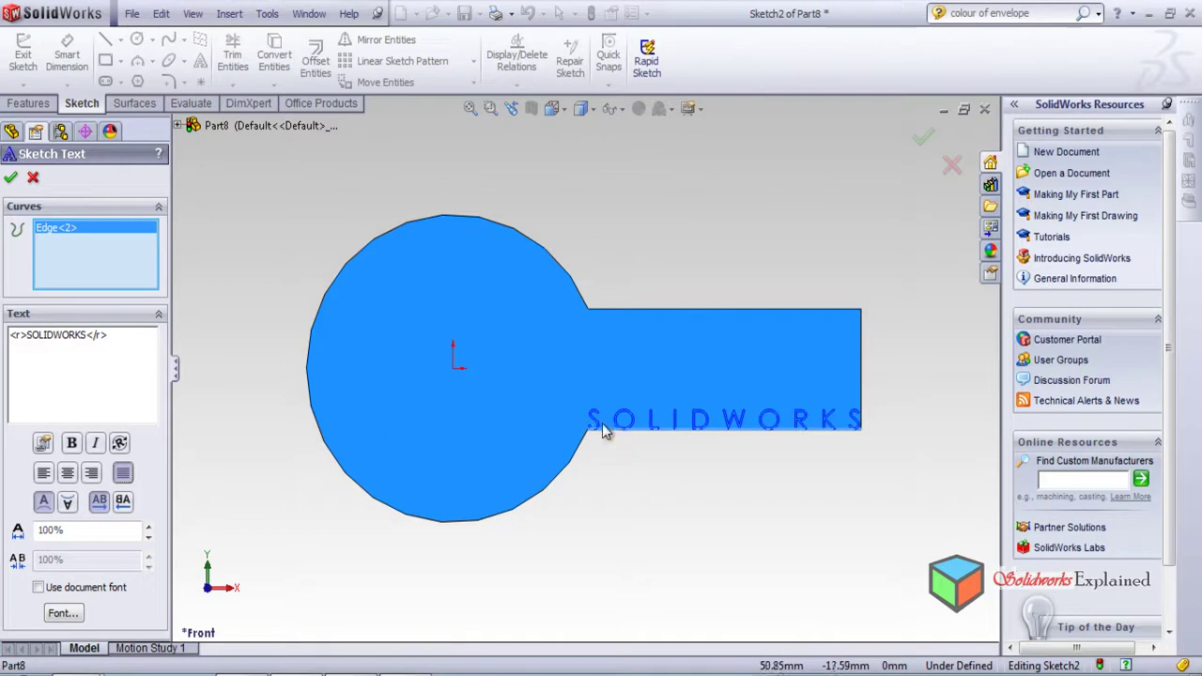
- Flip the sketch text vertically and horizontally, and replace the arm's lower edge with its upper edge as the guiding curve
left_click(67, 502)
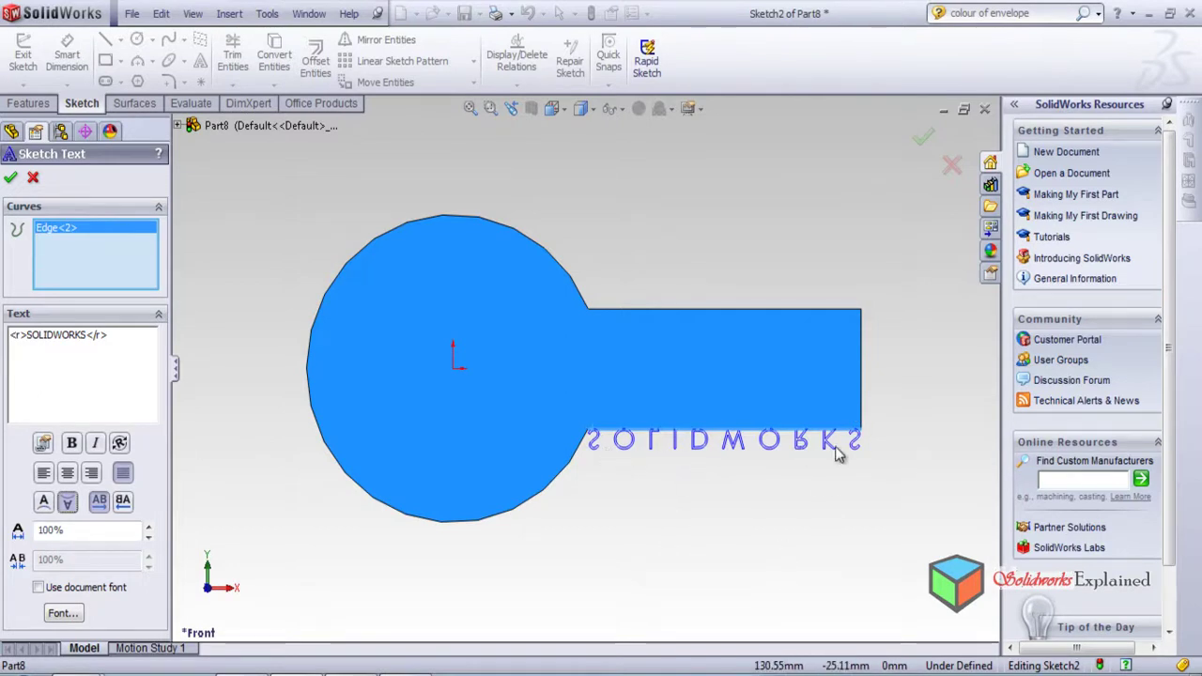
left_click(123, 503)
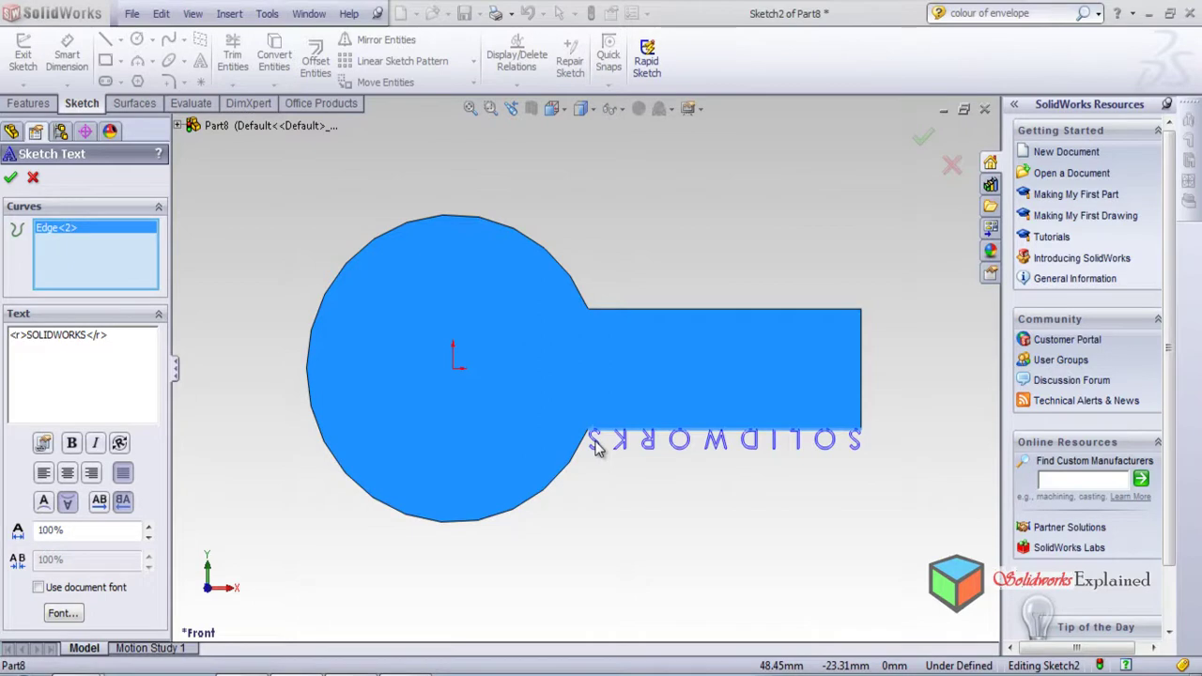
left_click(593, 310)
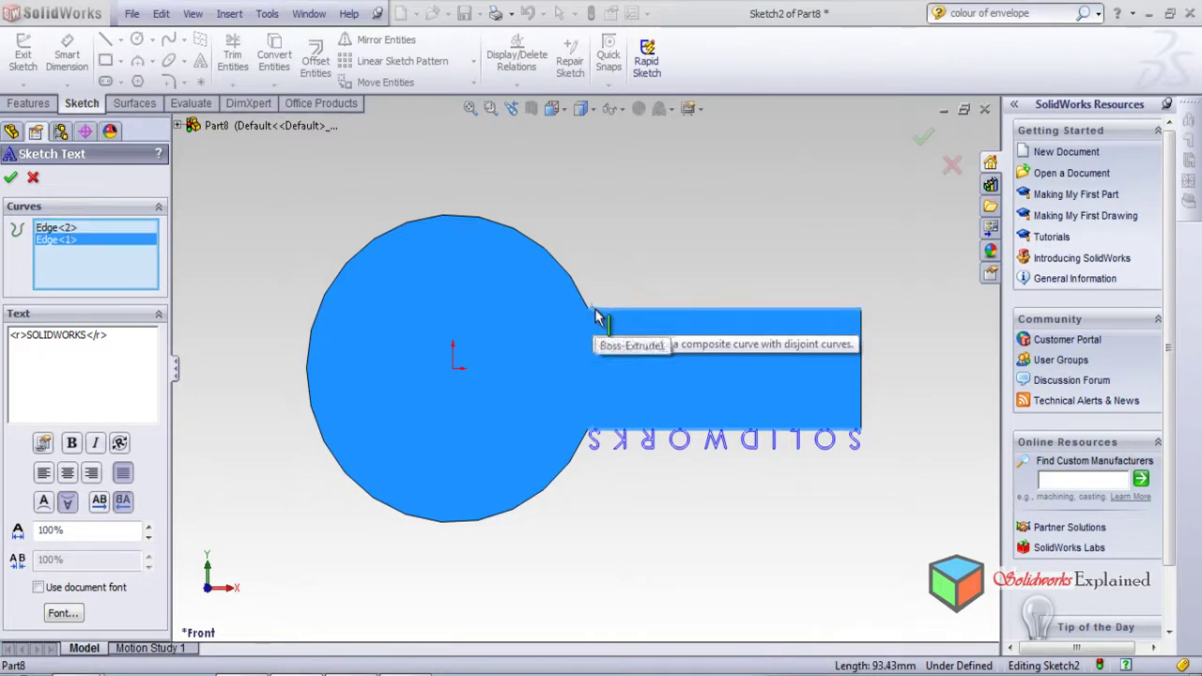
left_click(58, 227)
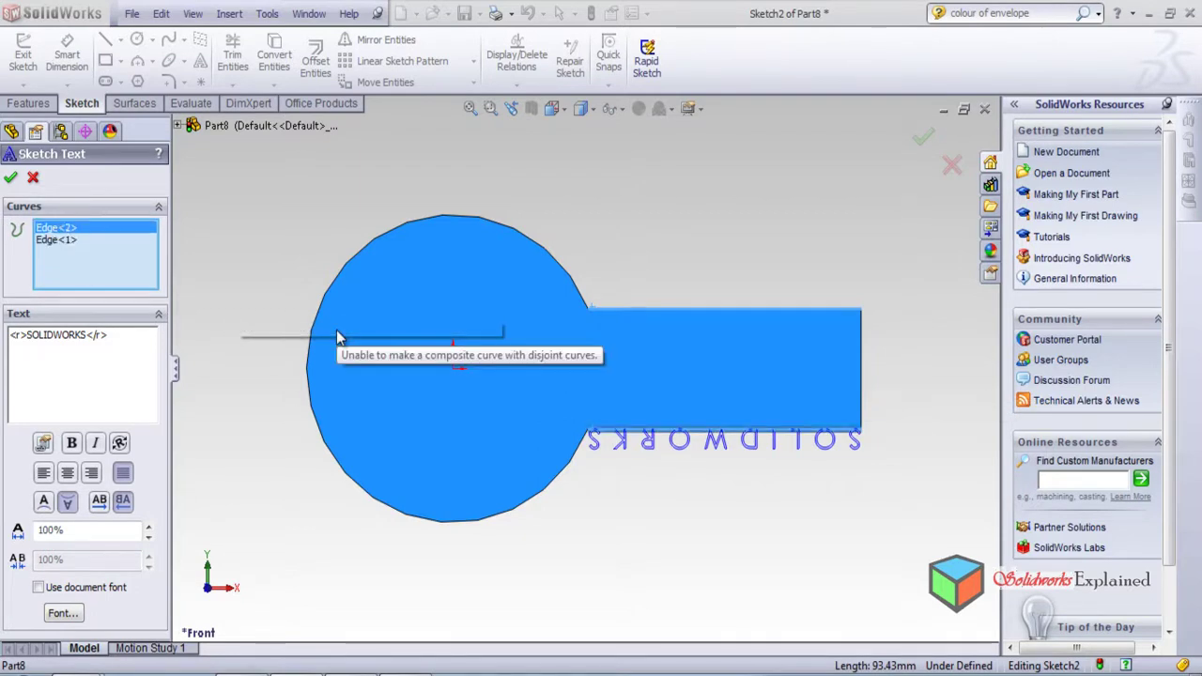
key("Delete")
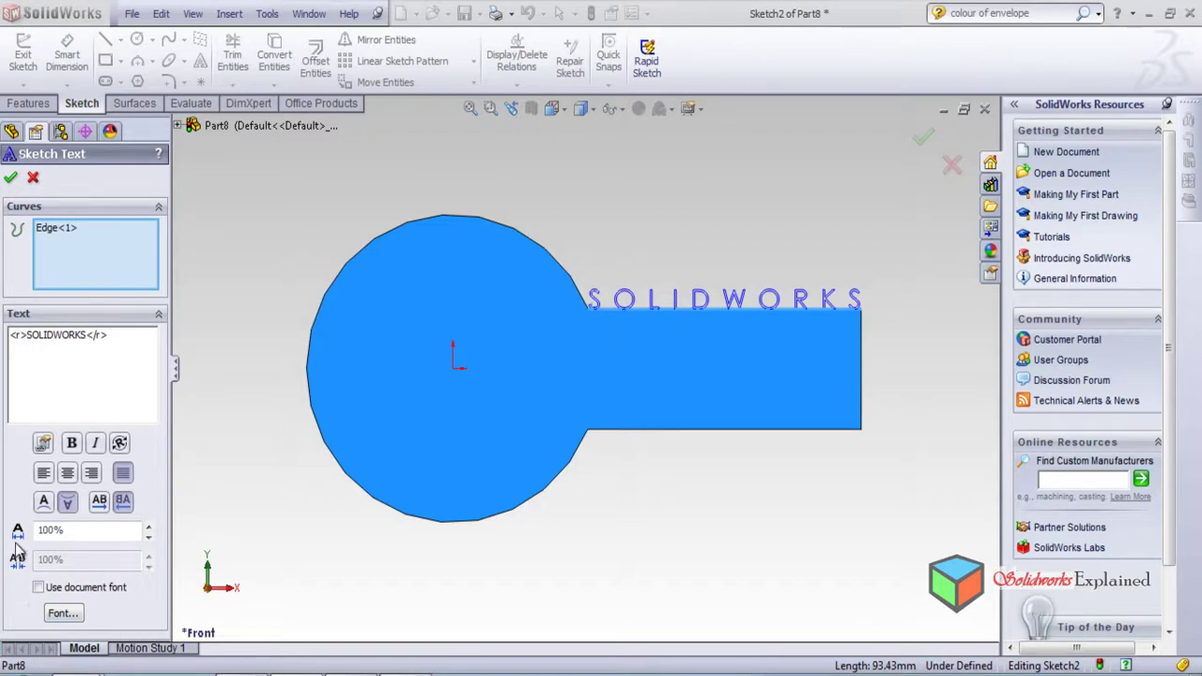
- Turn off the sketch text's vertical and horizontal flips on the arm's upper edge
left_click(43, 500)
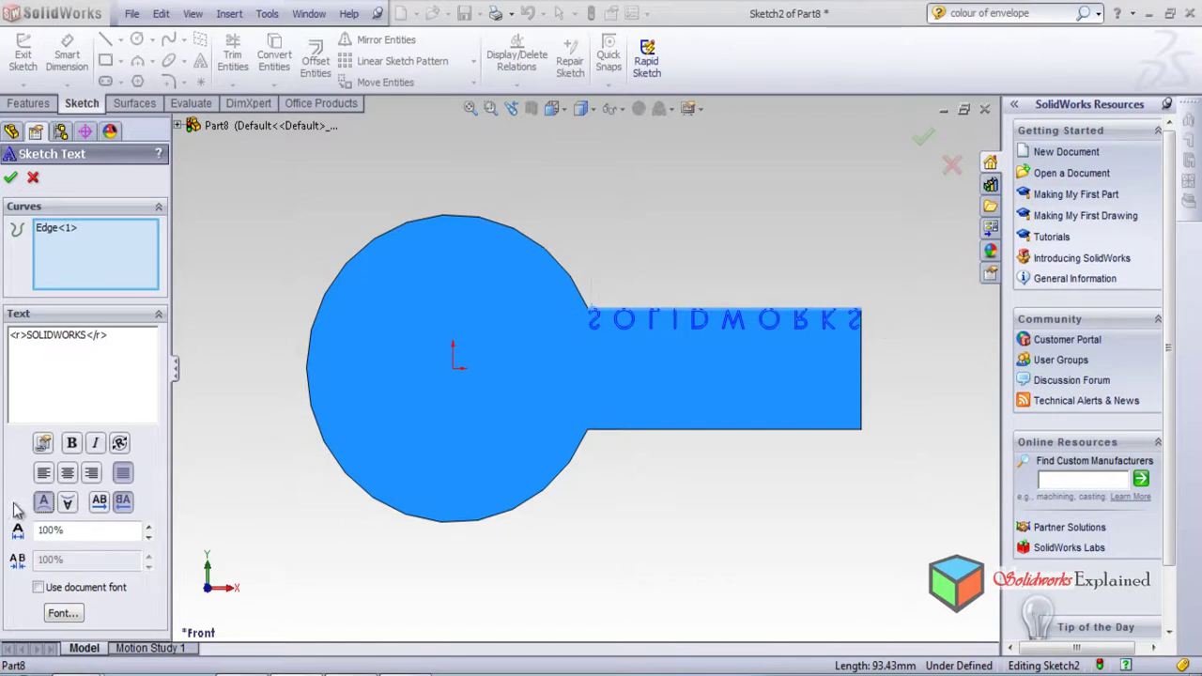
left_click(69, 504)
left_click(44, 505)
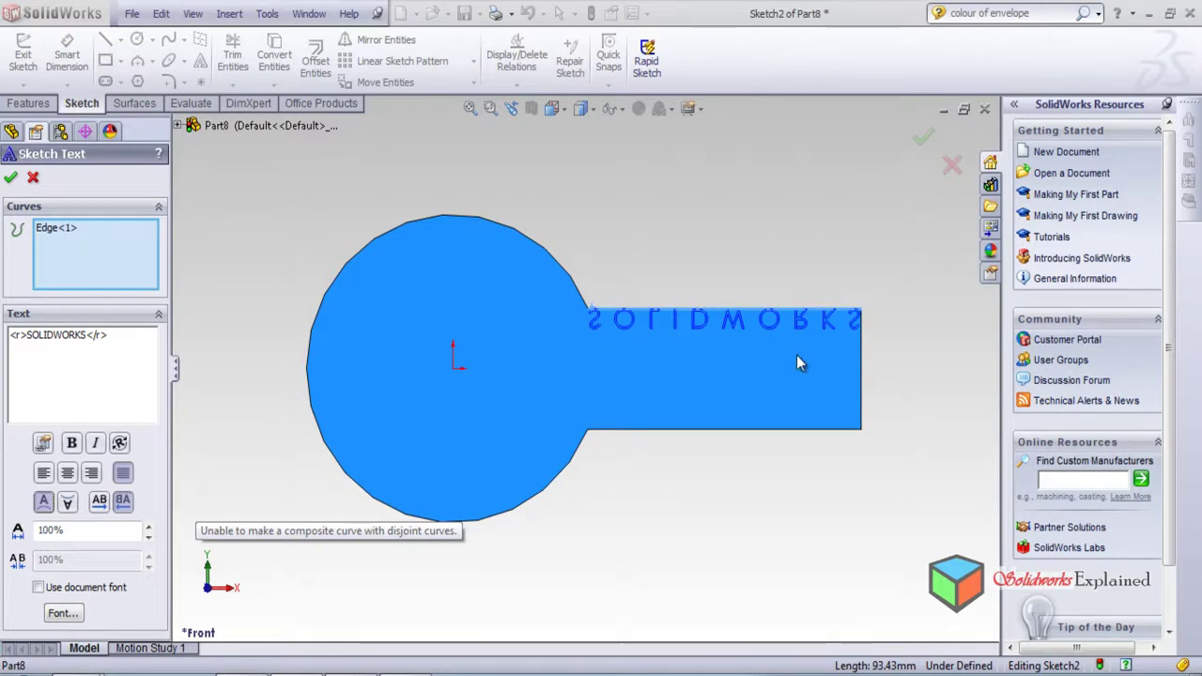
left_click(98, 502)
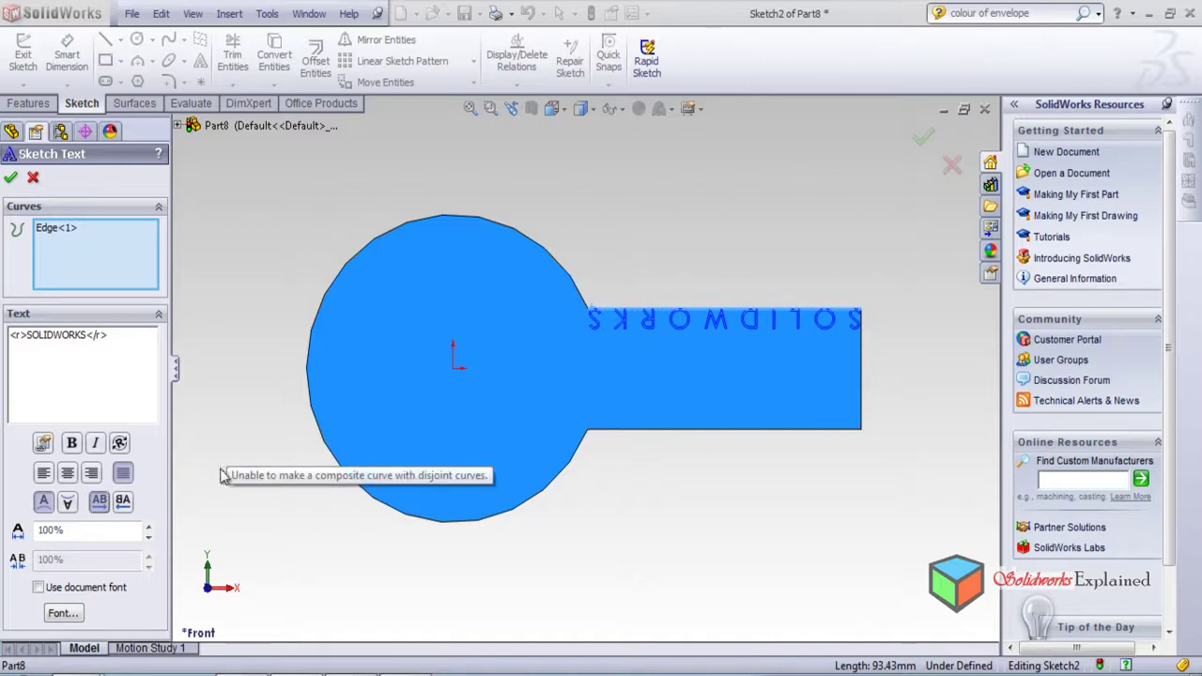
- Try the sketch text flipped vertically, in both directions, and only horizontally, and restore its unflipped orientation
left_click(66, 503)
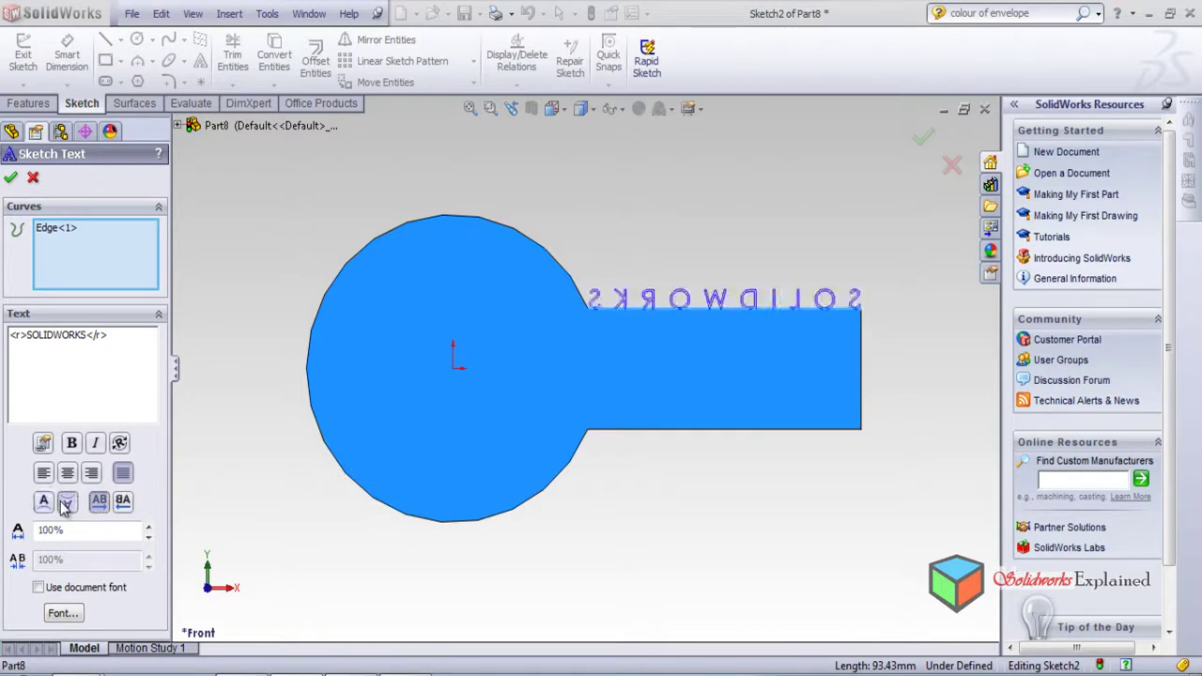
left_click(125, 505)
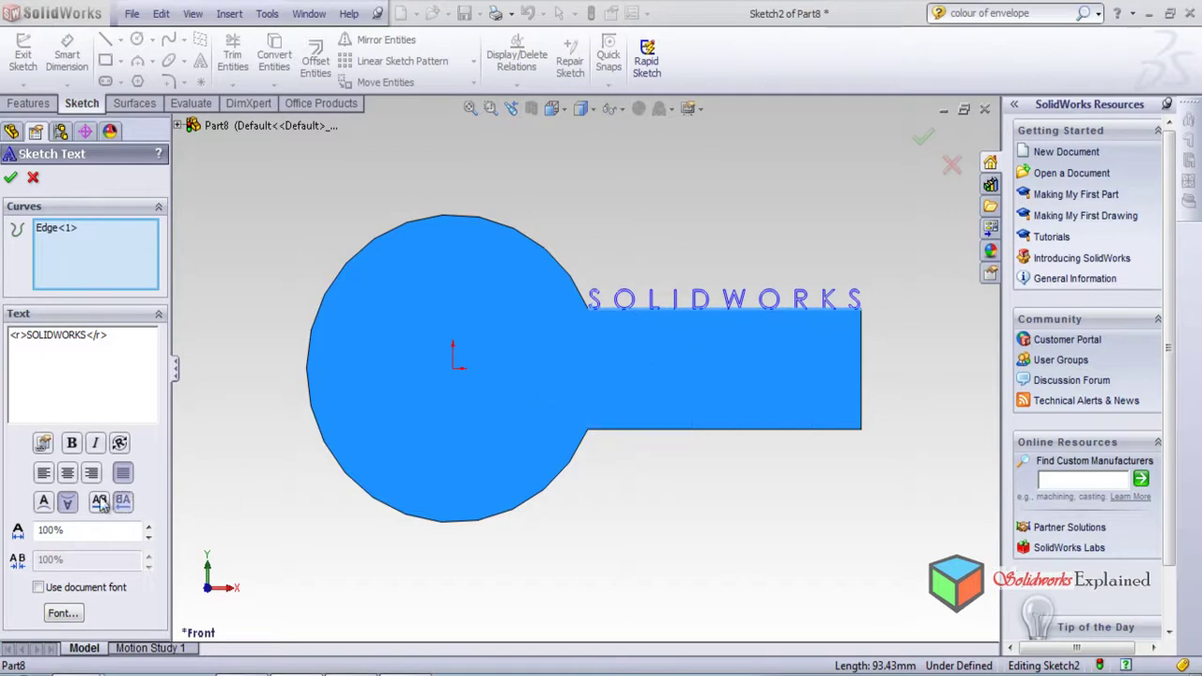
left_click(44, 503)
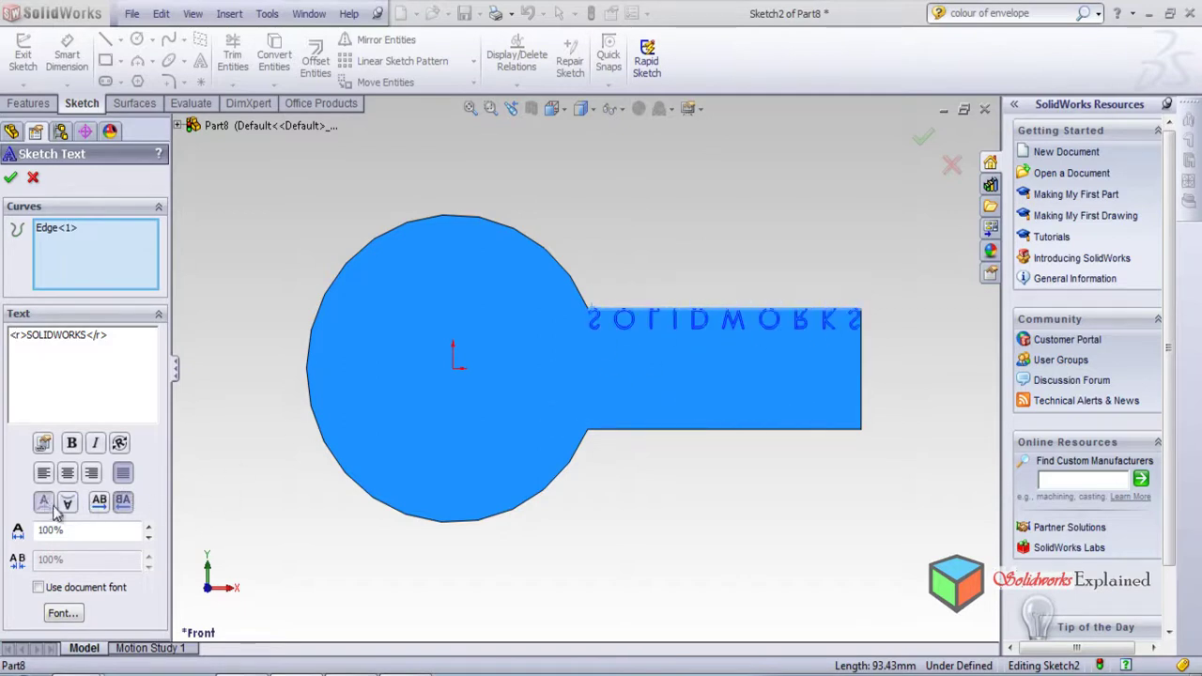
left_click(98, 503)
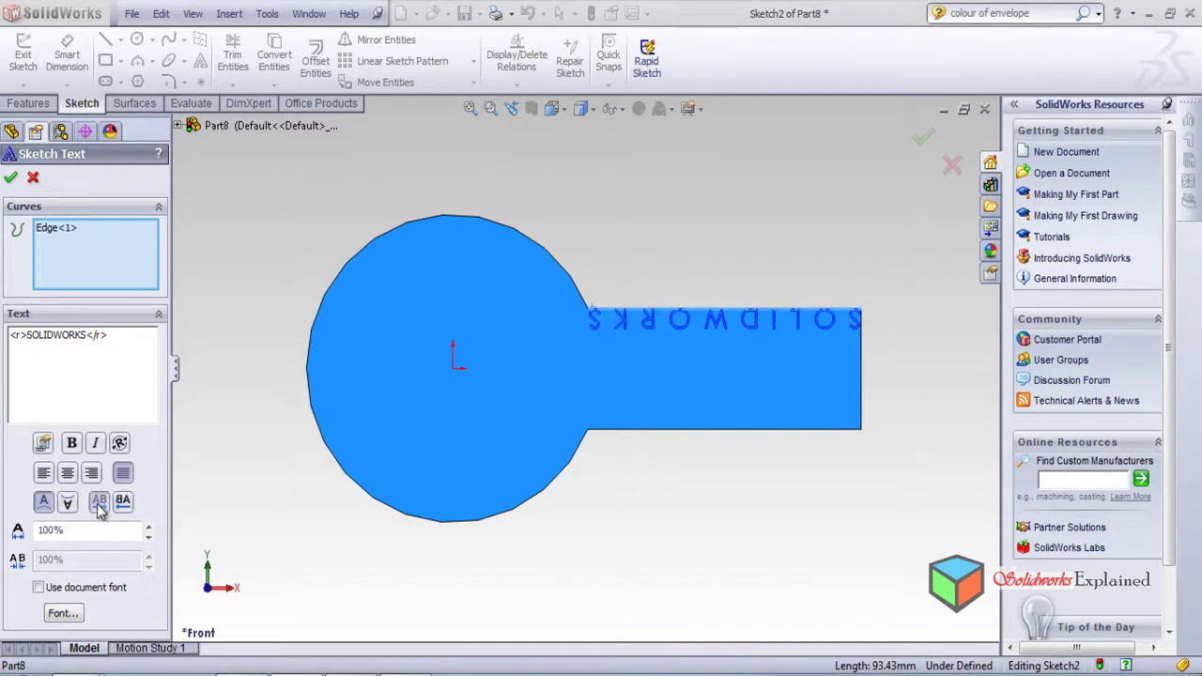
left_click(128, 503)
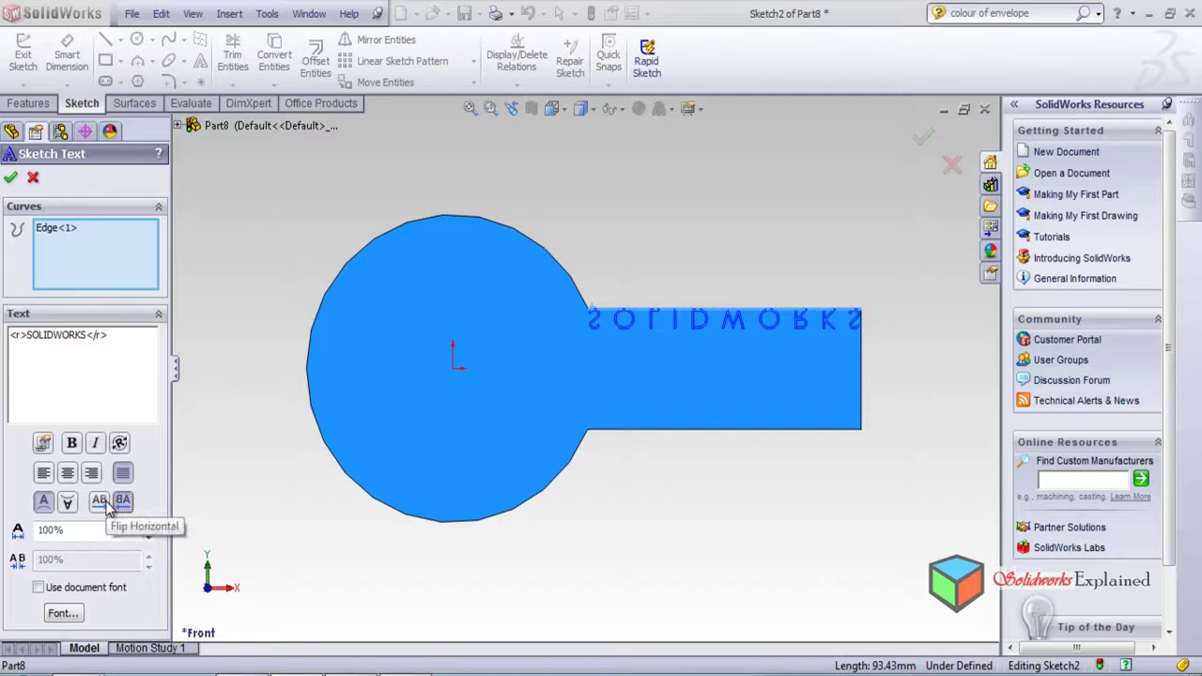
left_click(100, 502)
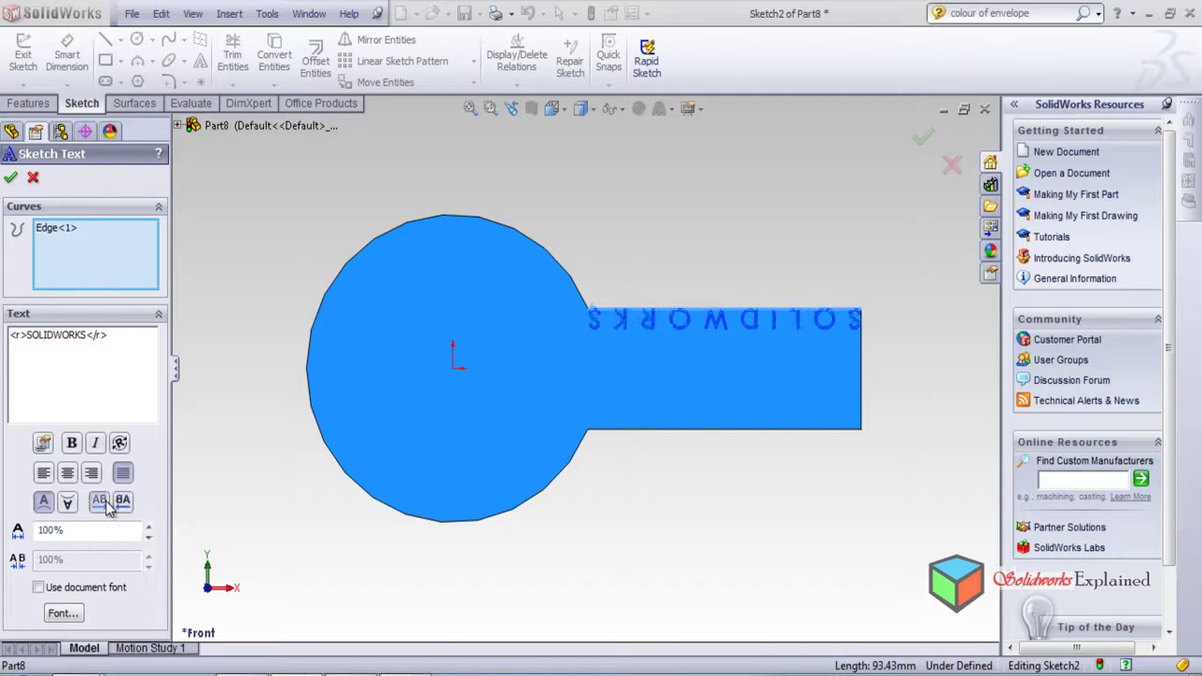
- Cycle the upper-edge text through the vertical and horizontal flip combinations again, ending with both flips off
left_click(71, 511)
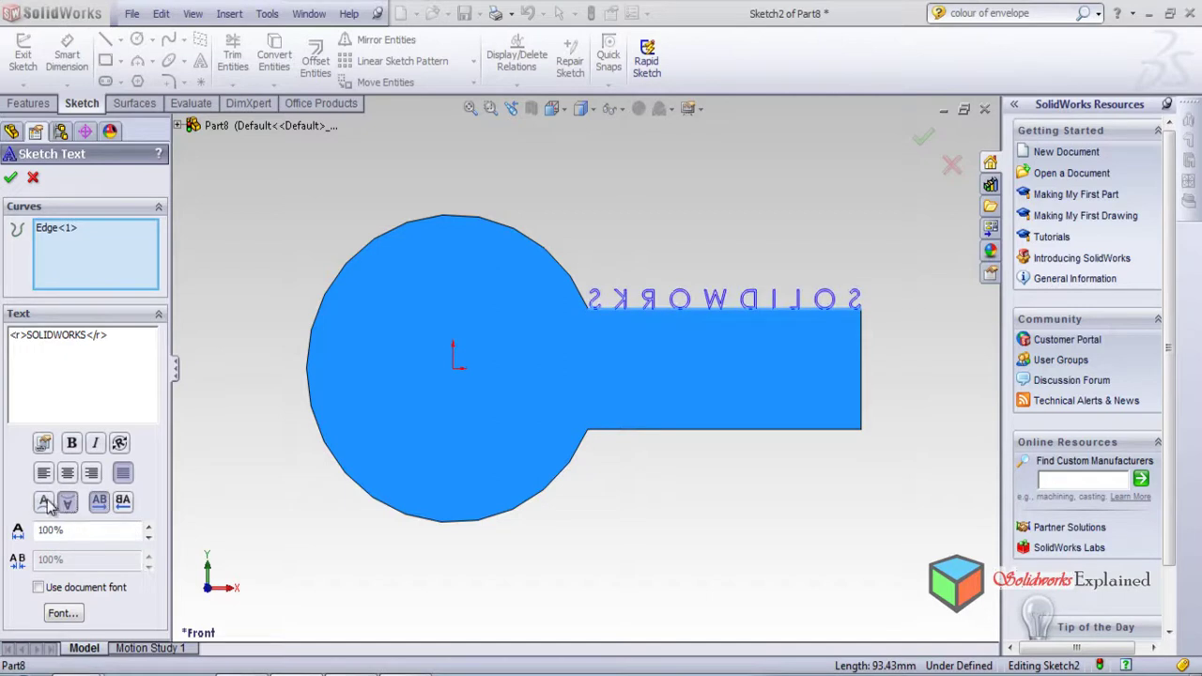
left_click(122, 502)
left_click(43, 503)
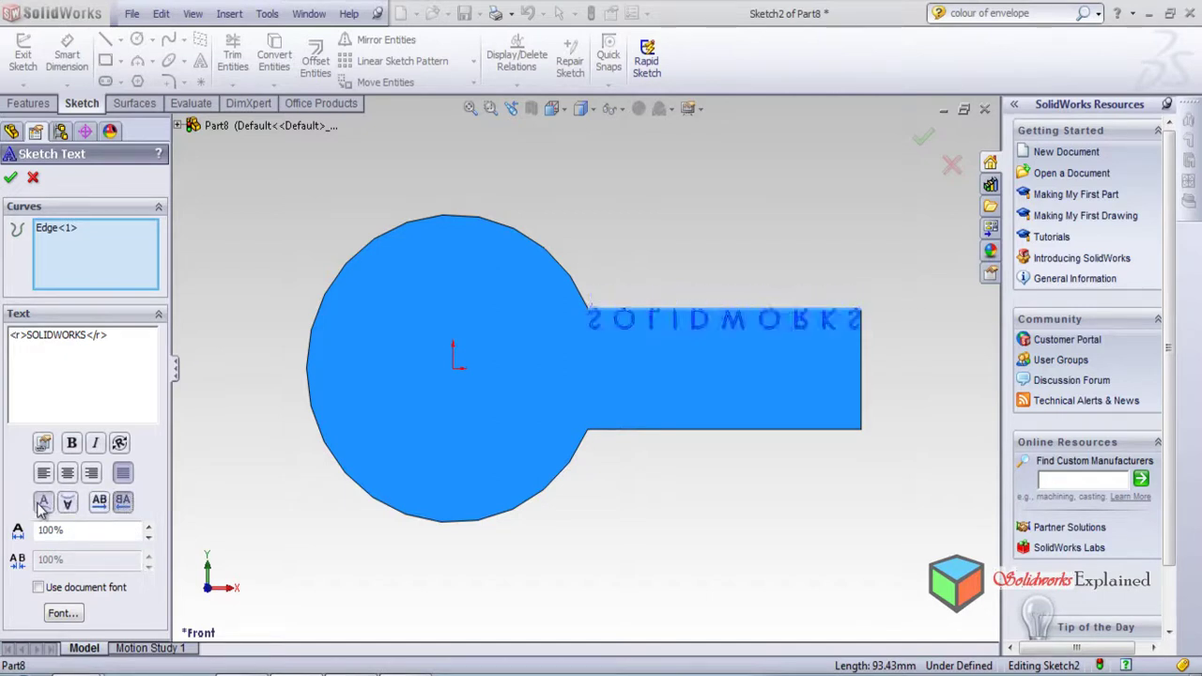
left_click(67, 502)
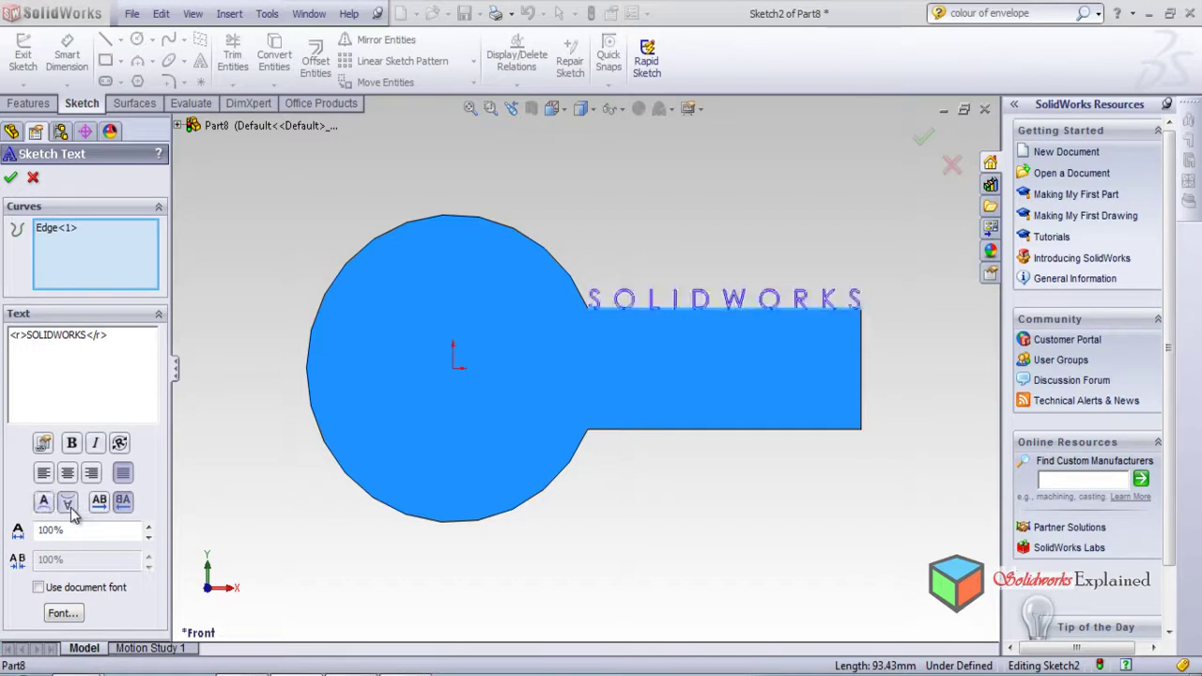
left_click(102, 505)
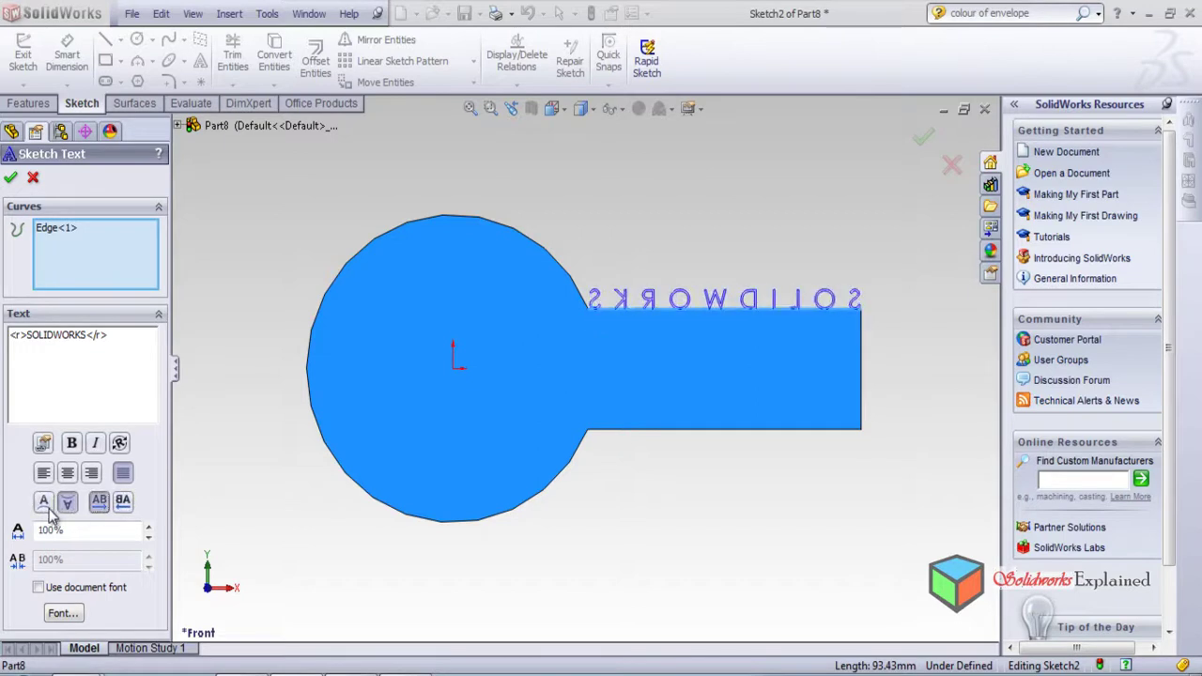
left_click(44, 504)
left_click(125, 506)
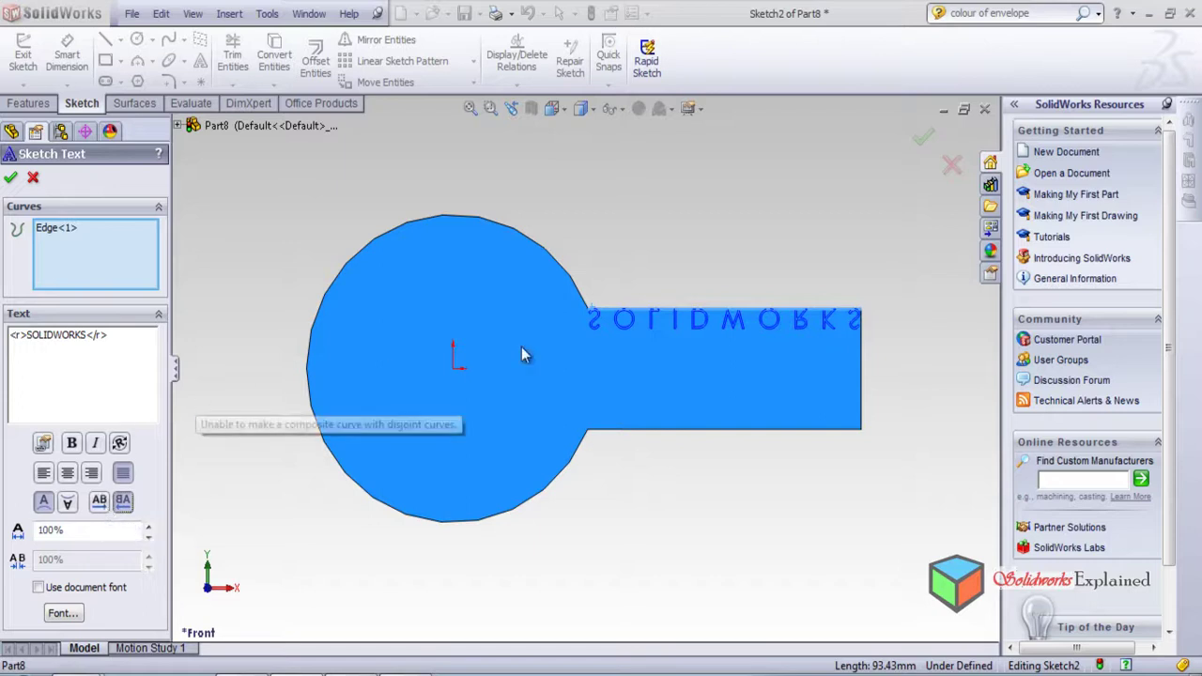
left_click(99, 505)
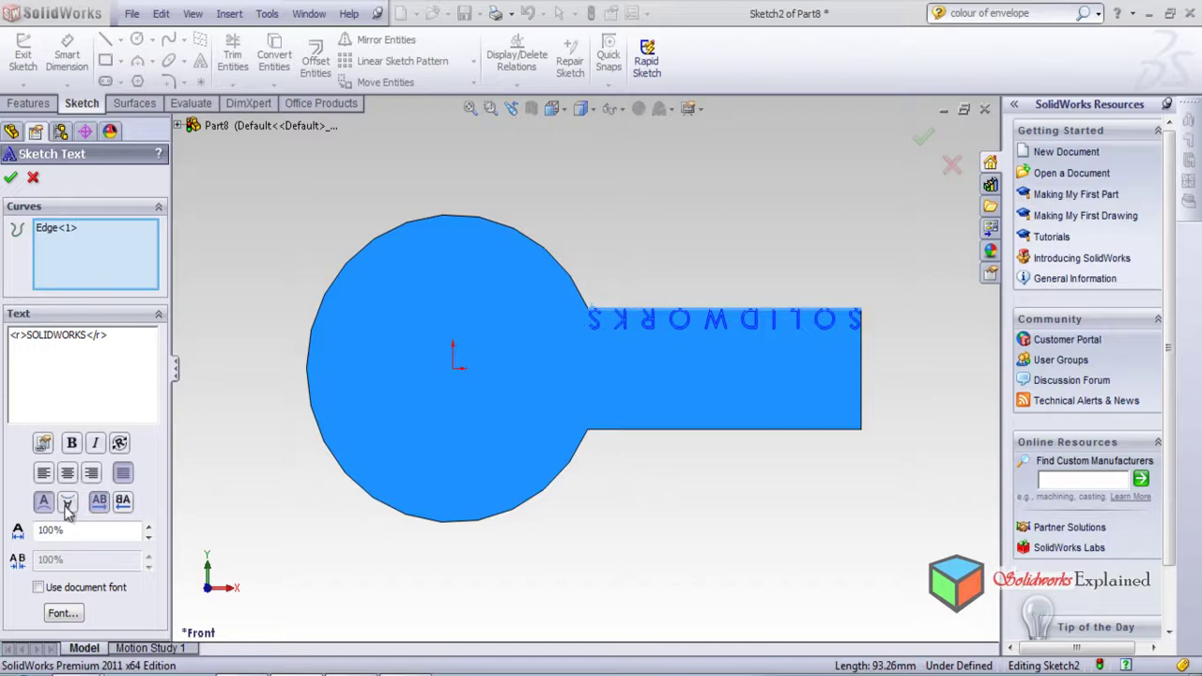
- Detach the sketch text from the arm's upper edge, try the large circular edge as its guiding curve, and remove that edge
left_click(62, 229)
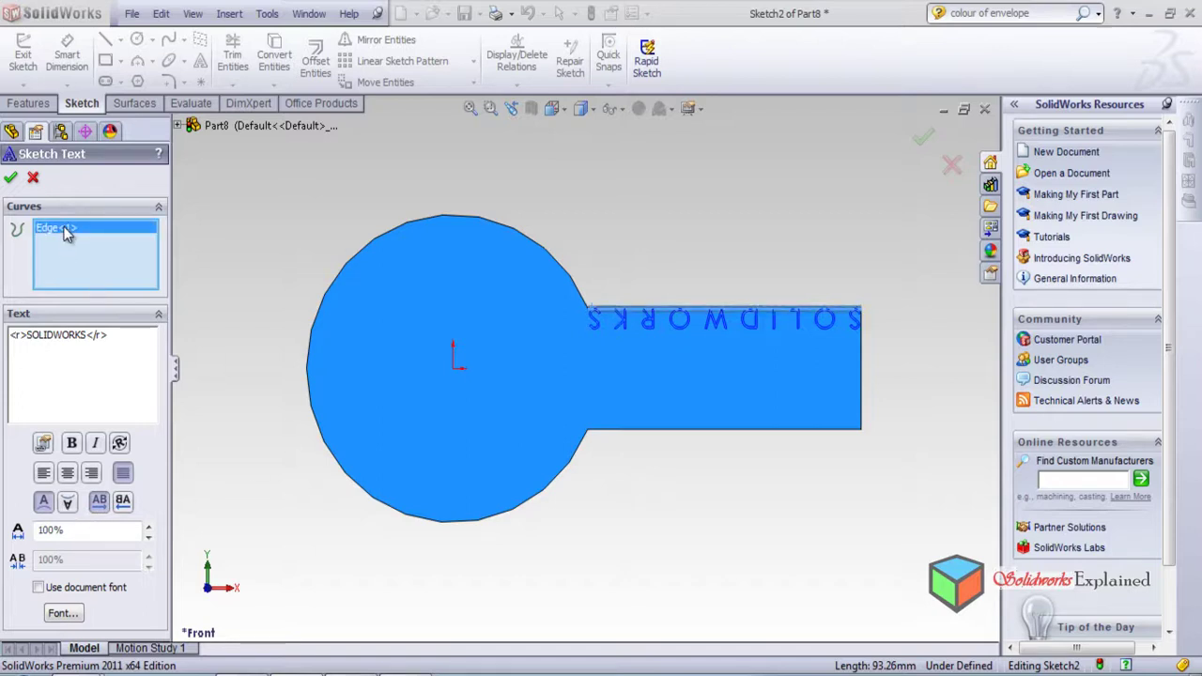
key("Delete")
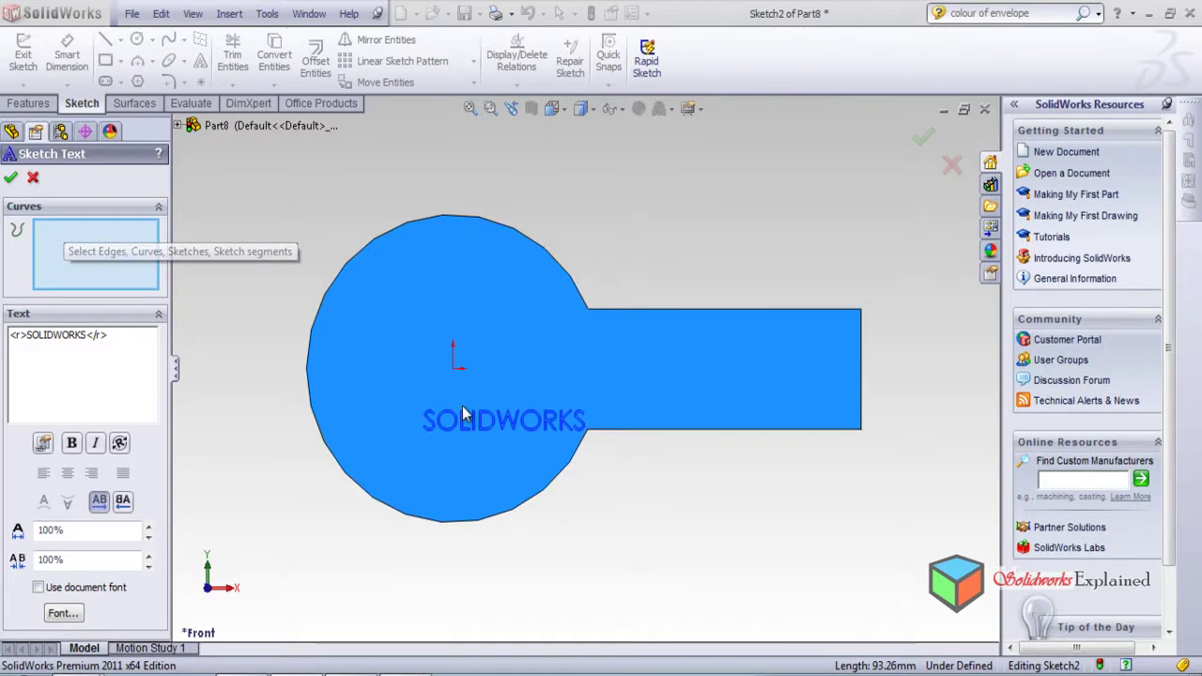
left_click(591, 312)
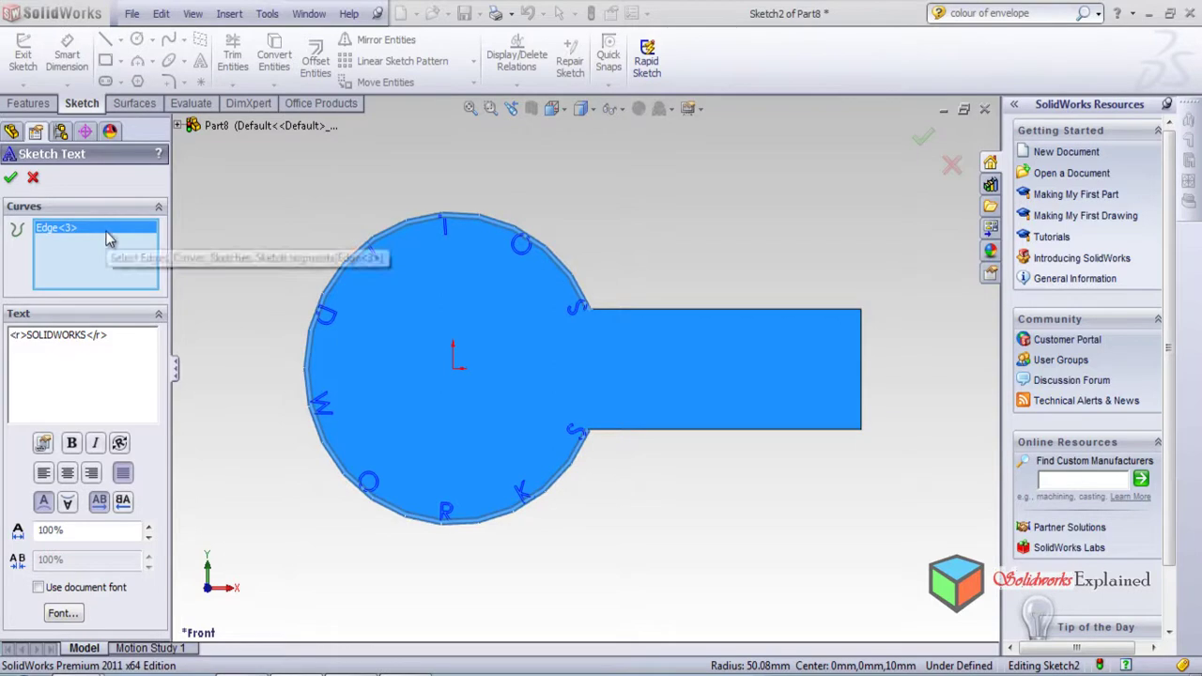
key("Delete")
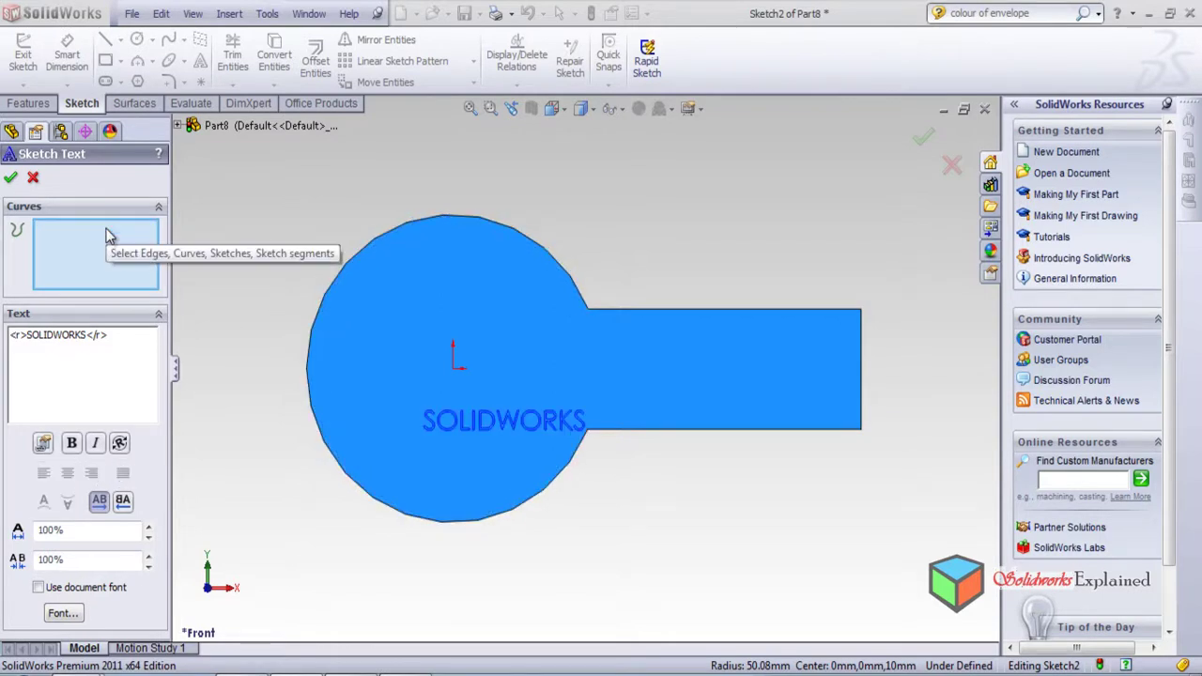
- Place the text freely on the arm beneath its upper edge, try that edge as the guiding curve, and remove it
left_click(642, 362)
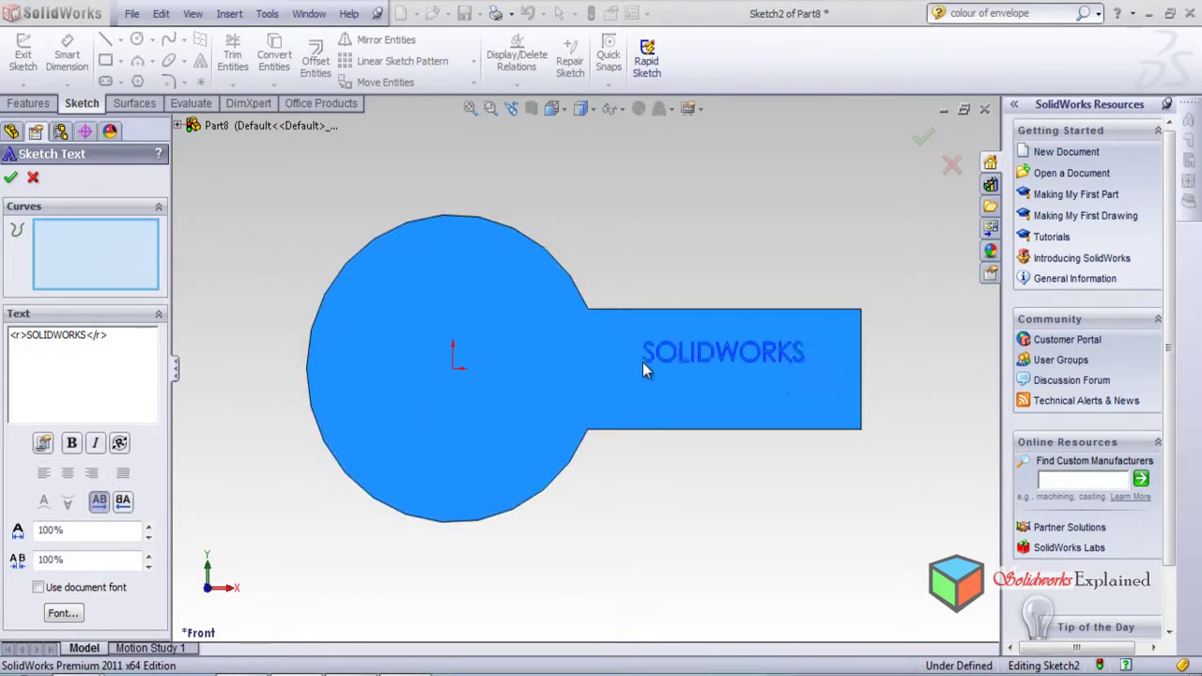
left_click(585, 333)
scroll(606, 338, "down", 4)
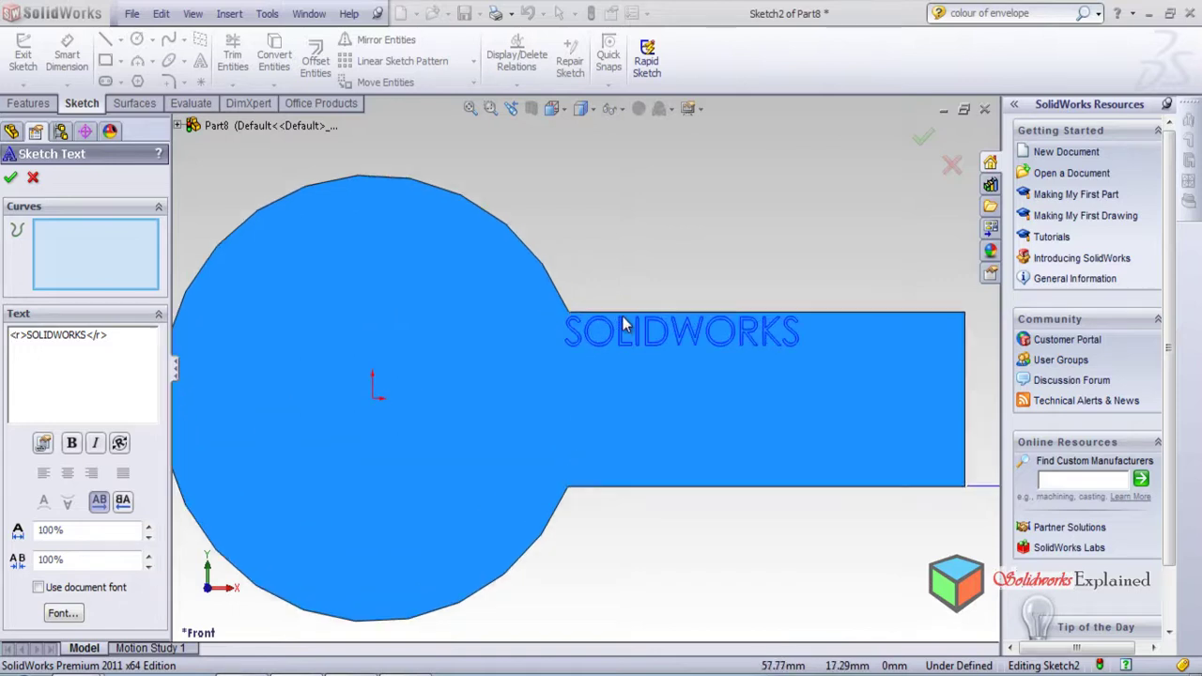
scroll(619, 345, "down", 3)
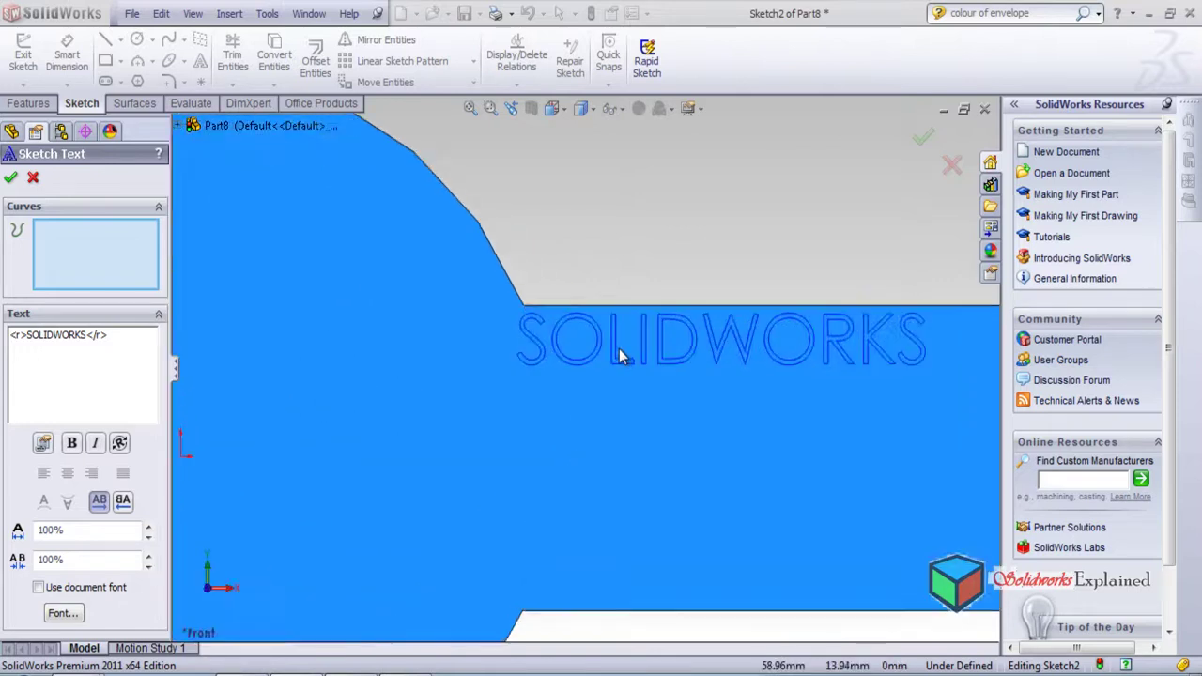
left_click(514, 299)
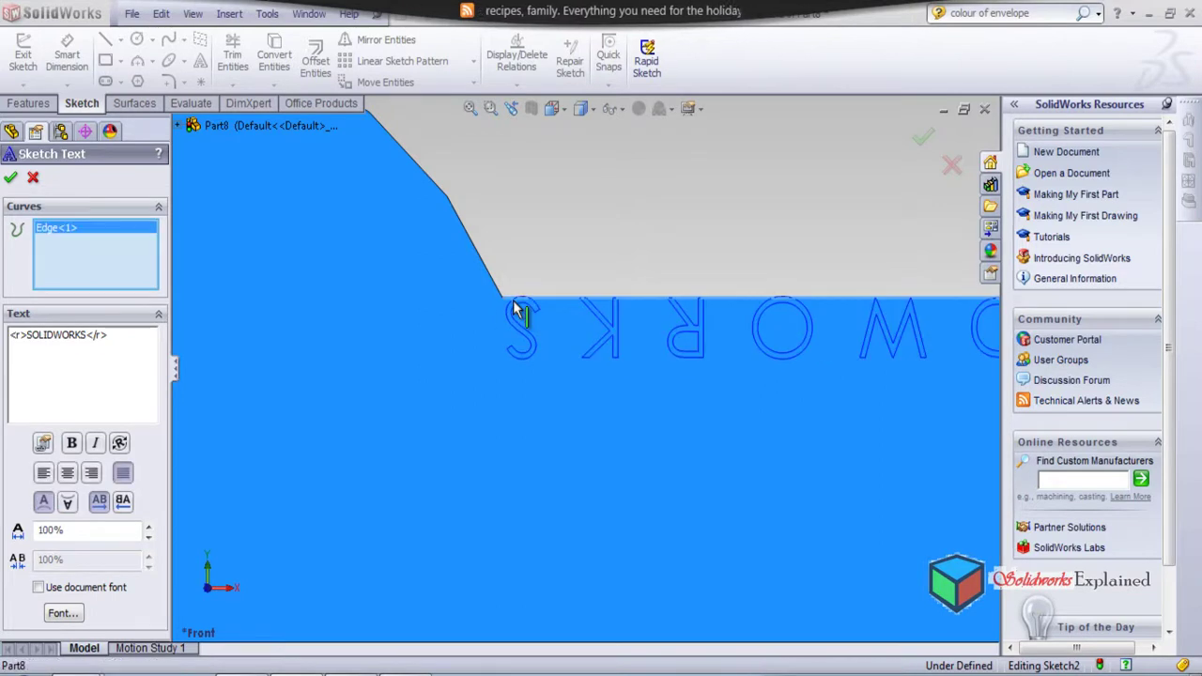
left_click(513, 300)
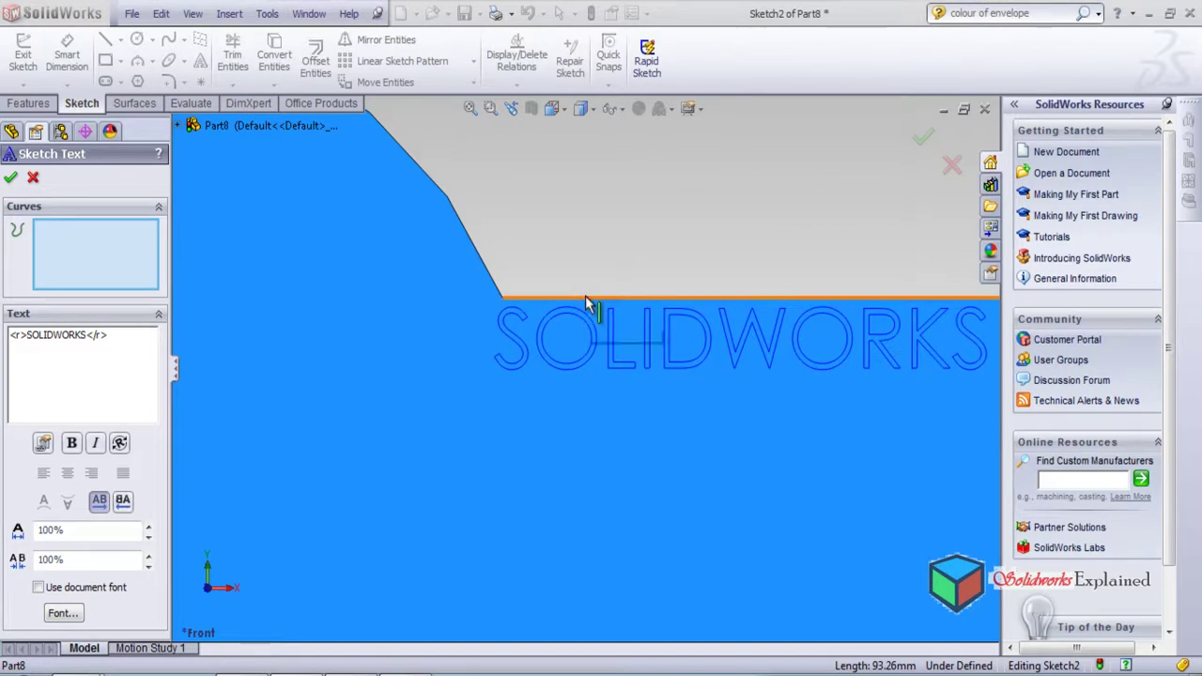
- Reposition the free sketch text just below the arm's upper edge, starting near the corner where the arm meets the circle
left_click(512, 310)
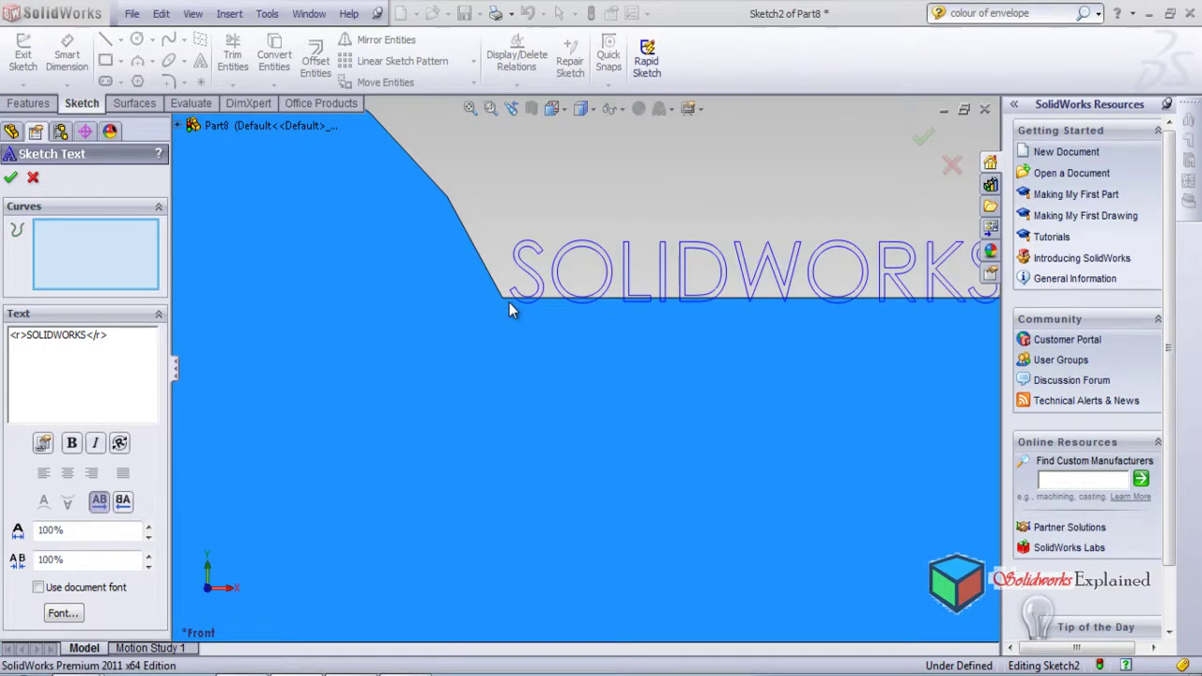
left_click(515, 361)
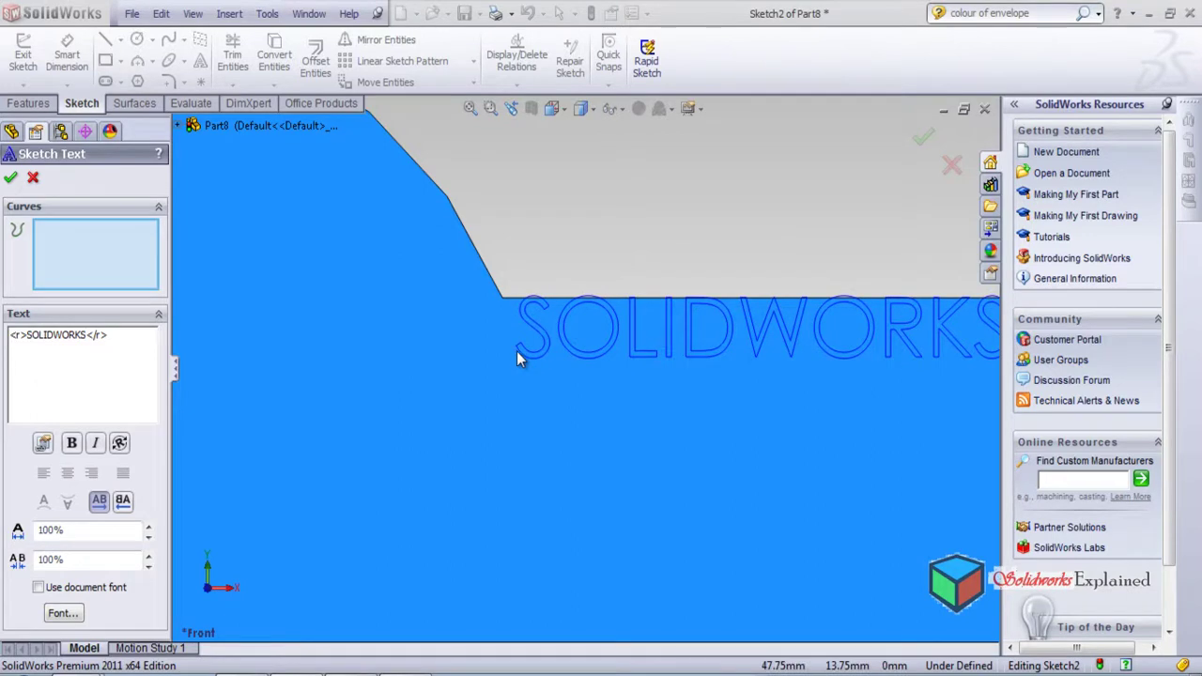
- Move the free sketch text onto the circle above the origin and attach it to the large circular edge
scroll(516, 352, "up", 5)
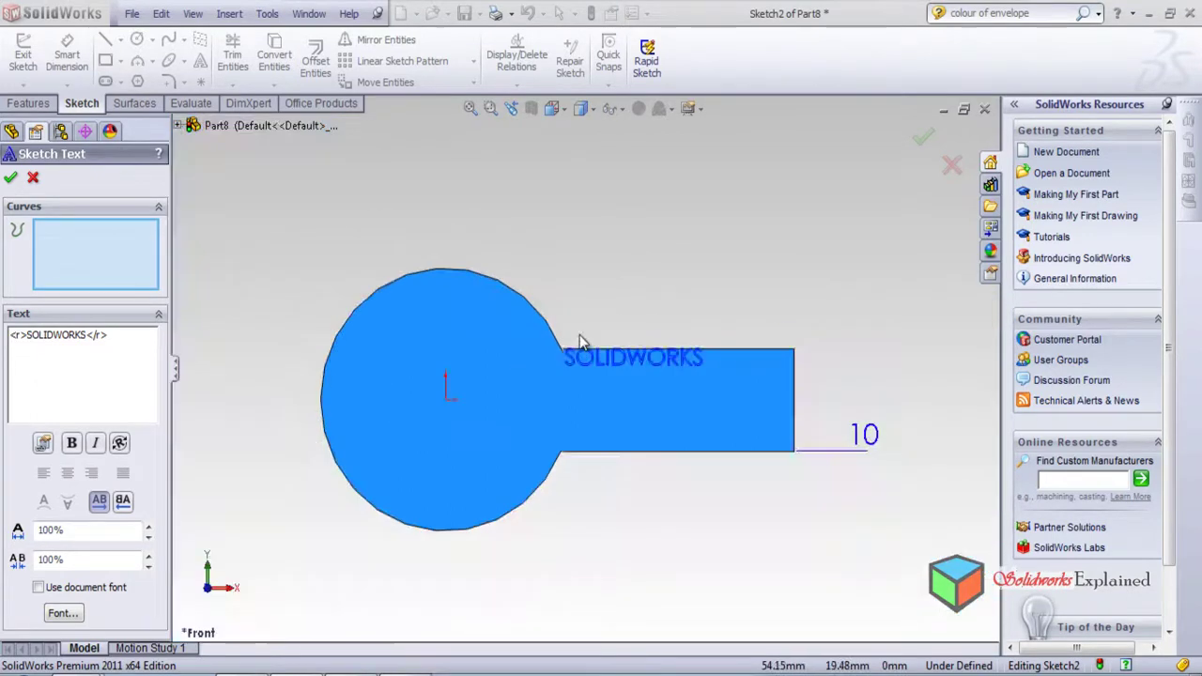
scroll(610, 366, "down", 1)
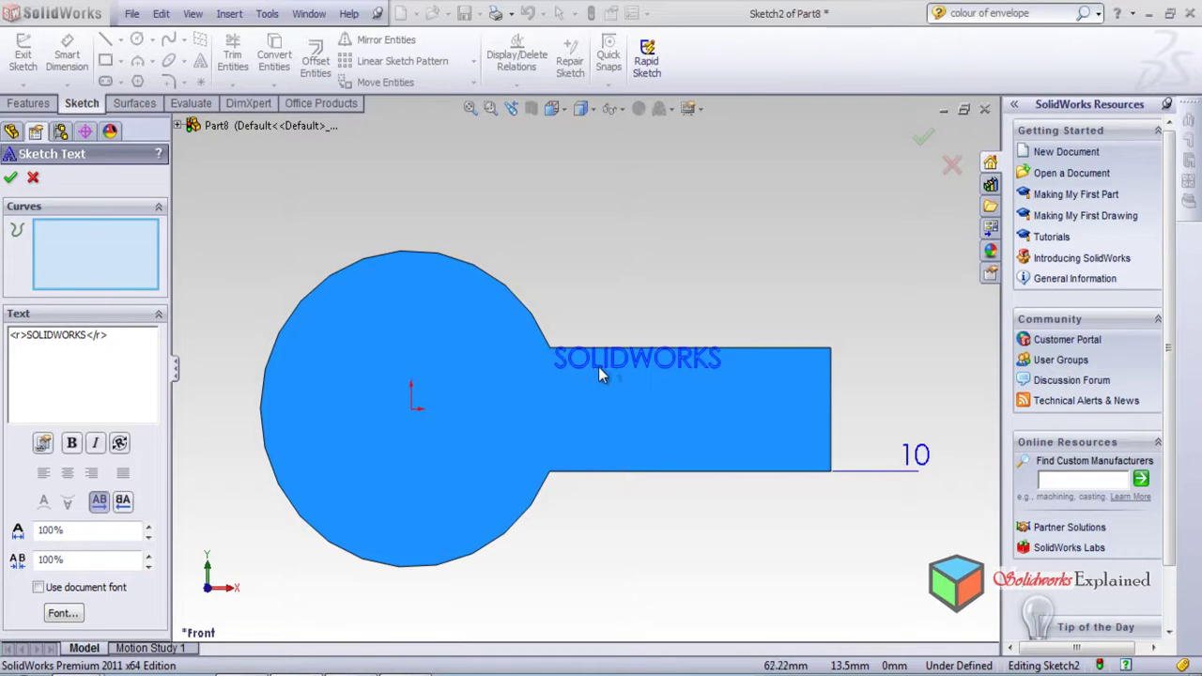
left_click(354, 356)
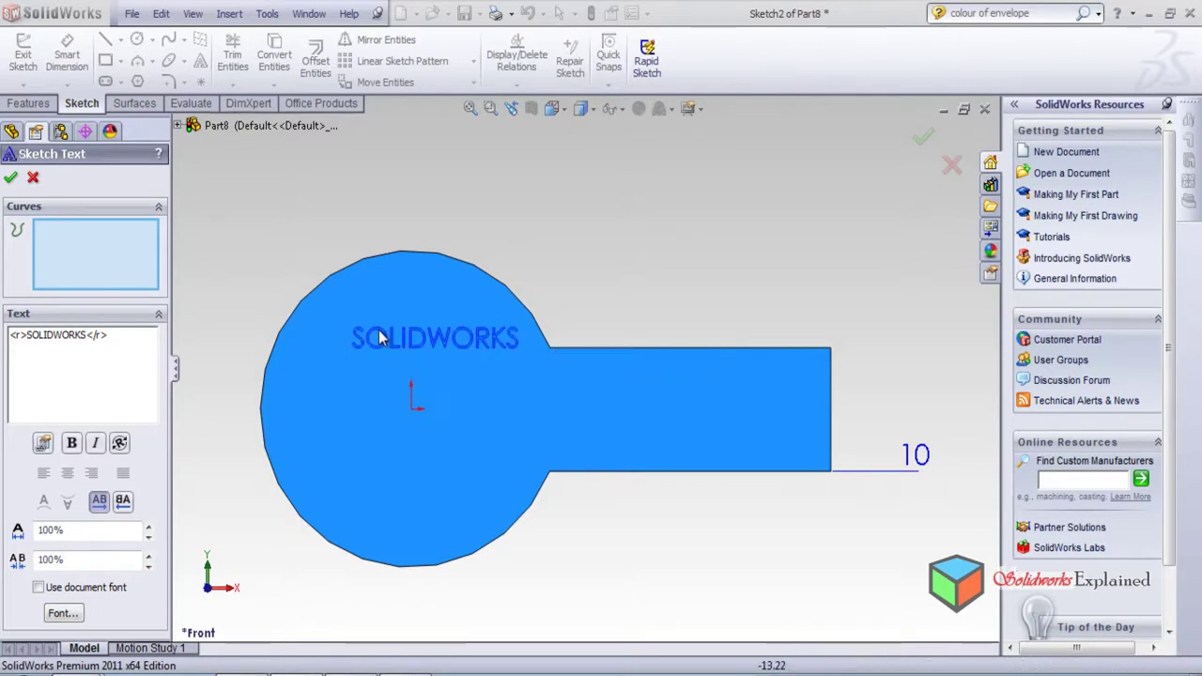
left_click(530, 316)
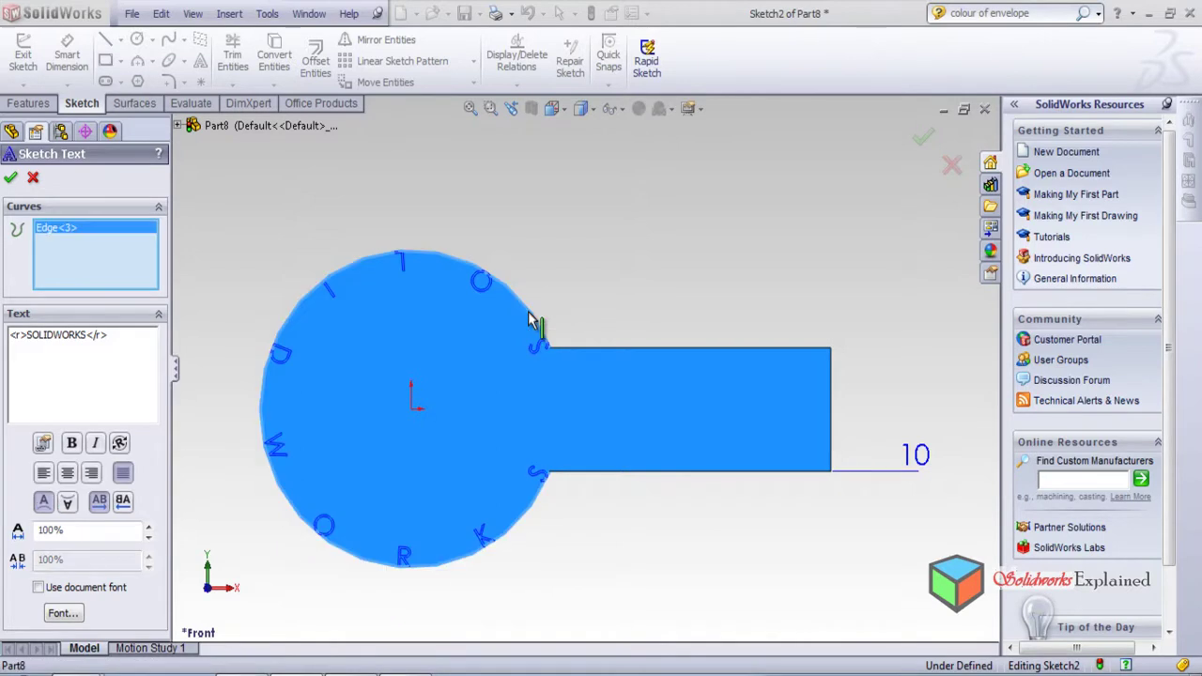
- Try left alignment with vertical flip on and off, followed by centre, right and full justification of the text along the circular edge
left_click(43, 472)
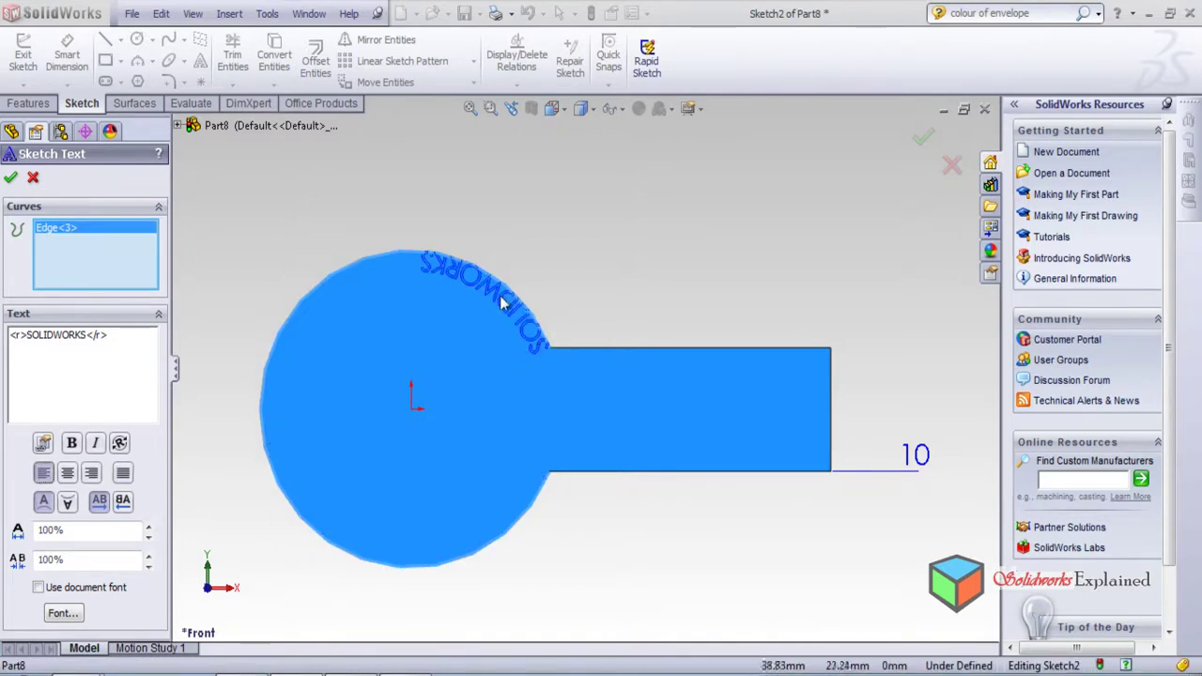
left_click(70, 502)
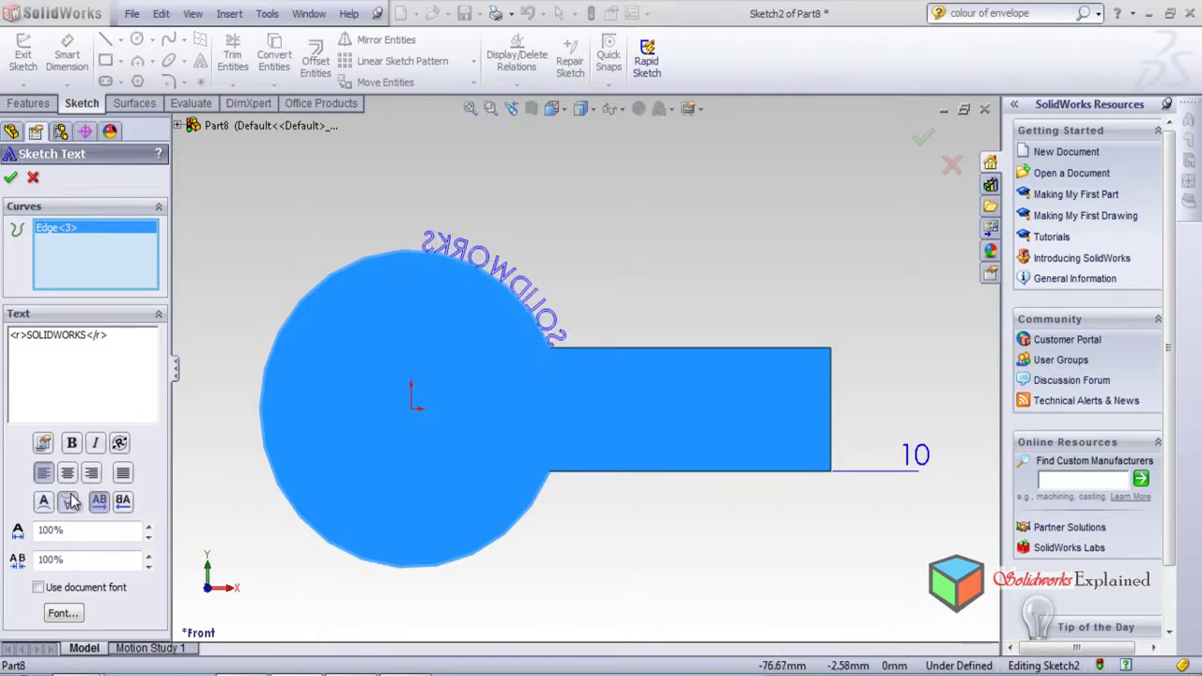
left_click(70, 501)
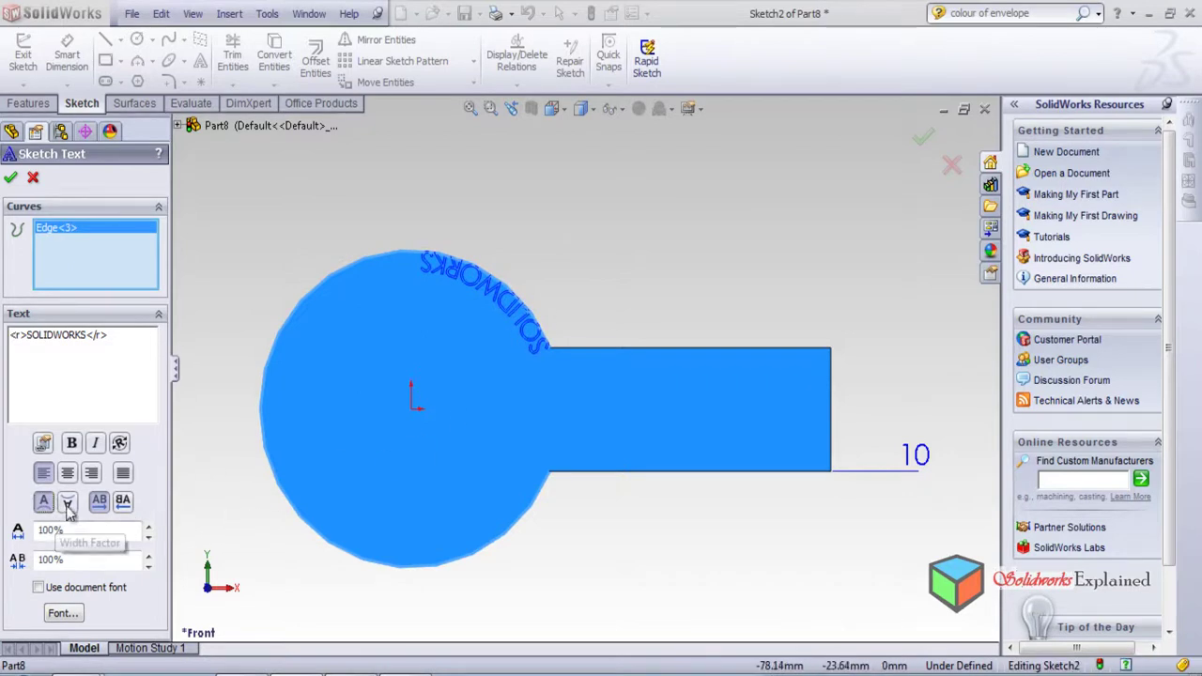
left_click(66, 473)
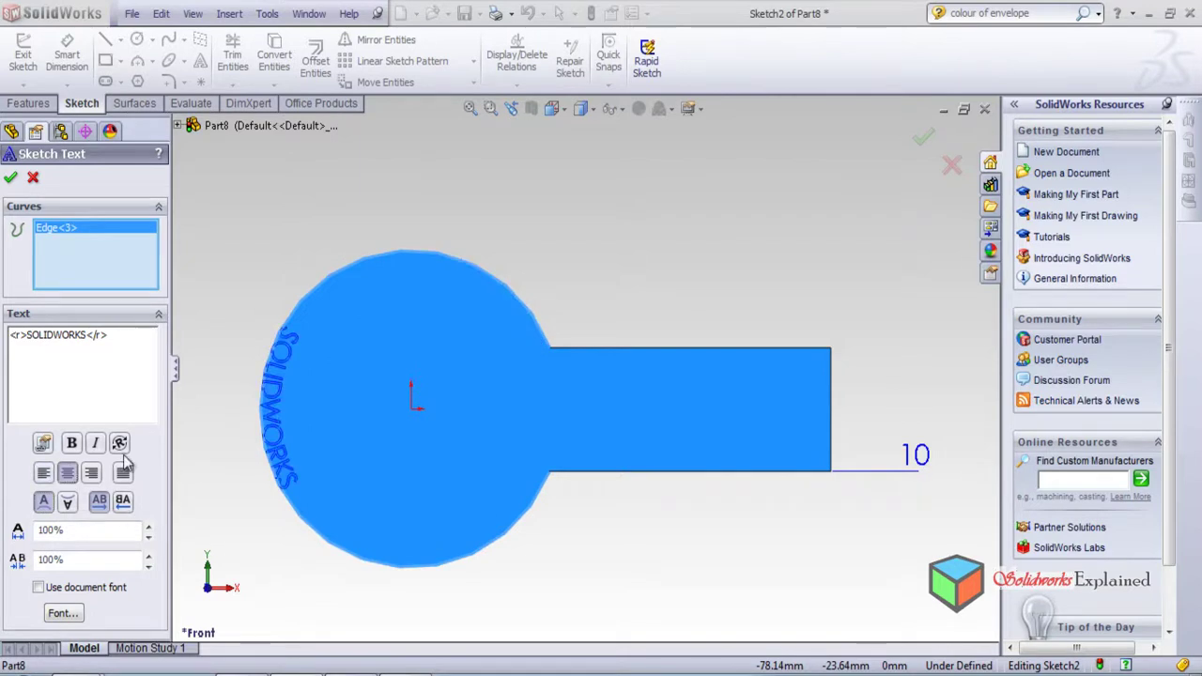
left_click(92, 474)
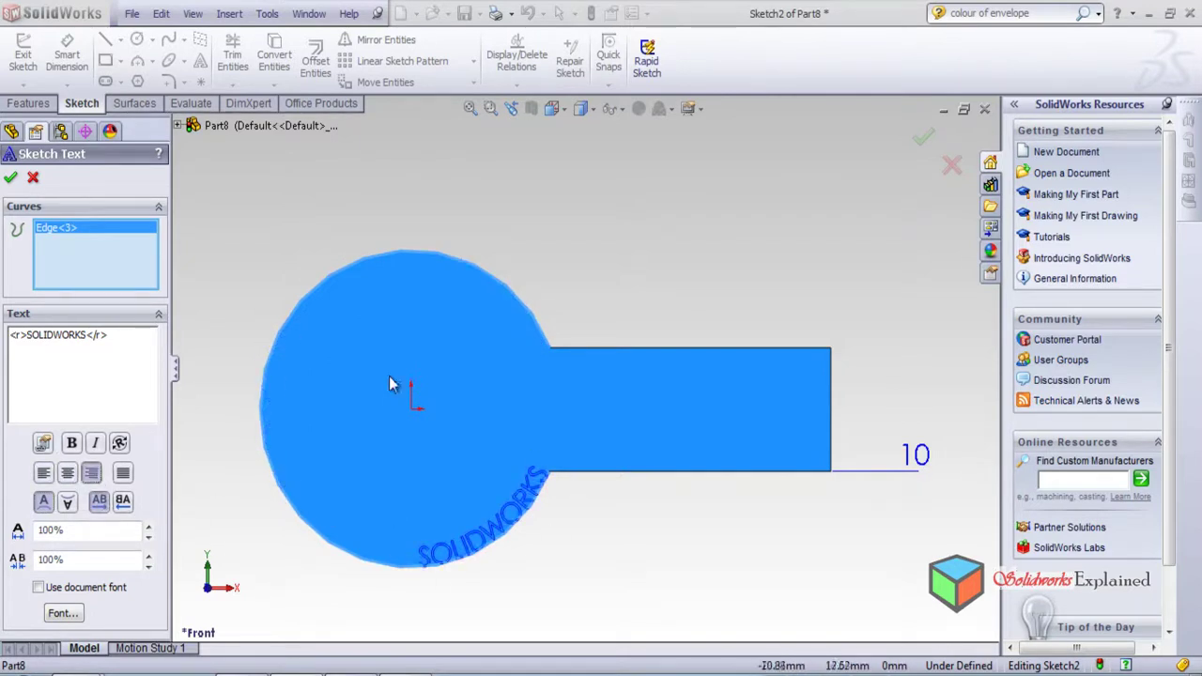
left_click(123, 474)
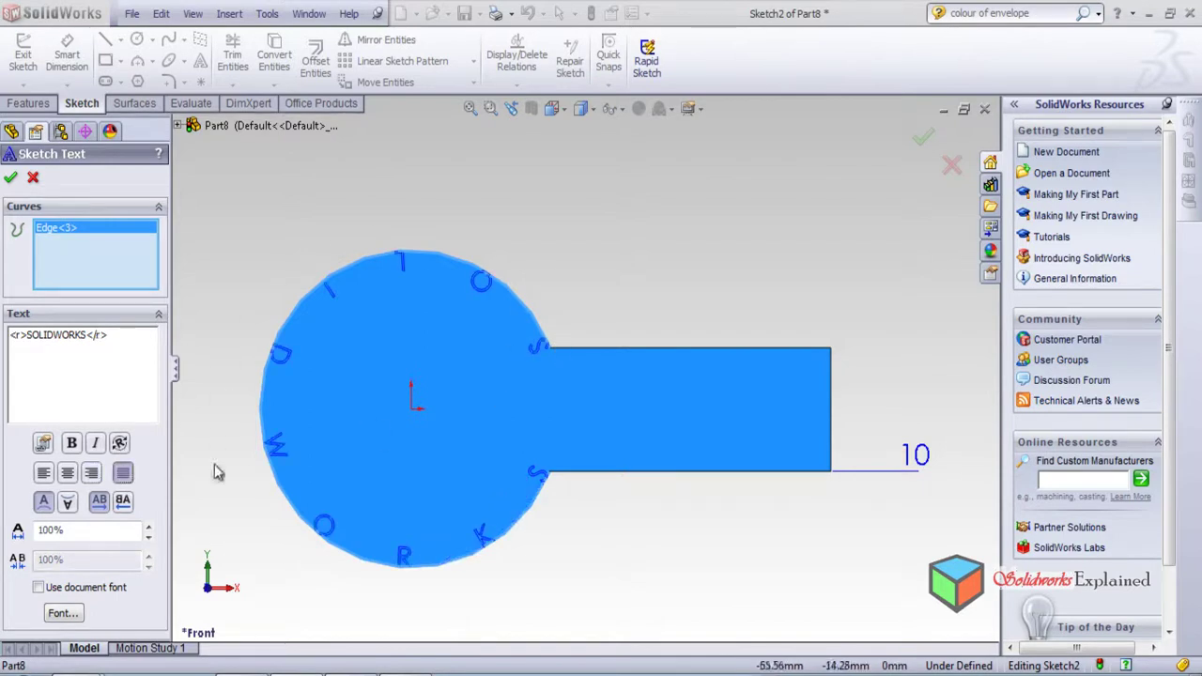
- Cycle the fully justified circular text through the vertical and horizontal flip combinations, ending with both flips off
left_click(67, 506)
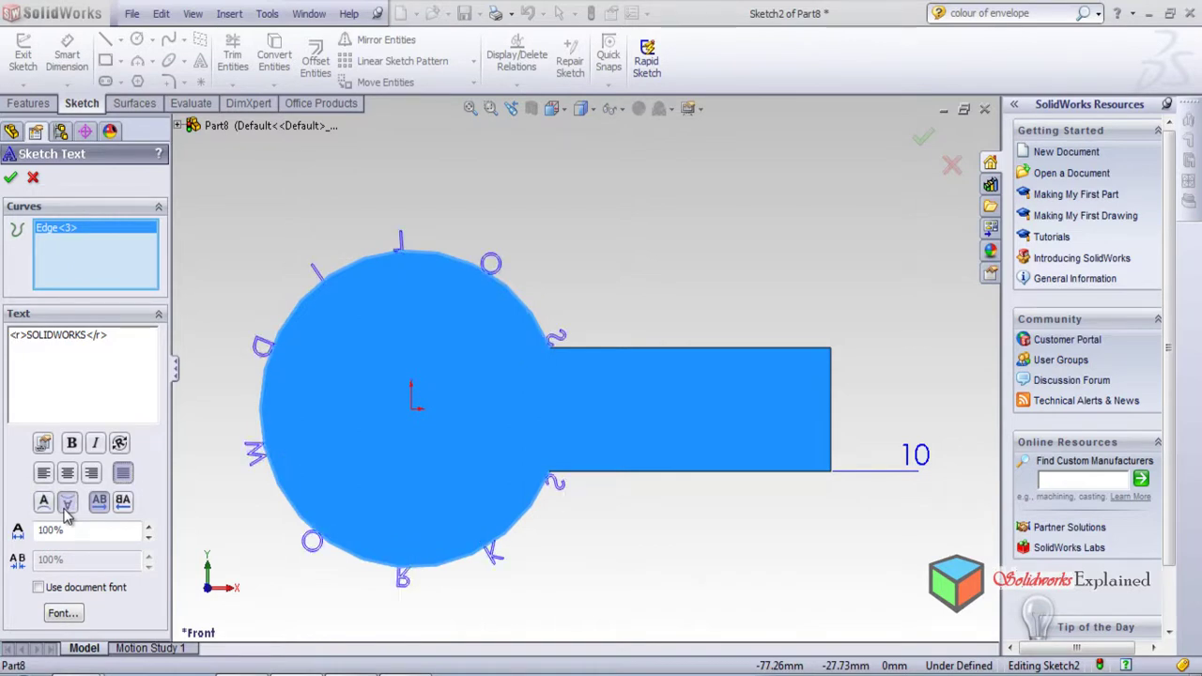
left_click(130, 504)
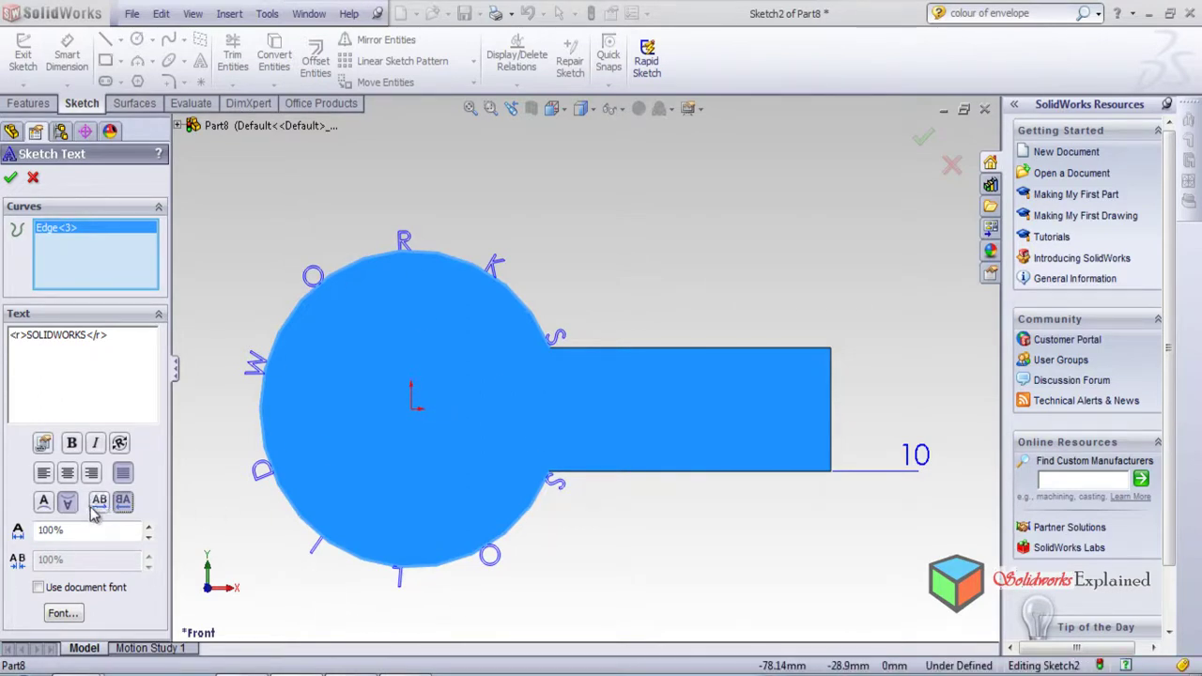
left_click(43, 505)
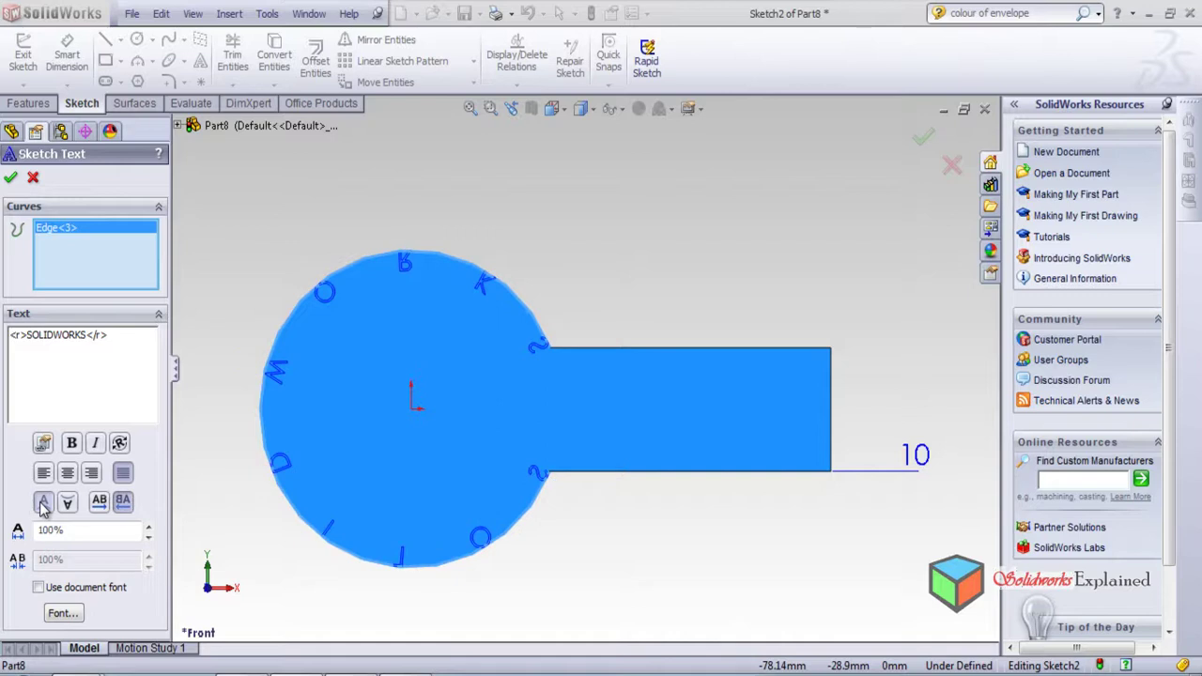
left_click(98, 503)
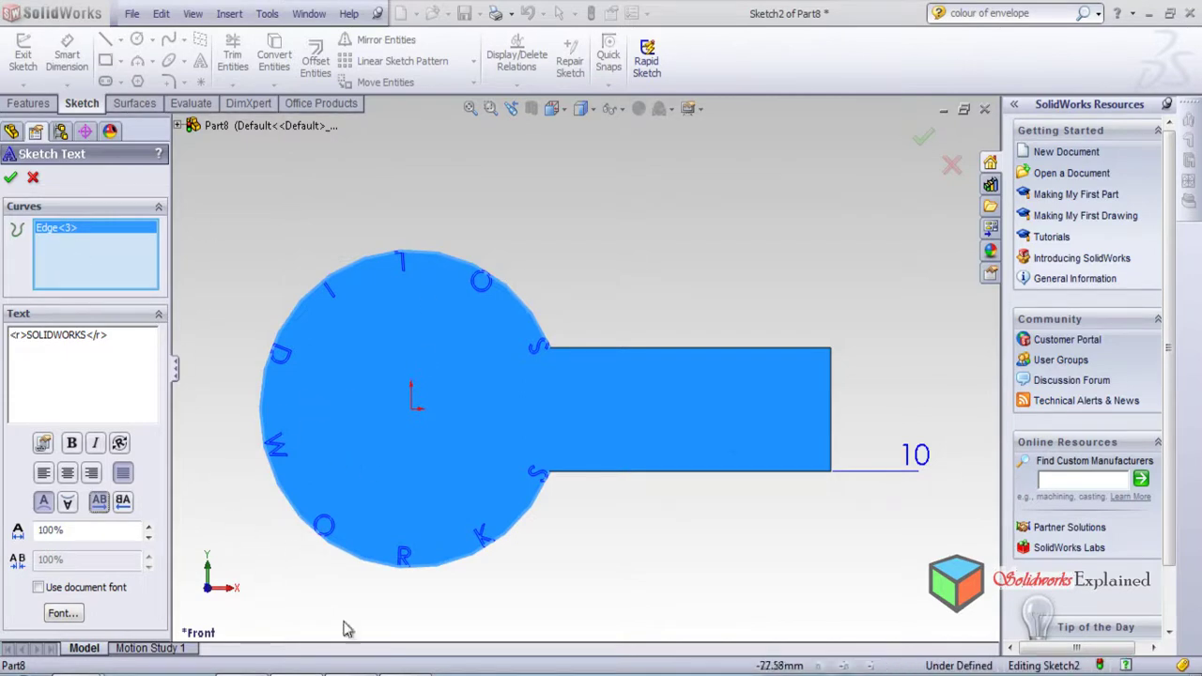
- Add the arm's lower and upper edges to the text's guiding curves and remove the circular edge
left_click(705, 472)
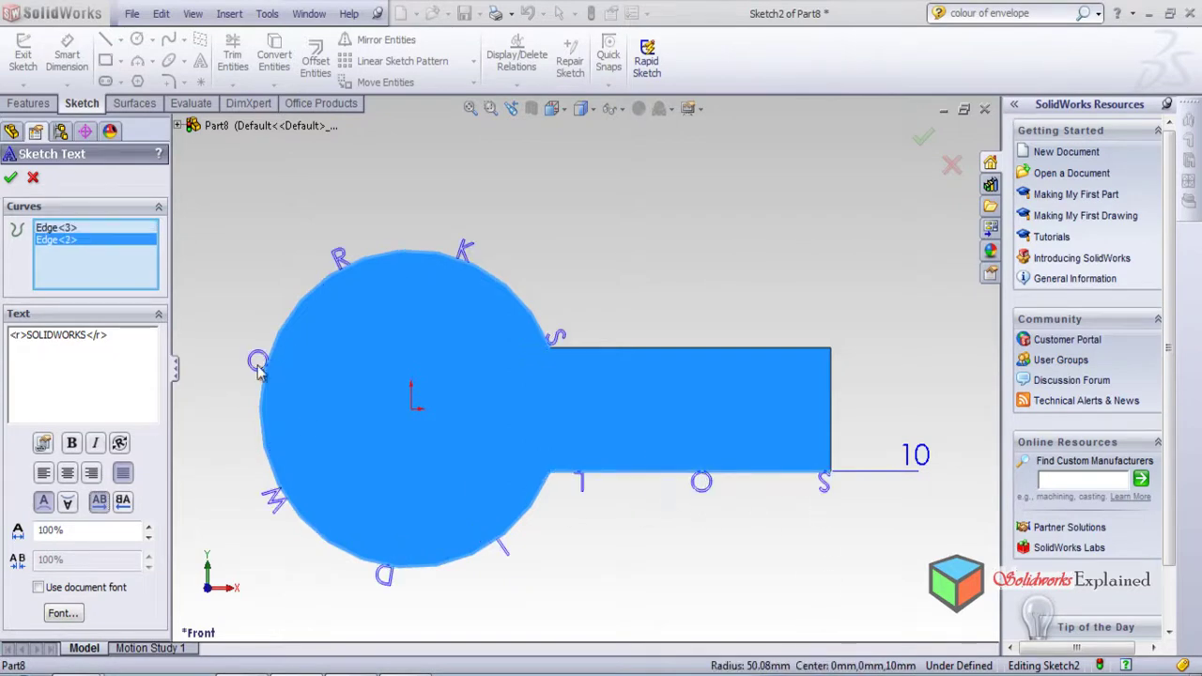
left_click(602, 350)
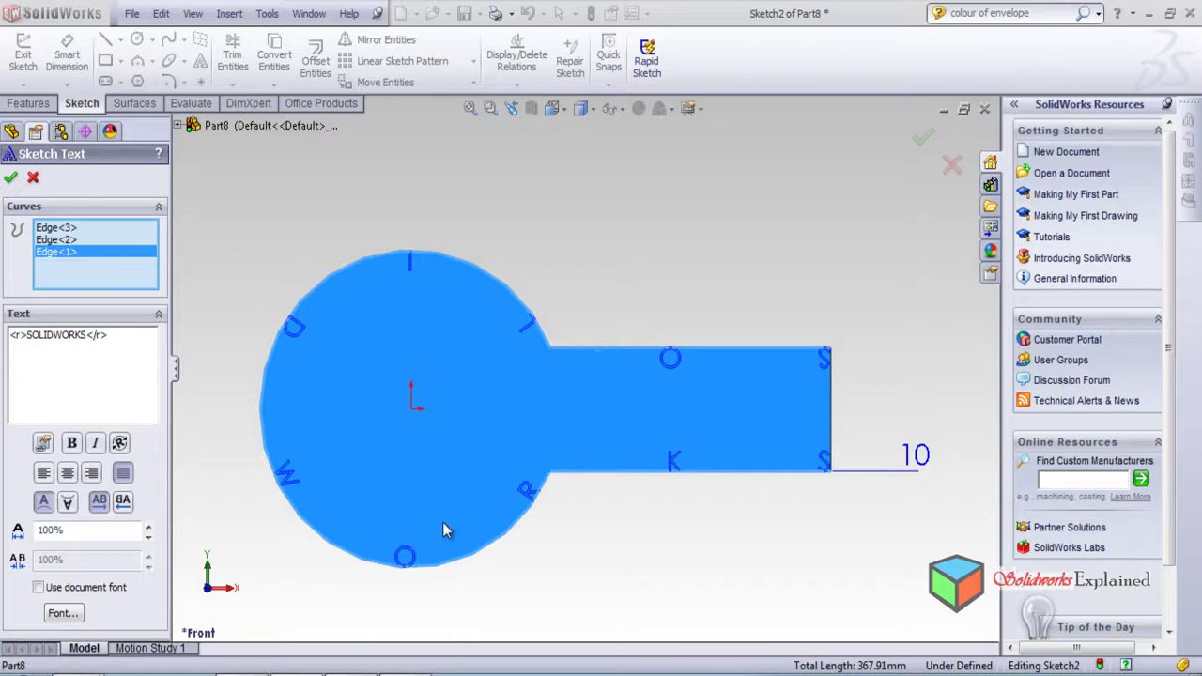
left_click(57, 227)
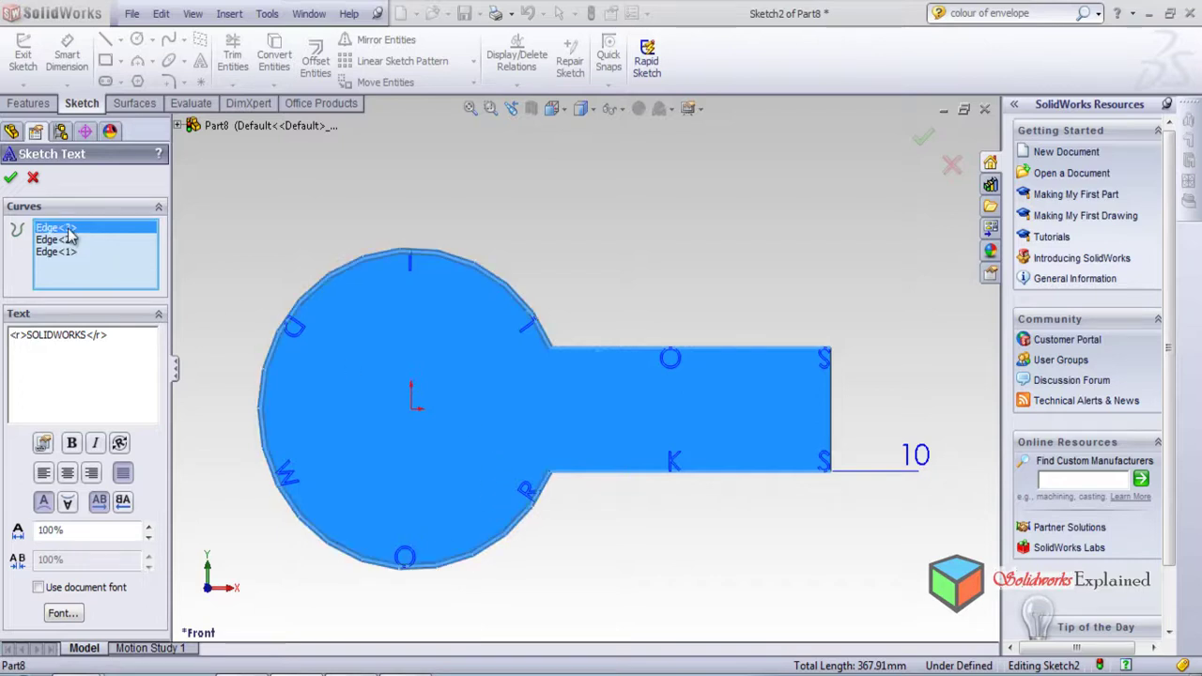
key("Delete")
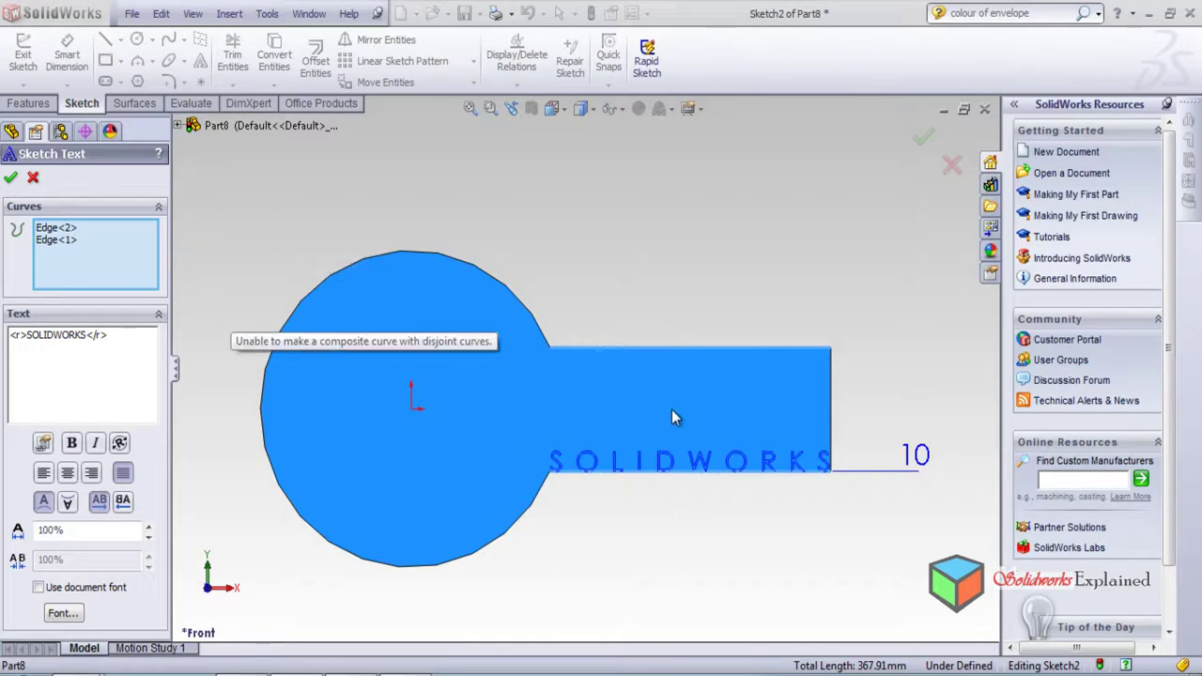
- Add the arm's short end edge to the text's guiding curves, and clear all edges from the curve selection
left_click(830, 427)
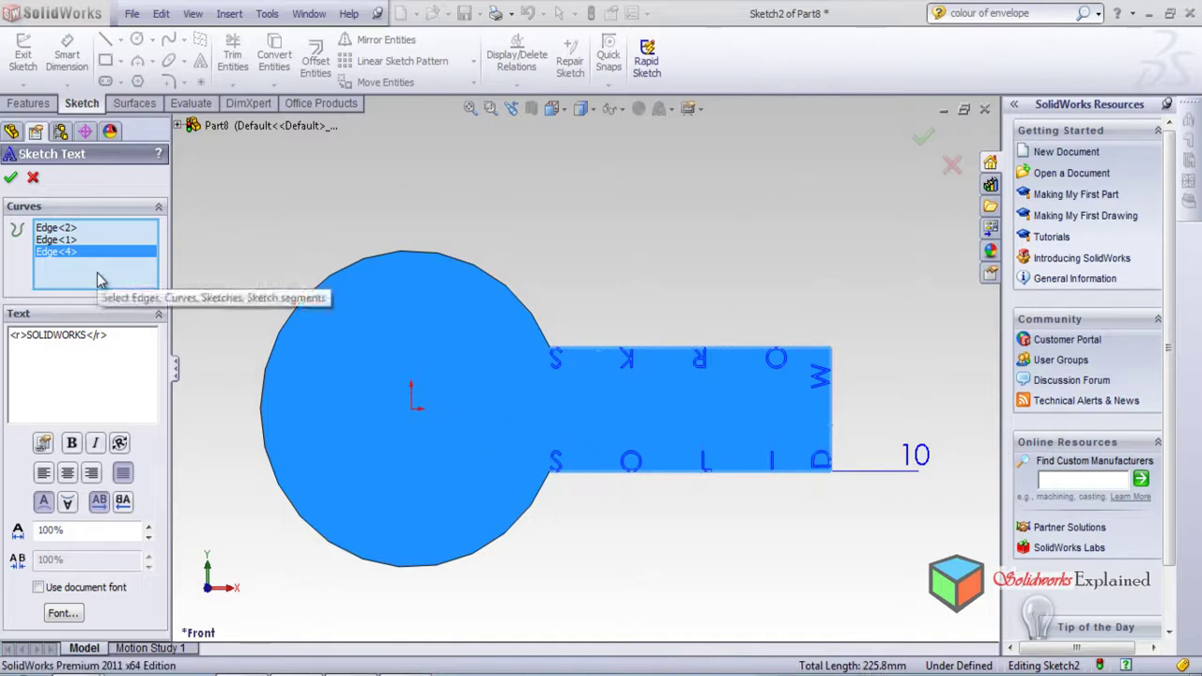
key("Delete")
left_click(80, 230)
key("Delete")
key("Delete")
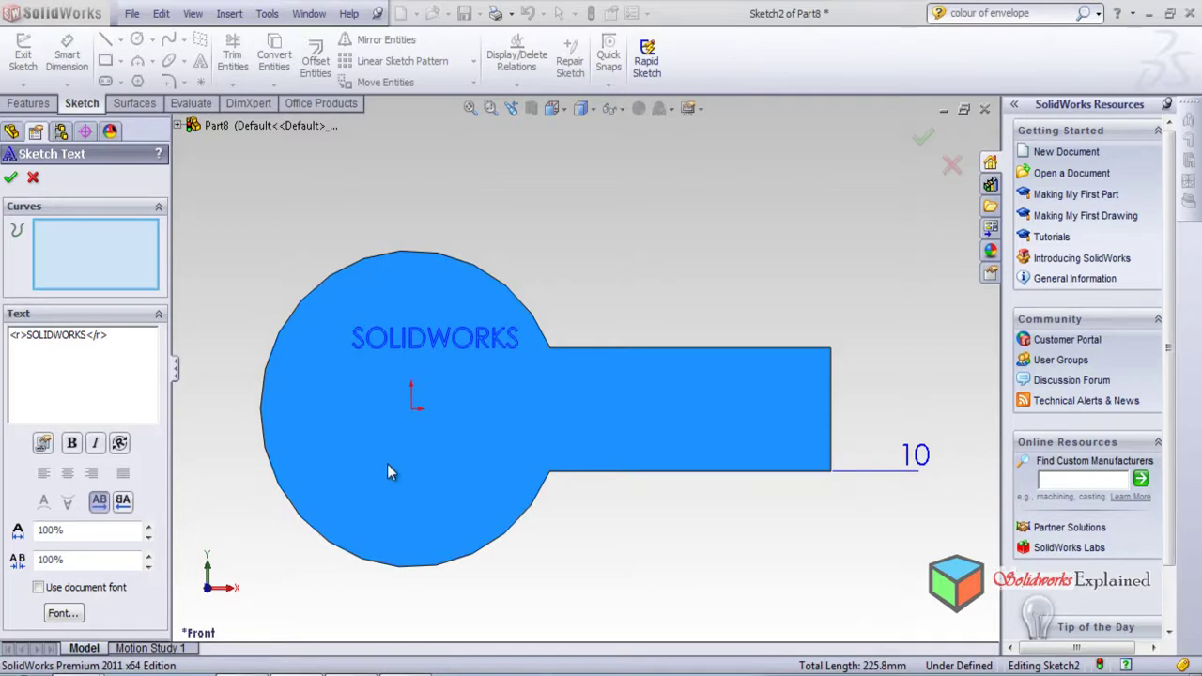
- Place the free sketch text at the arm's mid-height beside the circle, and view the Link to Property options before accepting the text
left_click(569, 428)
left_click(551, 422)
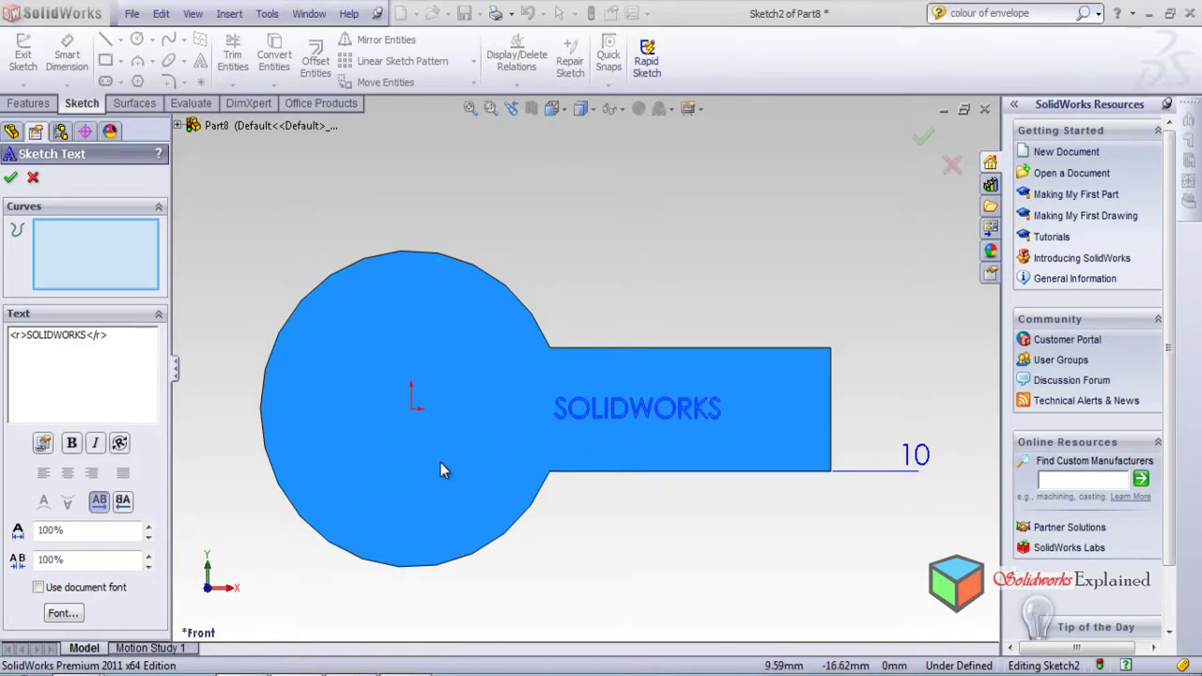
left_click(43, 445)
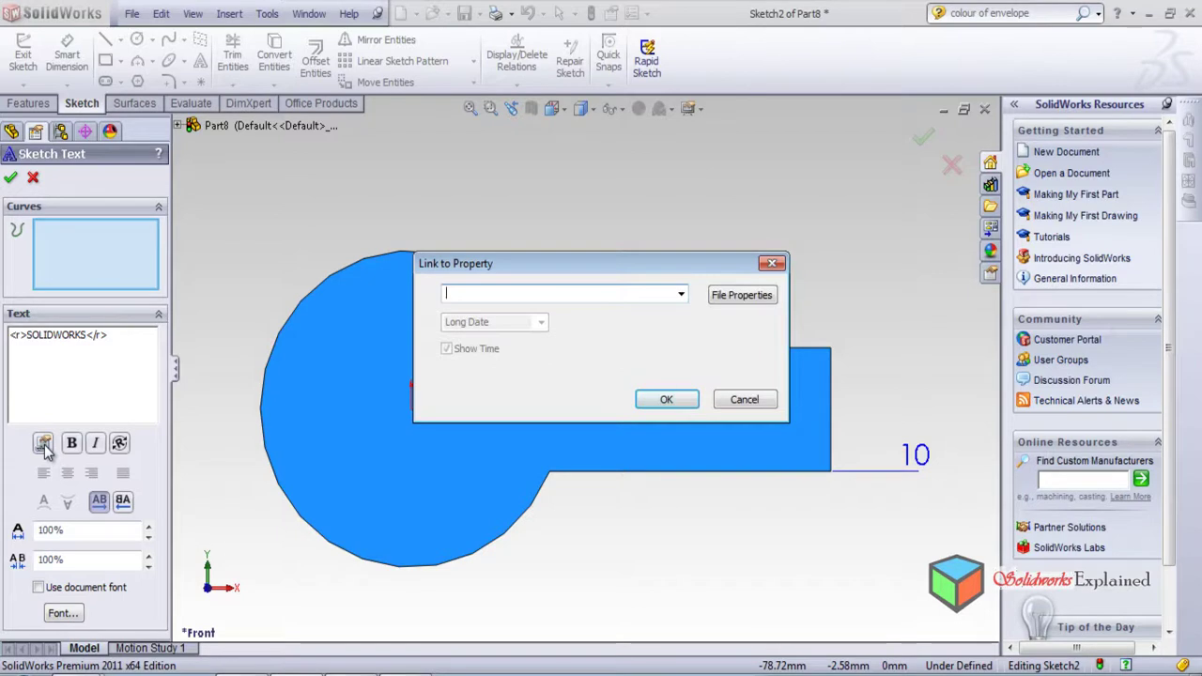
left_click(771, 264)
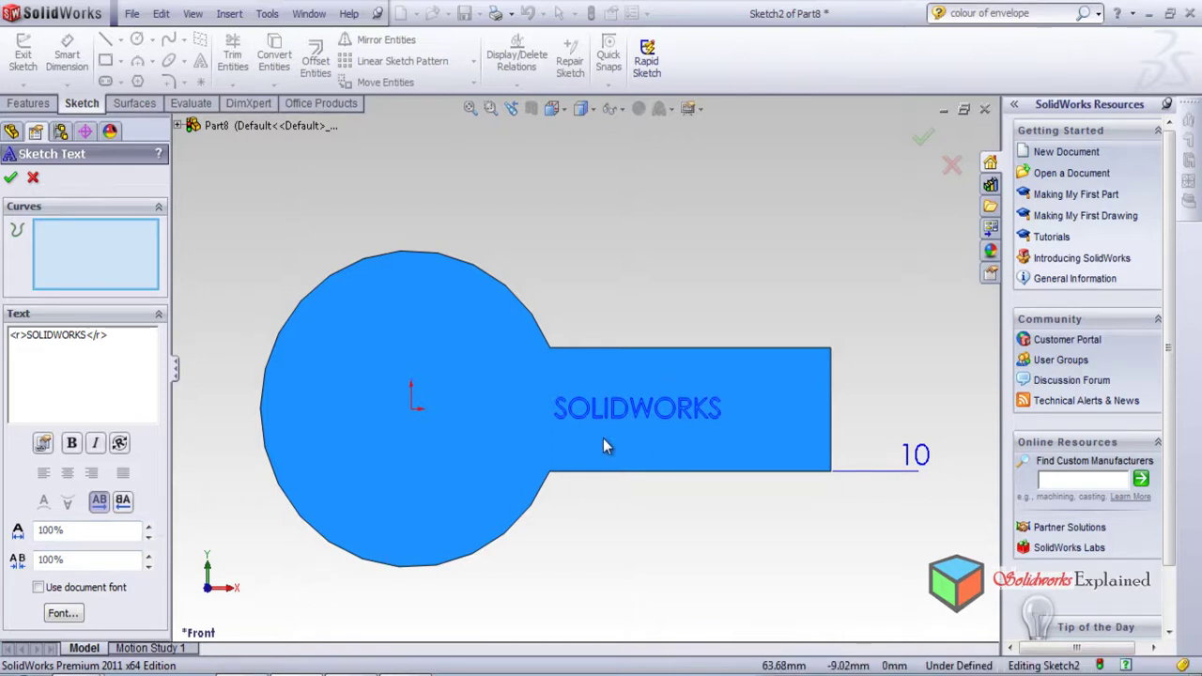
left_click(9, 179)
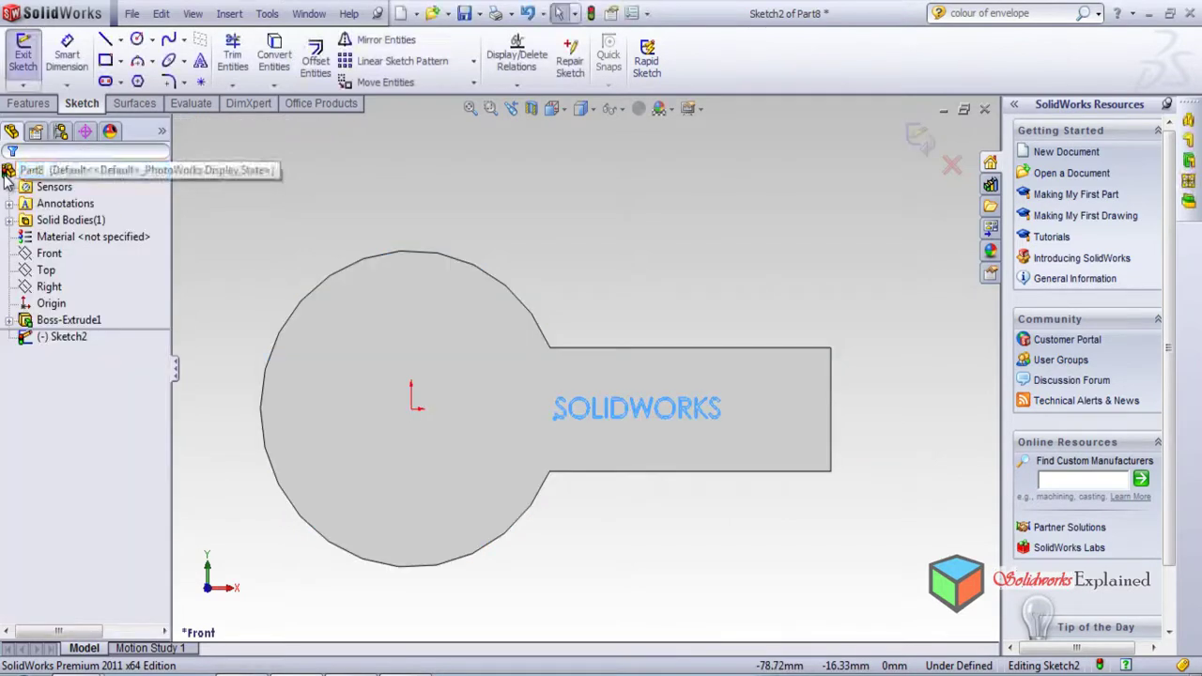
- Extrude the SOLIDWORKS sketch text as a blind boss 3 mm deep, merged with the arm
middle_click_drag(635, 518, 611, 263)
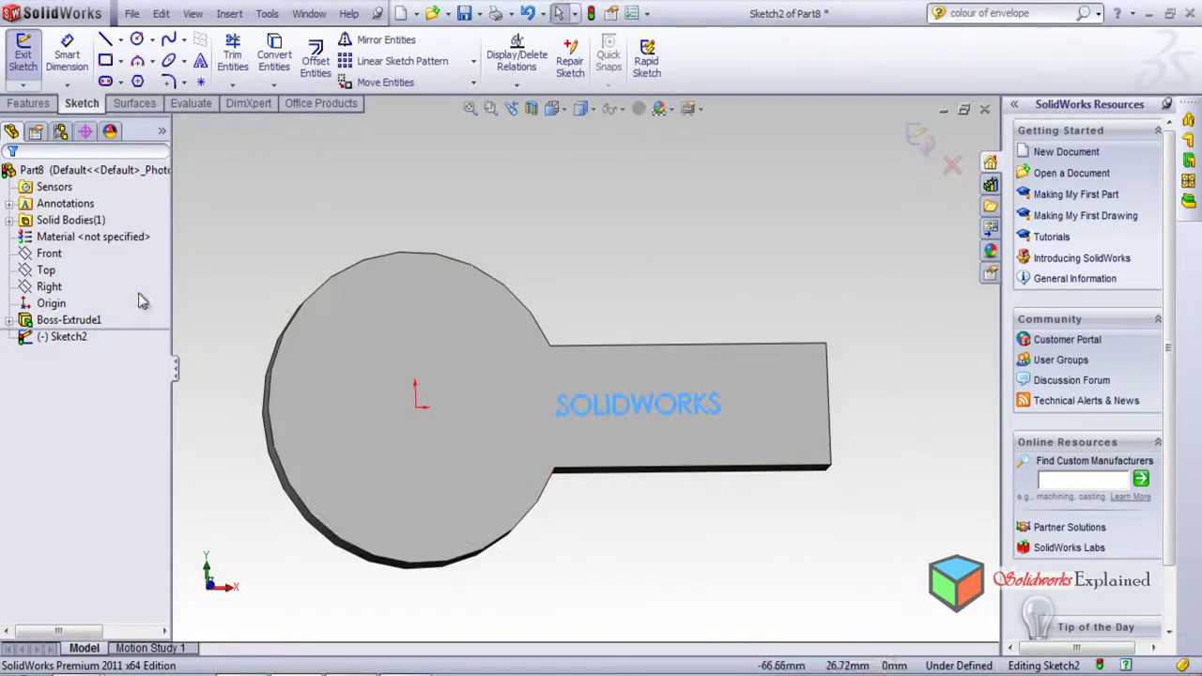
left_click(26, 105)
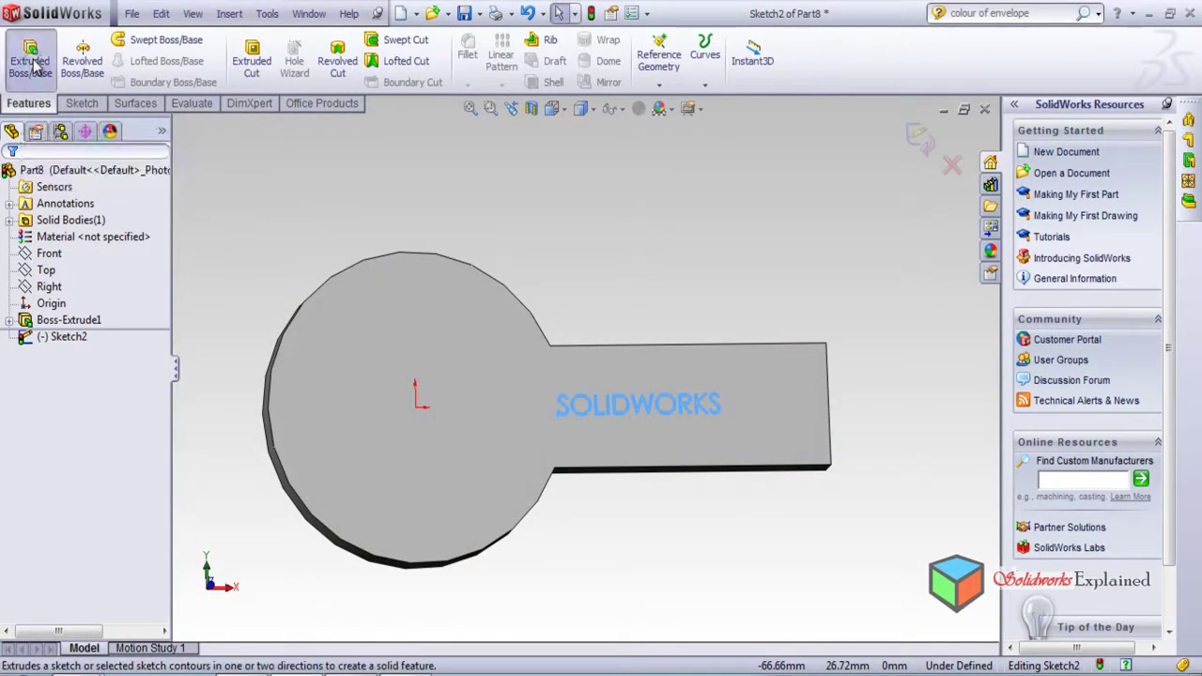
left_click(31, 58)
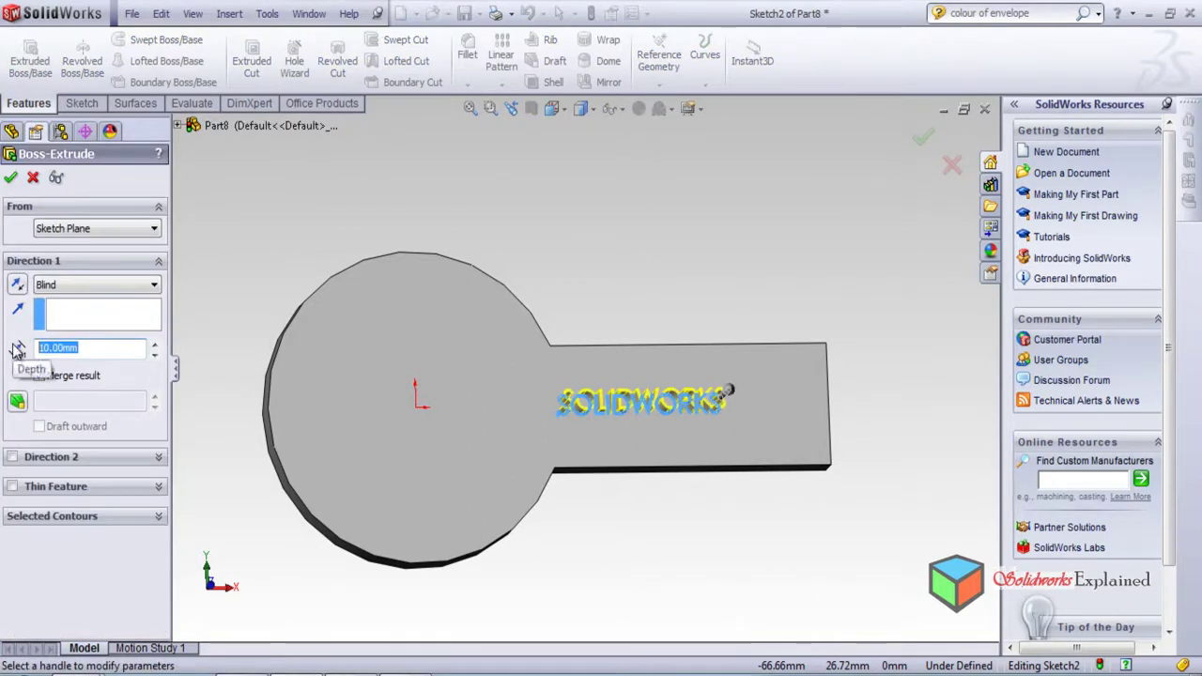
type("3")
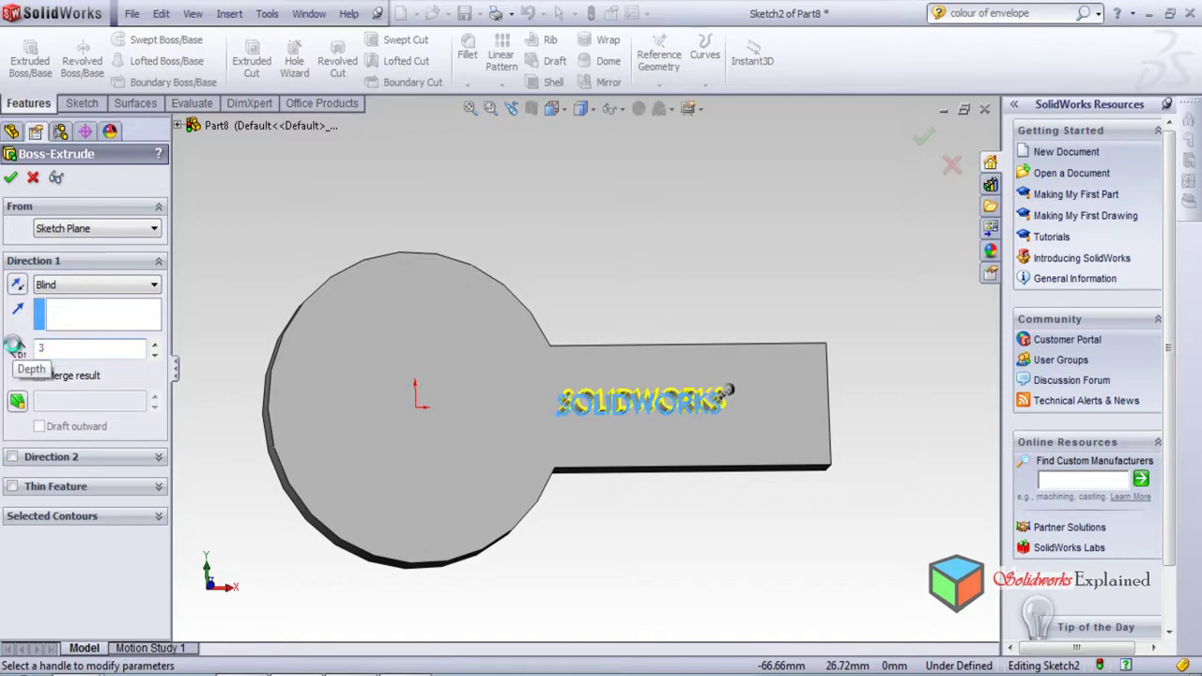
middle_click_drag(489, 485, 550, 352)
scroll(554, 357, "down", 6)
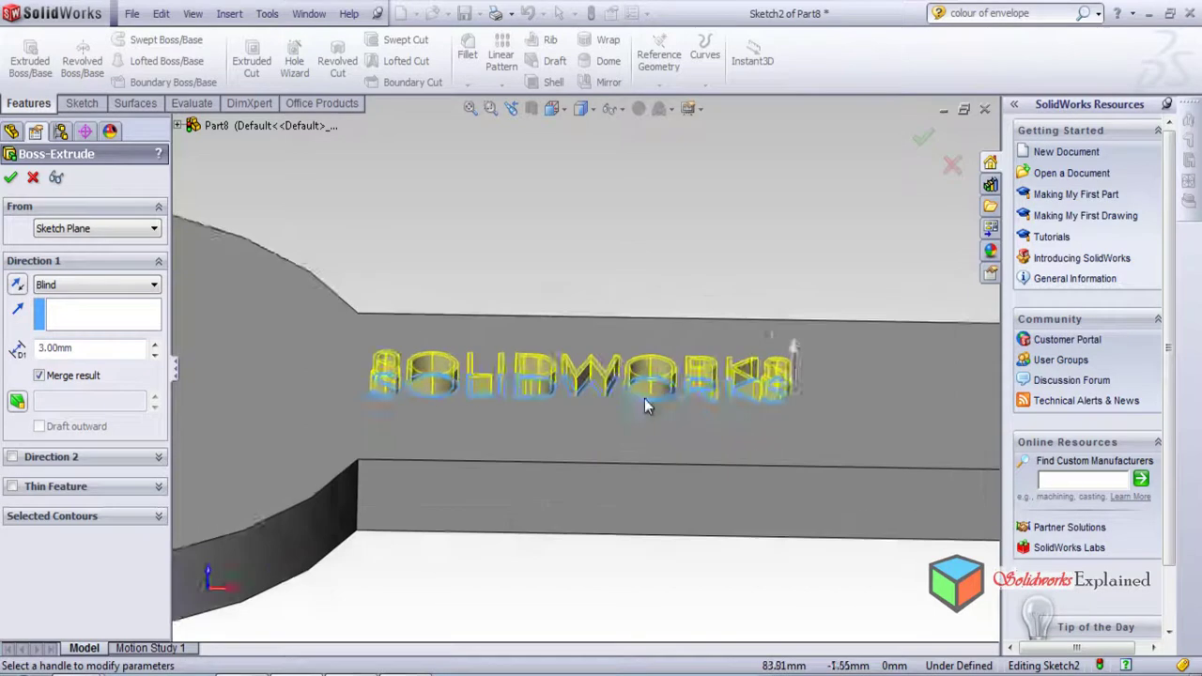
middle_click_drag(631, 425, 561, 464)
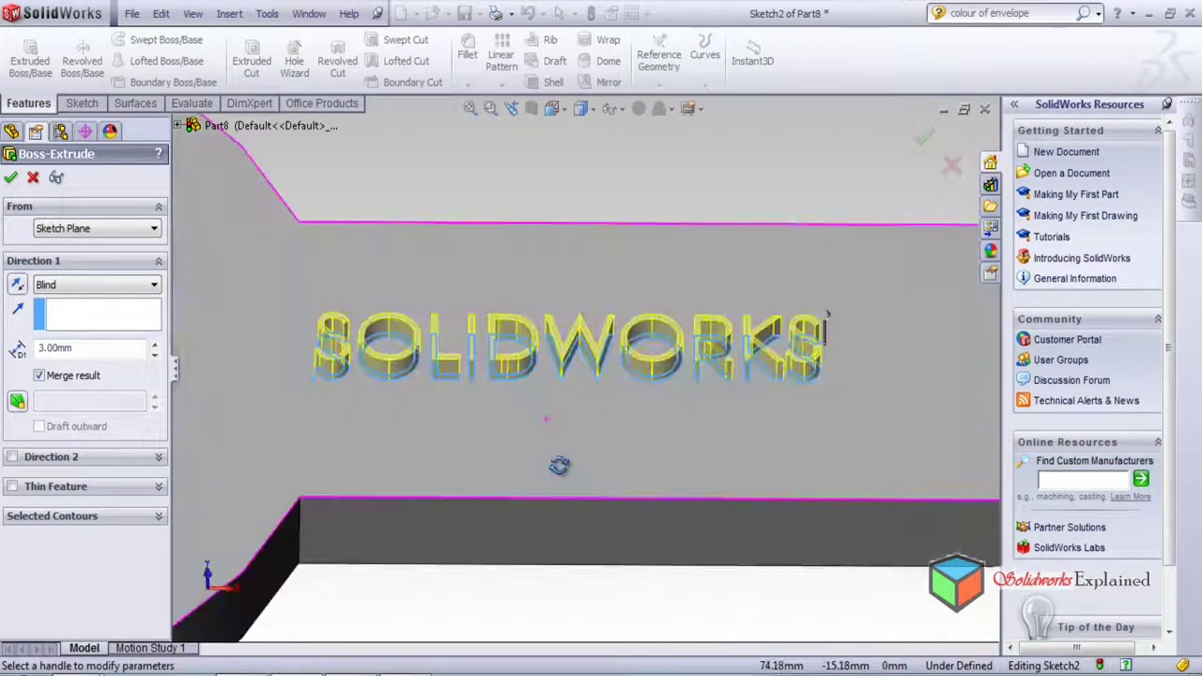
left_click(11, 178)
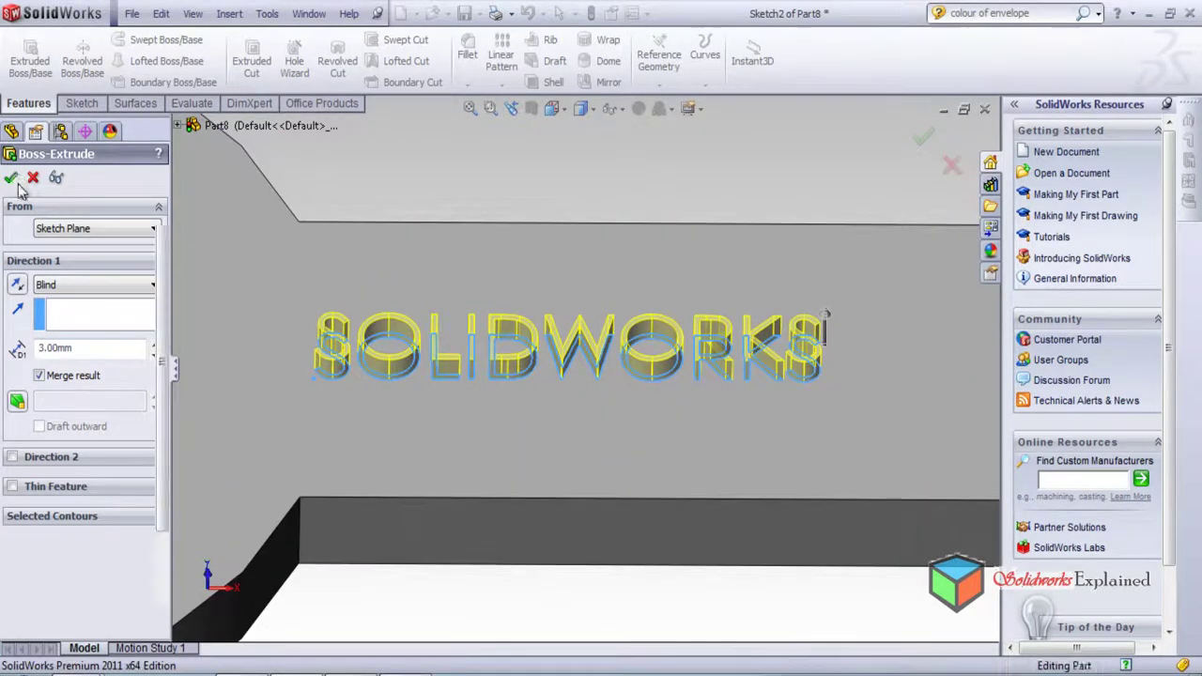
- Examine the raised SOLIDWORKS lettering on the arm from several angles, up close and with the whole part in view
middle_click_drag(499, 504, 499, 363)
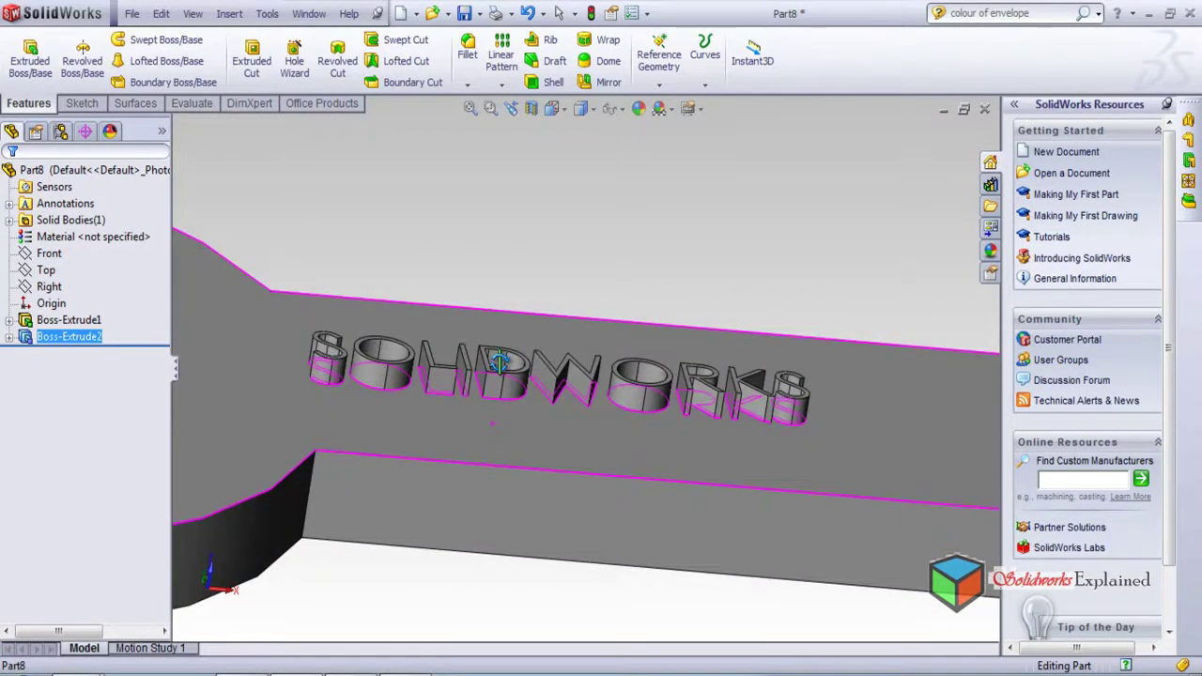
middle_click_drag(498, 363, 490, 429)
left_click(491, 429)
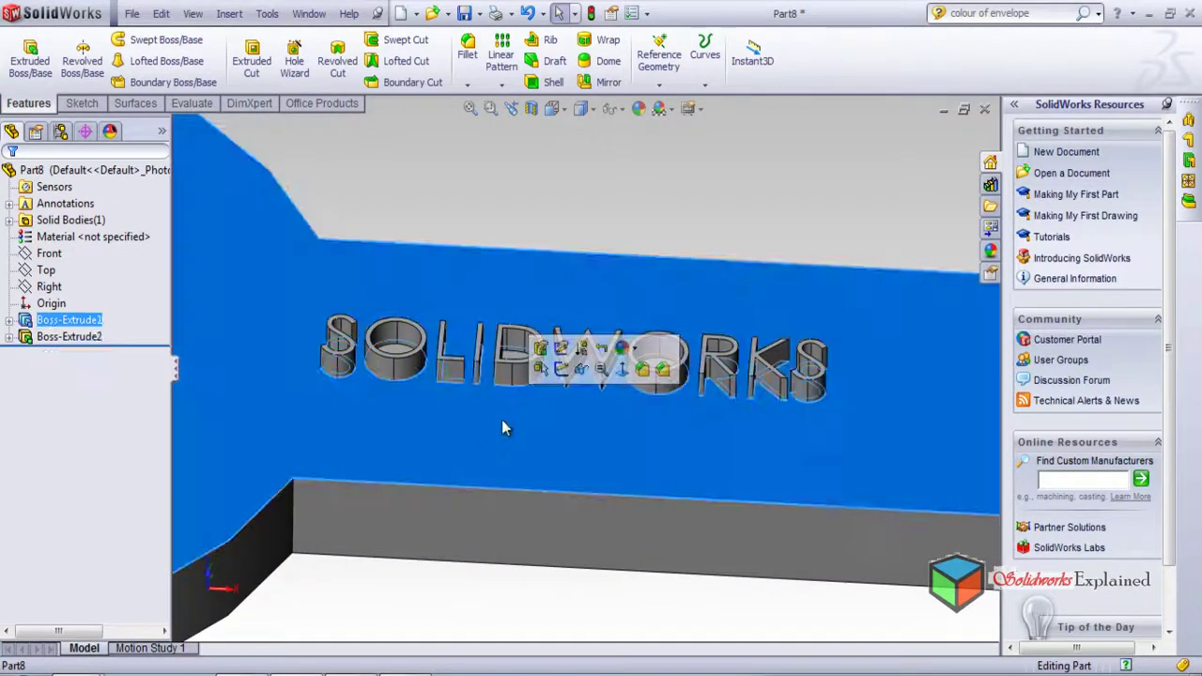
key("Escape")
middle_click_drag(474, 373, 623, 400)
scroll(629, 390, "down", 5)
left_click(579, 345)
middle_click_drag(577, 341, 532, 469)
scroll(534, 411, "up", 5)
scroll(533, 418, "up", 8)
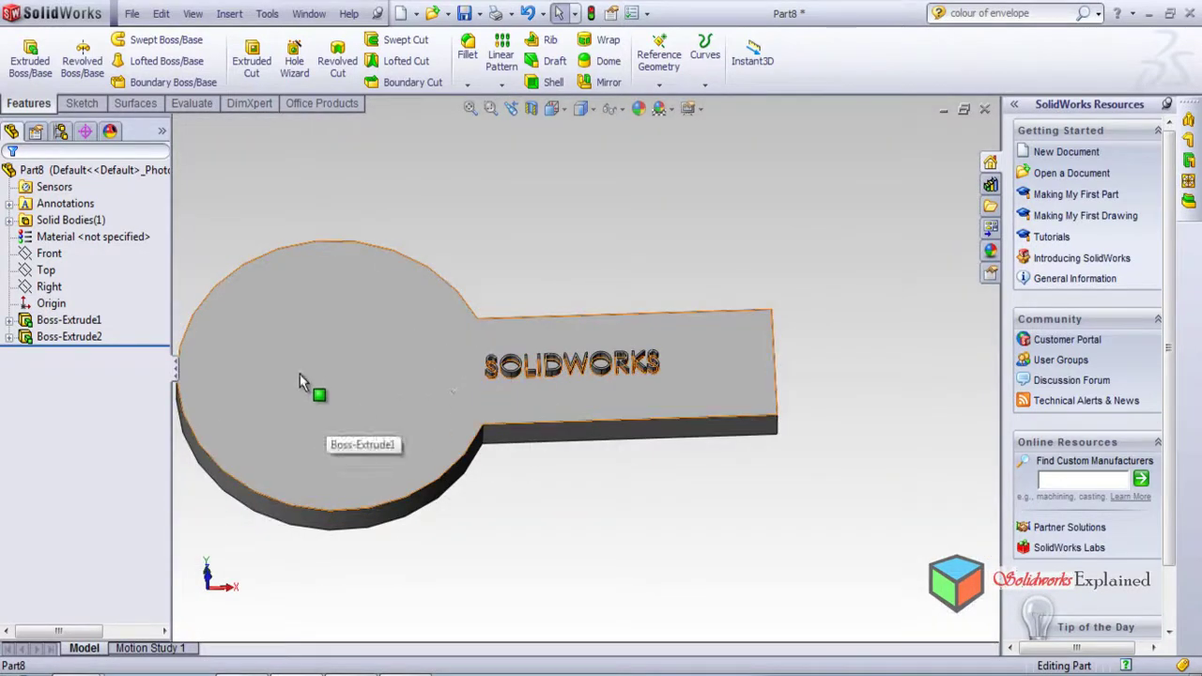
- Create the sketch text VERSION 1.1 on the part's top face, placed freely across the circle slightly above its centre
left_click(268, 13)
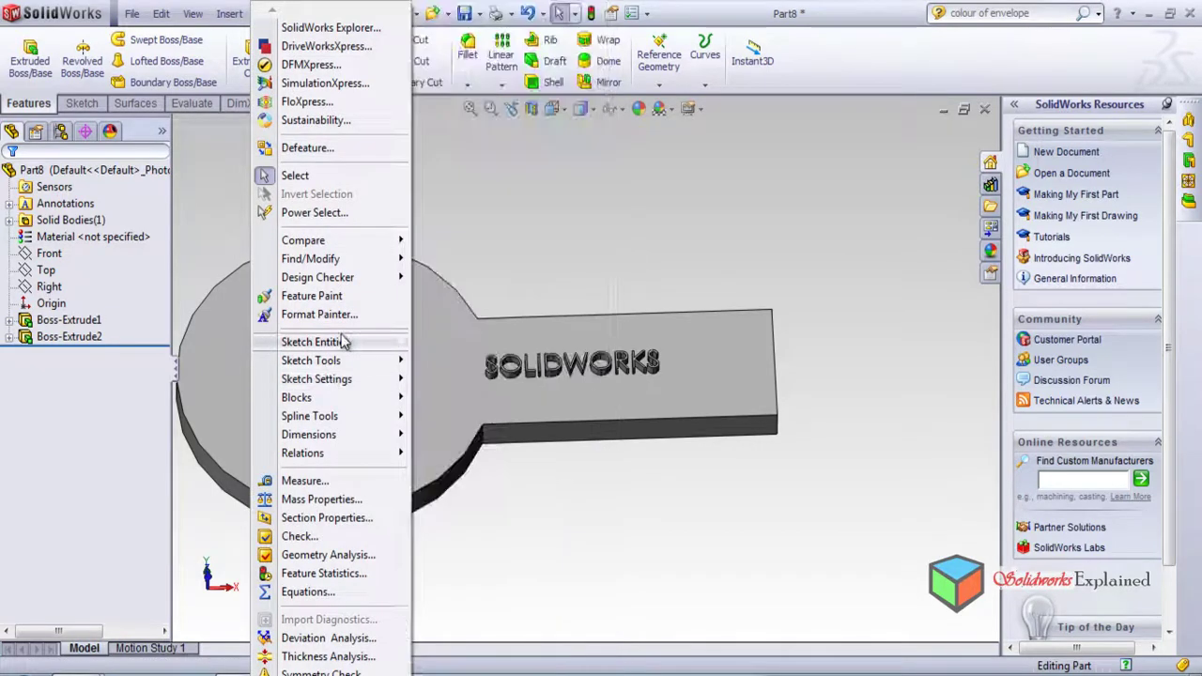
mouse_move(315, 342)
left_click(517, 621)
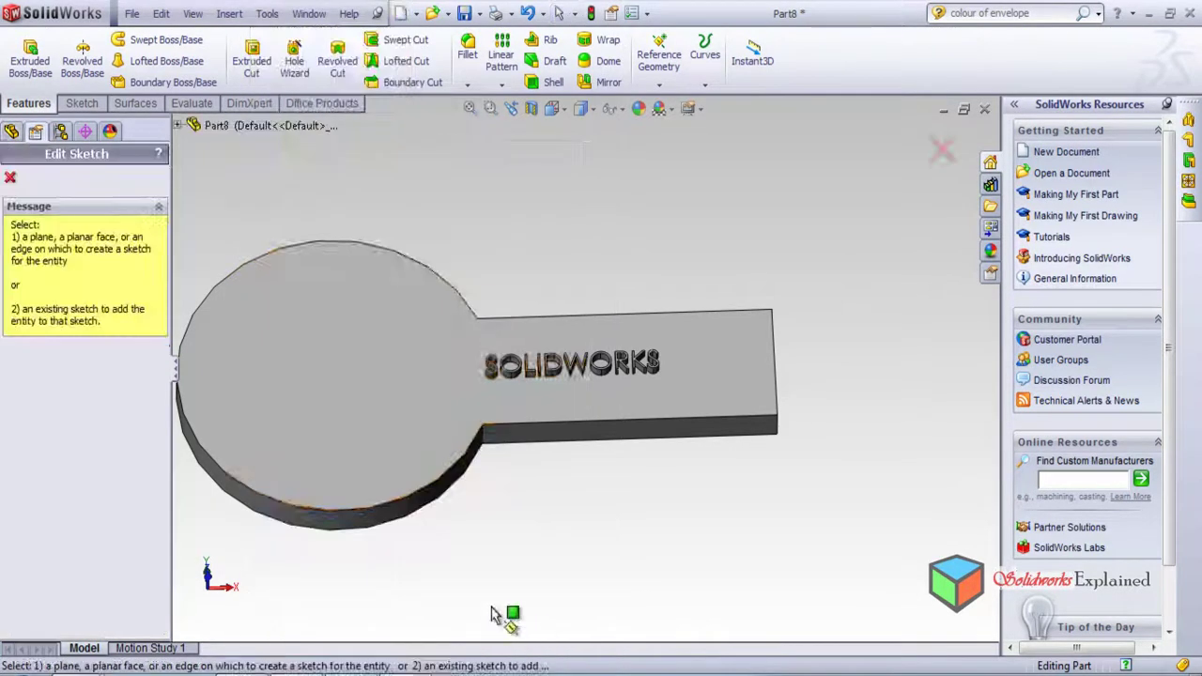
left_click(383, 448)
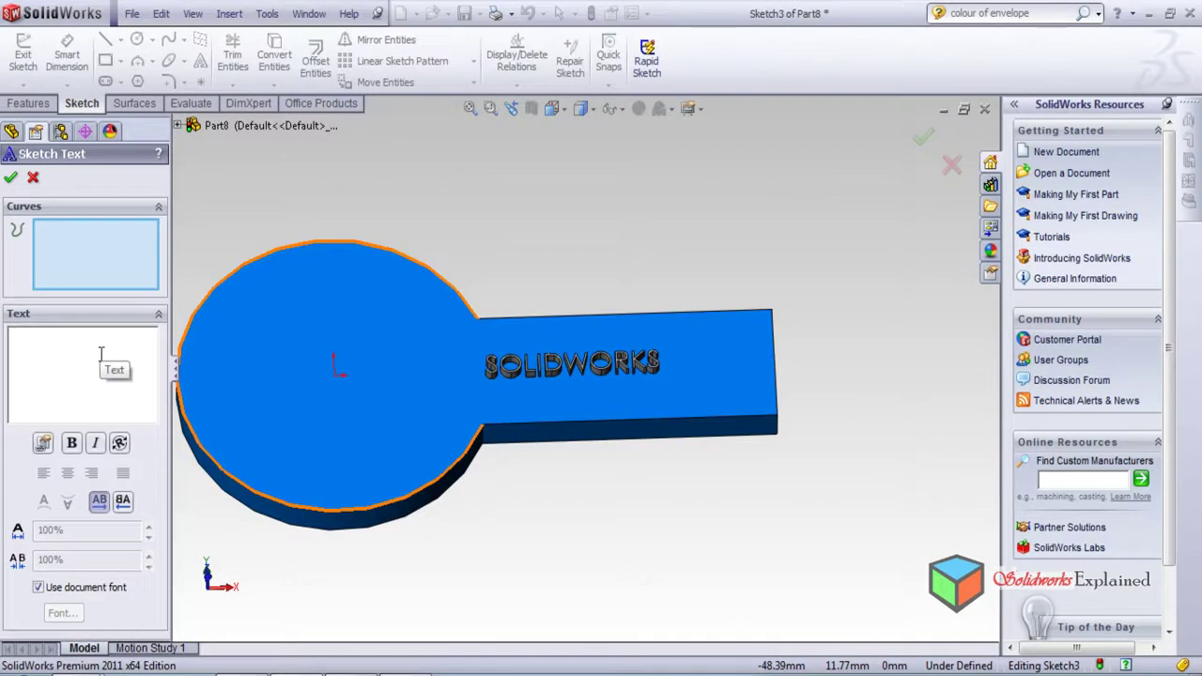
type("VERISION 1.1")
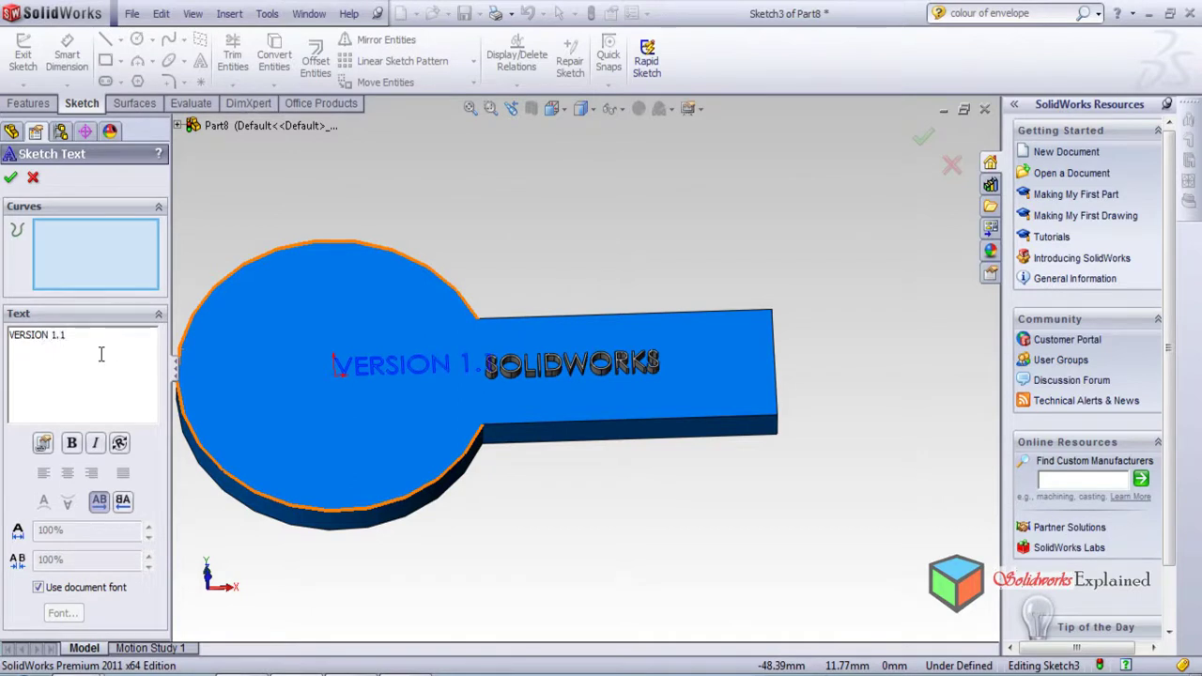
left_click(244, 359)
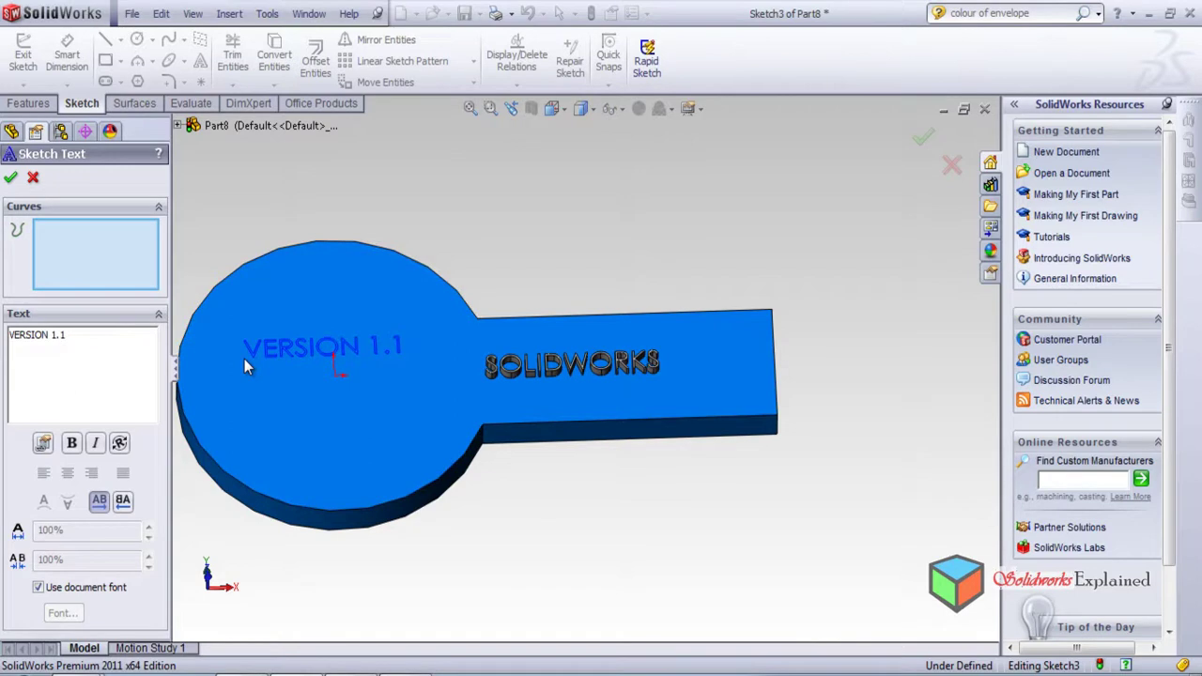
left_click(10, 179)
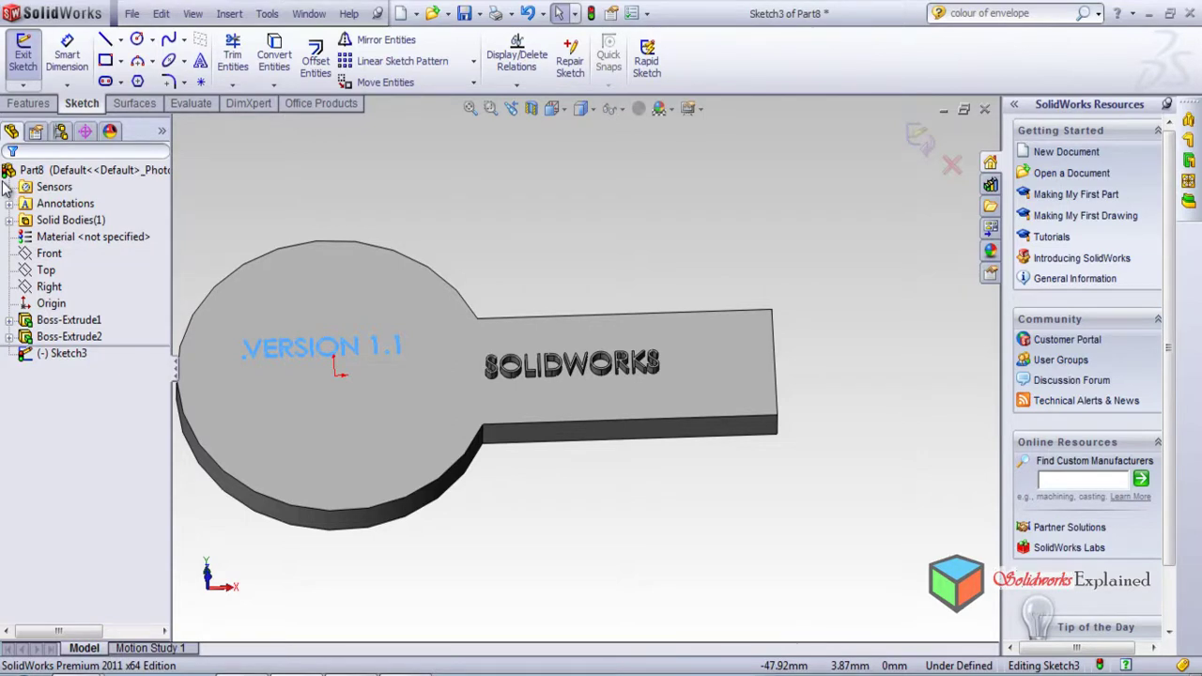
- Cut-extrude the VERSION 1.1 sketch text as a blind cut 3 mm deep into the circle
left_click(28, 103)
left_click(263, 75)
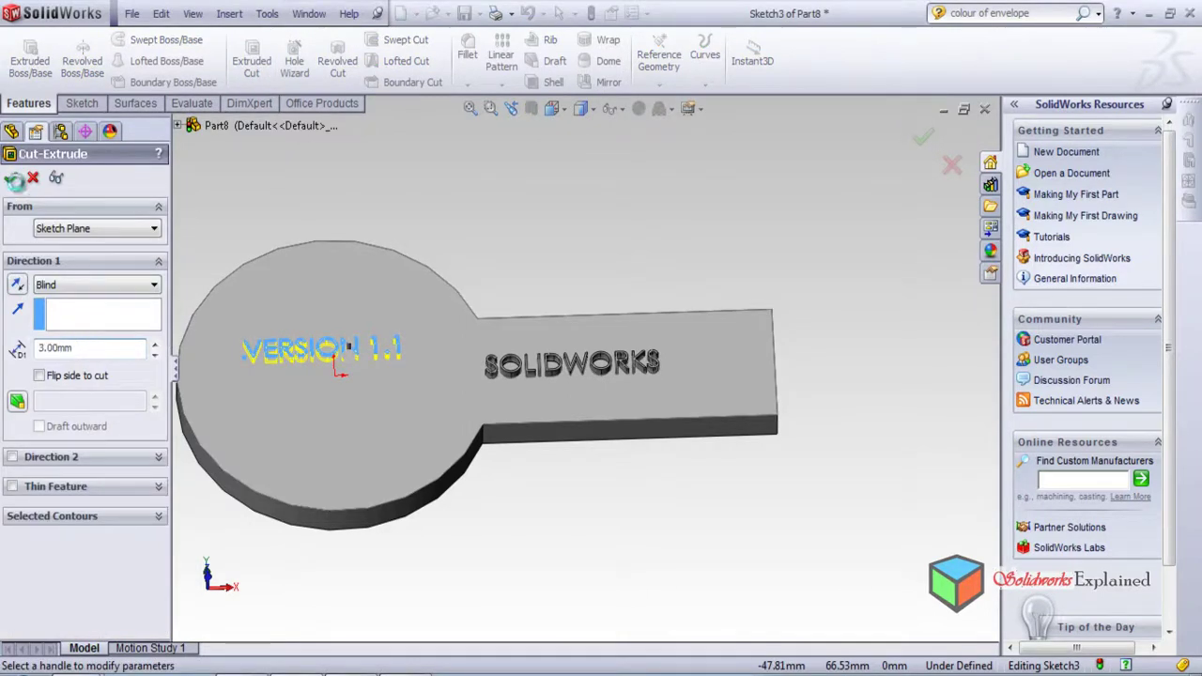
left_click(16, 180)
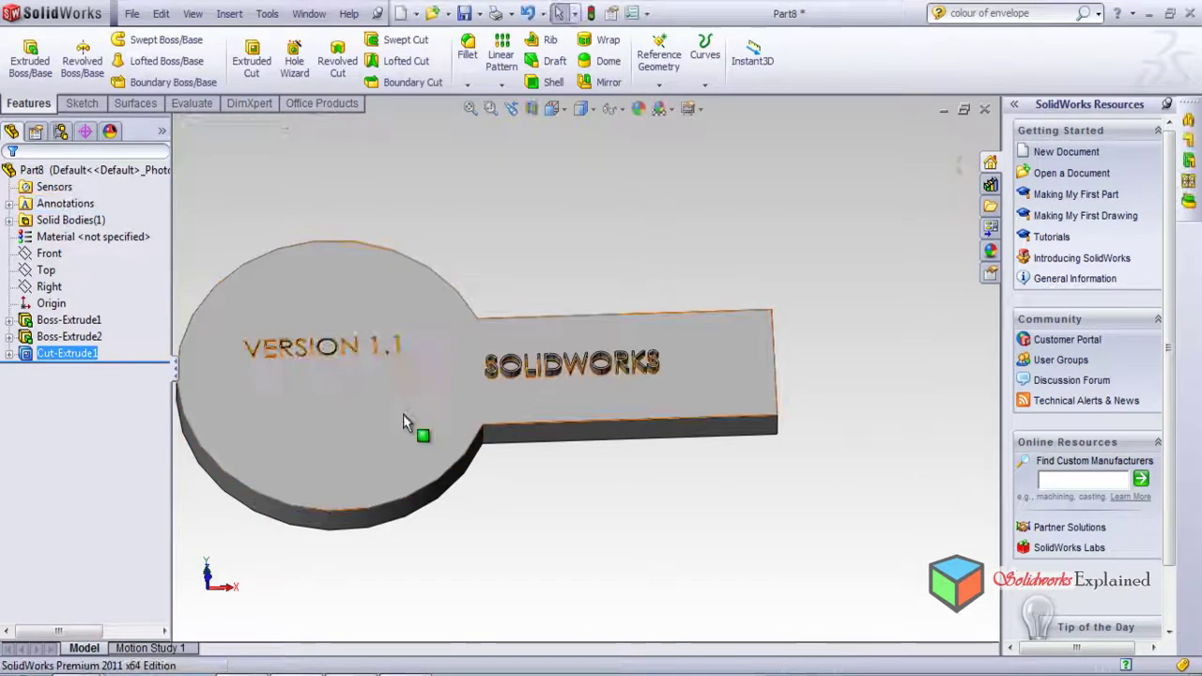
- Examine the engraved VERSION 1.1 lettering up close and compare it with the raised SOLIDWORKS text on the whole part
scroll(300, 347, "down", 2)
scroll(450, 381, "down", 4)
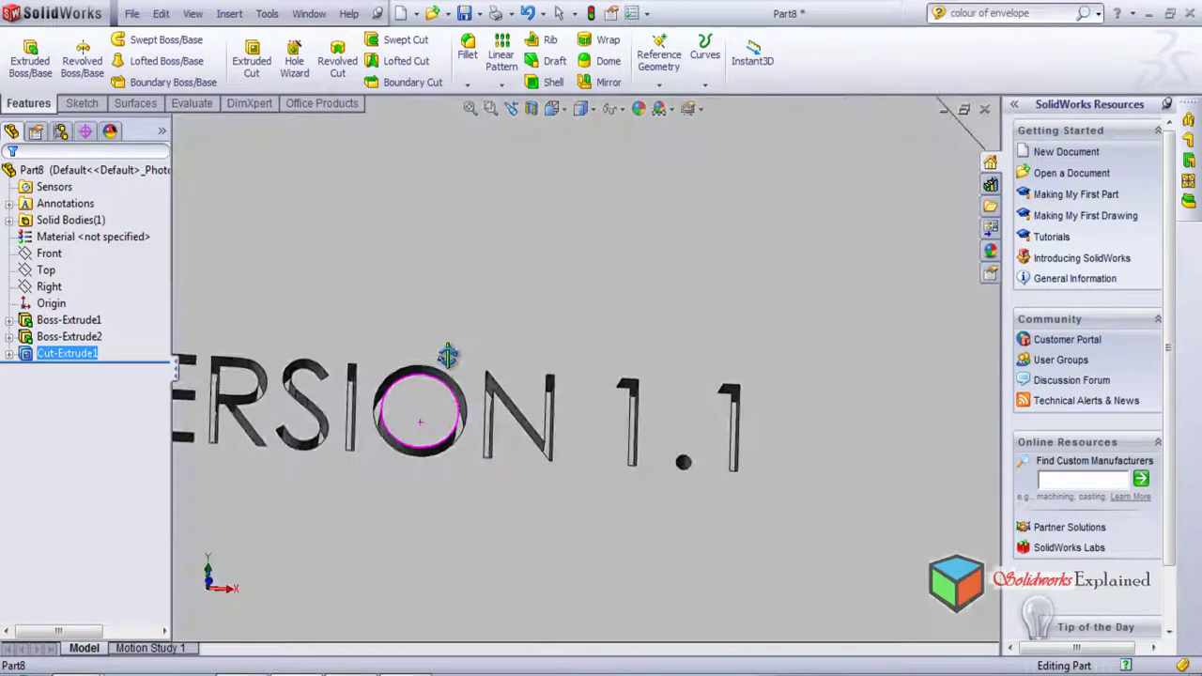
middle_click_drag(451, 276, 494, 409)
scroll(470, 406, "down", 3)
scroll(474, 383, "up", 5)
scroll(486, 381, "down", 2)
scroll(526, 310, "up", 6)
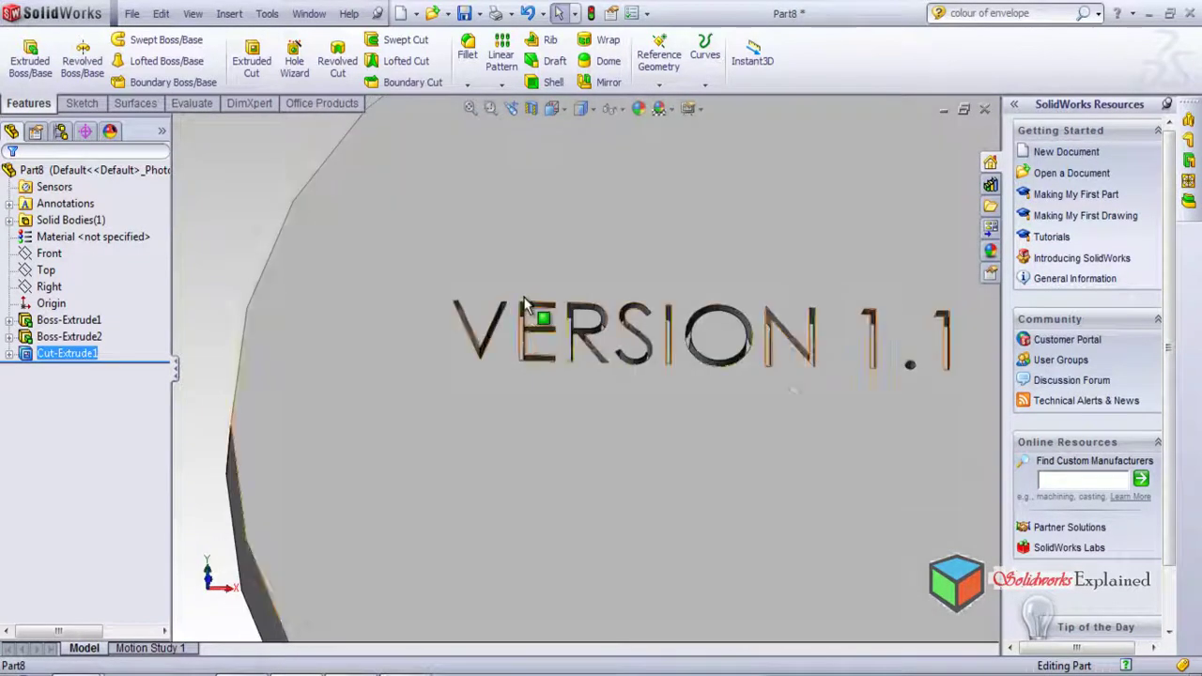
scroll(862, 443, "up", 2)
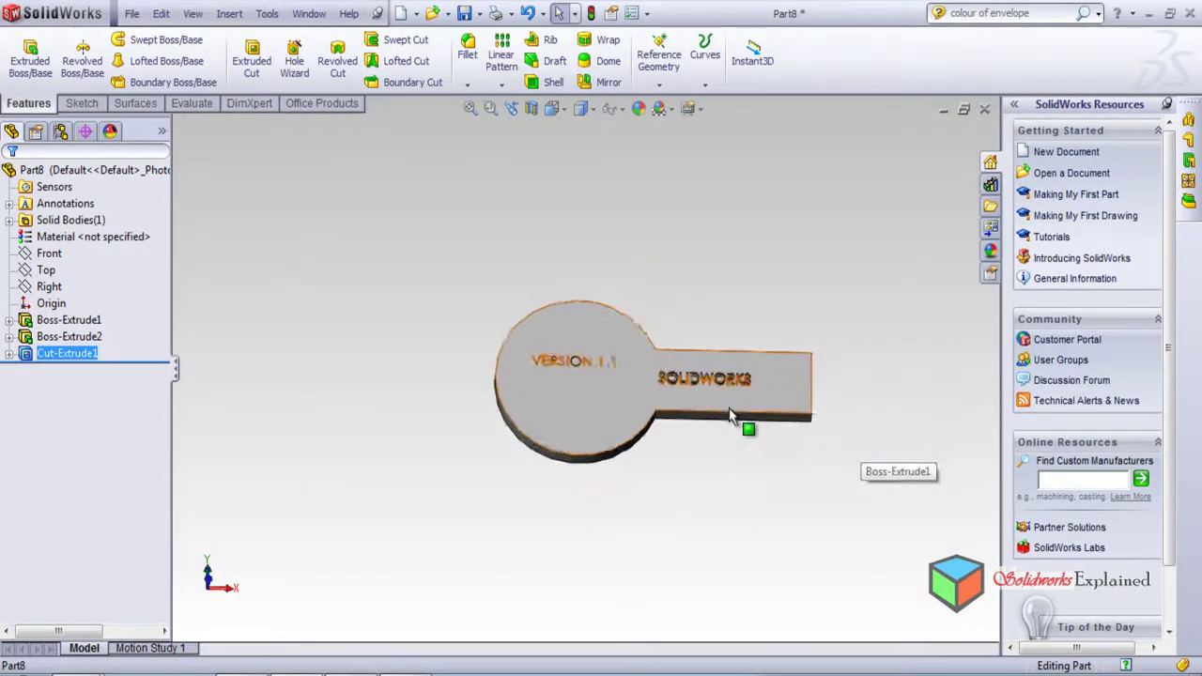
scroll(738, 422, "down", 4)
middle_click_drag(537, 416, 510, 407)
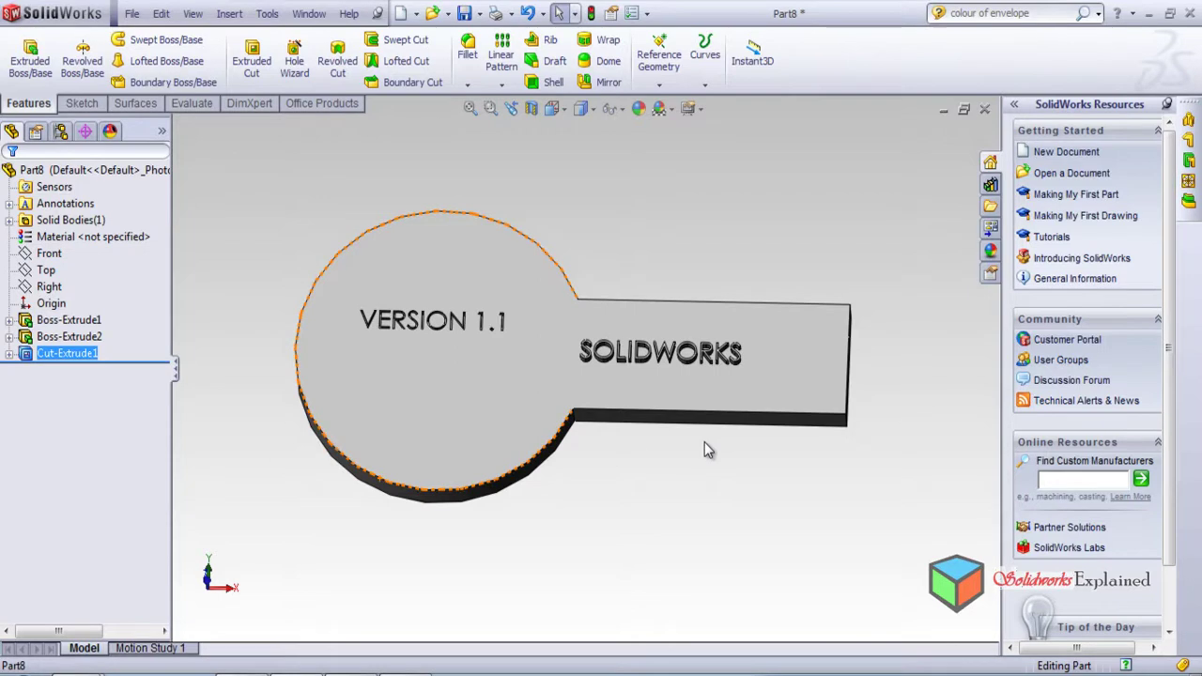
- Close the lettered part and open the Assem1 assembly from the Gear mates folder, declining to locate the missing pinion file
left_click(985, 109)
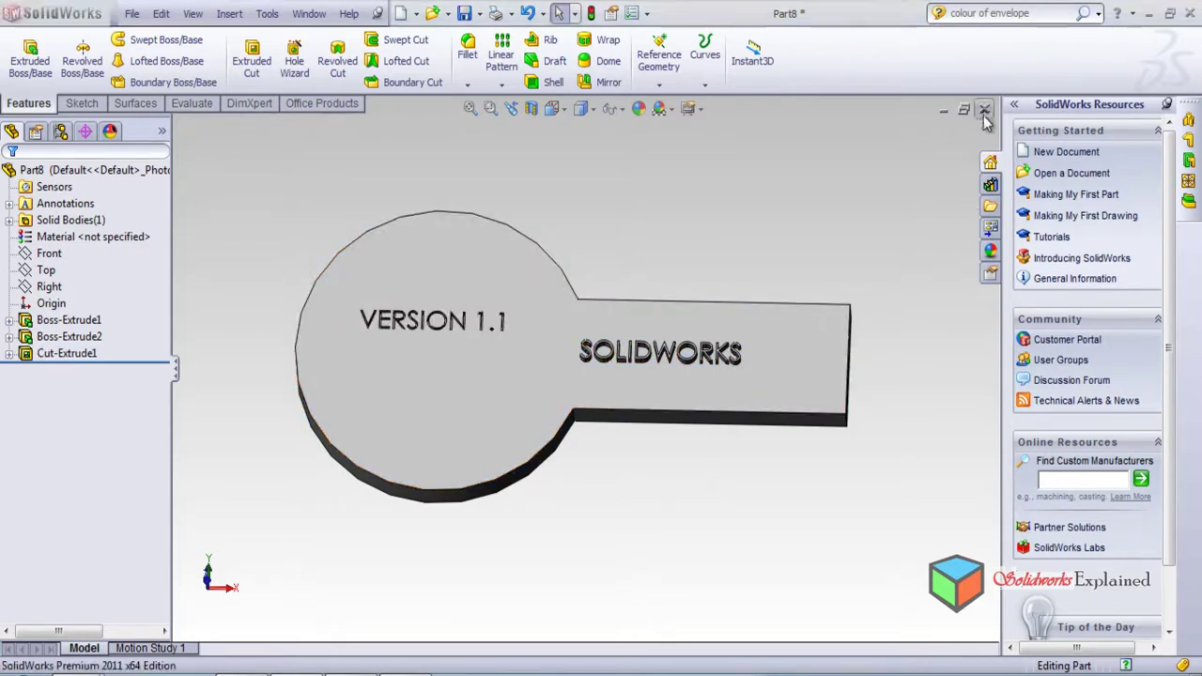
left_click(644, 373)
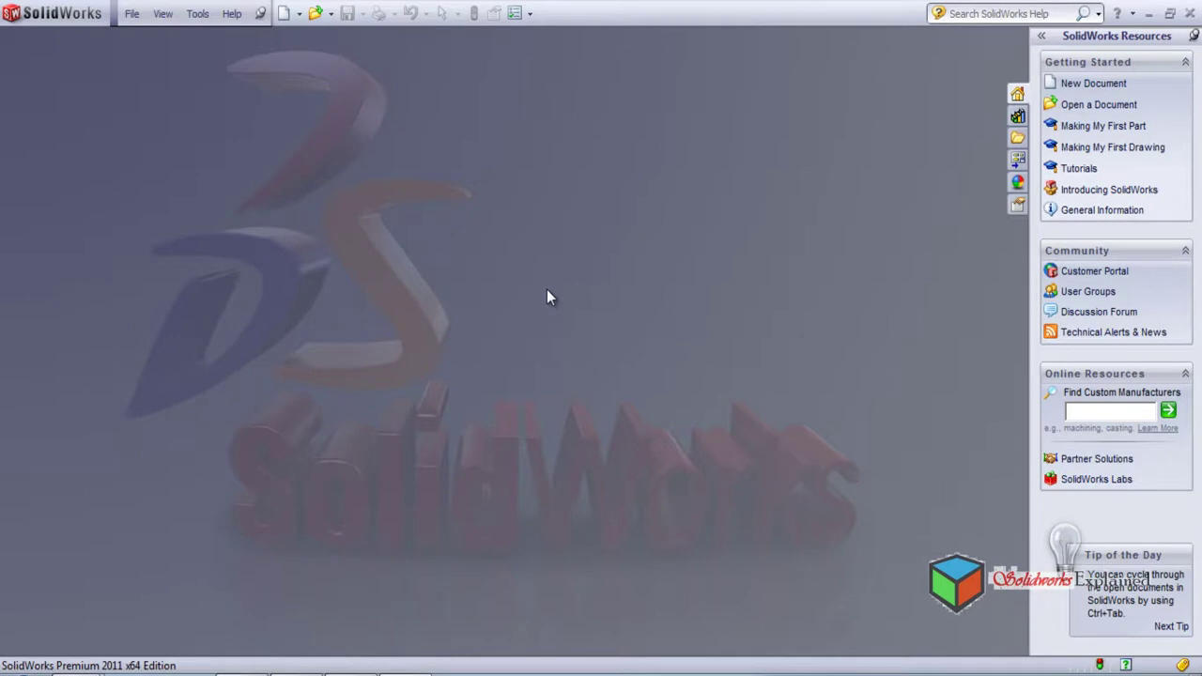
left_click(315, 31)
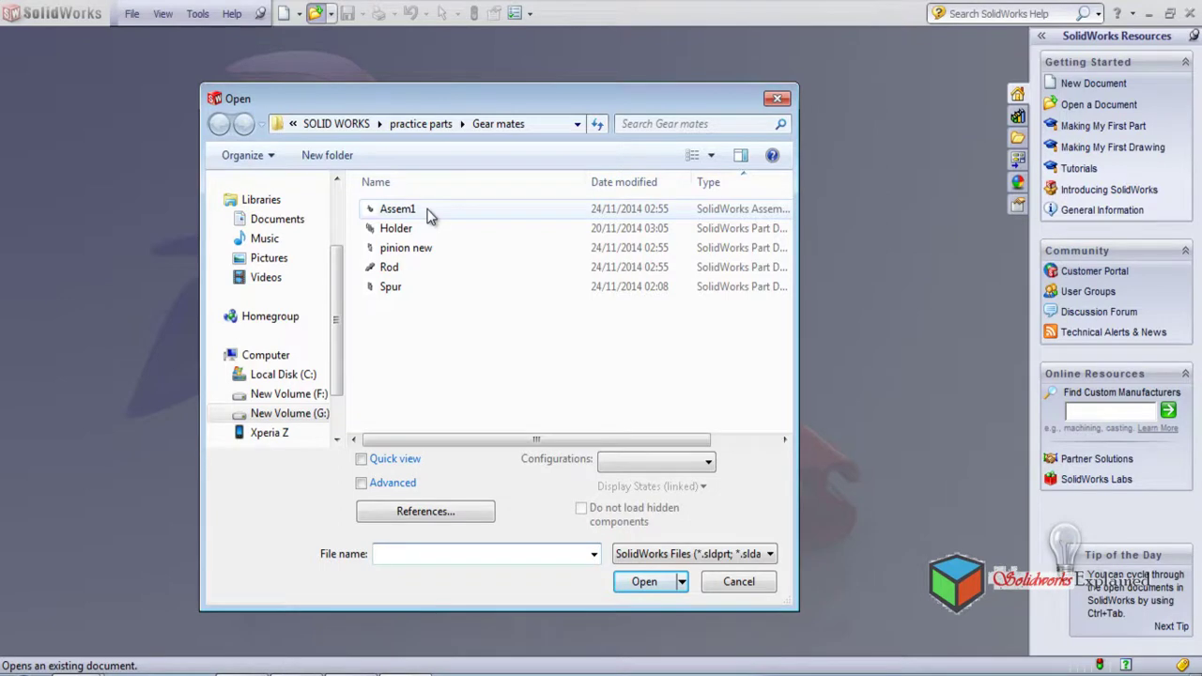
double_click(397, 208)
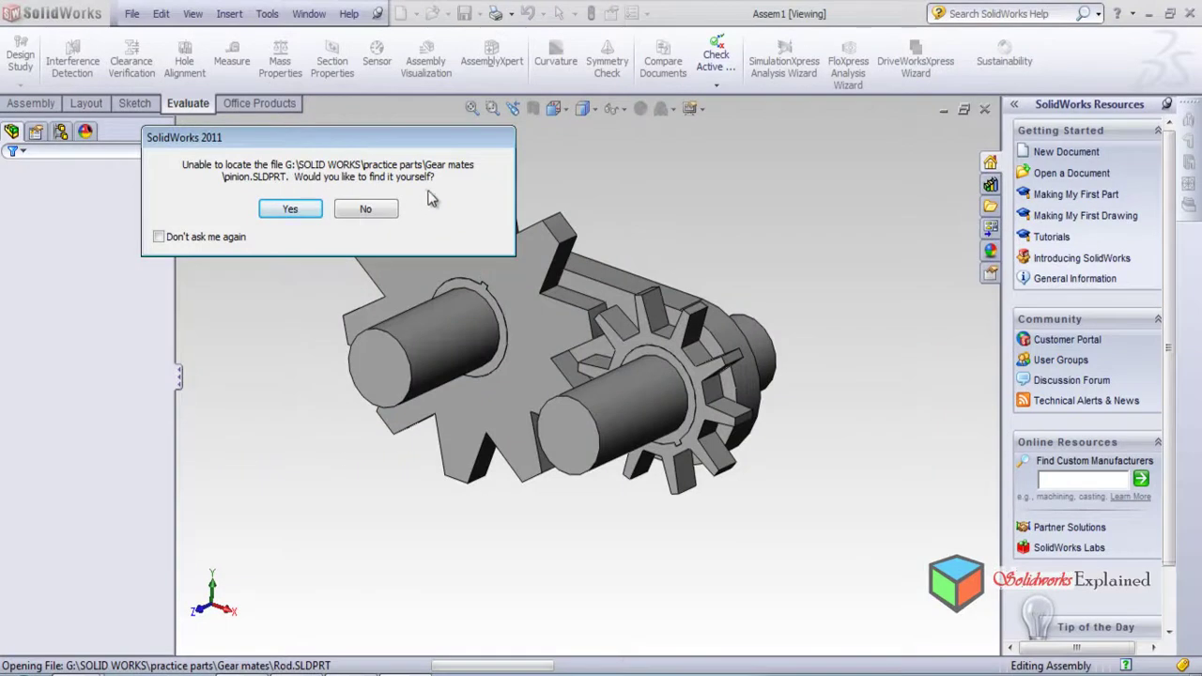
left_click(371, 211)
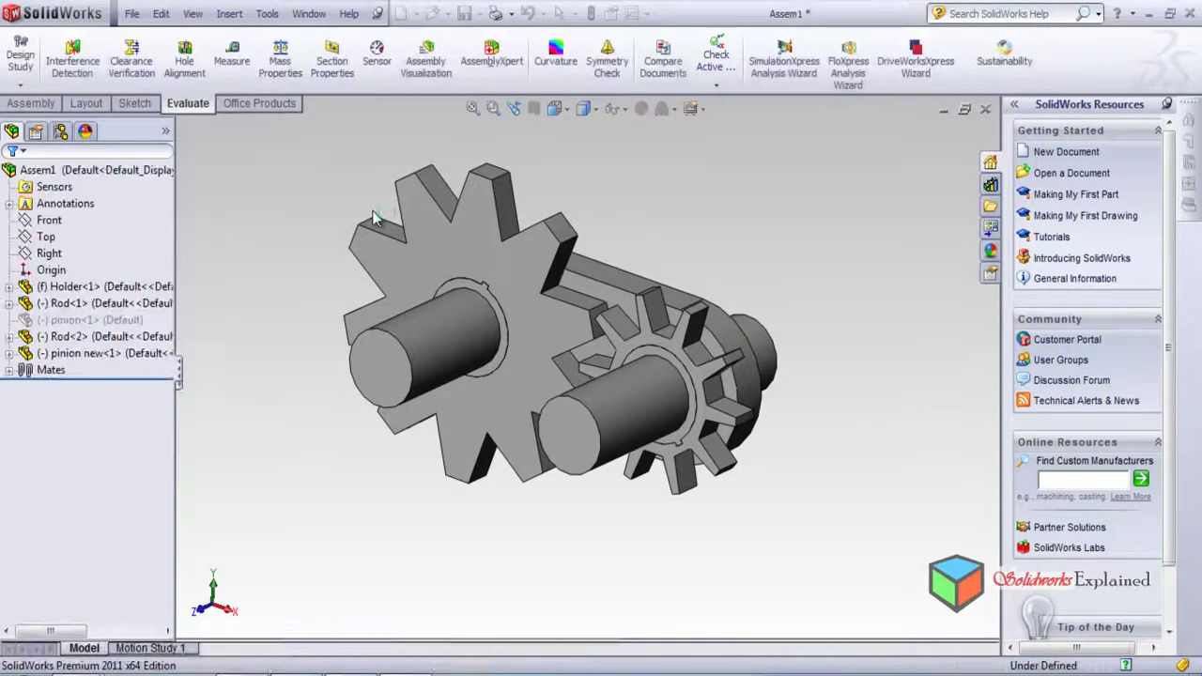
- Turn the pinion gear slightly around its rod in the assembly
middle_click_drag(498, 233, 645, 438)
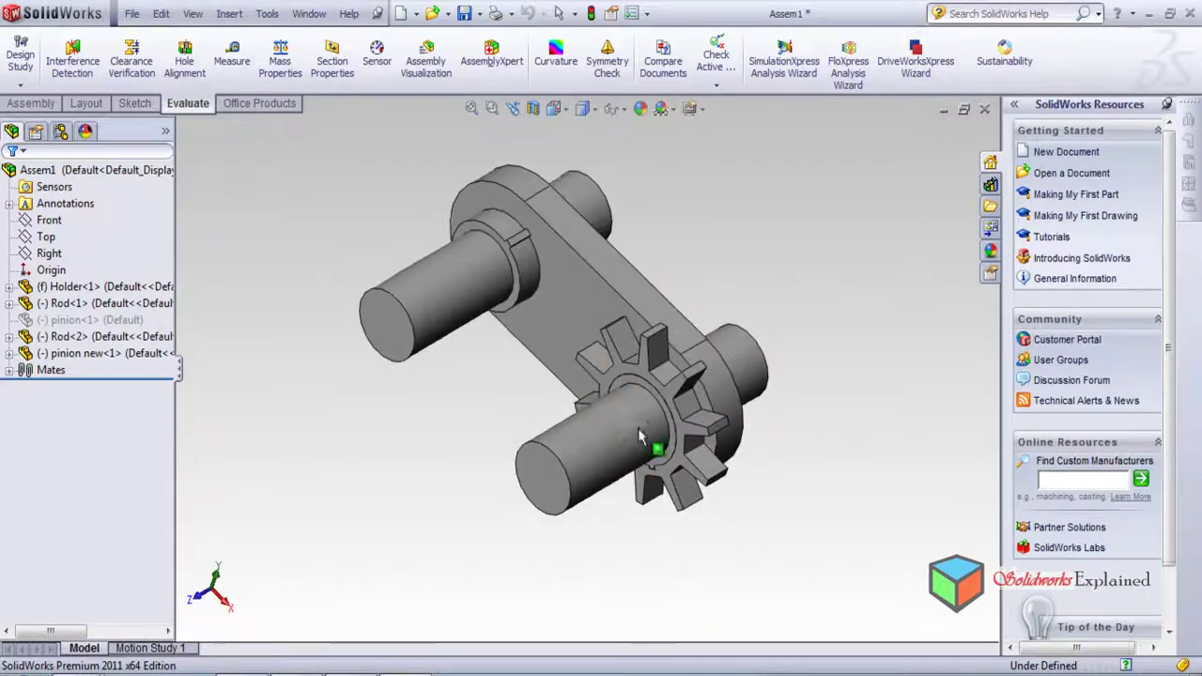
scroll(724, 265, "down", 2)
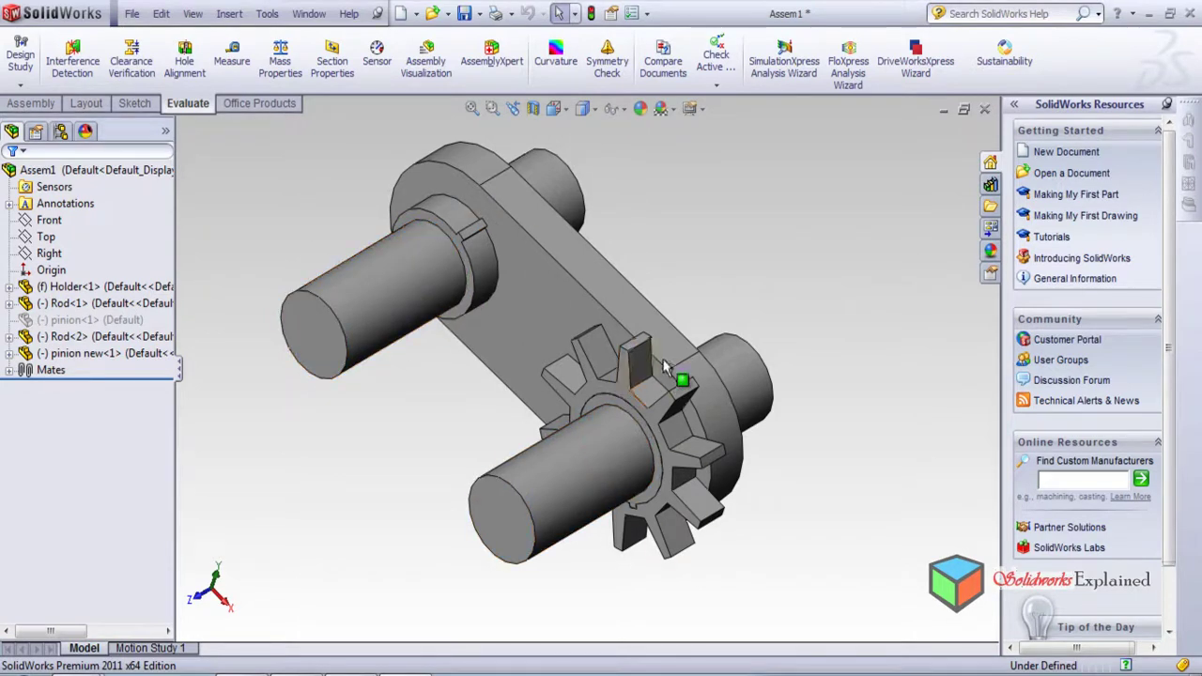
left_click_drag(680, 413, 813, 413)
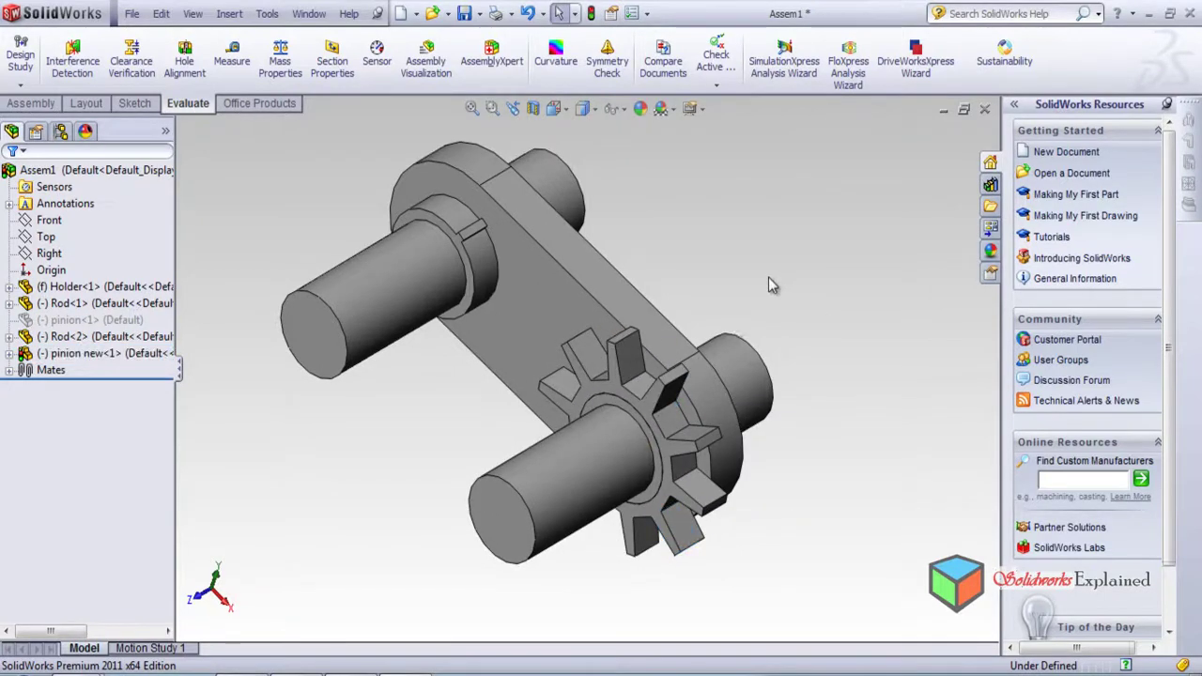
mouse_move(755, 273)
middle_mouse_down()
mouse_move(724, 258)
mouse_move(749, 255)
middle_mouse_up()
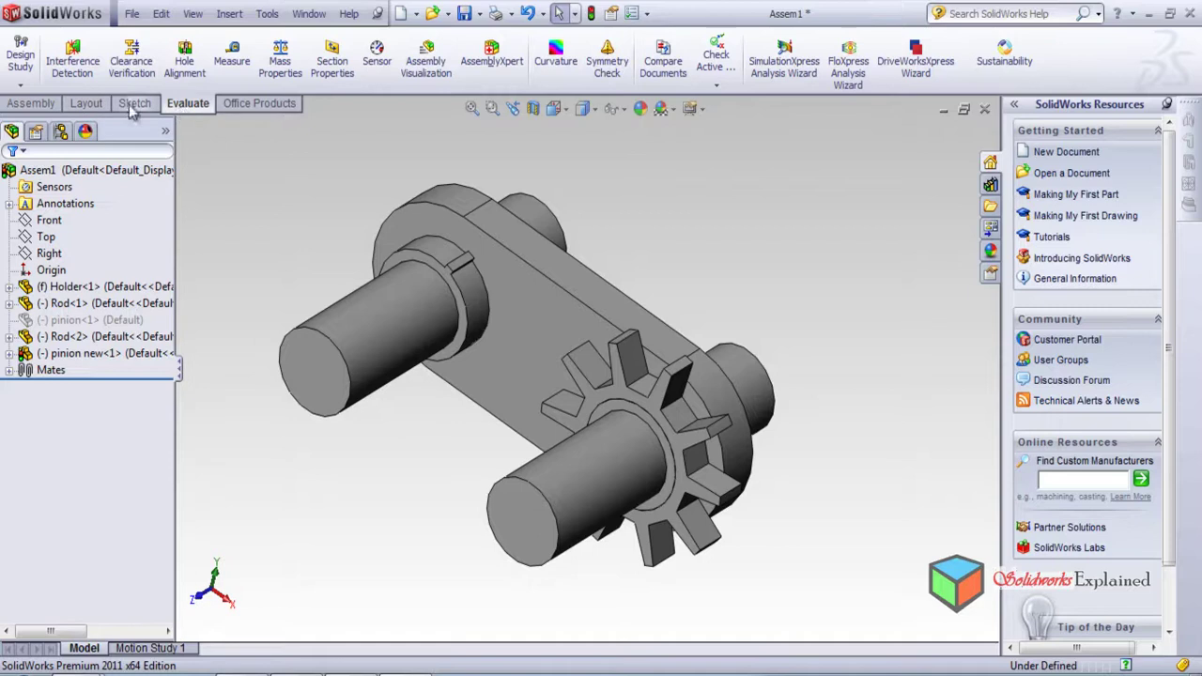
- Run Interference Detection on the whole Assem1 assembly and calculate the result
left_click(28, 105)
left_click(92, 103)
left_click(135, 104)
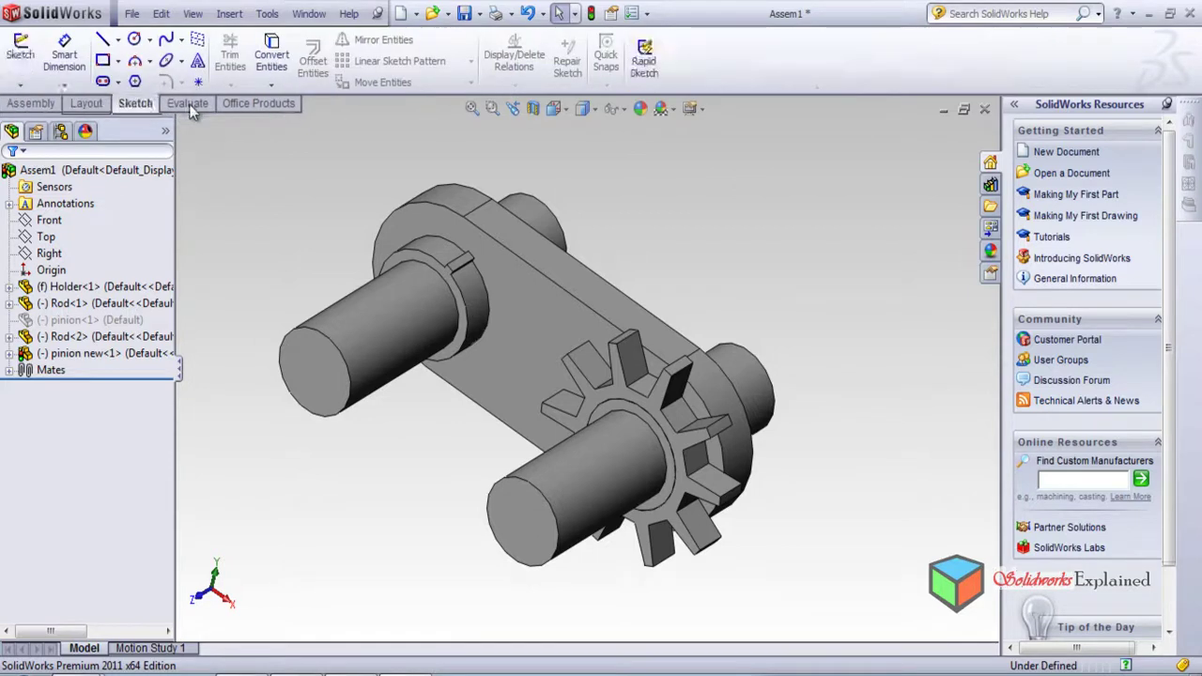
left_click(187, 104)
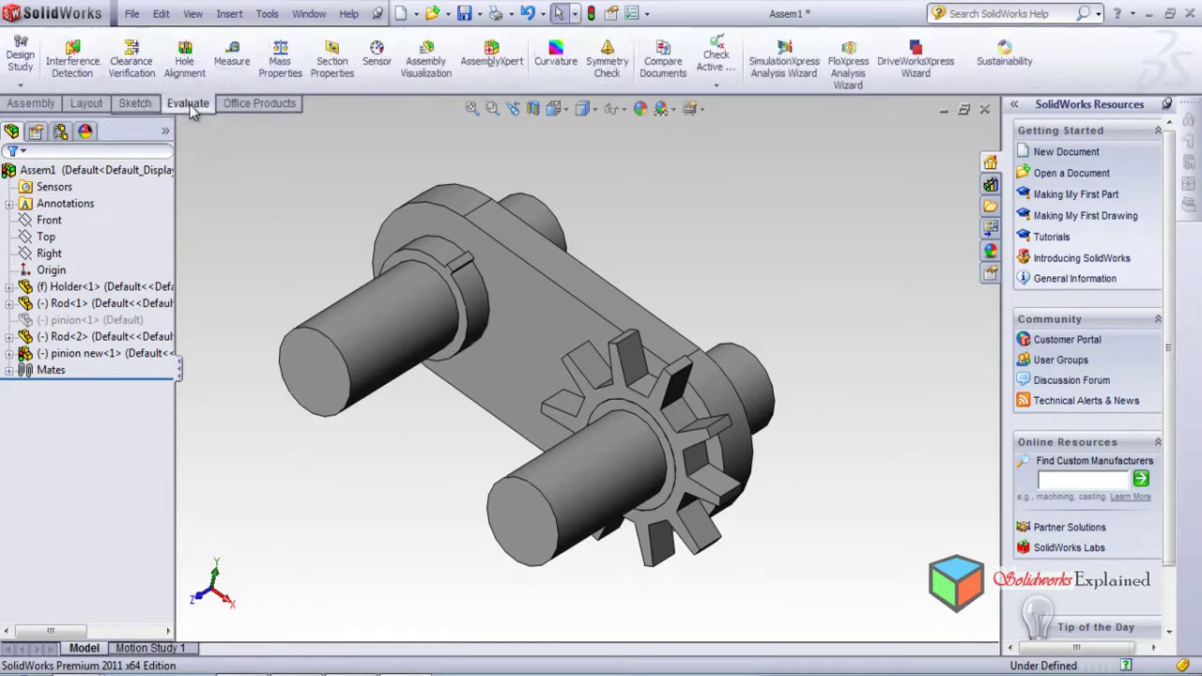
left_click(65, 85)
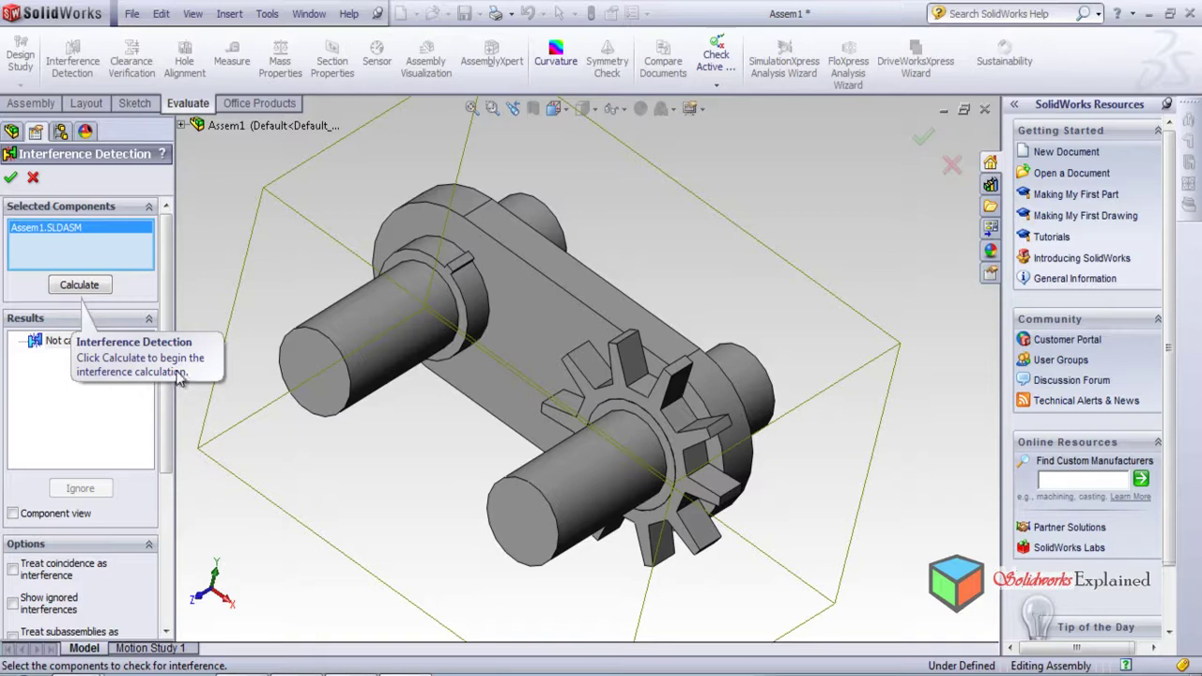
left_click(80, 285)
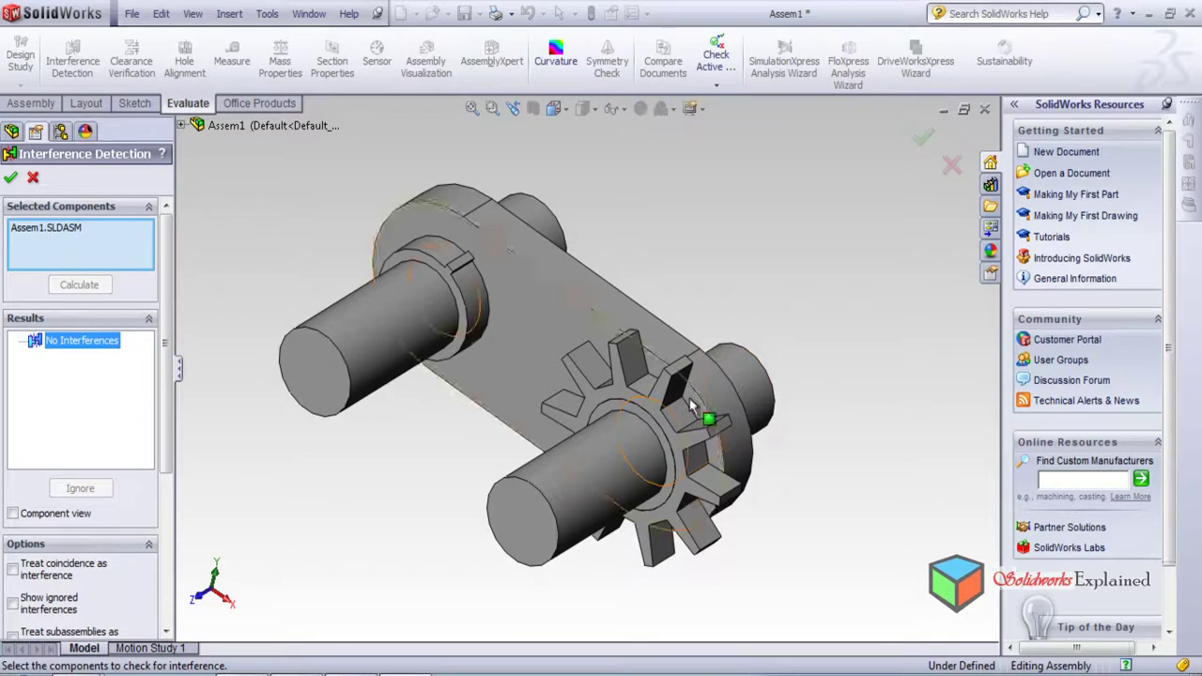
- Examine the pinion's keyed bore and rod from several angles, and finish the interference check
middle_click_drag(683, 566, 596, 467)
scroll(601, 456, "down", 10)
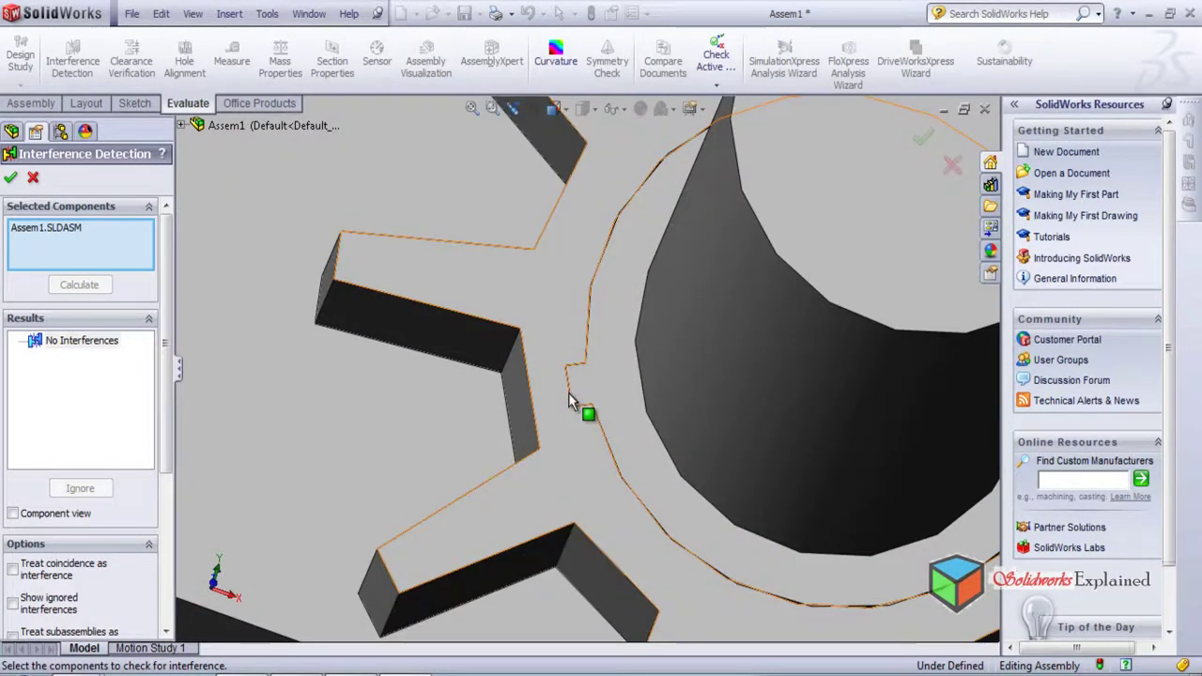
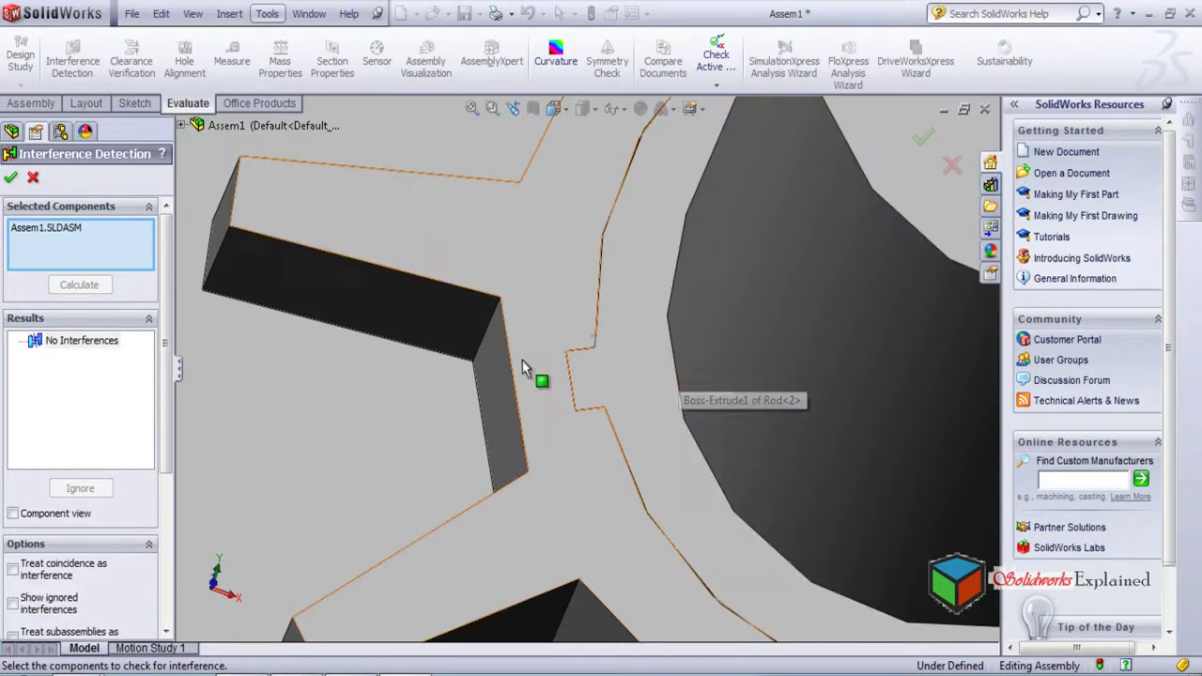
scroll(624, 479, "up", 5)
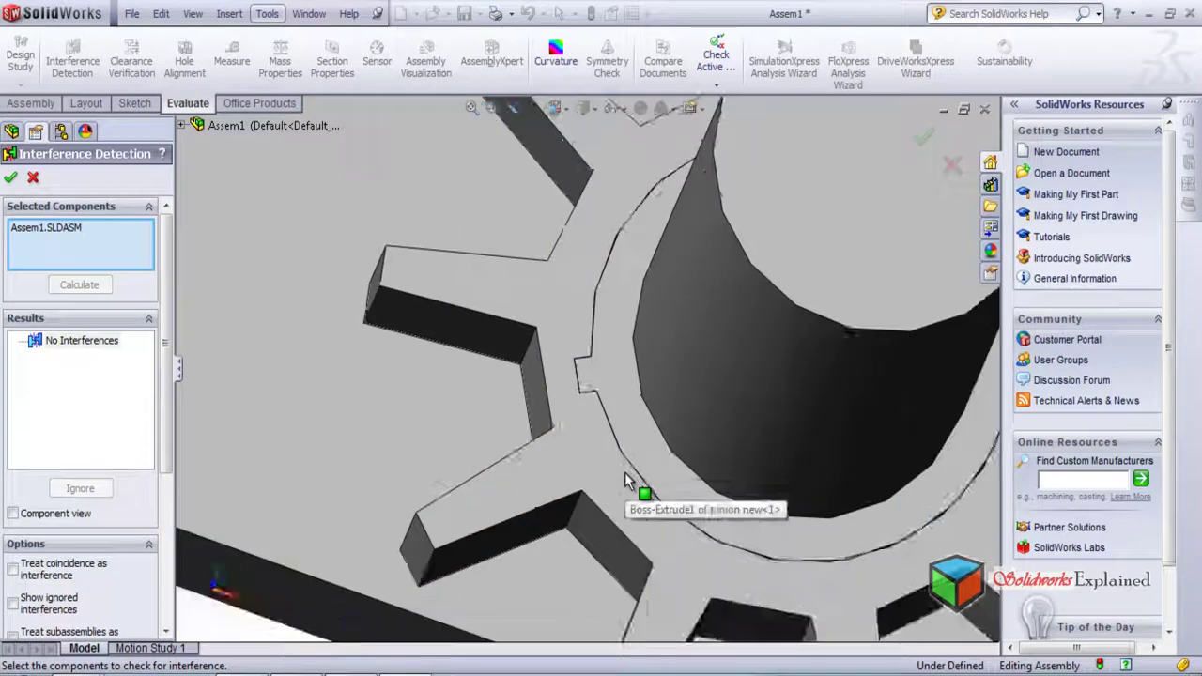
middle_click_drag(629, 494, 689, 406)
scroll(600, 478, "down", 5)
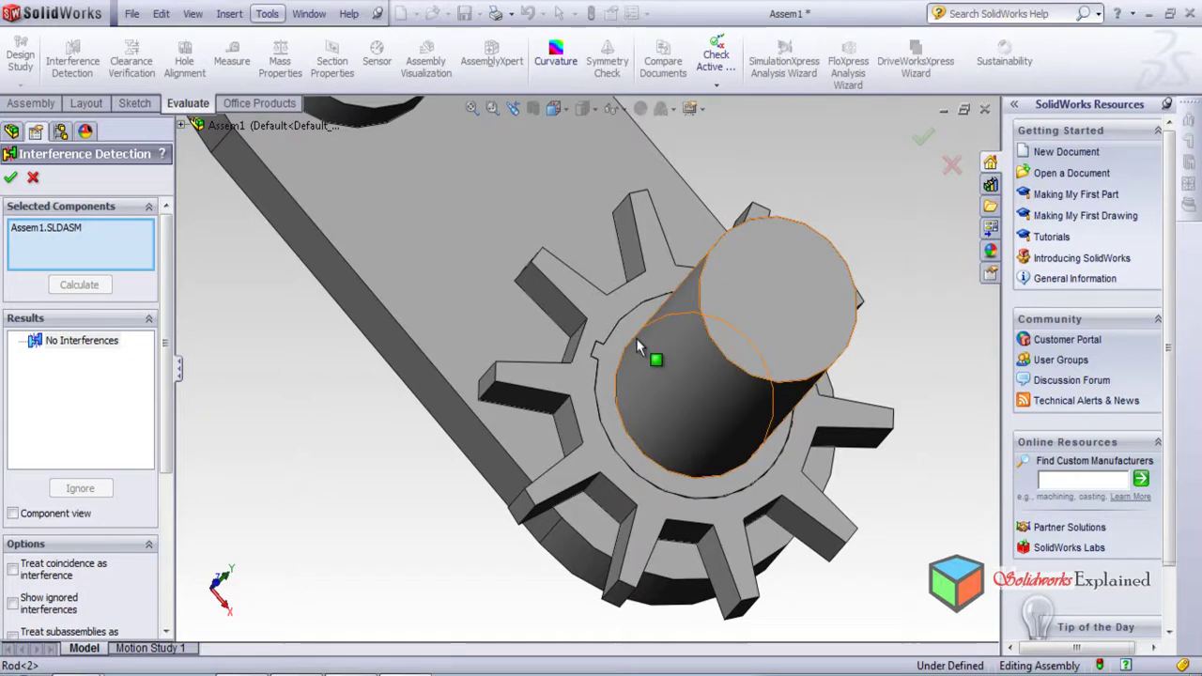
middle_click_drag(637, 348, 488, 338)
scroll(606, 413, "up", 3)
scroll(684, 223, "up", 2)
scroll(667, 296, "down", 3)
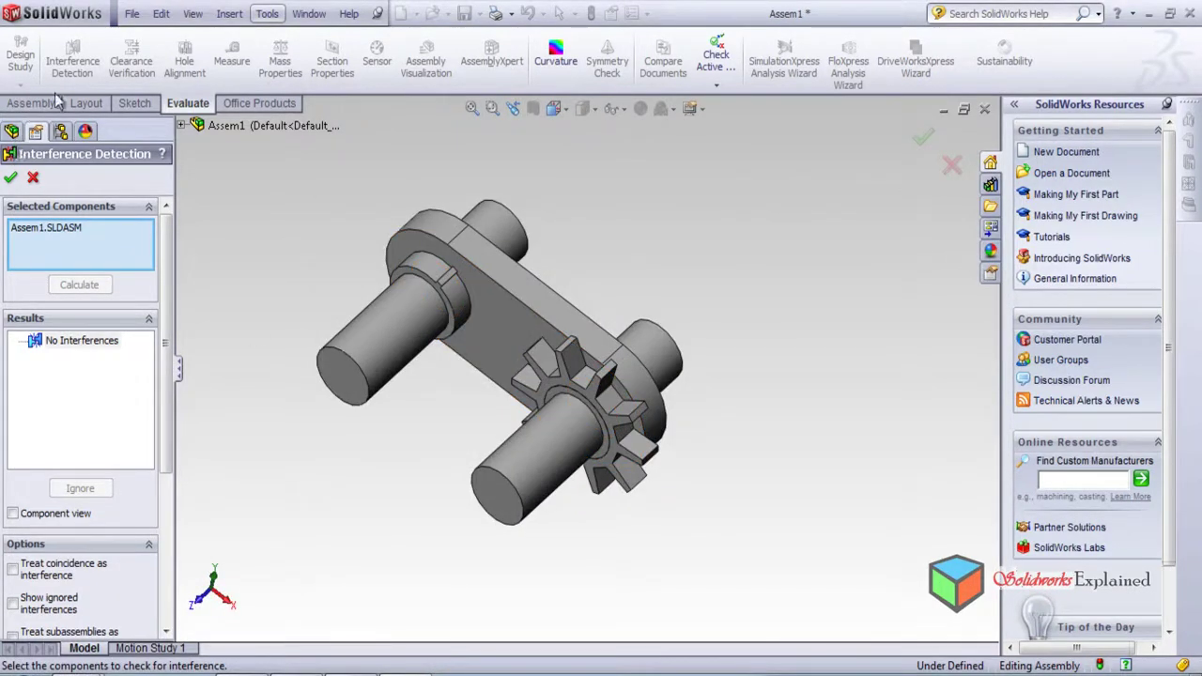
left_click(925, 137)
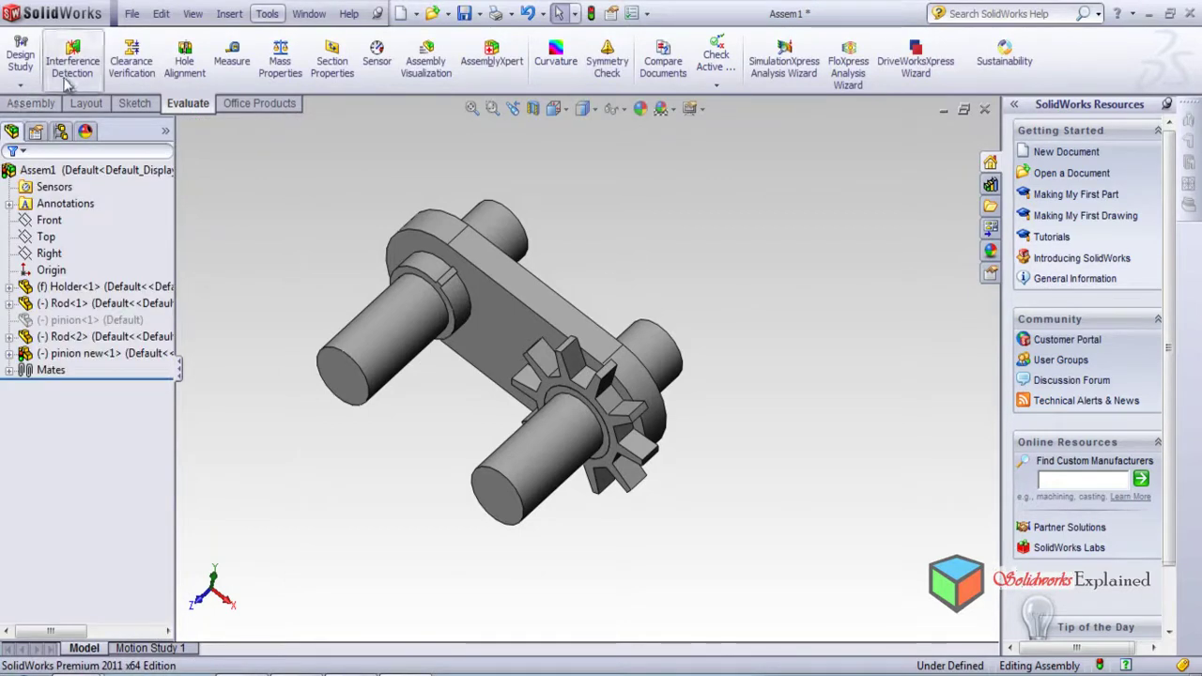
- Insert the Spur part from file into the assembly, placing it beside the first rod
left_click(35, 105)
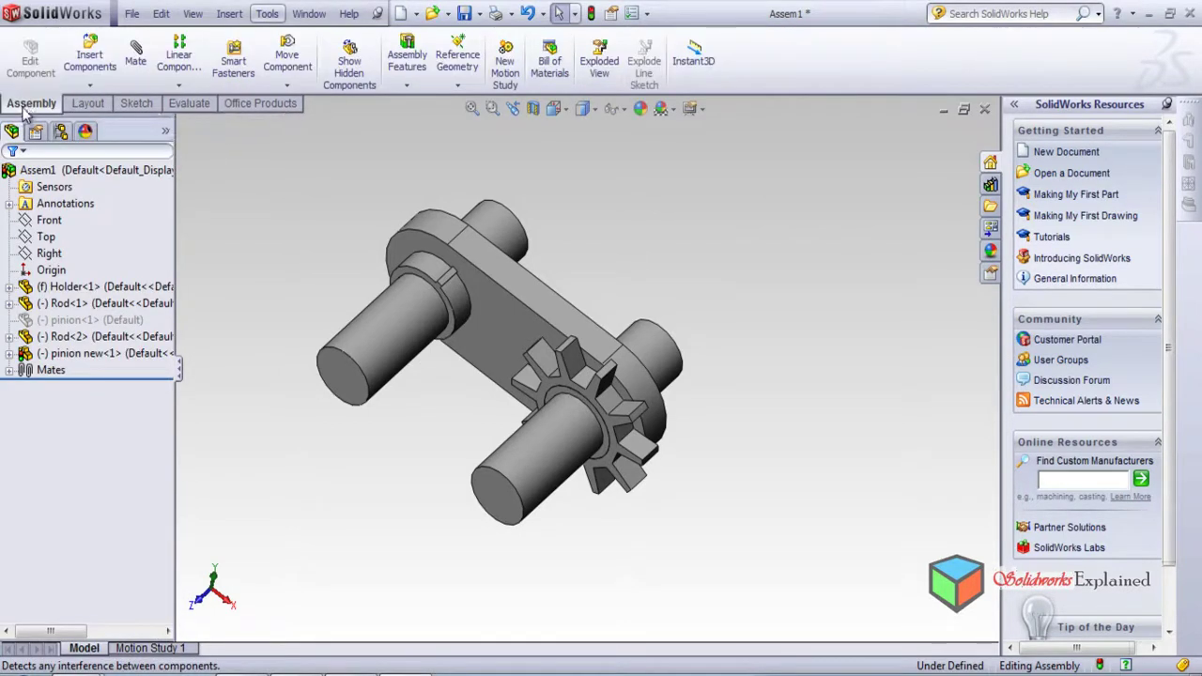
left_click(87, 56)
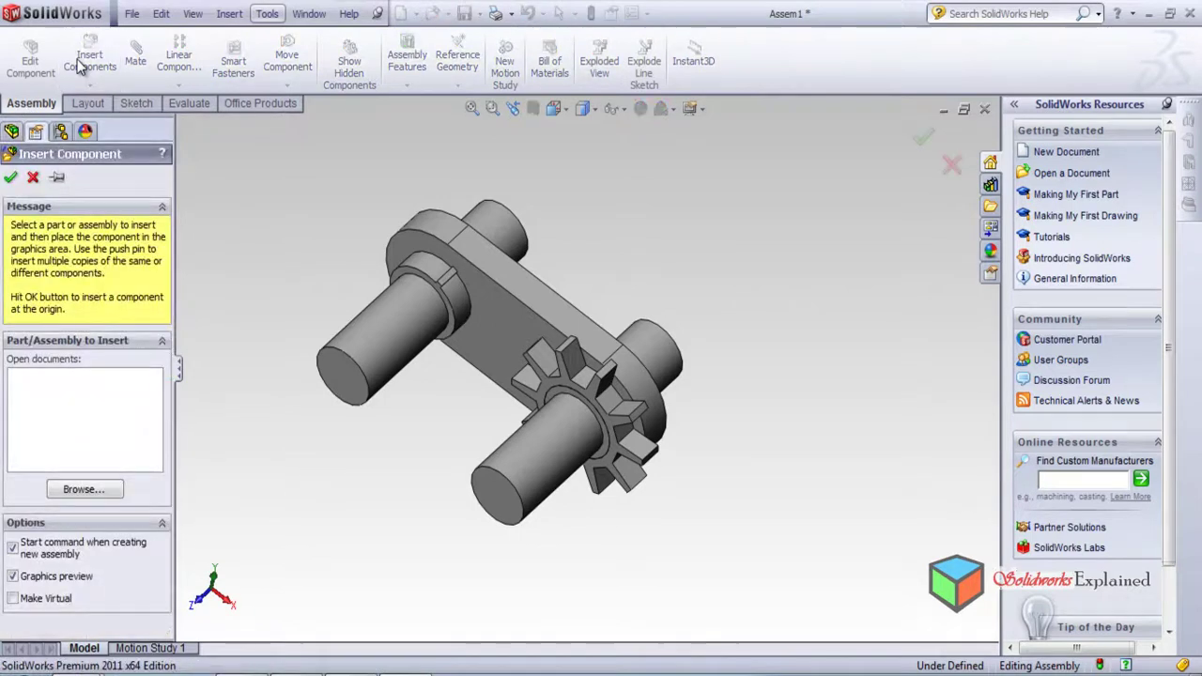
left_click(83, 489)
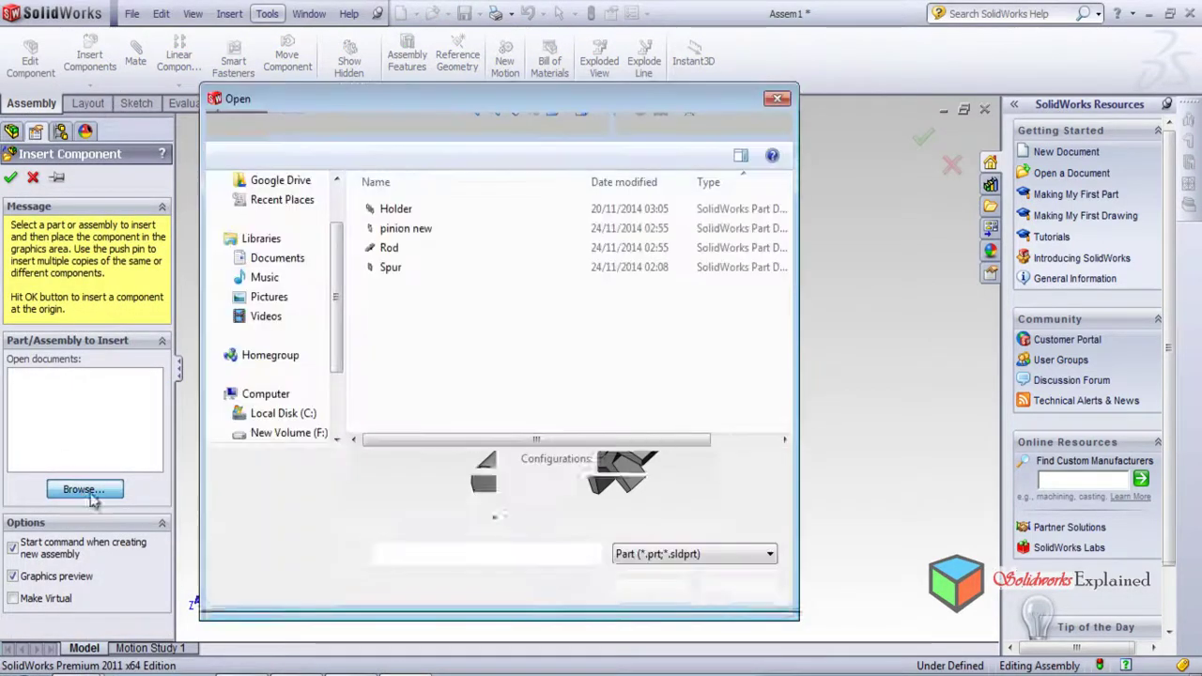
double_click(387, 273)
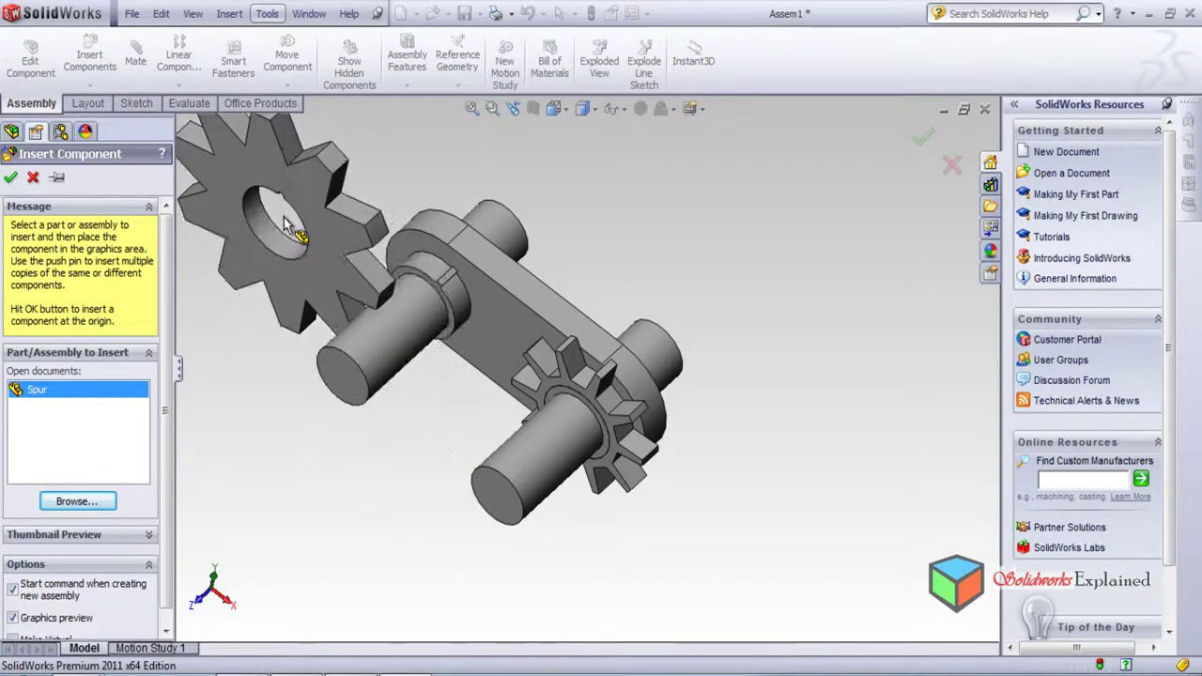
left_click(285, 225)
scroll(452, 426, "down", 3)
scroll(438, 393, "up", 5)
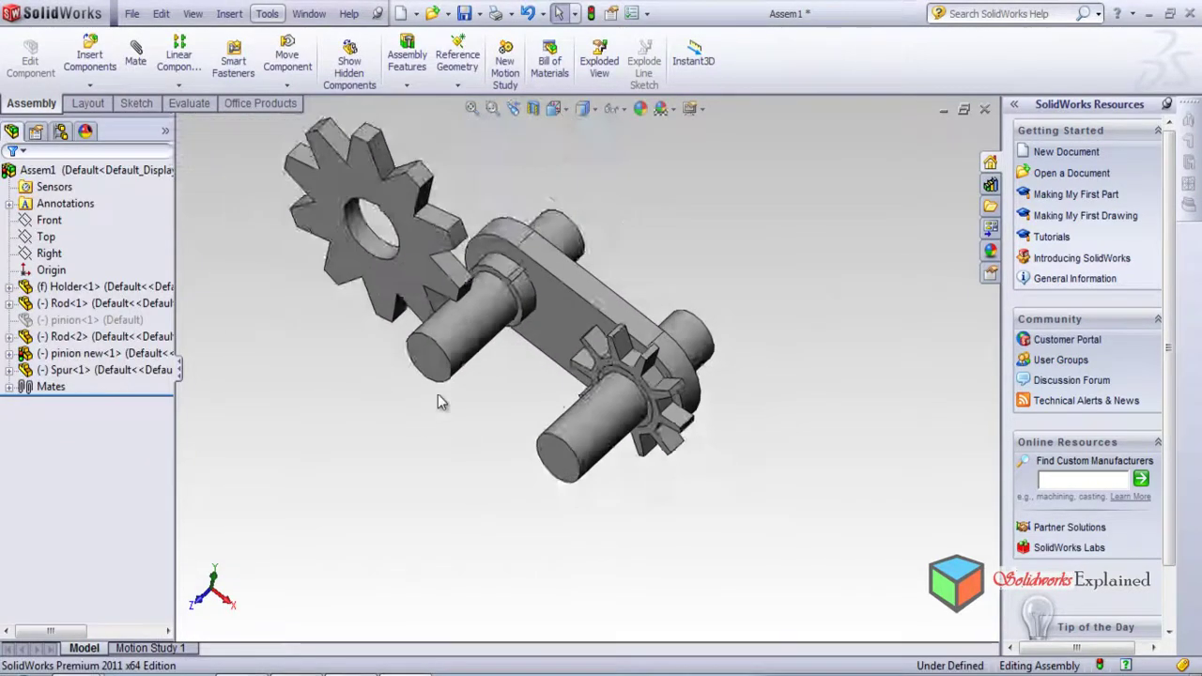
scroll(542, 313, "down", 5)
scroll(538, 343, "up", 3)
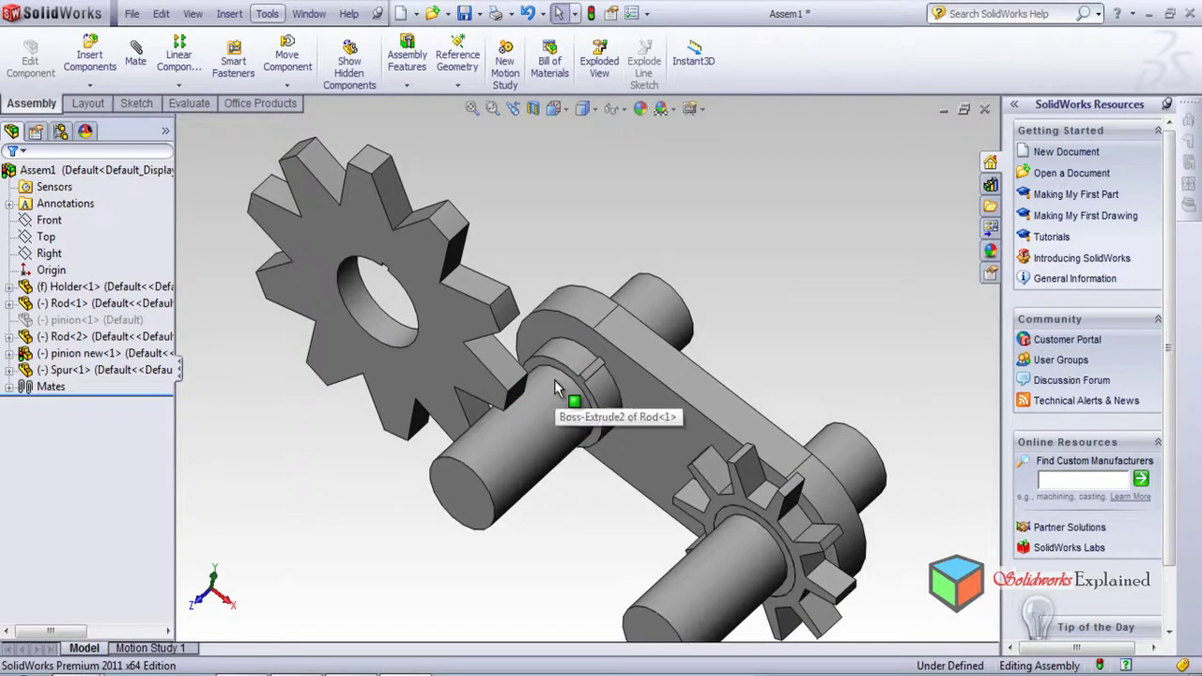
- Add a concentric mate between the first rod's keyed collar face and the spur gear's bore
left_click(512, 423)
left_click(606, 417)
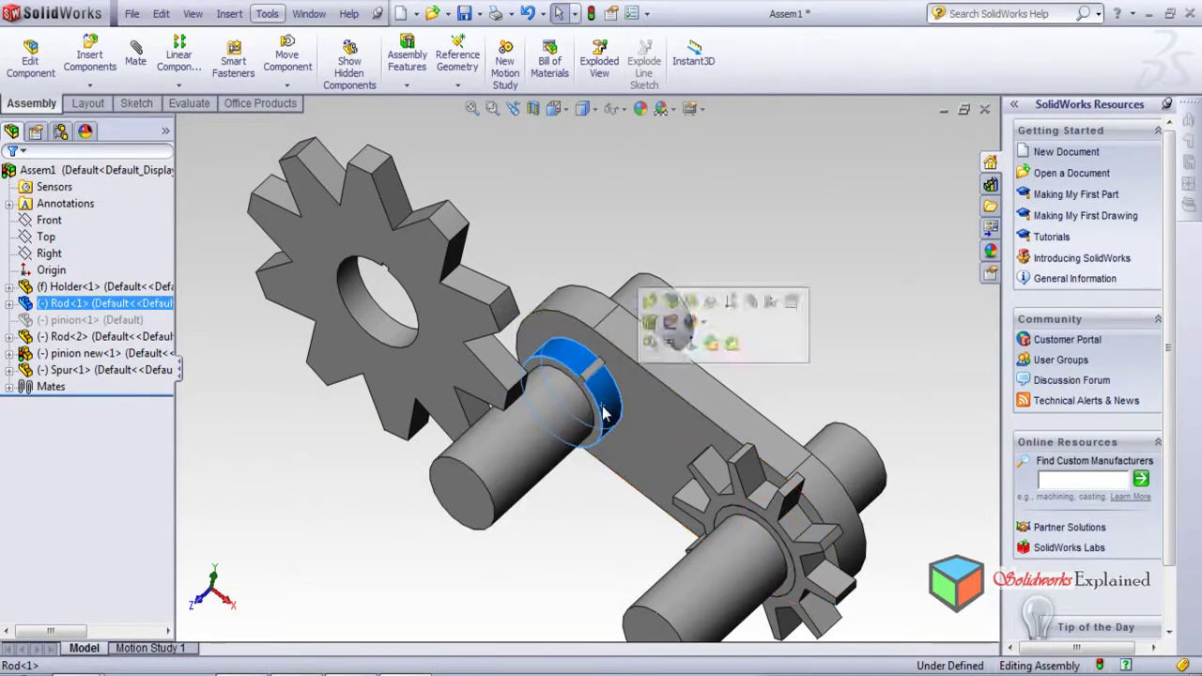
left_click(132, 80)
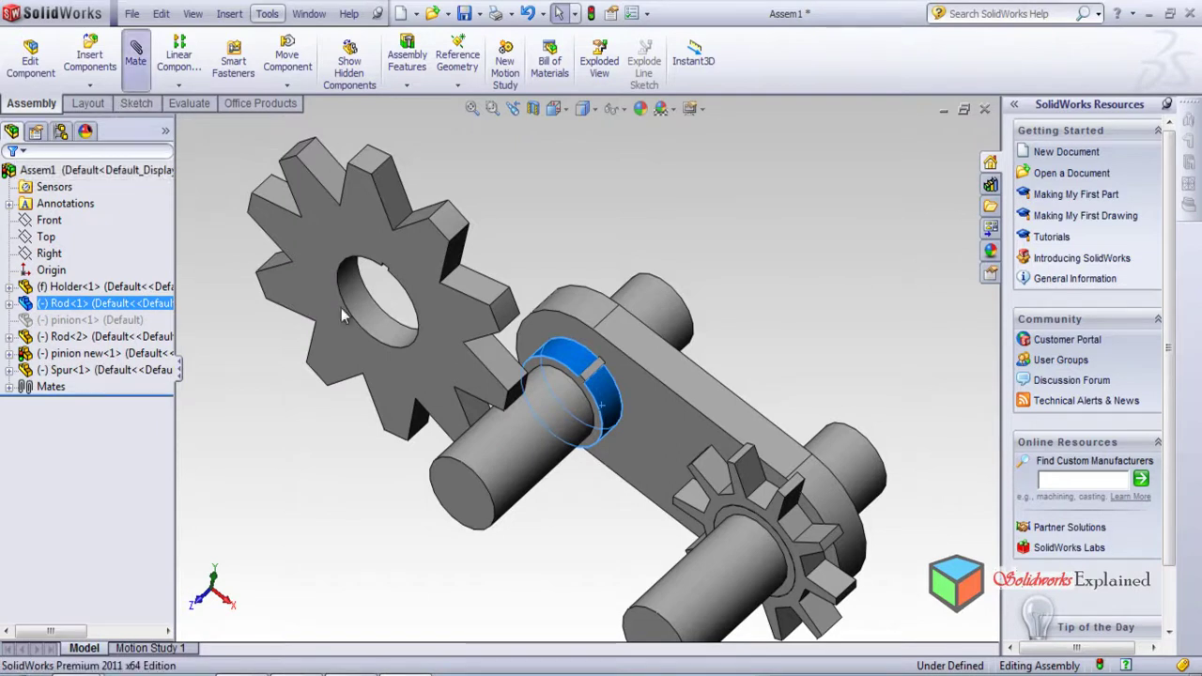
left_click(372, 329)
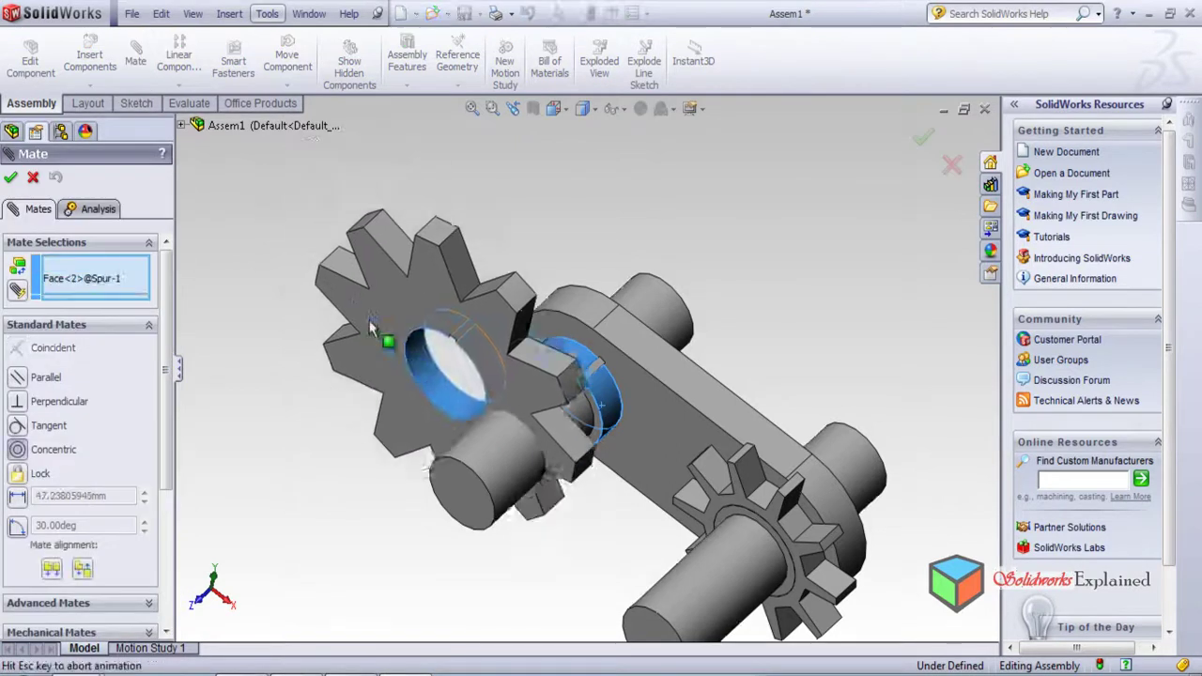
left_click(9, 179)
- Slide the spur gear along its rod onto the keyed collar against the holder, and finish mating
scroll(574, 465, "down", 1)
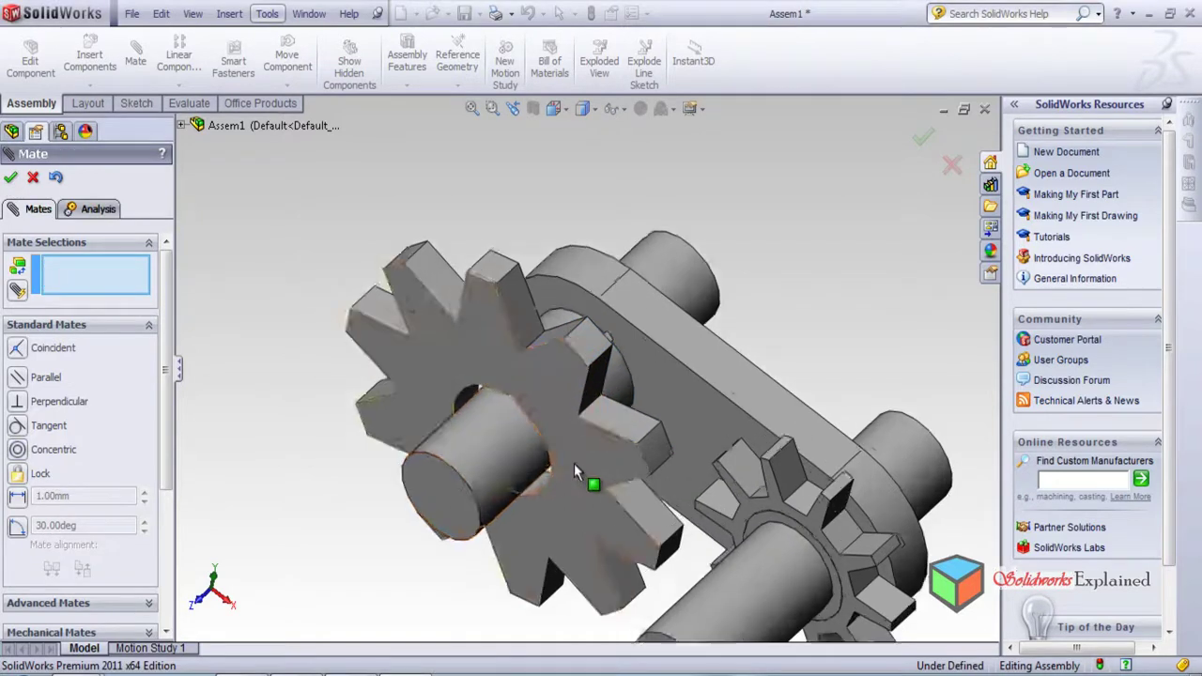
left_click_drag(602, 368, 763, 261)
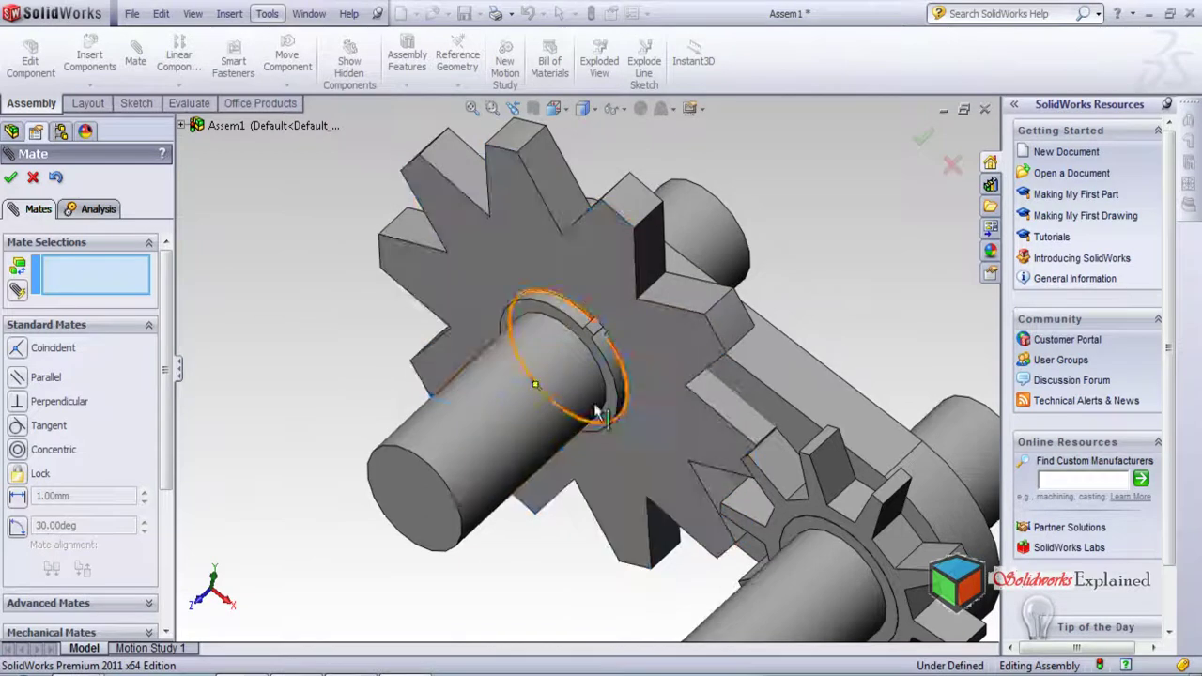
scroll(593, 300, "down", 4)
left_click_drag(687, 389, 656, 352)
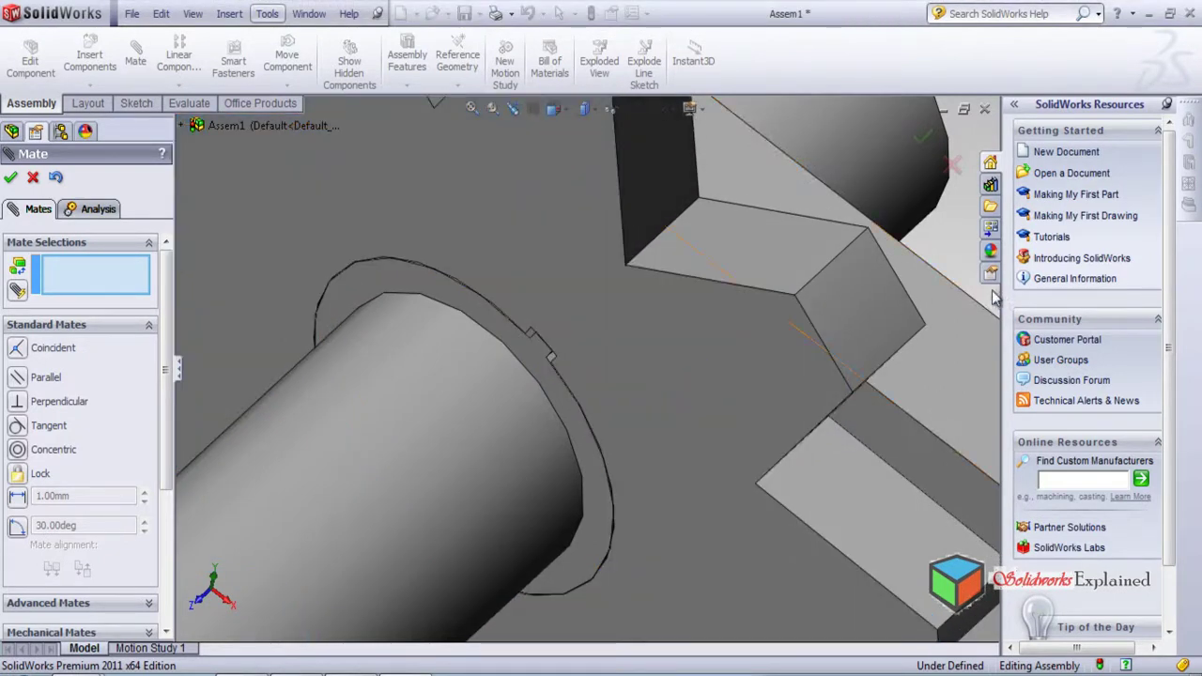
left_click(10, 179)
- Run Interference Detection on the whole Assem1 assembly with the spur gear included and calculate the result
scroll(470, 367, "down", 2)
scroll(470, 368, "up", 10)
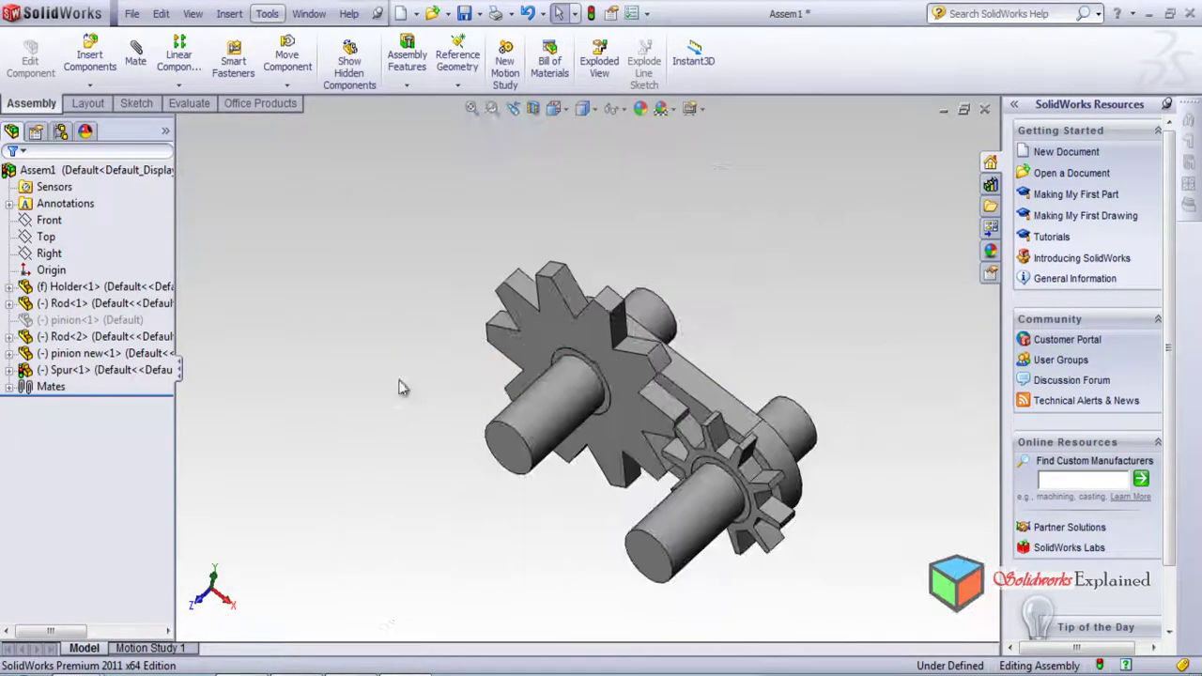
left_click_drag(776, 263, 622, 450)
left_click(281, 398)
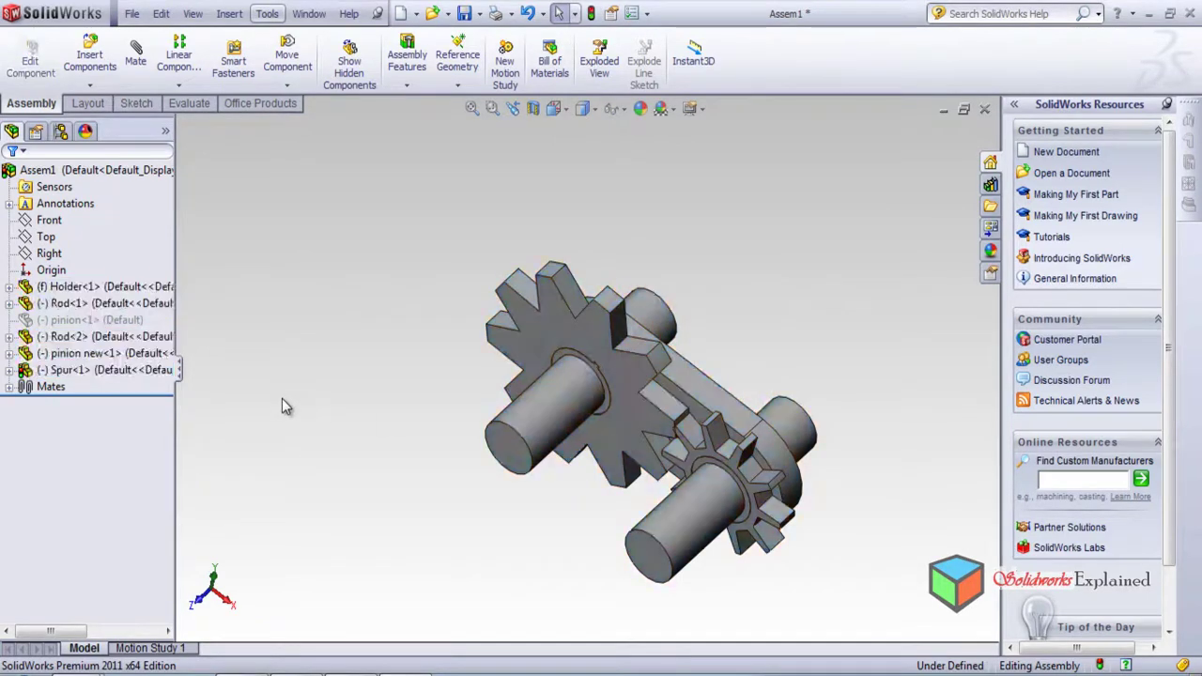
middle_click_drag(282, 398, 282, 339)
middle_click_drag(574, 348, 499, 536)
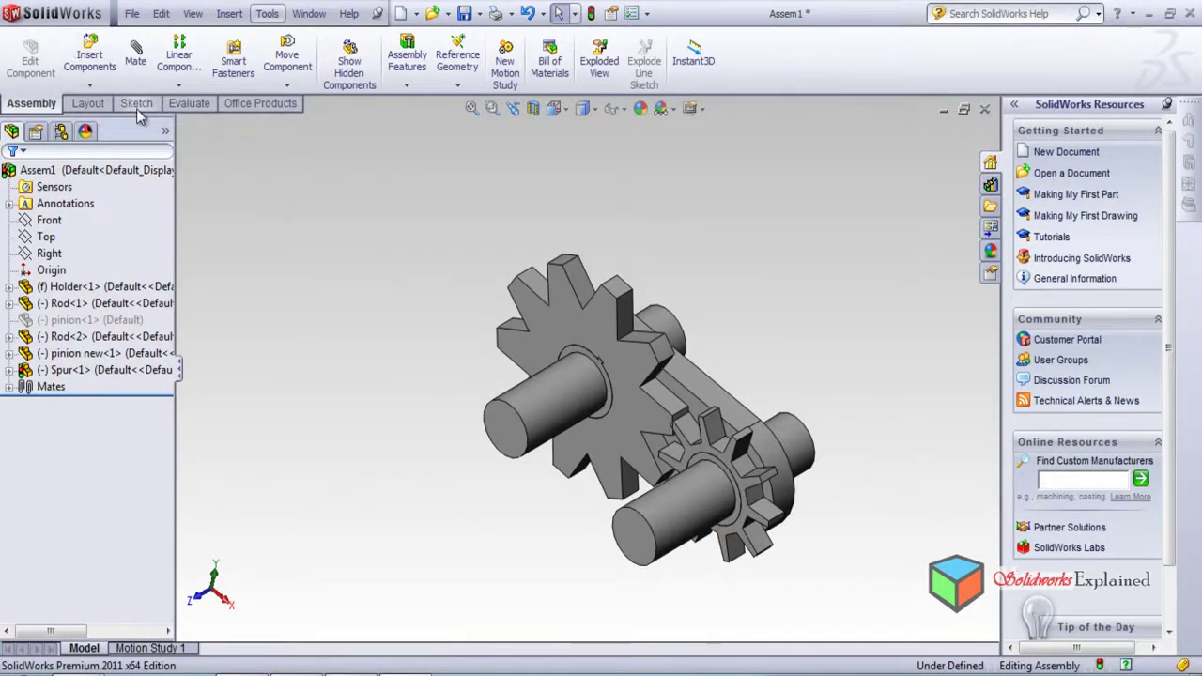
left_click(178, 103)
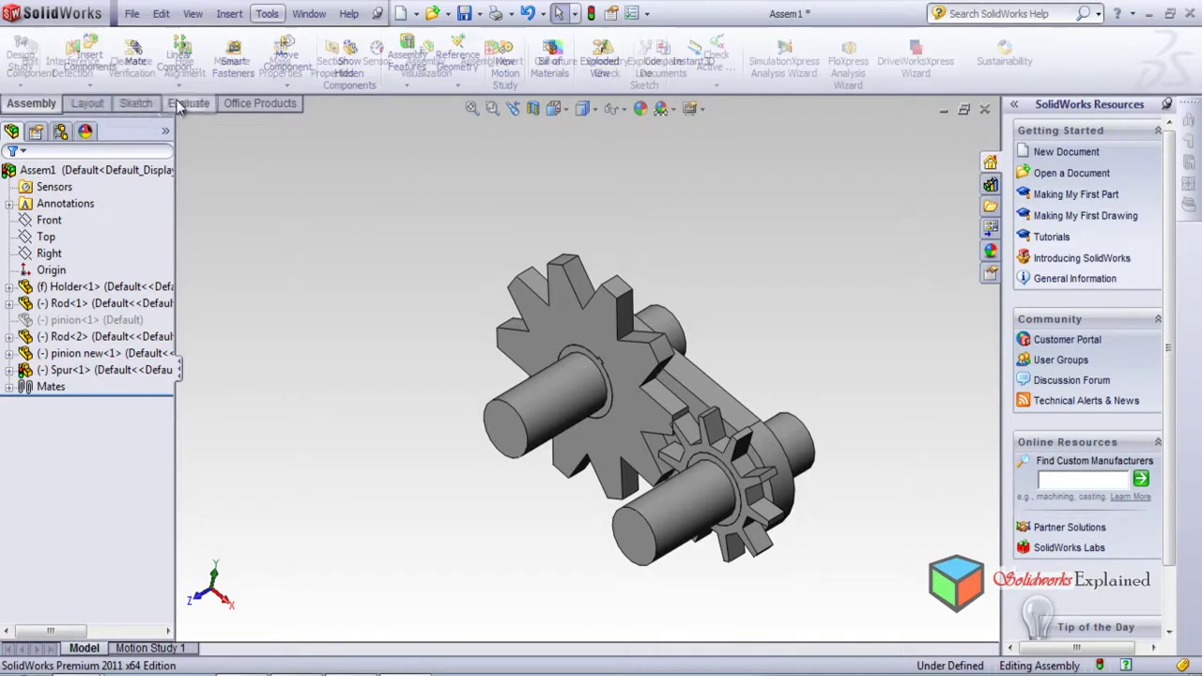
left_click(66, 68)
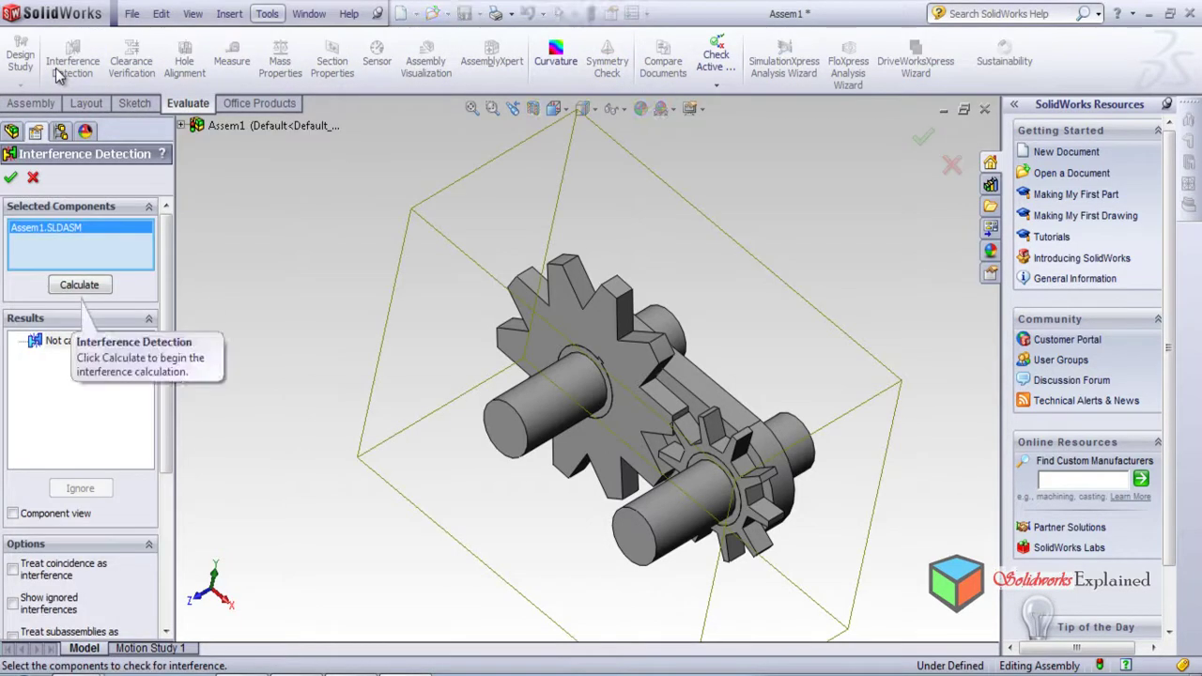
left_click(80, 286)
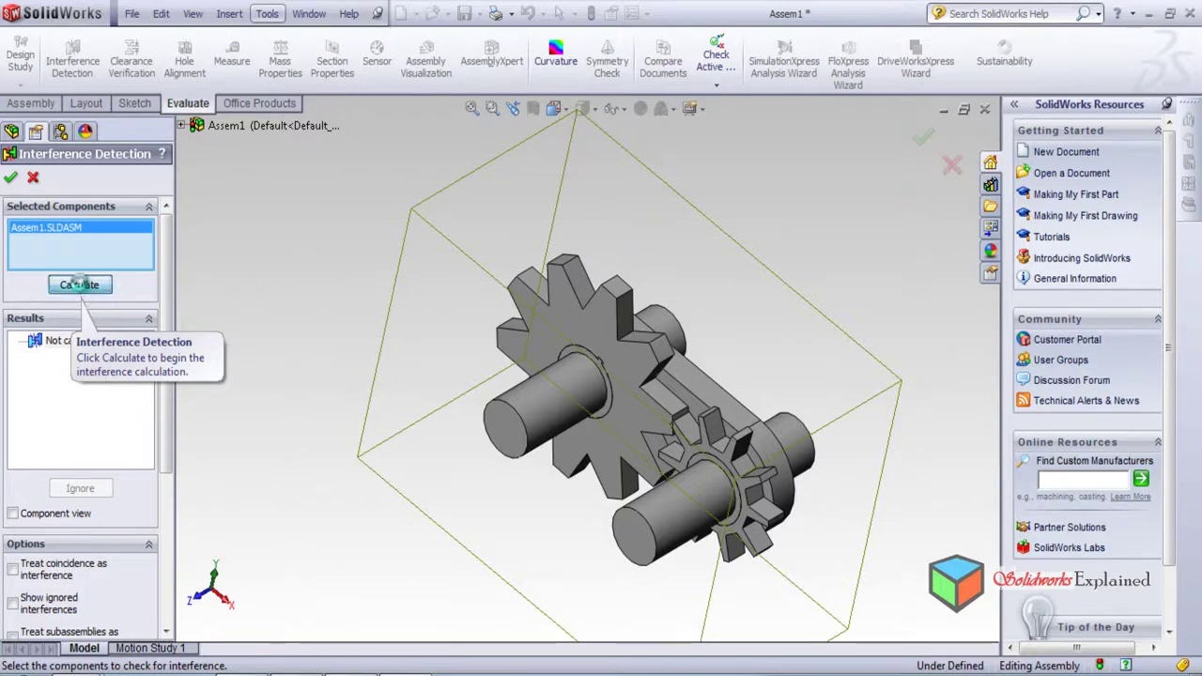
- Examine the Interference1 region between the spur gear and the holder from several angles
scroll(601, 404, "down", 5)
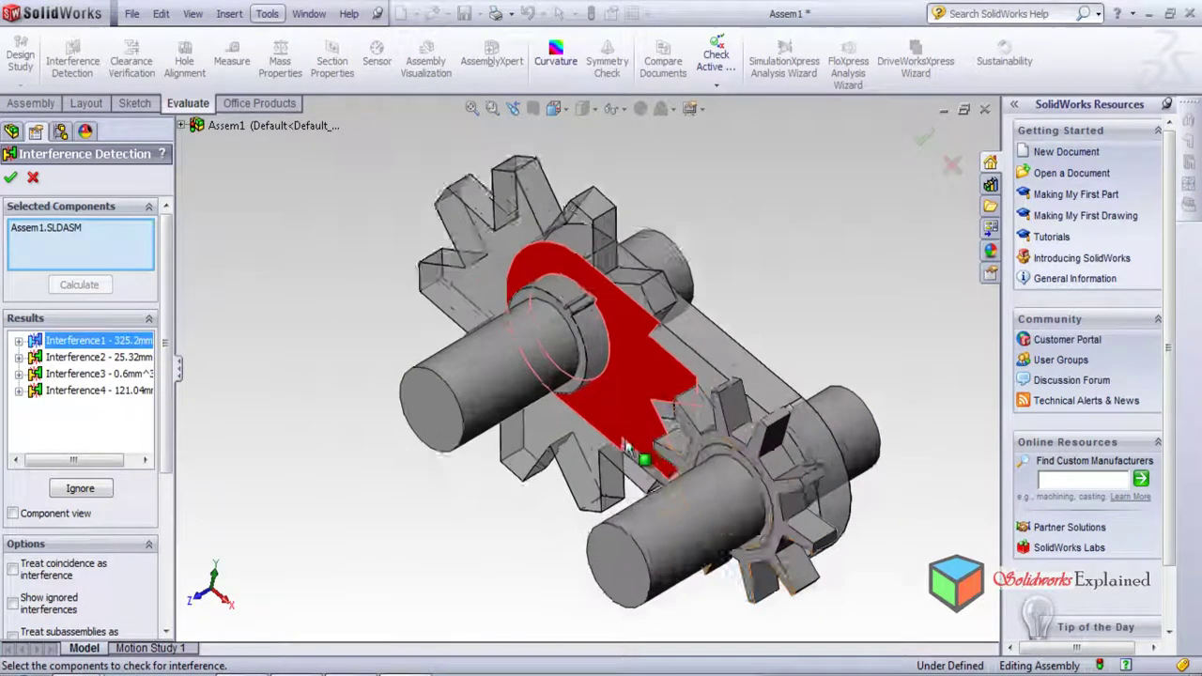
middle_click_drag(598, 398, 633, 357)
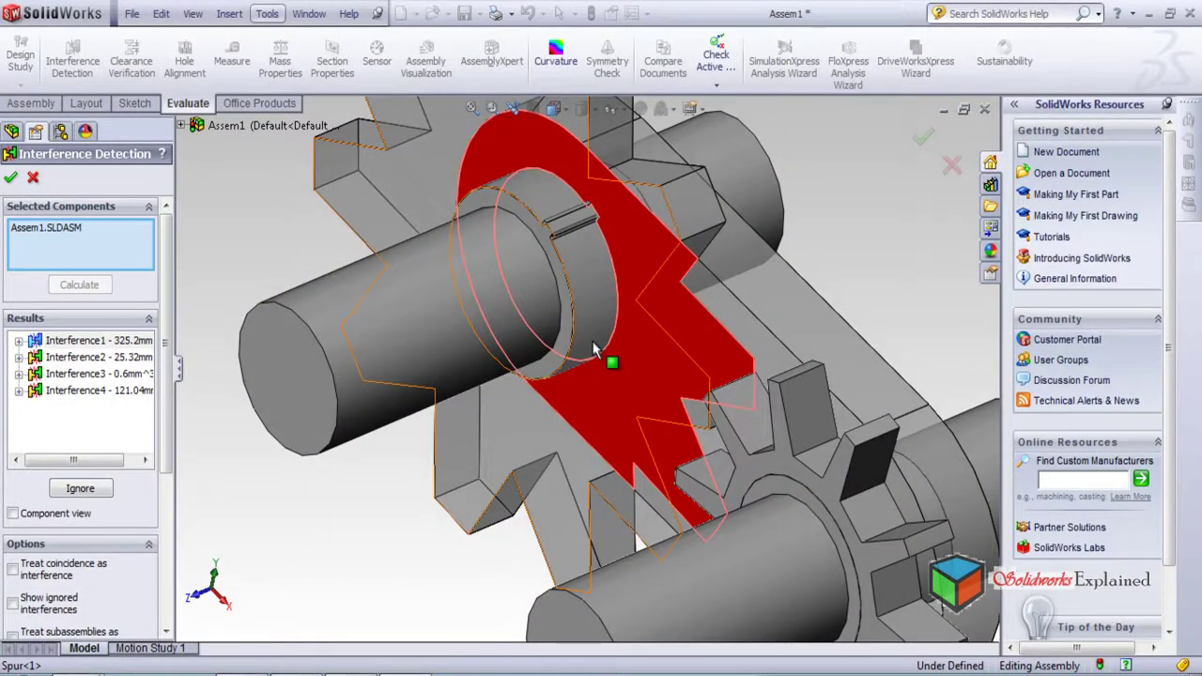
scroll(660, 337, "down", 3)
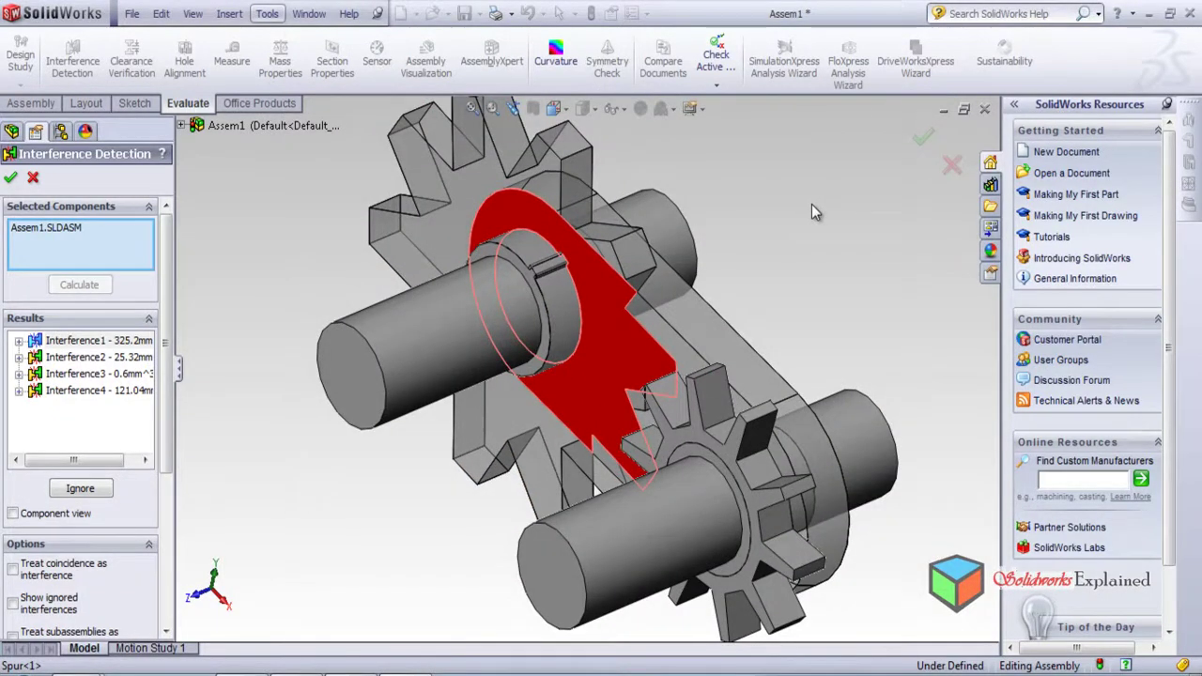
mouse_move(812, 204)
middle_mouse_down()
mouse_move(770, 282)
mouse_move(714, 333)
mouse_move(808, 278)
mouse_move(783, 269)
middle_mouse_up()
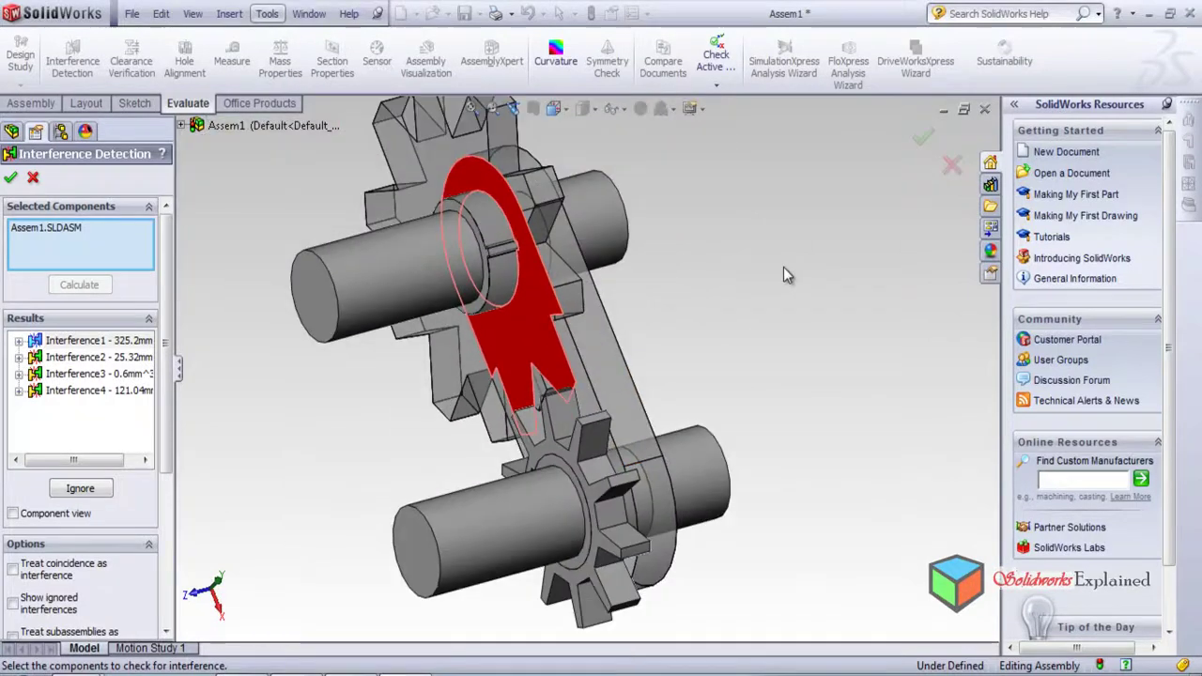
- Select Interference2 in the results and examine the overlap of the rod's key with the spur gear up close
left_click(90, 358)
scroll(411, 287, "down", 5)
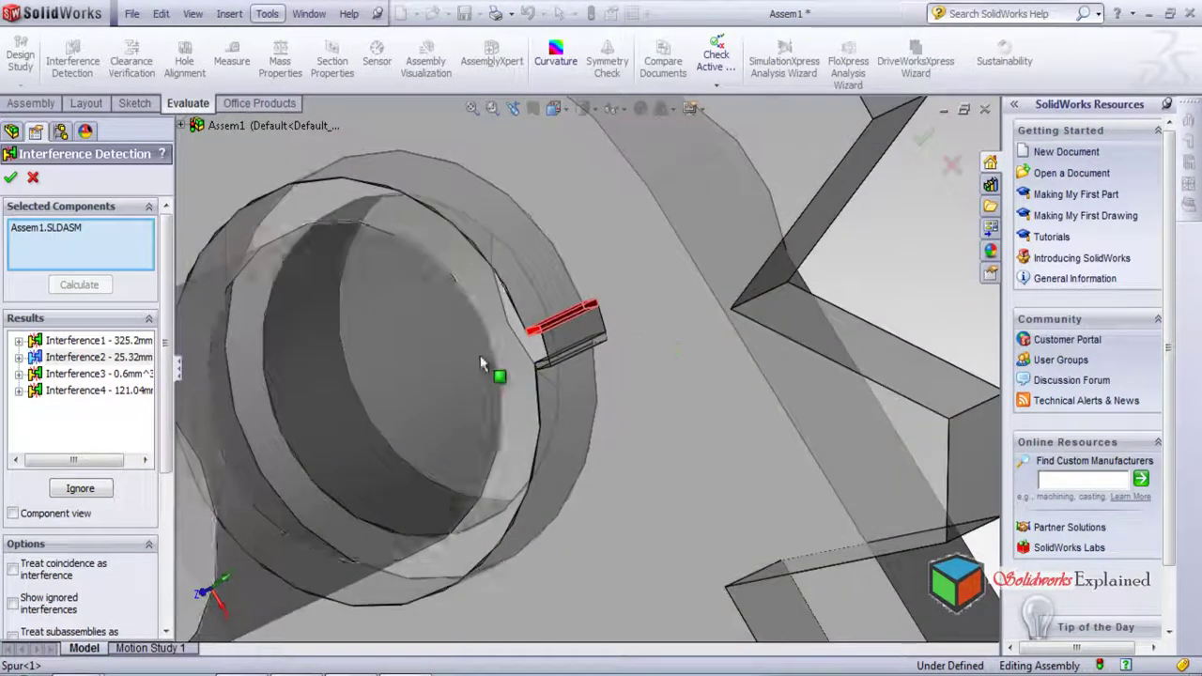
scroll(576, 368, "down", 3)
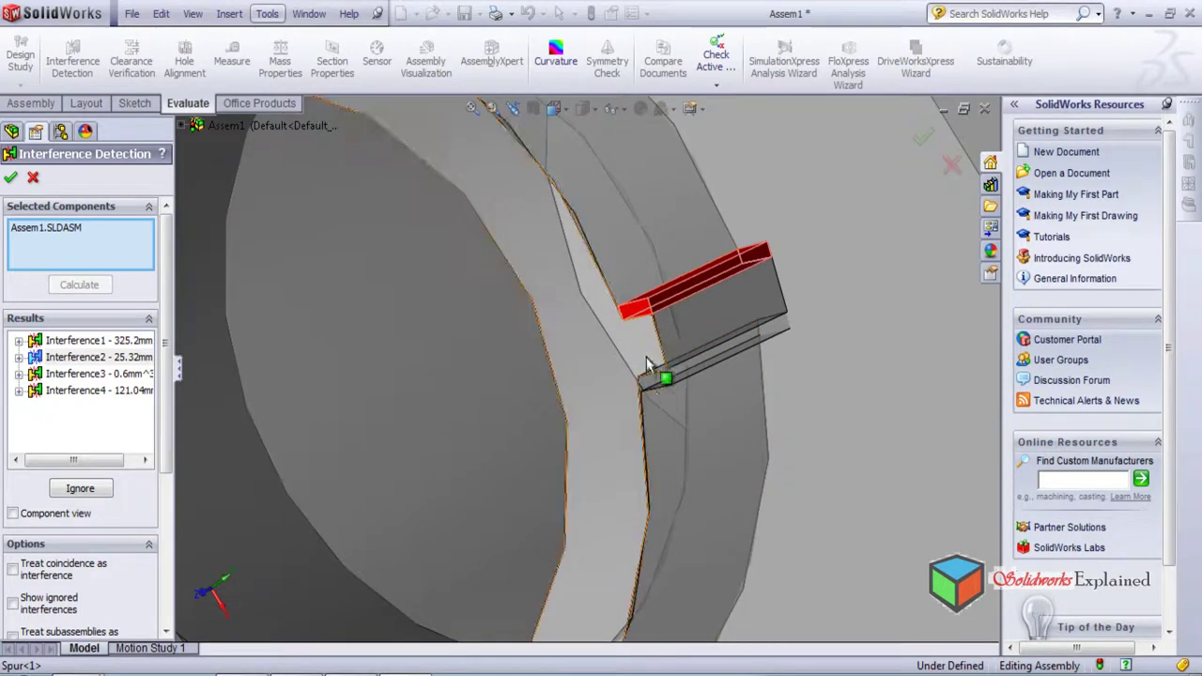
middle_click_drag(608, 312, 584, 363)
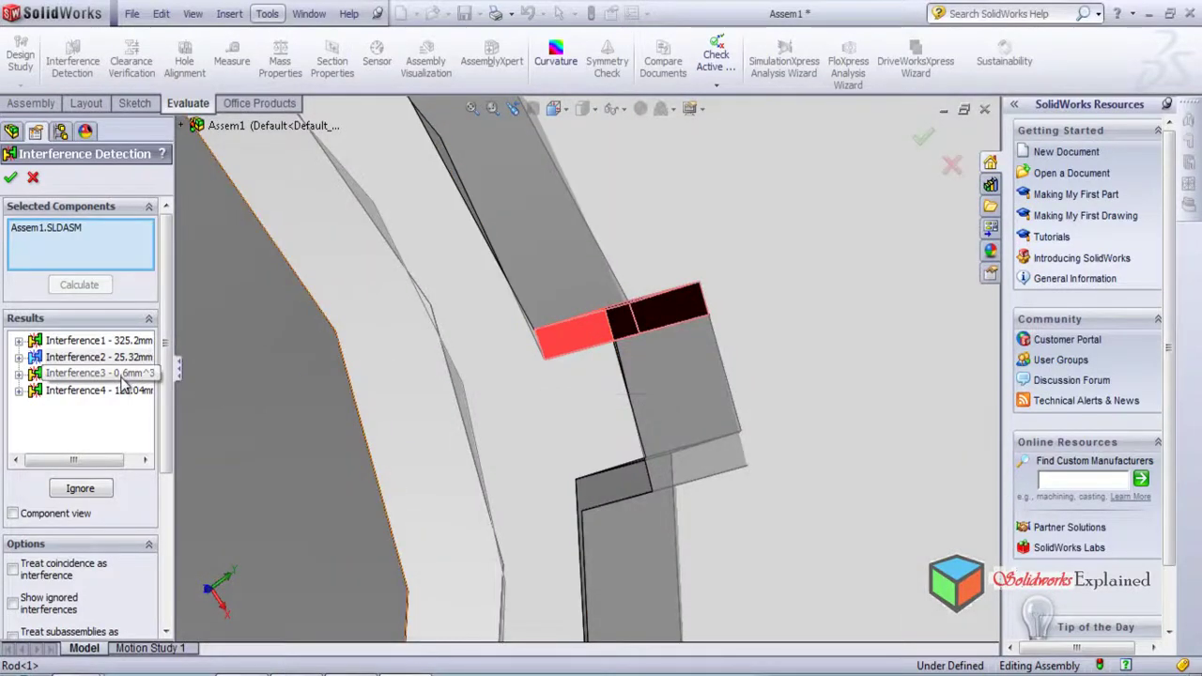
- Compare Interference1 with Interference3, and inspect the Interference3 overlap at the rod's key closely
left_click(72, 344)
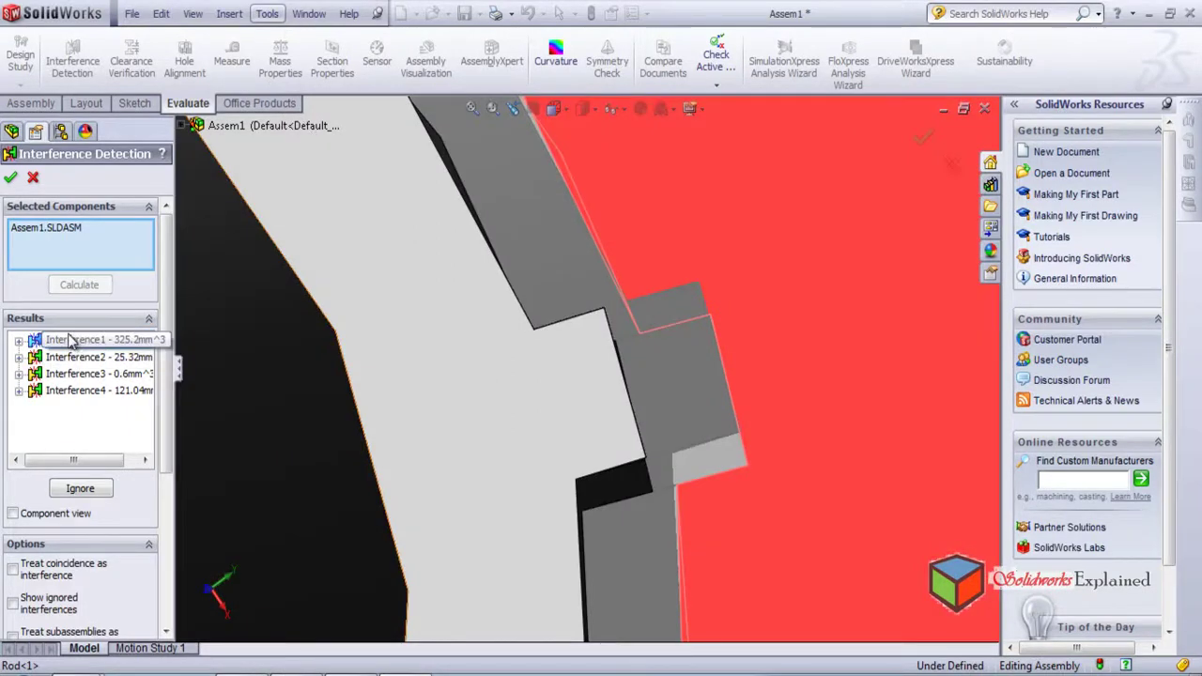
left_click(58, 374)
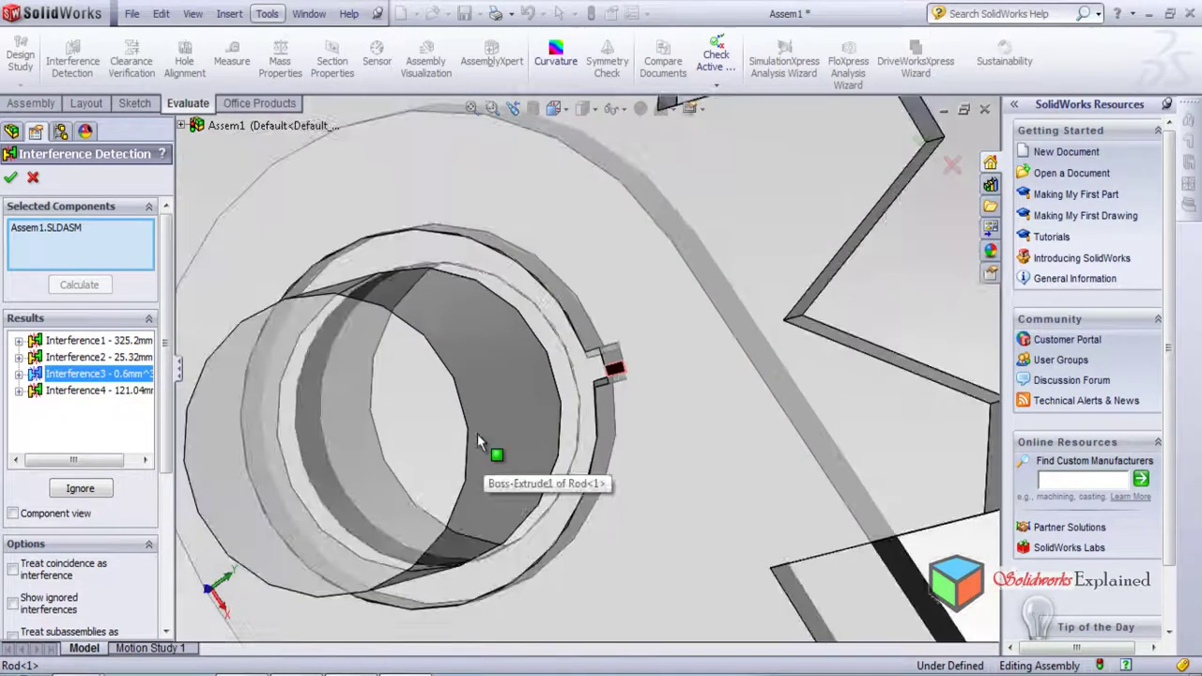
scroll(537, 397, "up", 3)
scroll(618, 376, "up", 3)
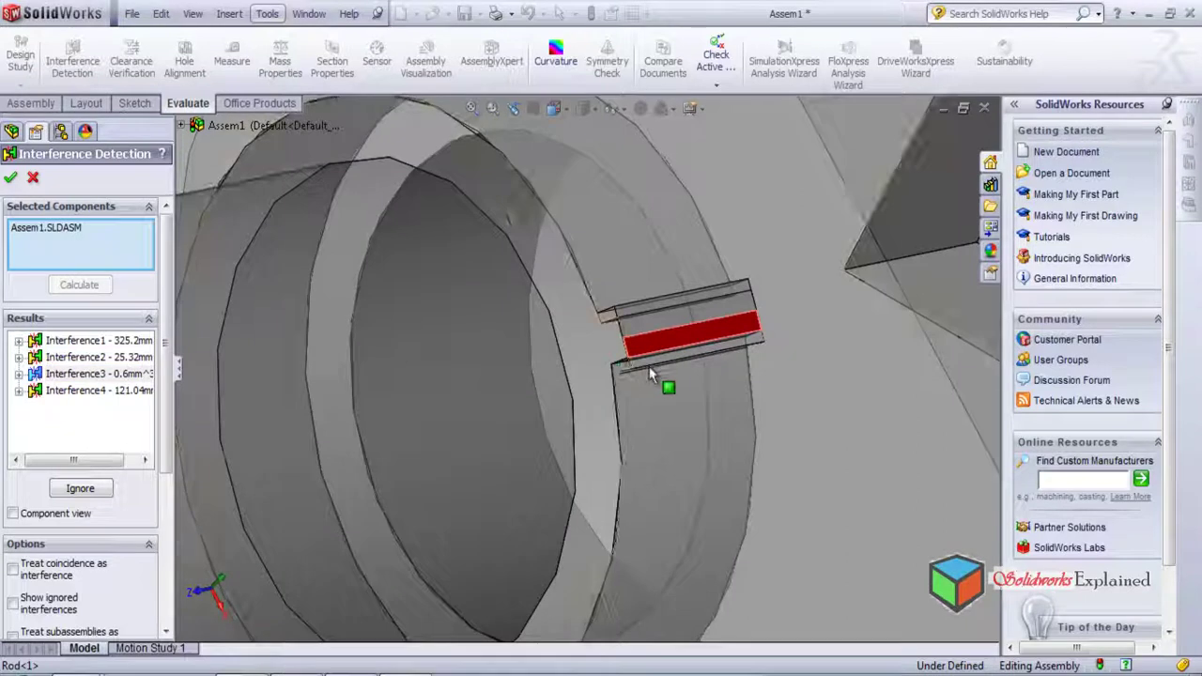
scroll(620, 376, "up", 3)
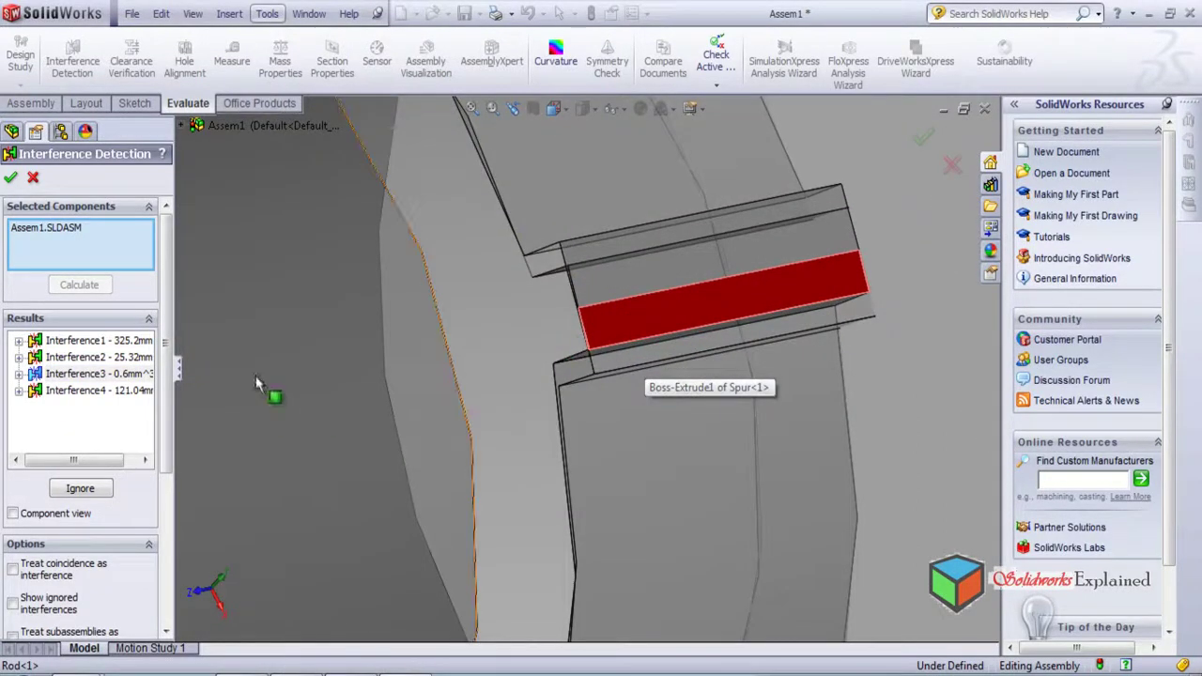
- Examine Interference4 where the spur and pinion teeth overlap, and finish the interference check
left_click(92, 392)
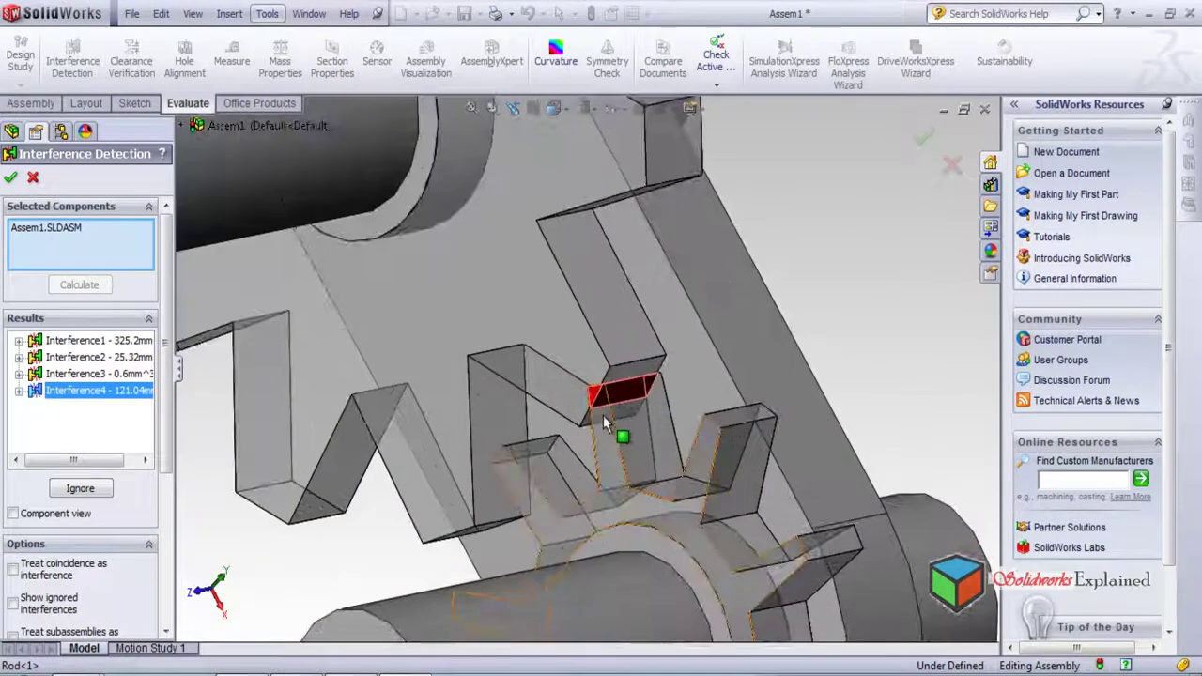
middle_click_drag(620, 449, 668, 383)
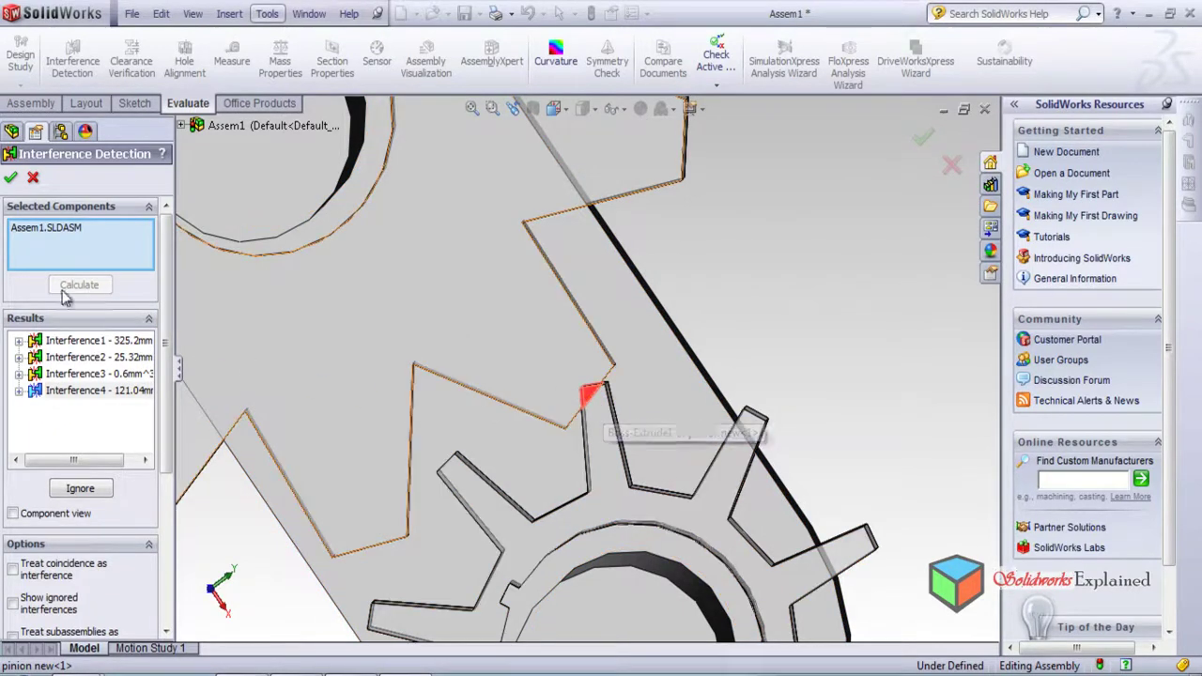
left_click(31, 187)
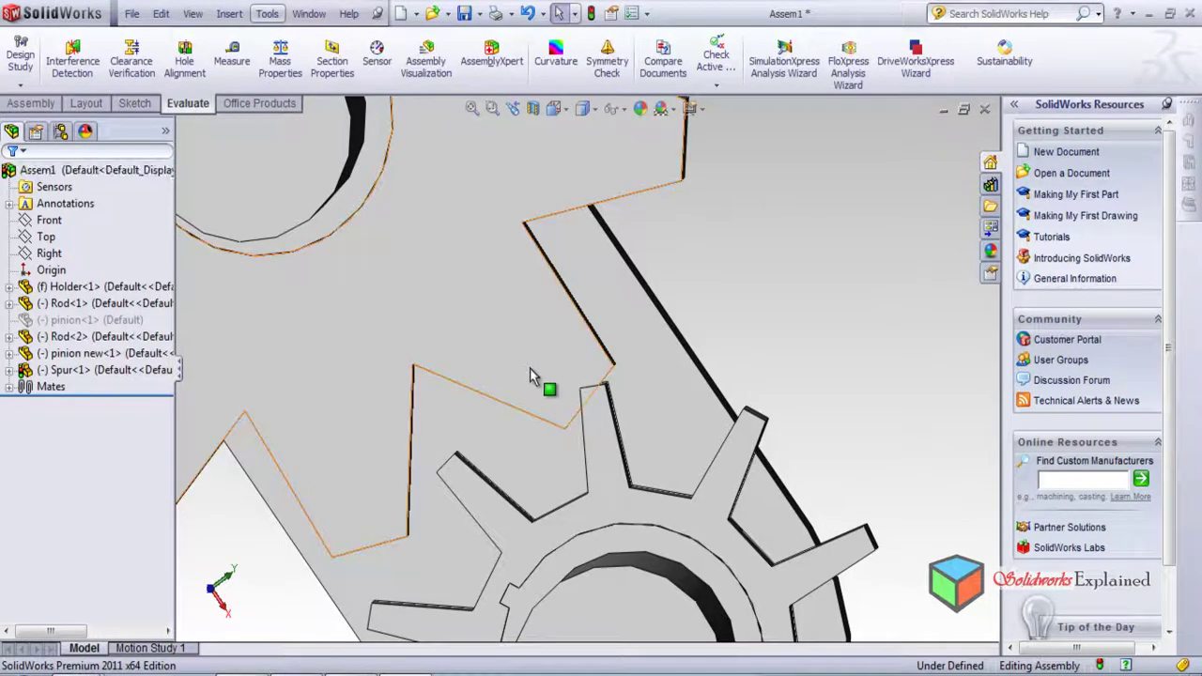
- Slide the spur gear along its rod off the keyed collar, away from the holder
scroll(547, 388, "up", 5)
scroll(498, 334, "down", 6)
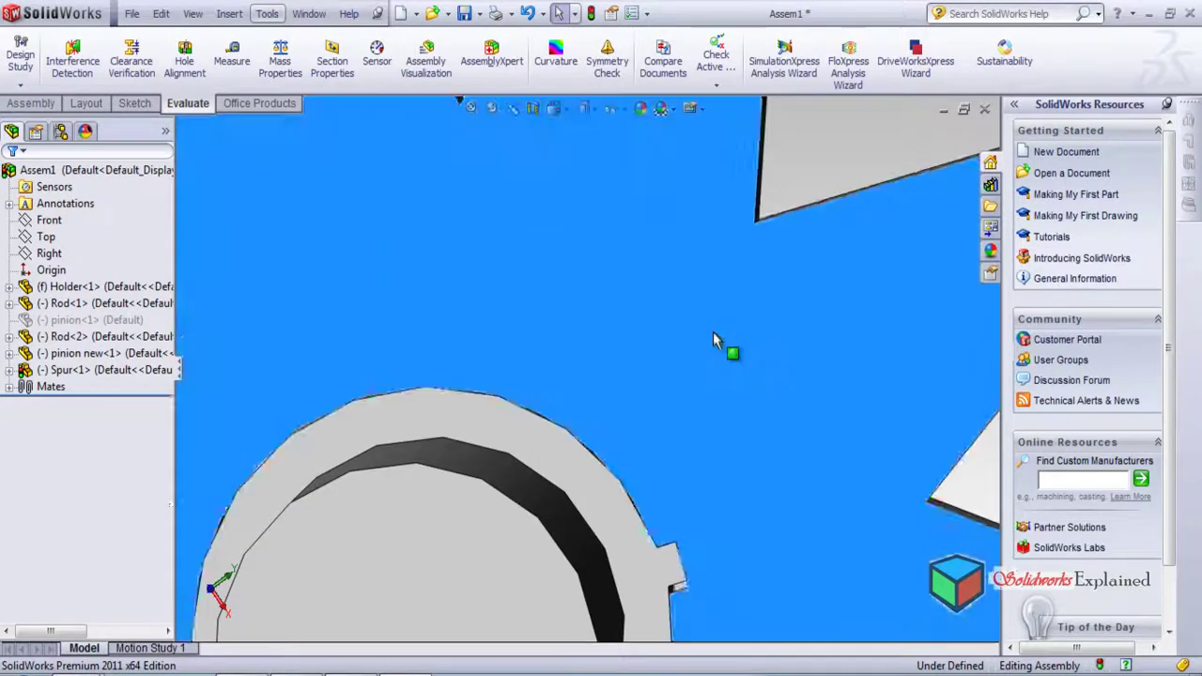
left_click(711, 335)
middle_click_drag(705, 512, 644, 569)
scroll(657, 537, "up", 5)
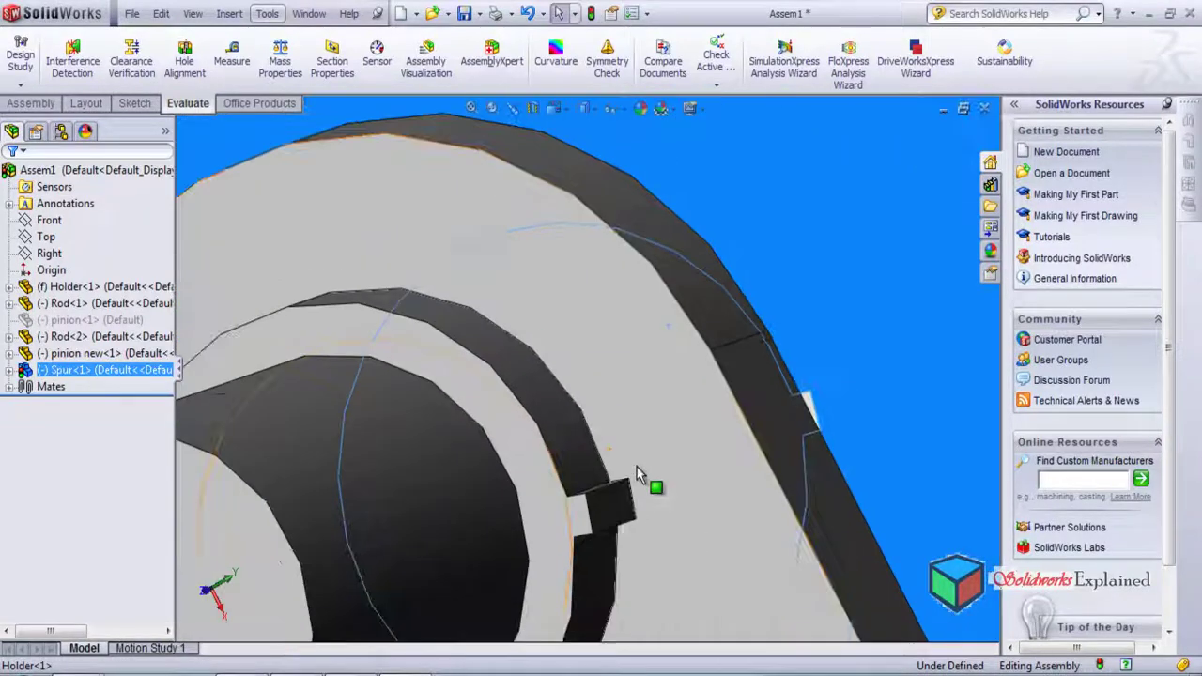
middle_click_drag(606, 478, 573, 460)
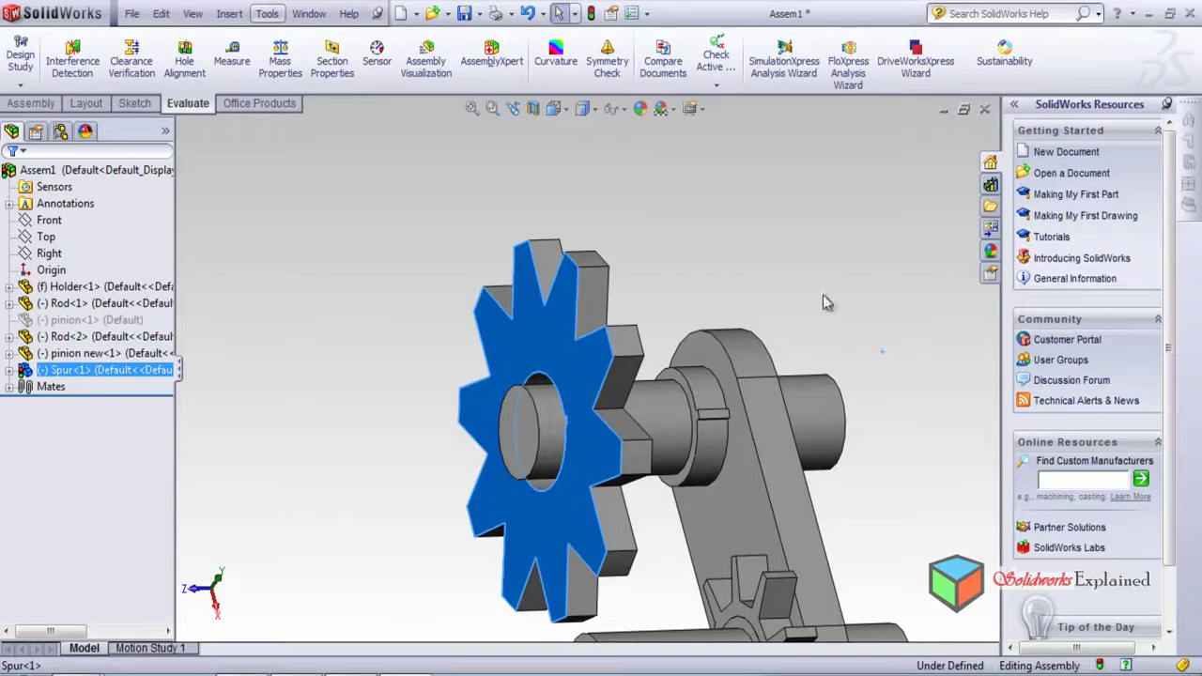
- Add a coincident mate between the side face of the rod's key and the matching keyway face in the spur gear's bore
key("Escape")
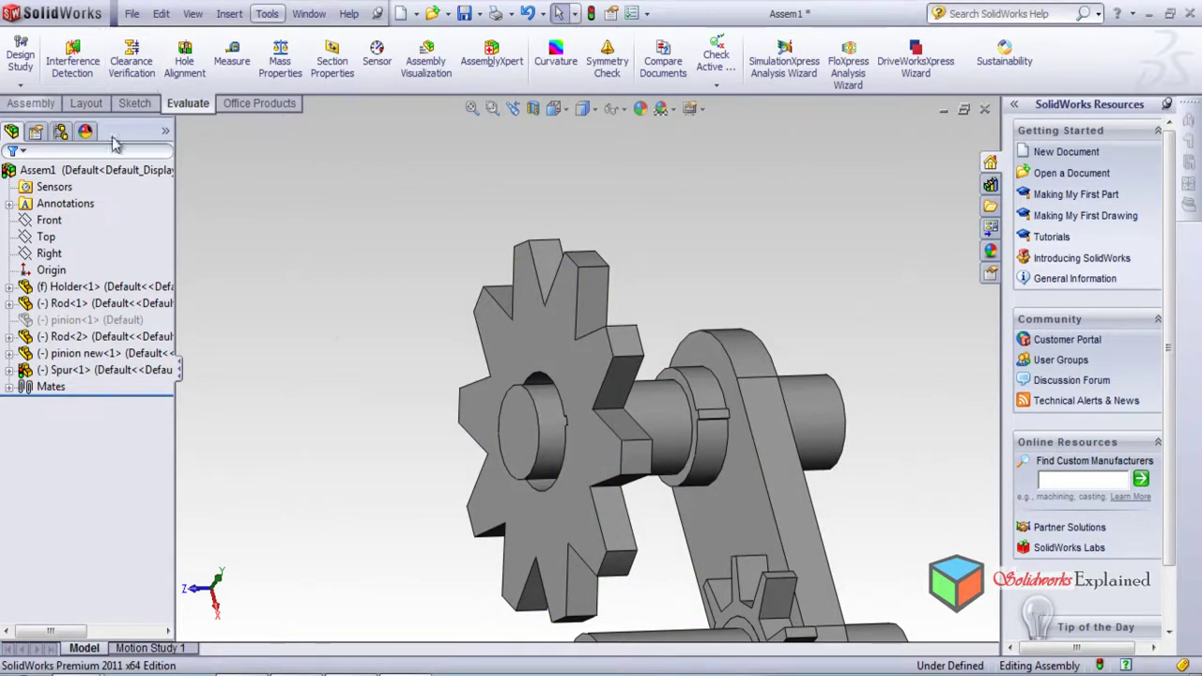
scroll(720, 486, "down", 5)
left_click(665, 343)
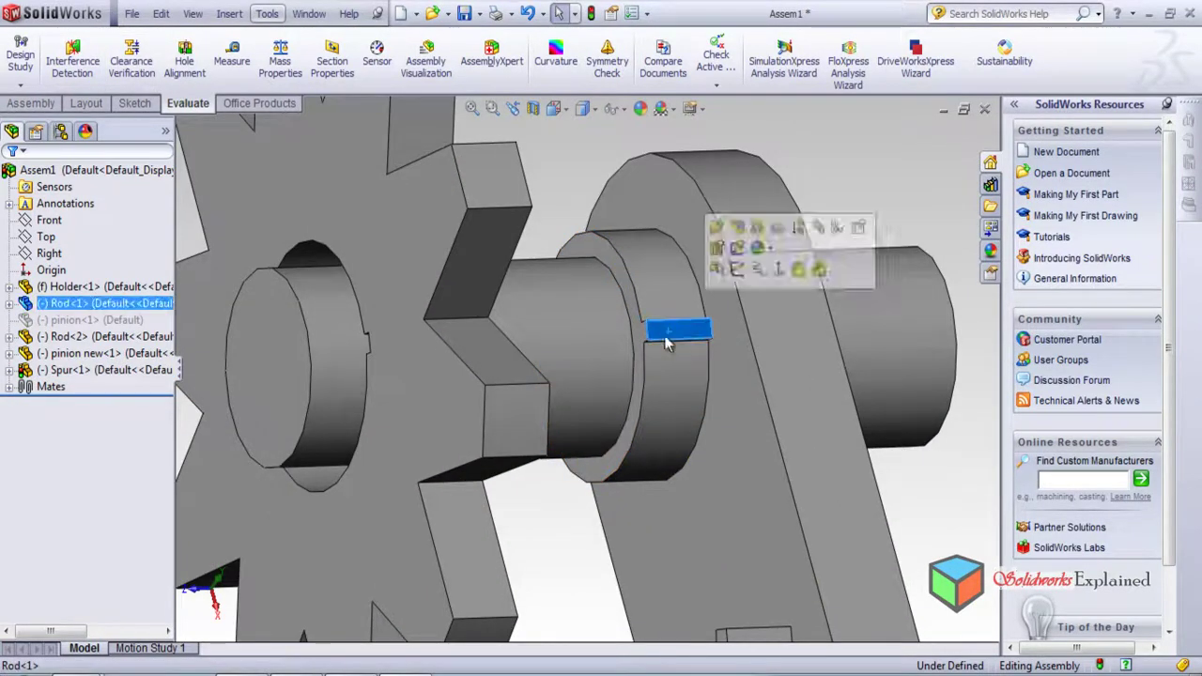
middle_click_drag(523, 448, 612, 416)
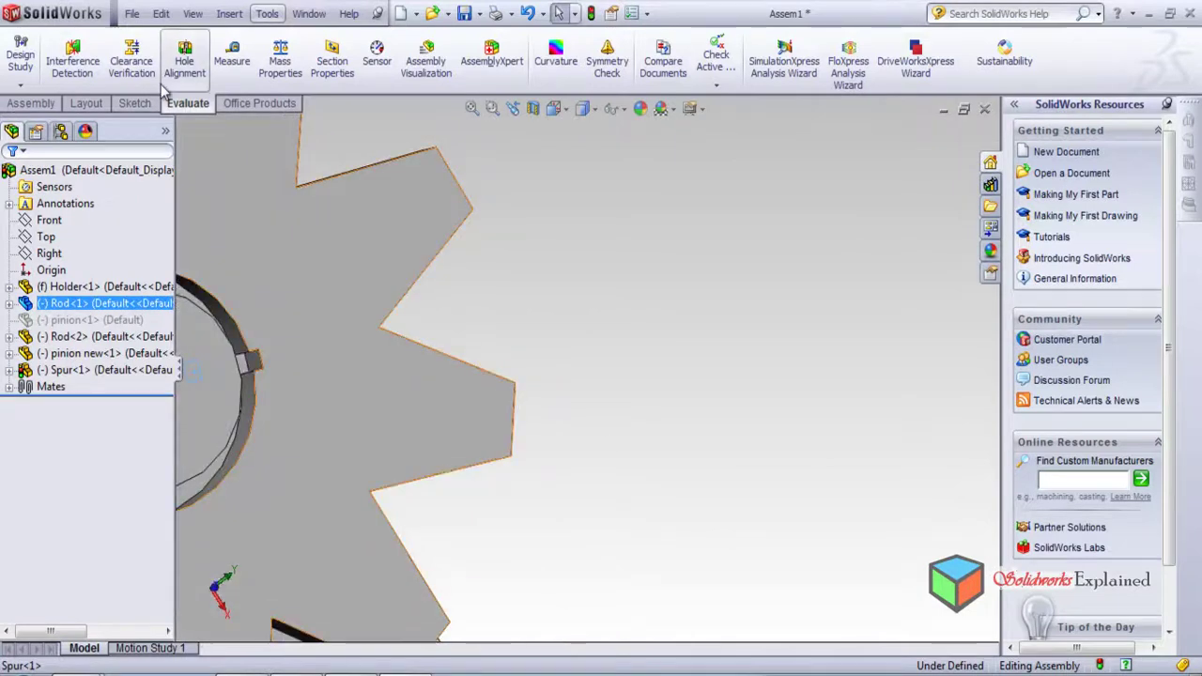
left_click(31, 104)
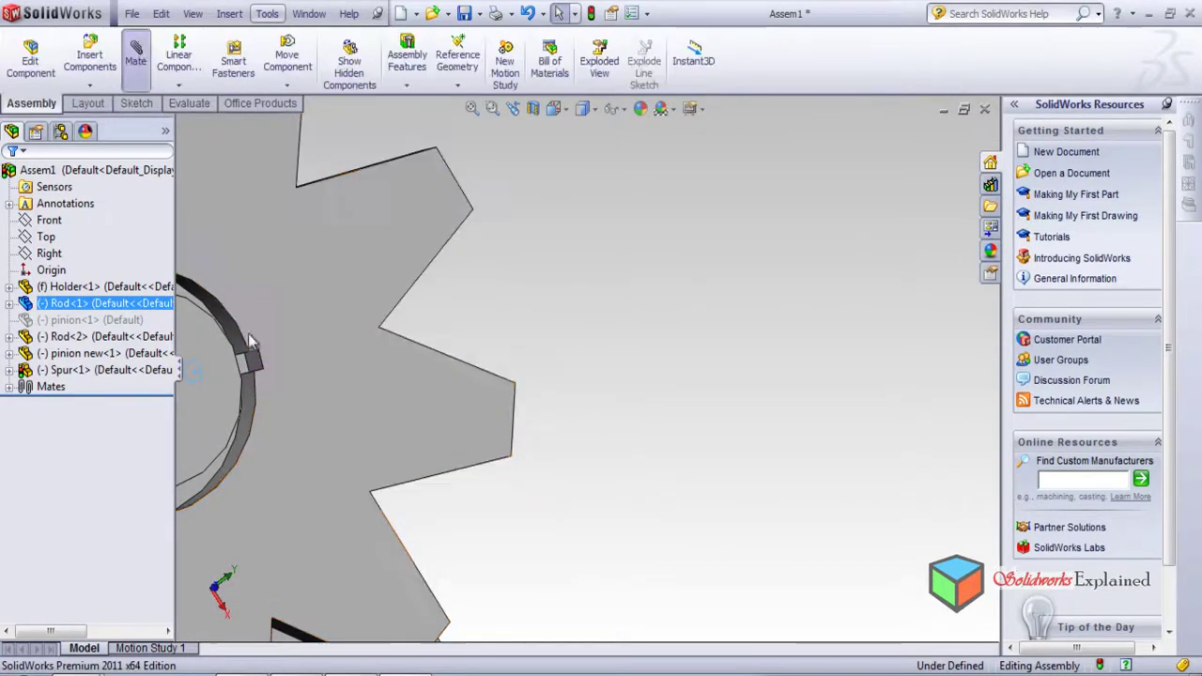
scroll(385, 394, "down", 2)
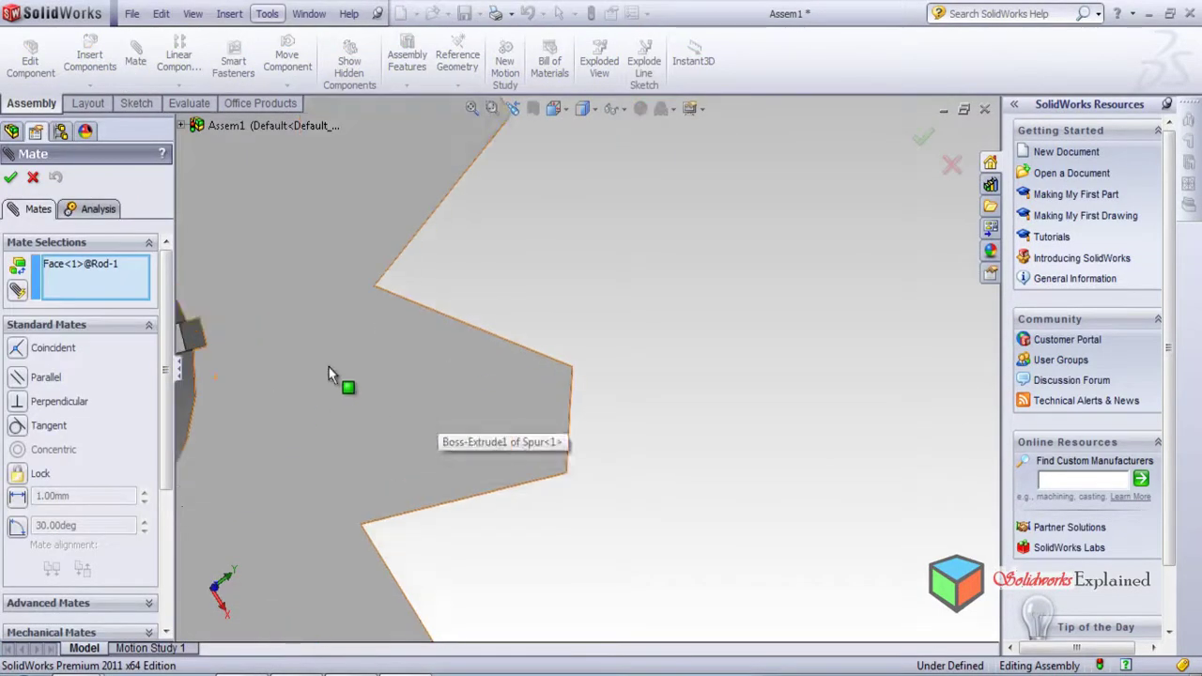
scroll(303, 300, "up", 4)
scroll(471, 386, "down", 5)
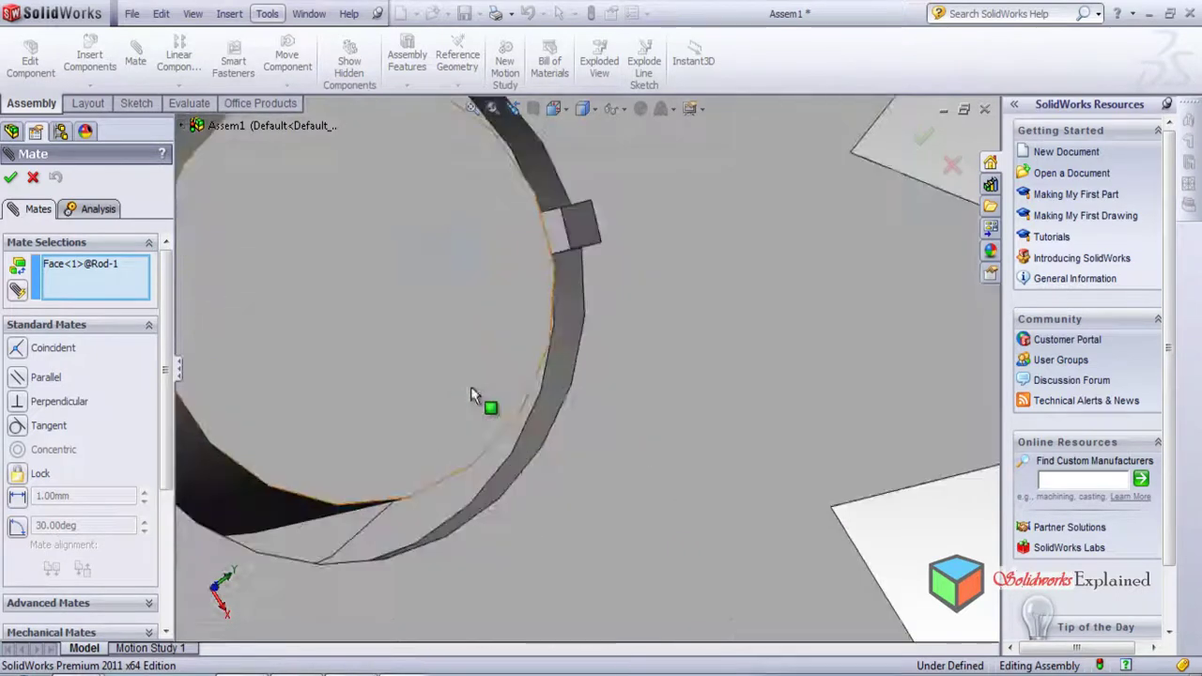
middle_click_drag(559, 283, 564, 229)
left_click(562, 226)
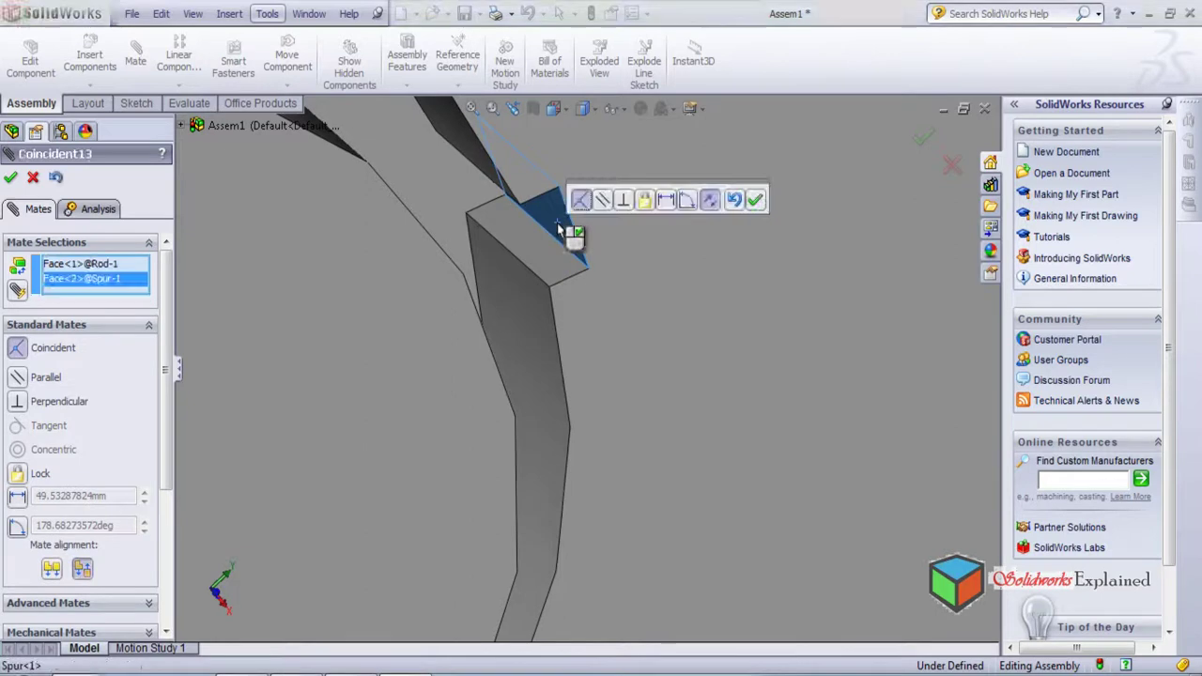
scroll(526, 268, "up", 3)
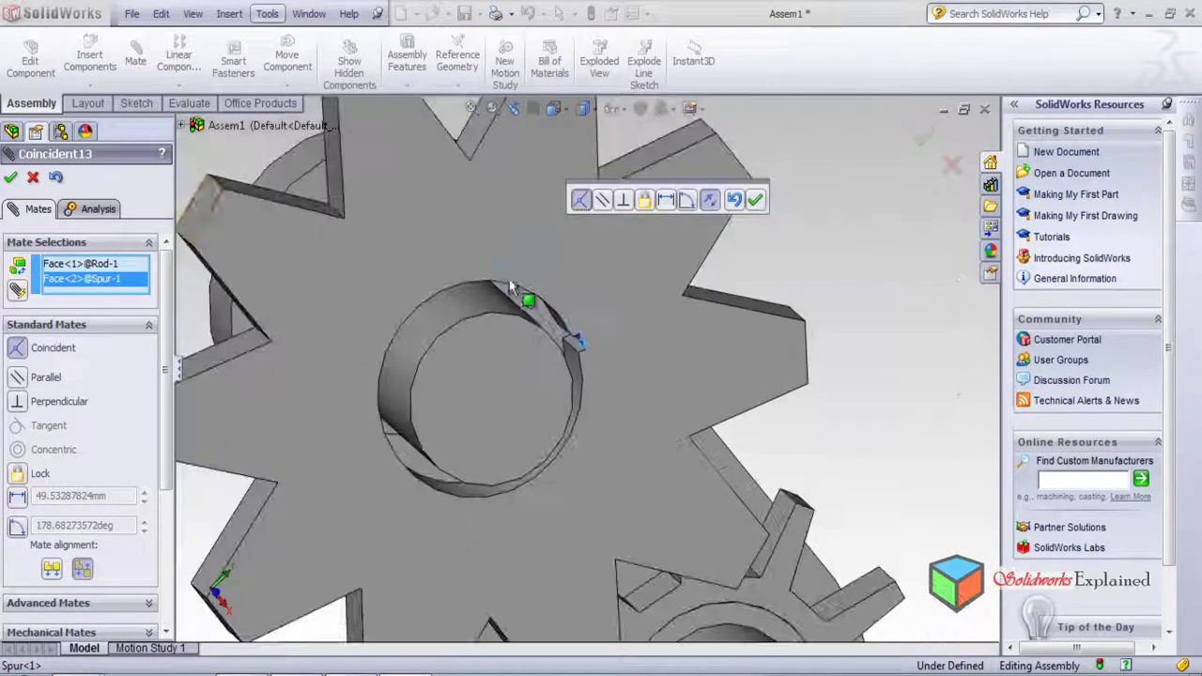
left_click(9, 180)
- Mate the spur gear's back face coincident with the holder's face beside the collar, and finish mating
middle_click_drag(445, 353, 336, 324)
scroll(790, 301, "up", 3)
scroll(756, 311, "down", 3)
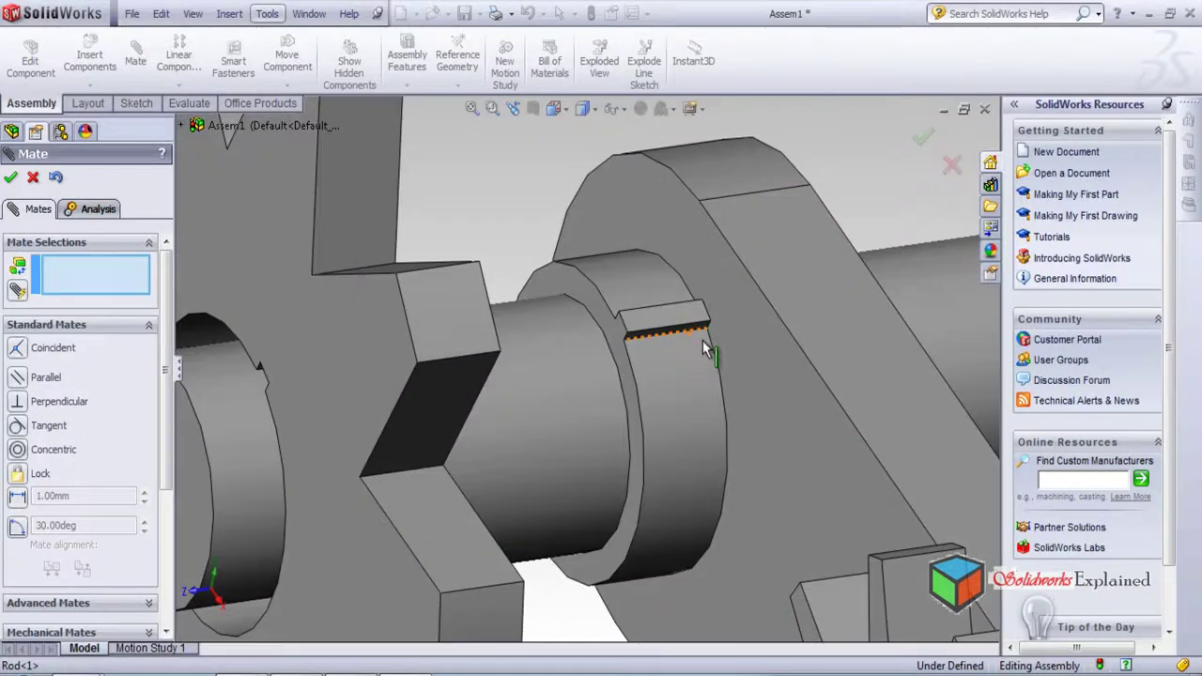
left_click(788, 405)
middle_click_drag(569, 416, 459, 394)
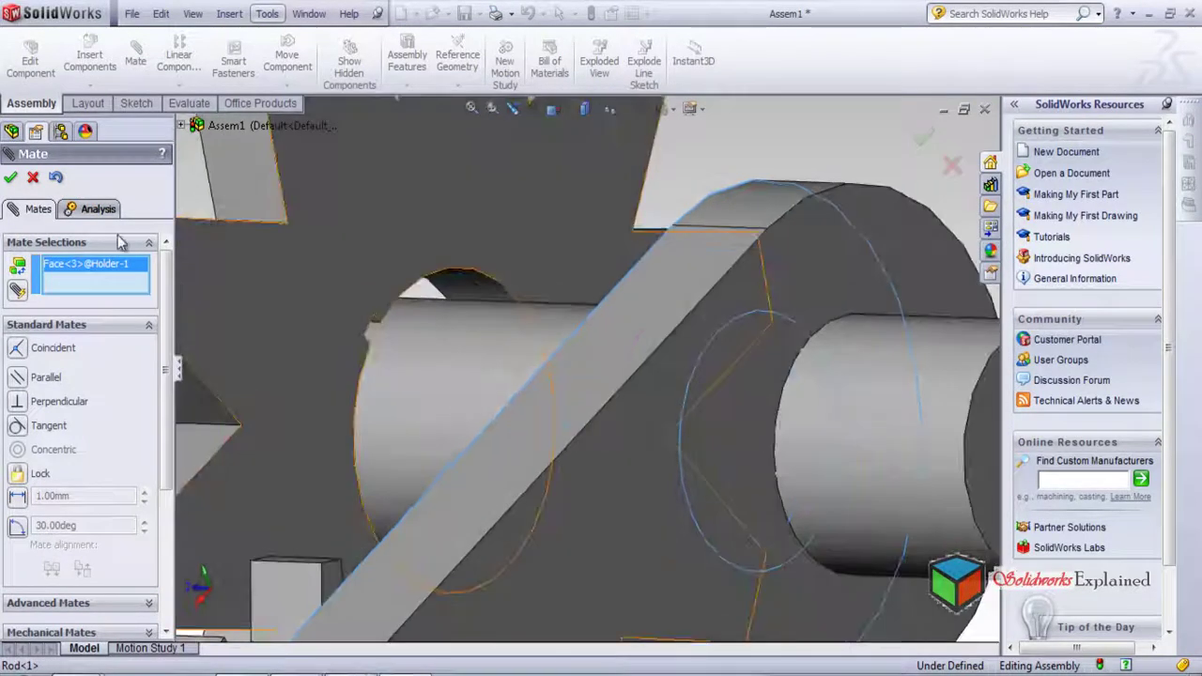
left_click(311, 301)
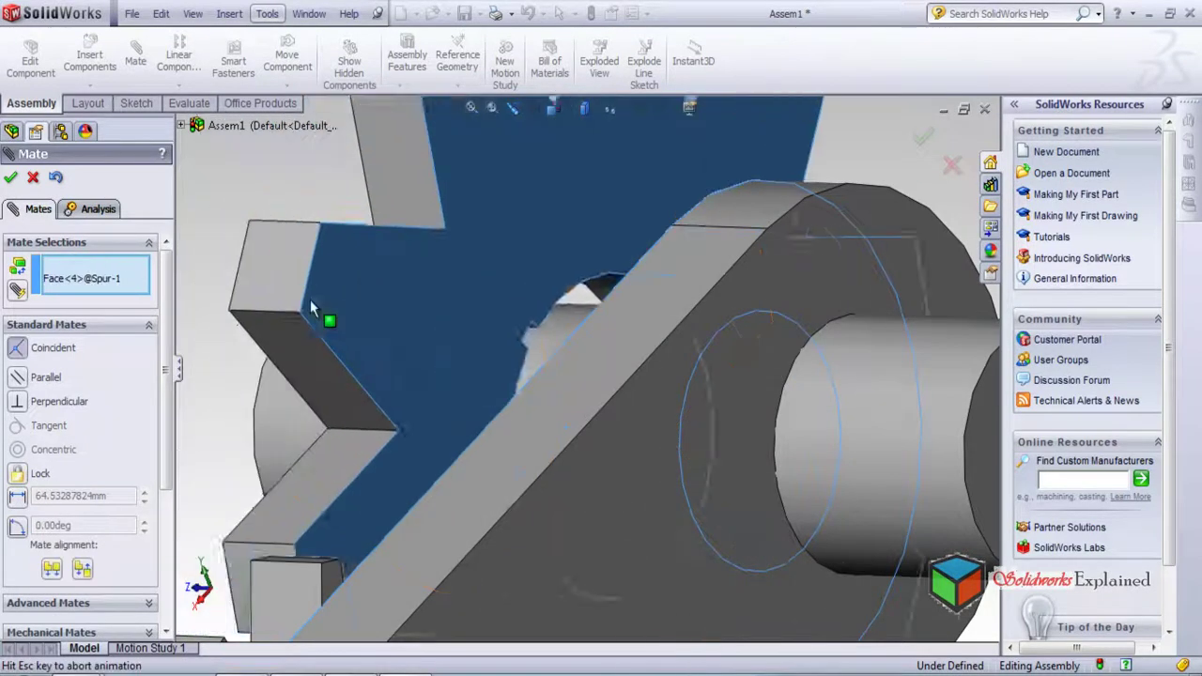
left_click(10, 178)
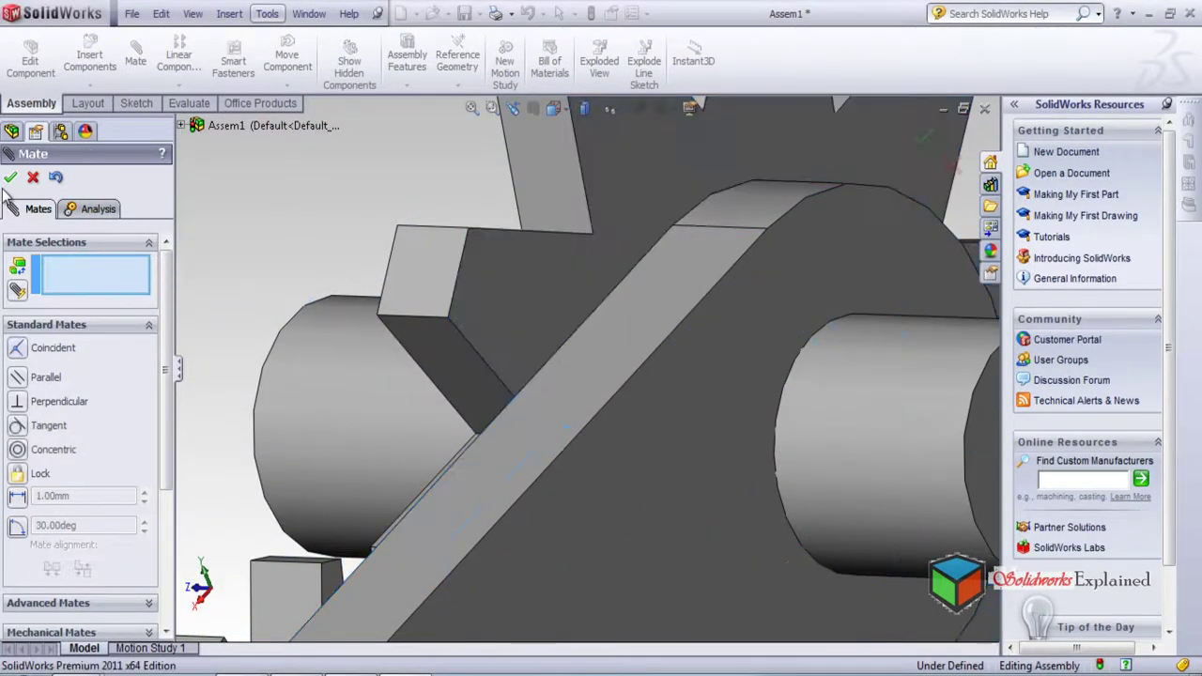
left_click(10, 177)
- Rotate the spur gear about its axis so its teeth sit in the gaps between the pinion's teeth
scroll(398, 333, "down", 2)
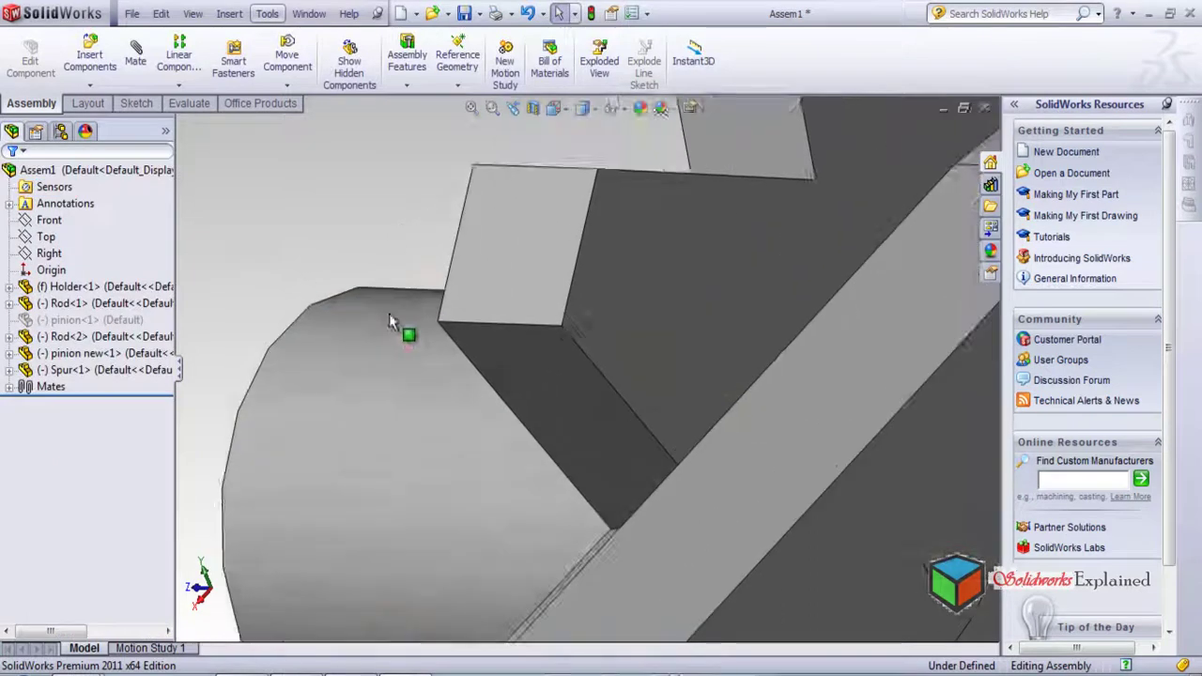
scroll(430, 363, "up", 5)
middle_click_drag(517, 421, 536, 491)
left_click_drag(731, 448, 919, 305)
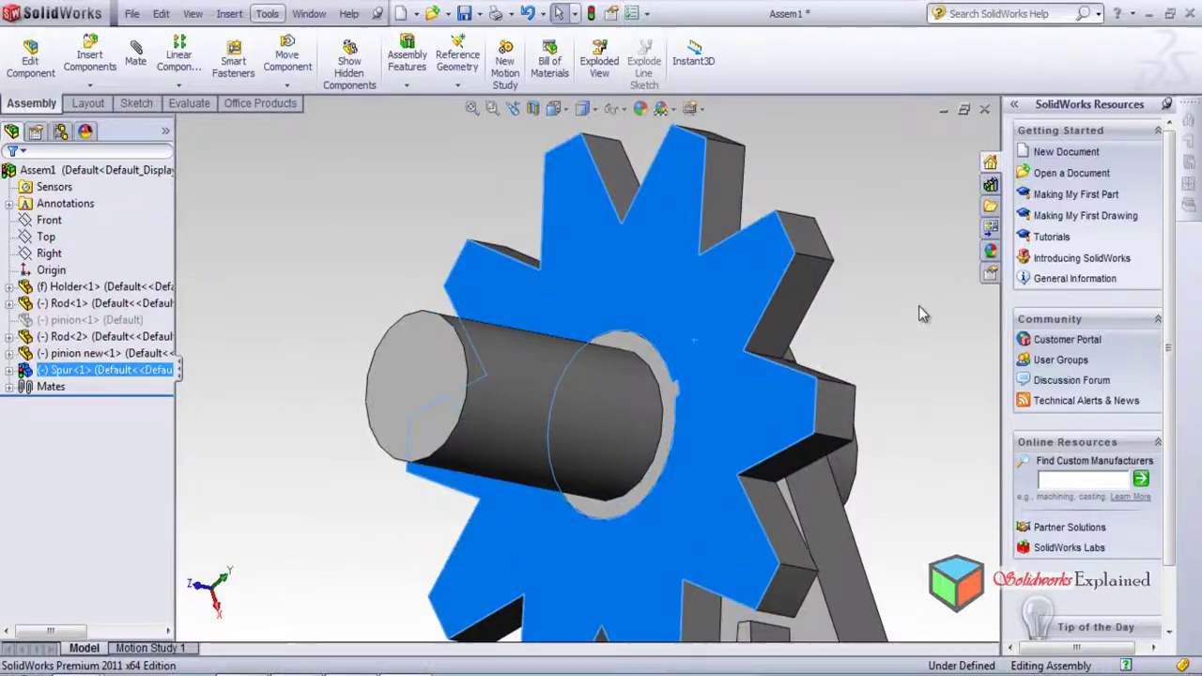
left_click(919, 306)
left_click_drag(740, 306, 789, 282)
left_click(911, 223)
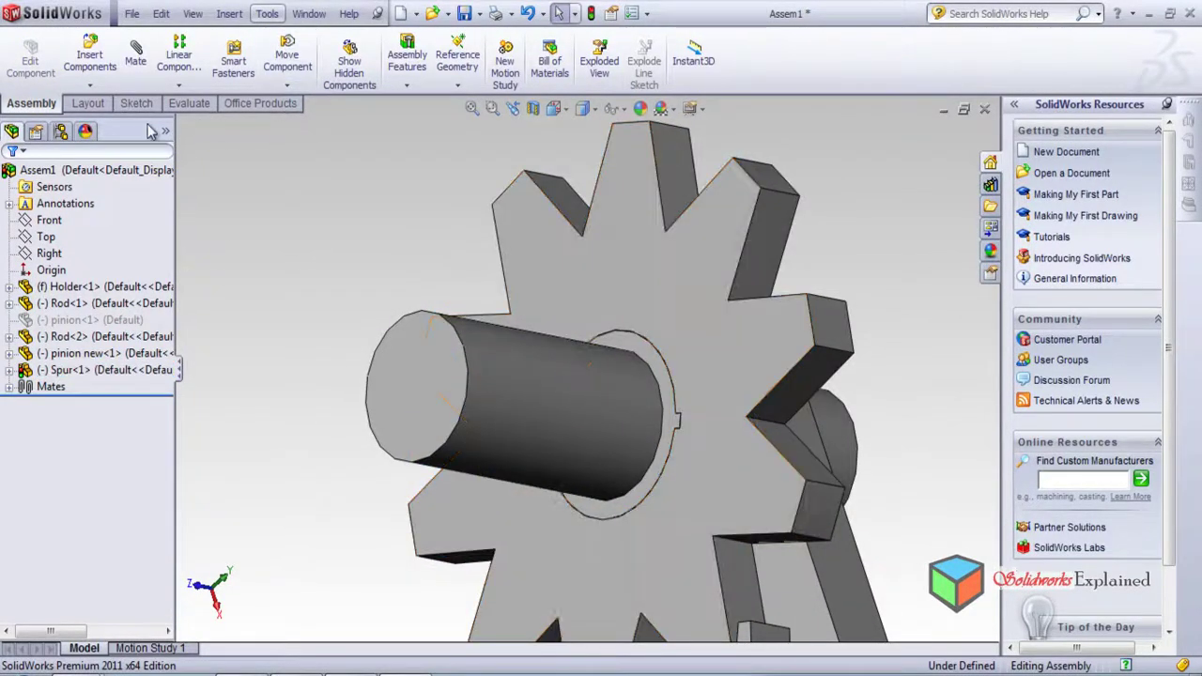
- Run Interference Detection on the whole assembly again and calculate the results
left_click(190, 105)
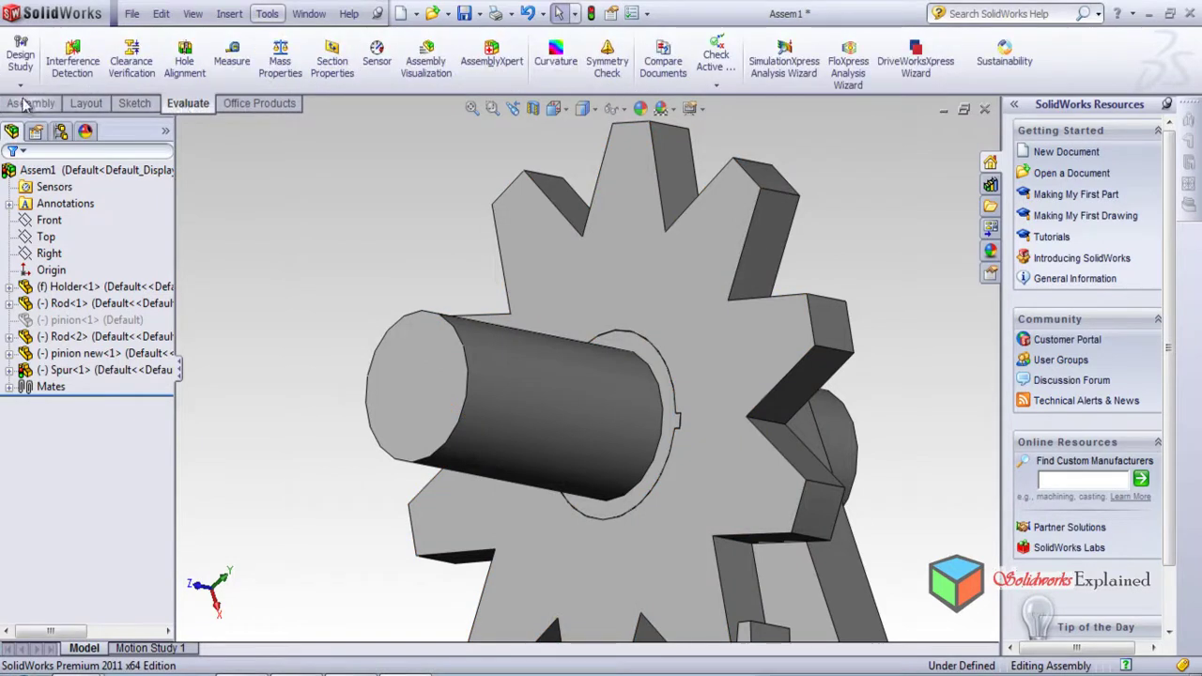
left_click(72, 61)
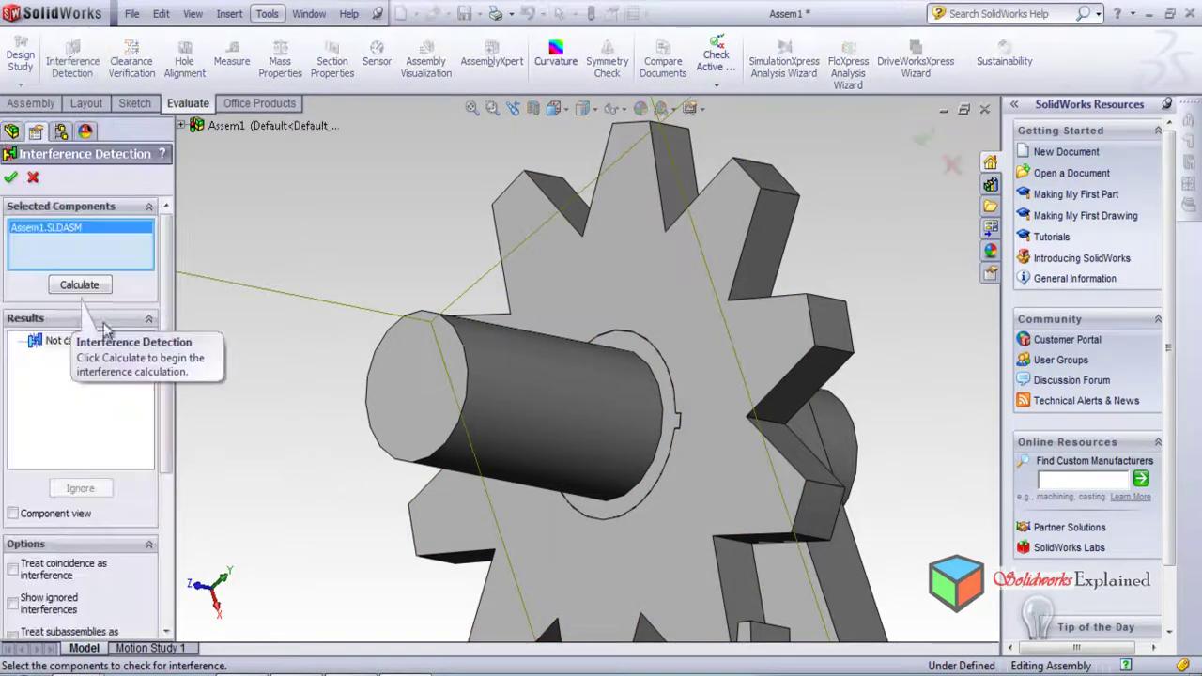
left_click(68, 286)
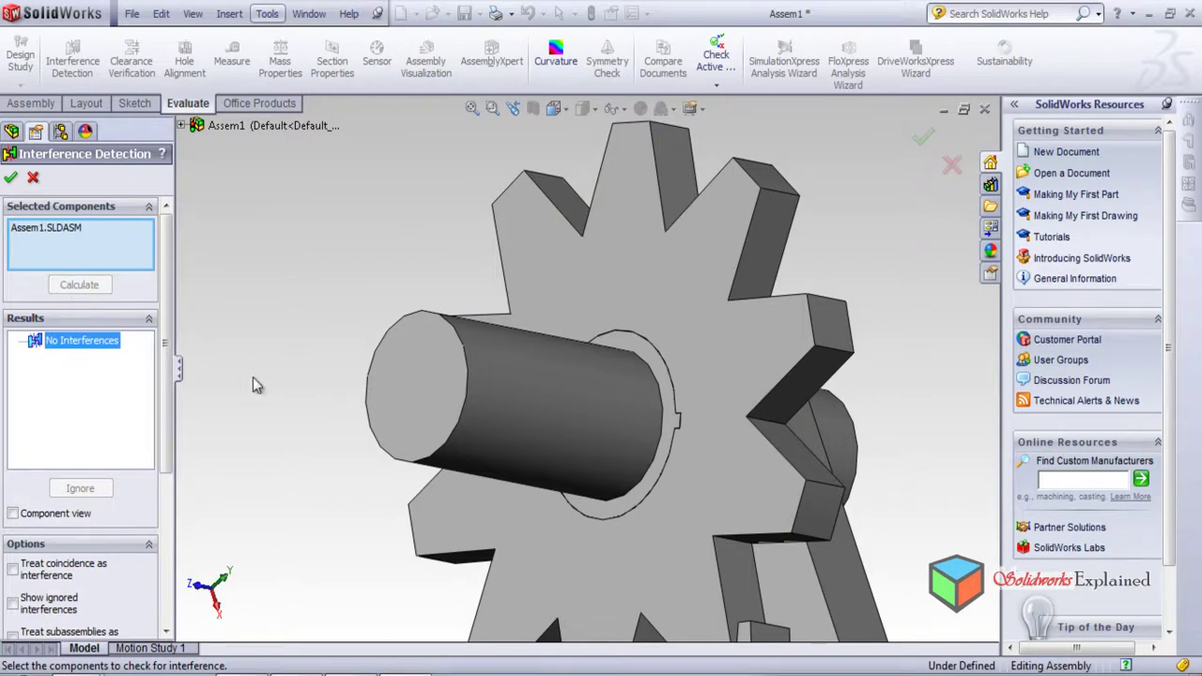
- Examine the spur gear's keyway fit on the rod and its meshing with the pinion from several angles
middle_click_drag(454, 462, 789, 341)
scroll(684, 301, "up", 5)
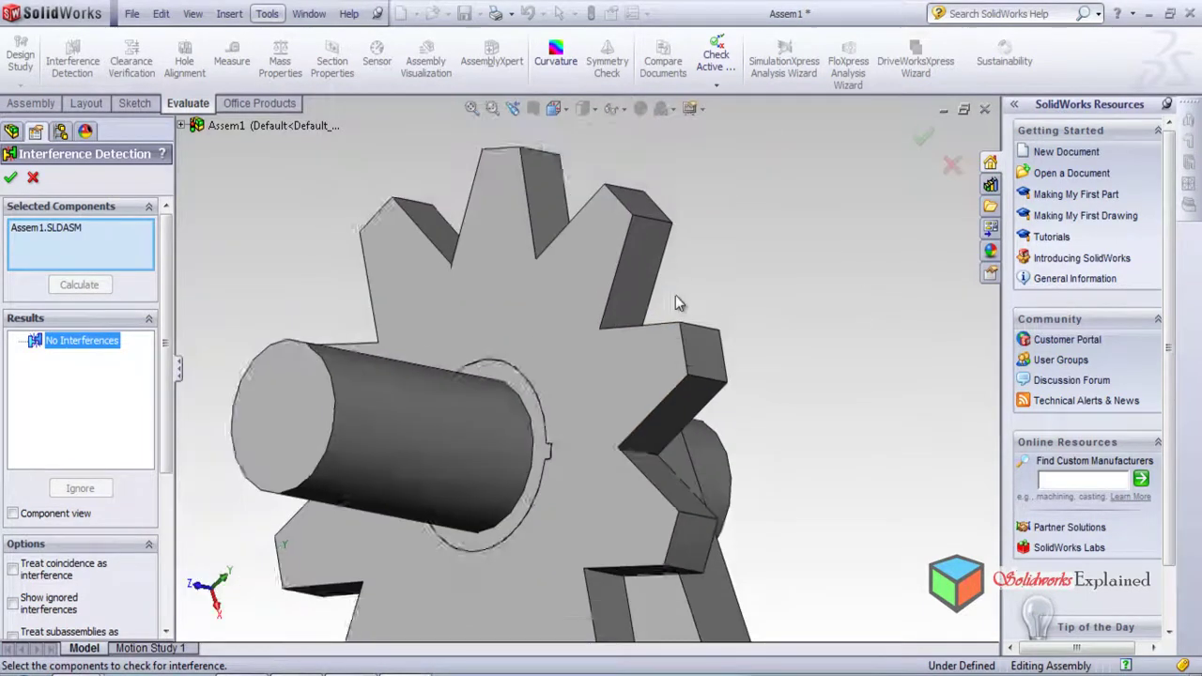
scroll(688, 336, "up", 5)
middle_click_drag(689, 337, 571, 379)
scroll(571, 379, "down", 6)
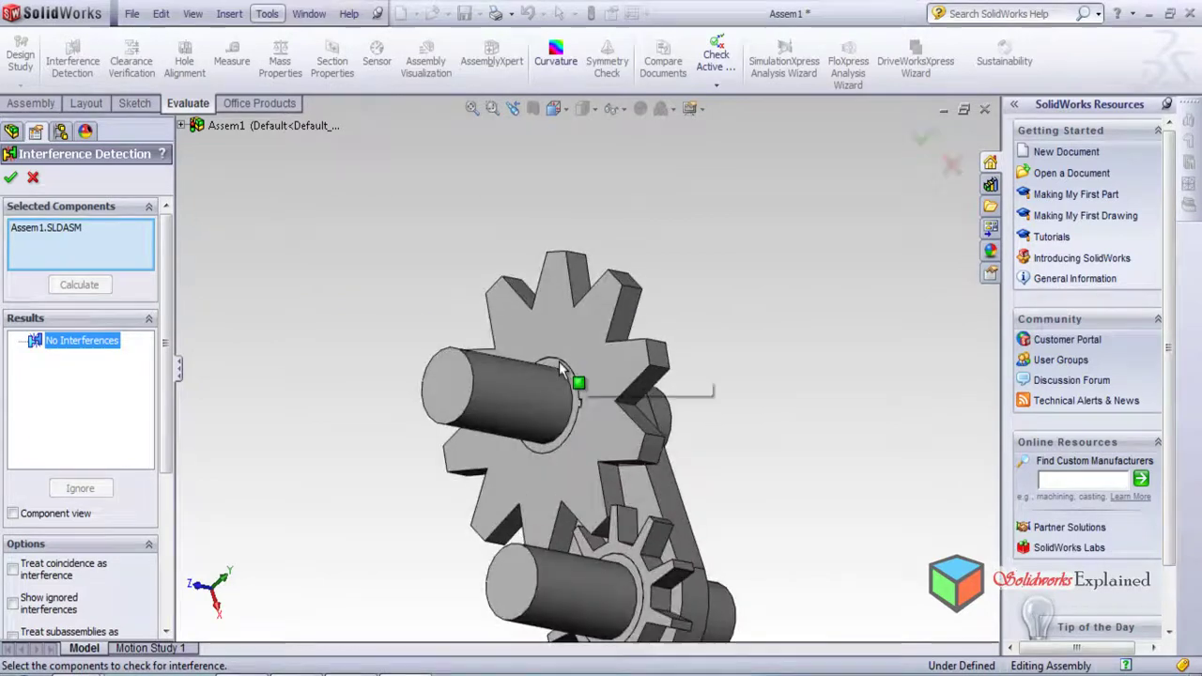
middle_click_drag(606, 423, 571, 443)
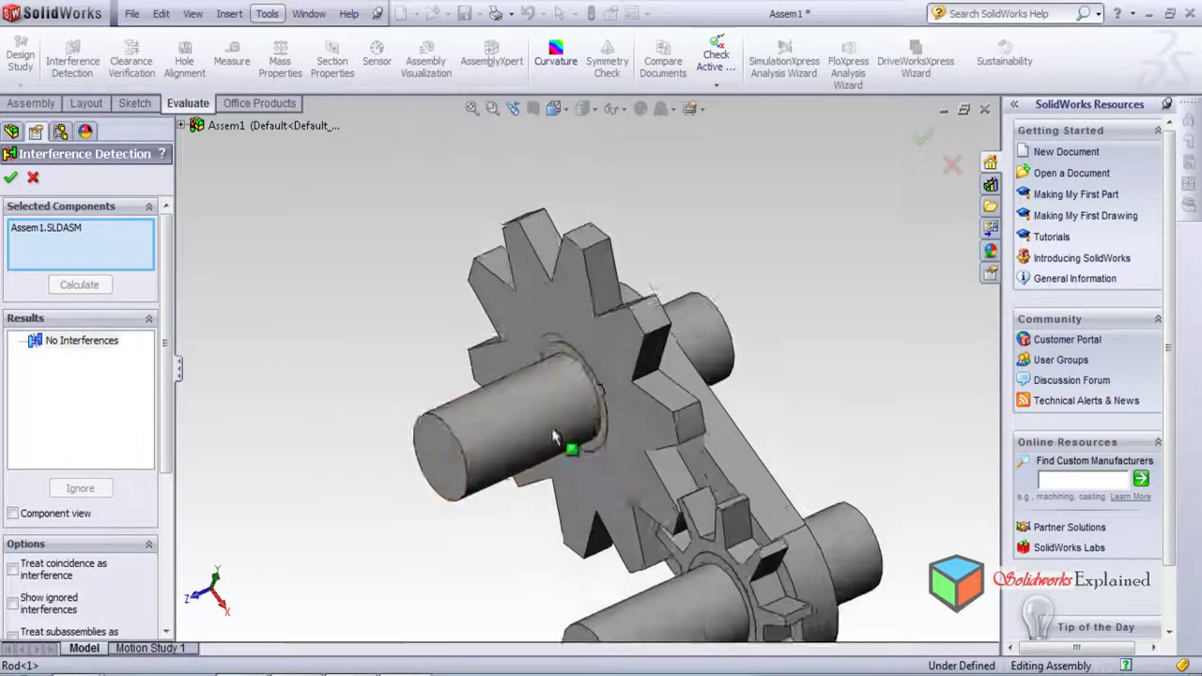
scroll(655, 346, "down", 5)
scroll(655, 359, "down", 4)
scroll(655, 358, "up", 5)
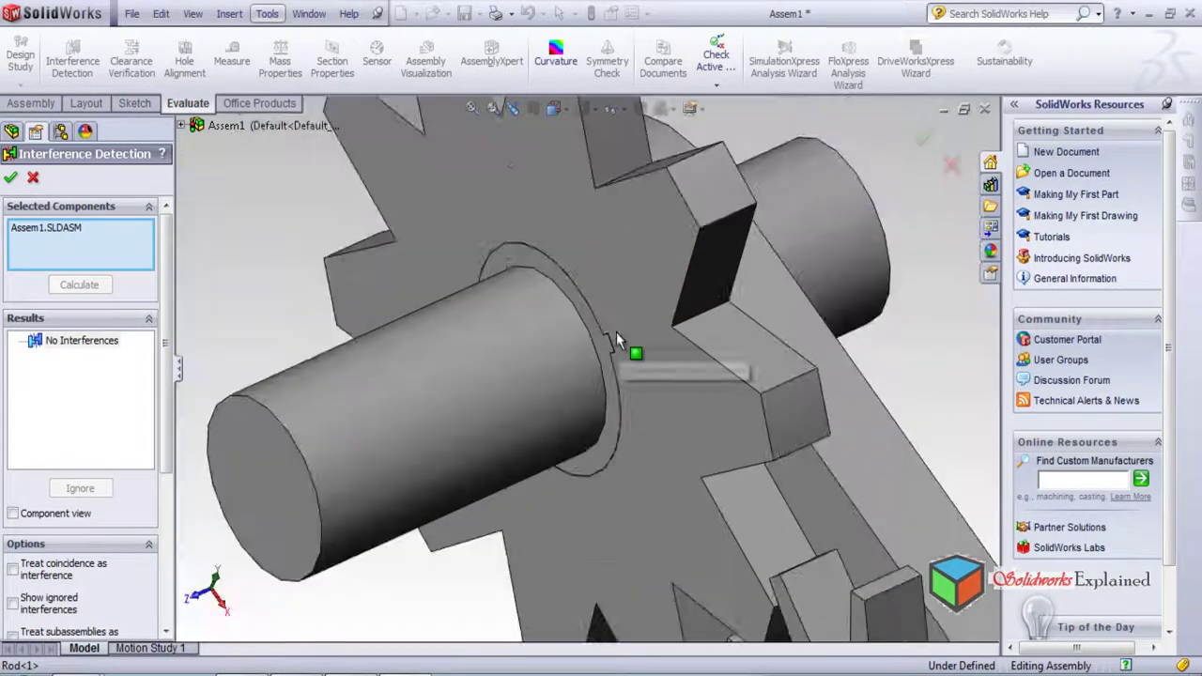
middle_click_drag(555, 315, 584, 365)
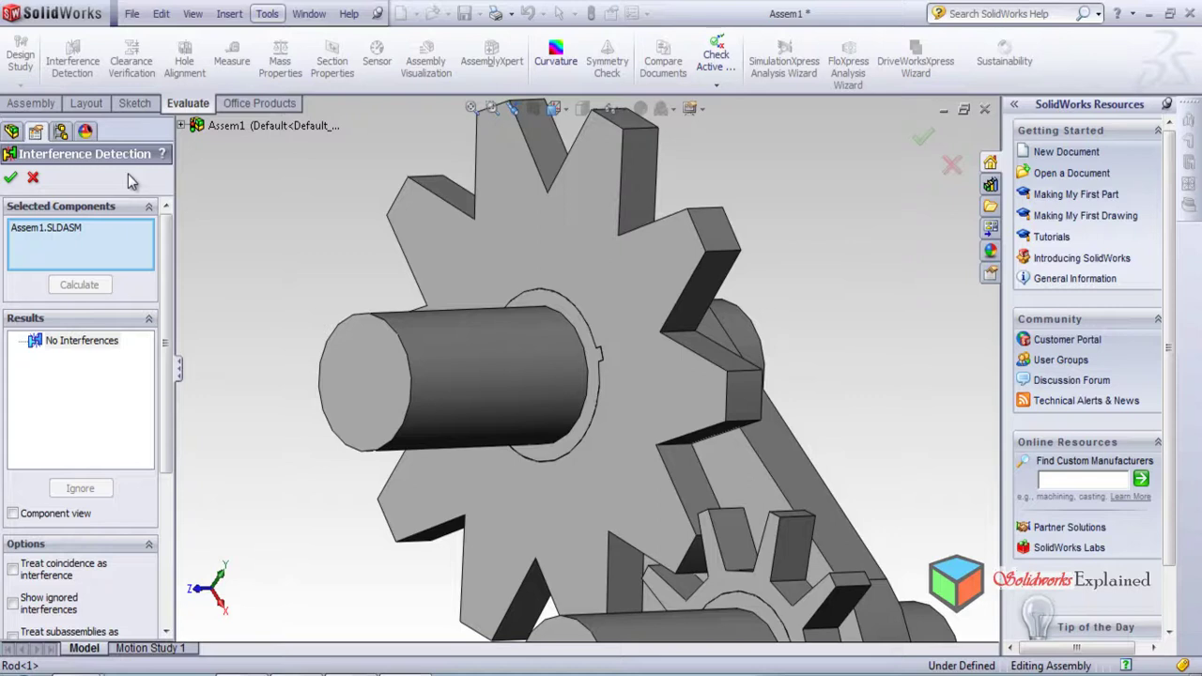
scroll(464, 358, "down", 2)
scroll(464, 358, "up", 2)
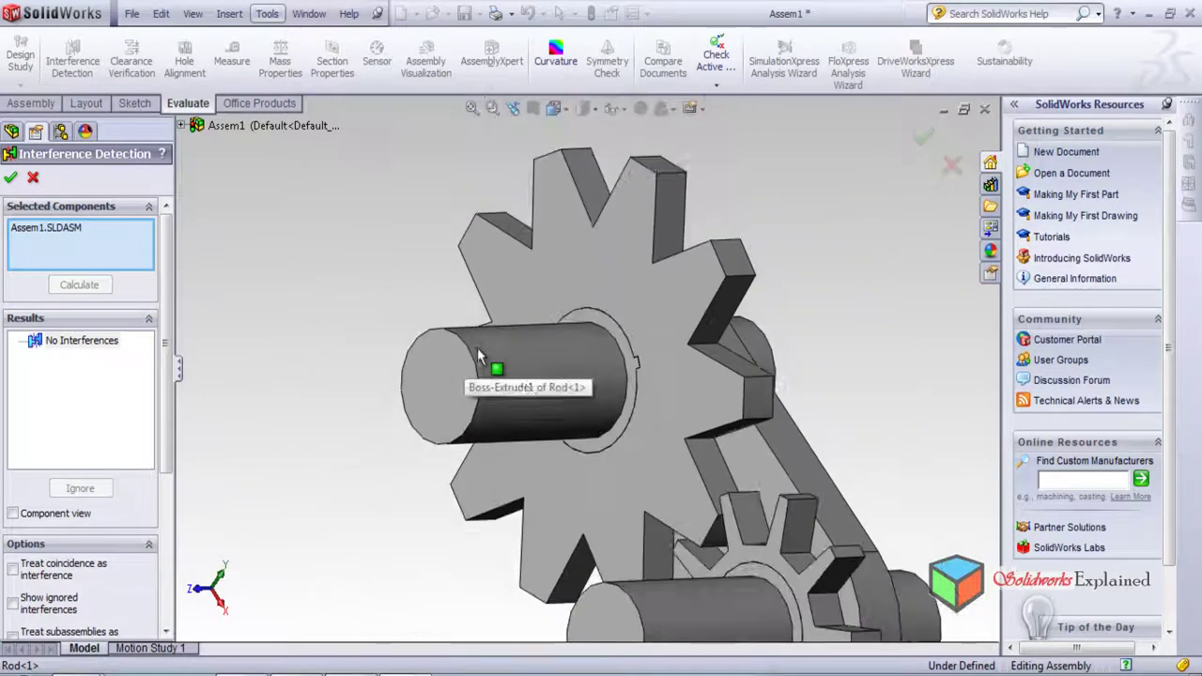
scroll(545, 437, "up", 2)
middle_click_drag(602, 416, 618, 424)
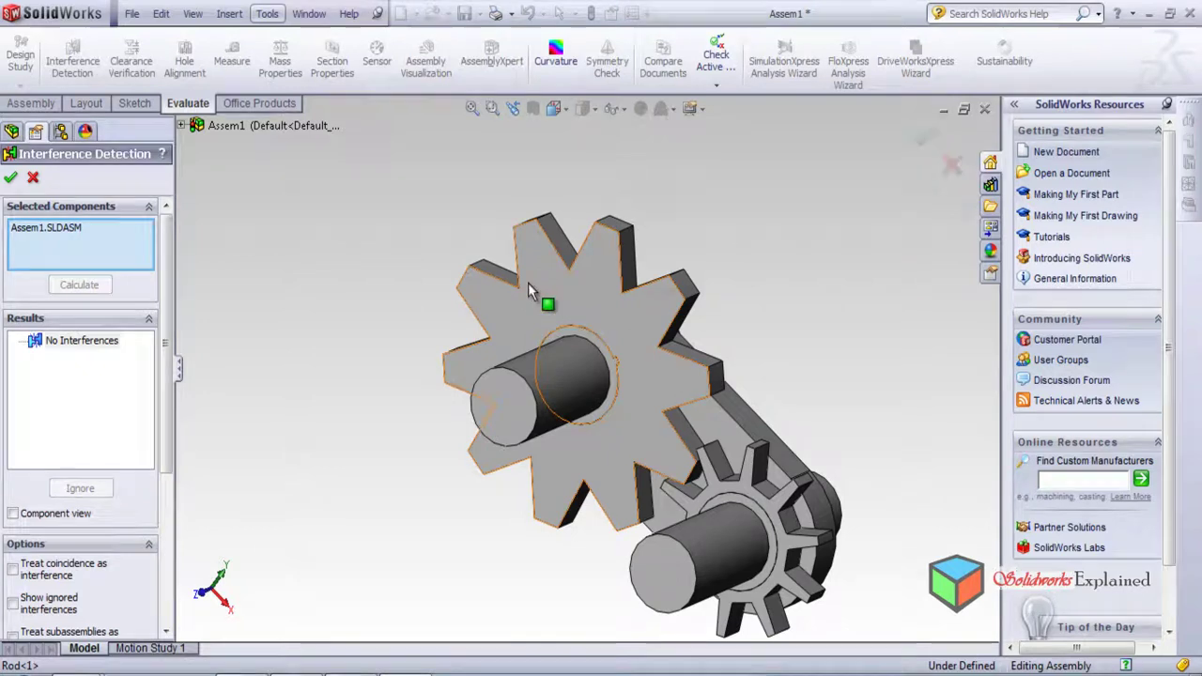
scroll(530, 295, "down", 3)
scroll(763, 559, "up", 3)
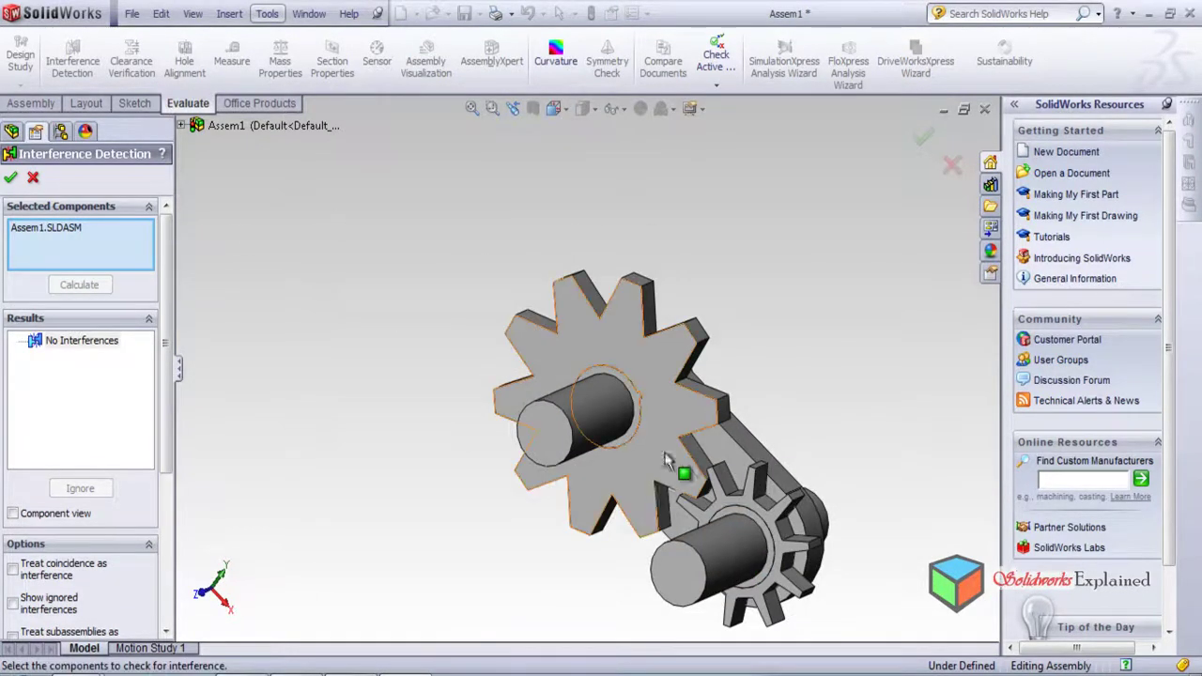
scroll(673, 439, "down", 2)
scroll(679, 442, "up", 3)
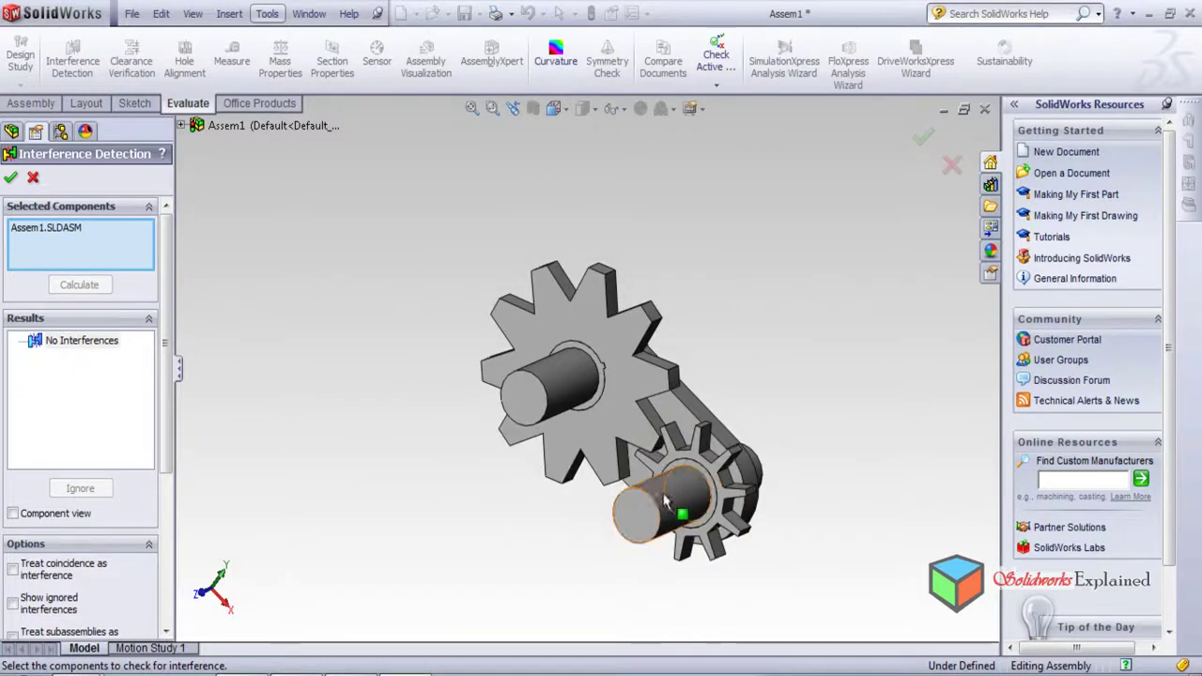